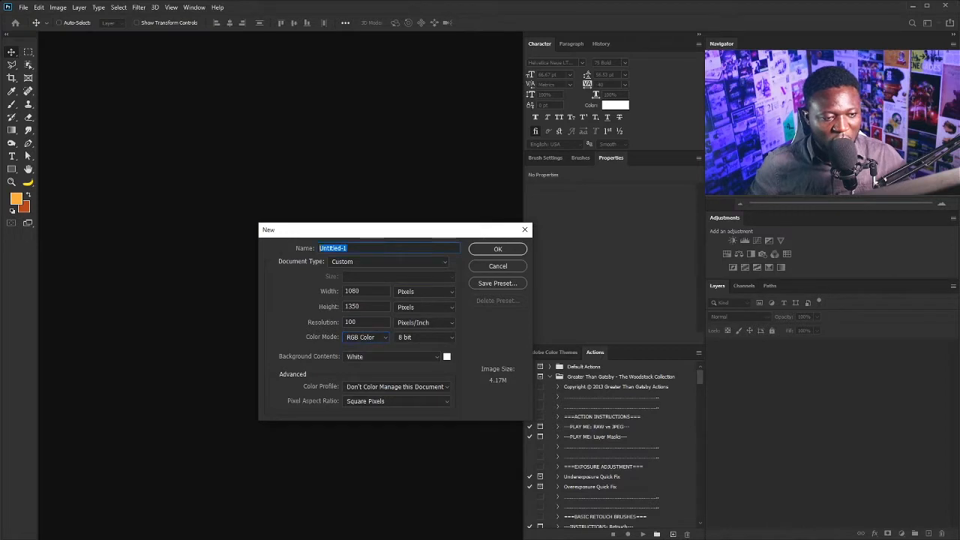
Step: Create a 1080 × 1350 px document named Man_U and place the Gravel image across the whole canvas
{"action": "type", "text": "Man_U"}
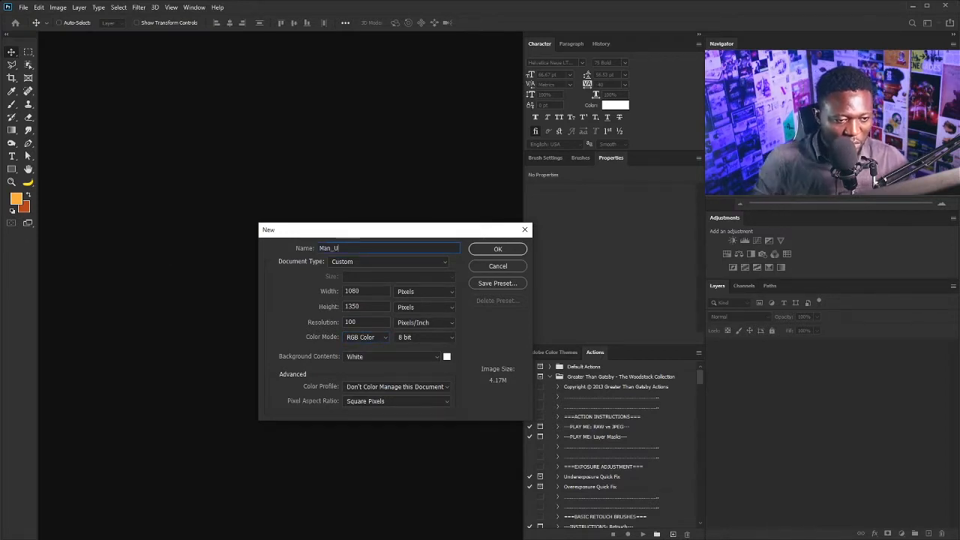
{"action": "left_click", "coordinate": [490, 248]}
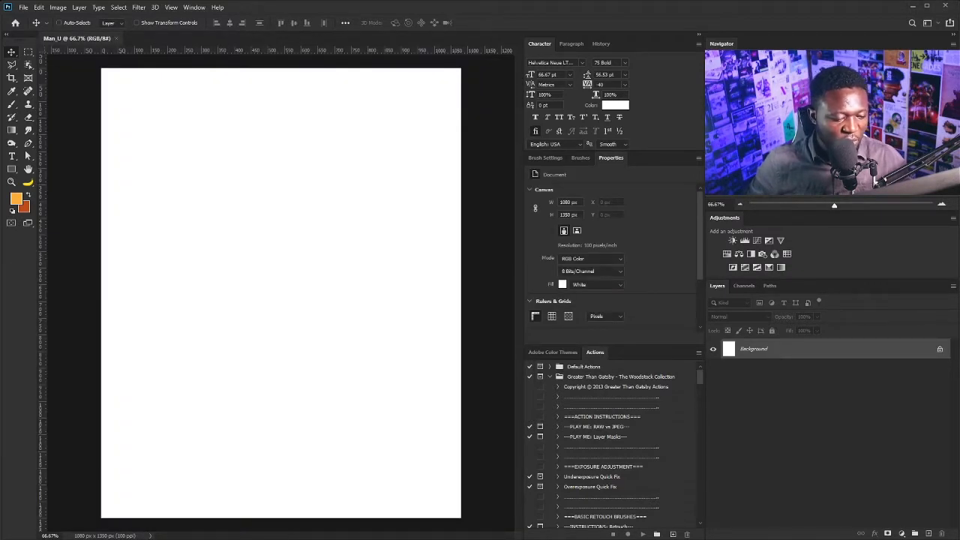
{"action": "left_click_drag", "start_coordinate": [332, 410], "coordinate": [333, 306]}
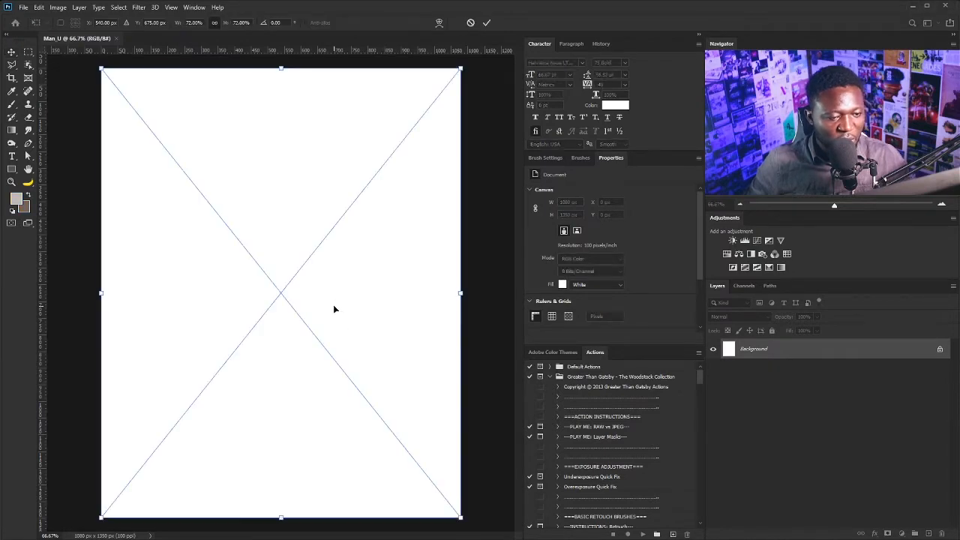
{"action": "key", "text": "Return"}
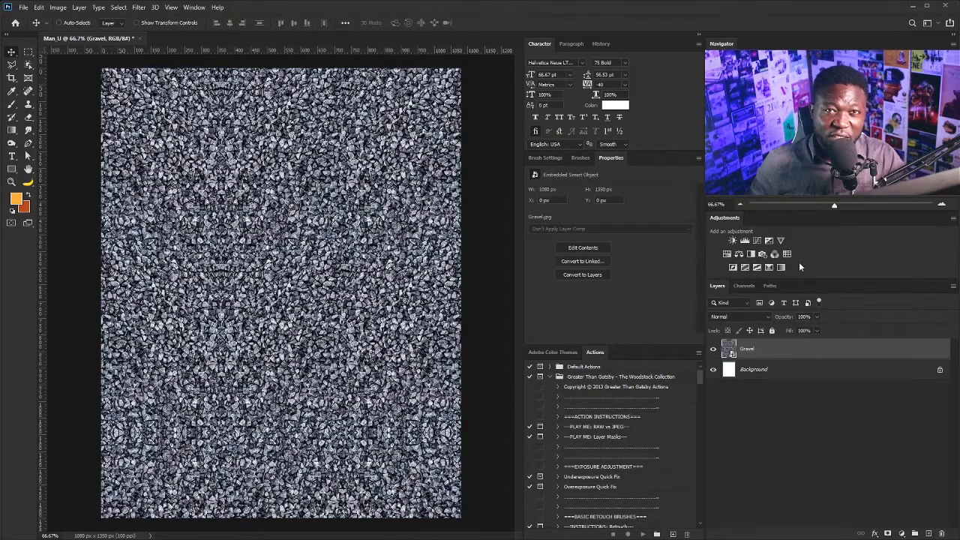
Step: Add a Color Lookup adjustment above the Gravel layer using the NightFromDay.CUBE 3D LUT
{"action": "left_click", "coordinate": [787, 254]}
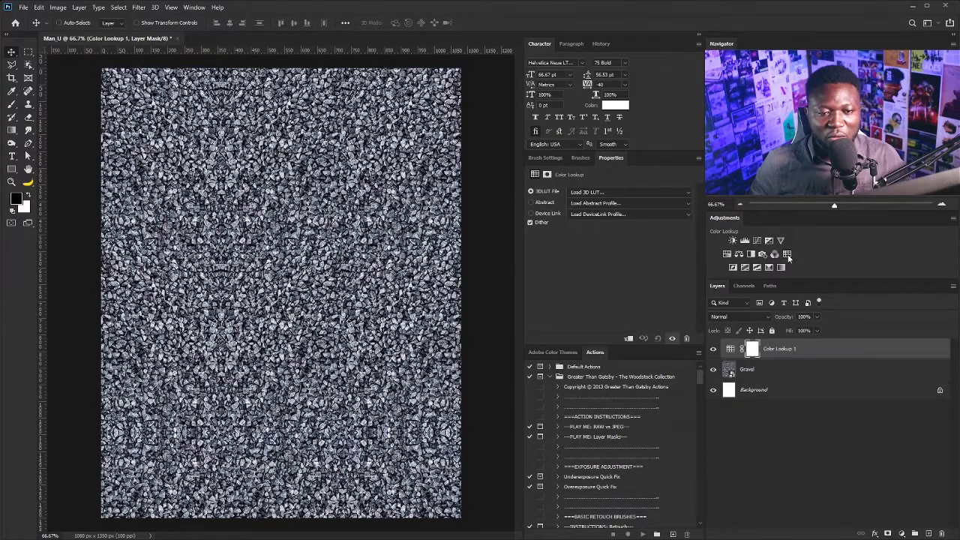
{"action": "left_click", "coordinate": [590, 192]}
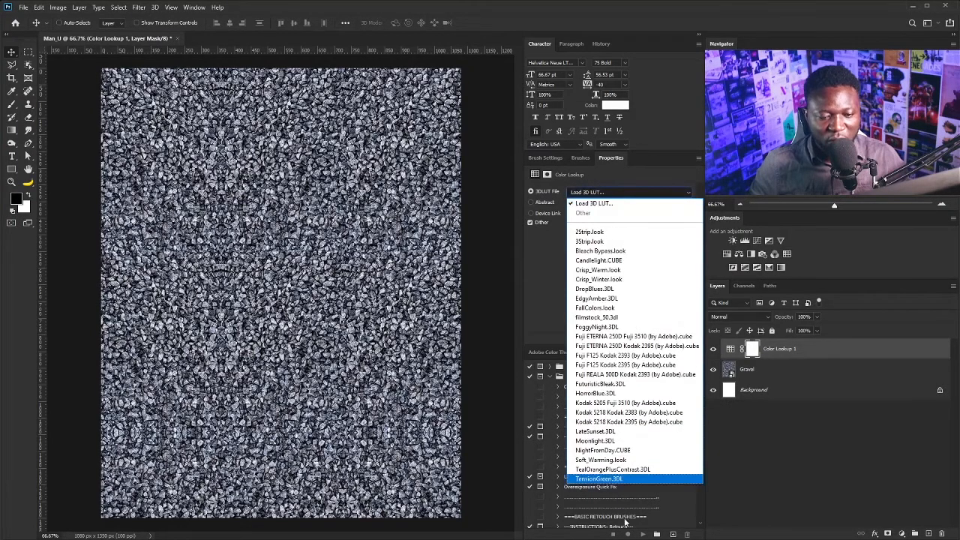
{"action": "left_click", "coordinate": [620, 450]}
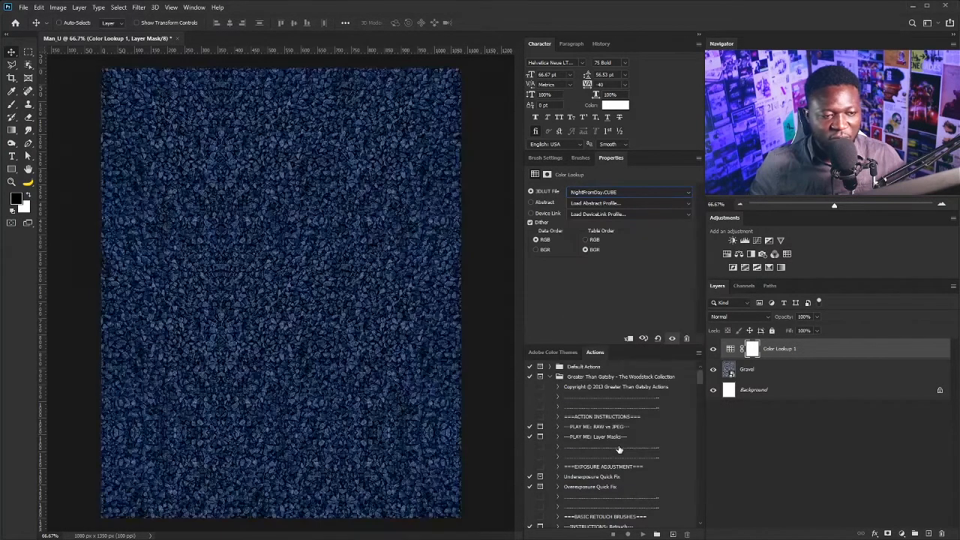
Step: Add a Black & White adjustment with default settings and place it above the Color Lookup layer
{"action": "left_click", "coordinate": [770, 377]}
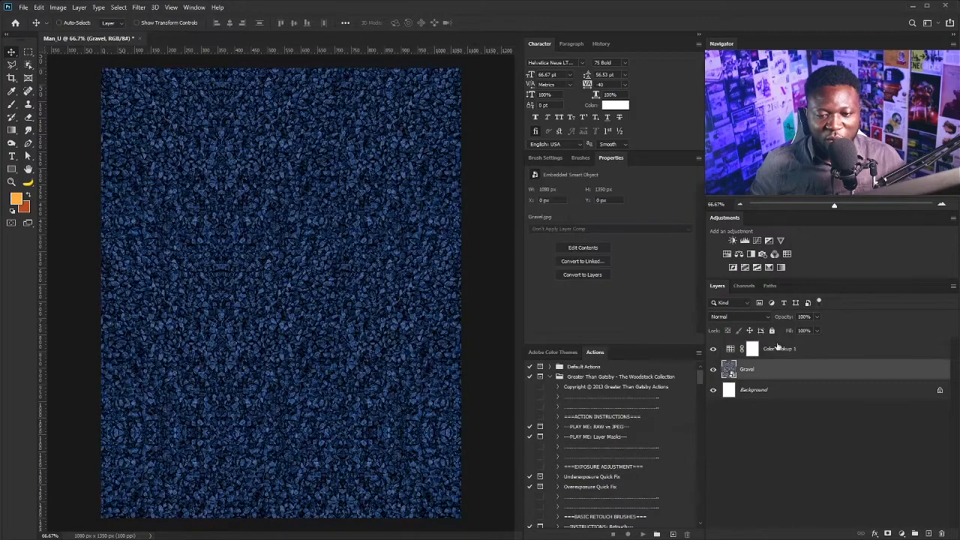
{"action": "left_click", "coordinate": [751, 254]}
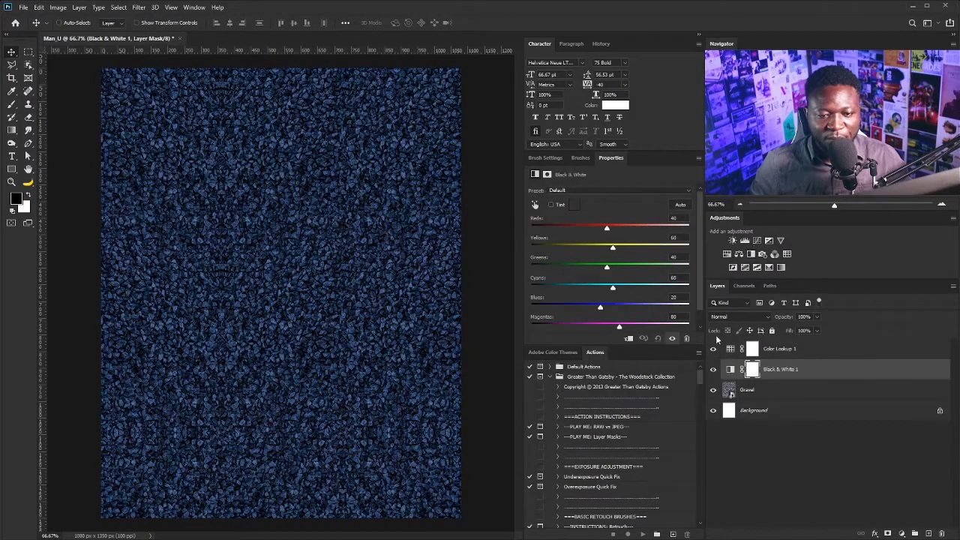
{"action": "left_click_drag", "start_coordinate": [776, 370], "coordinate": [734, 334]}
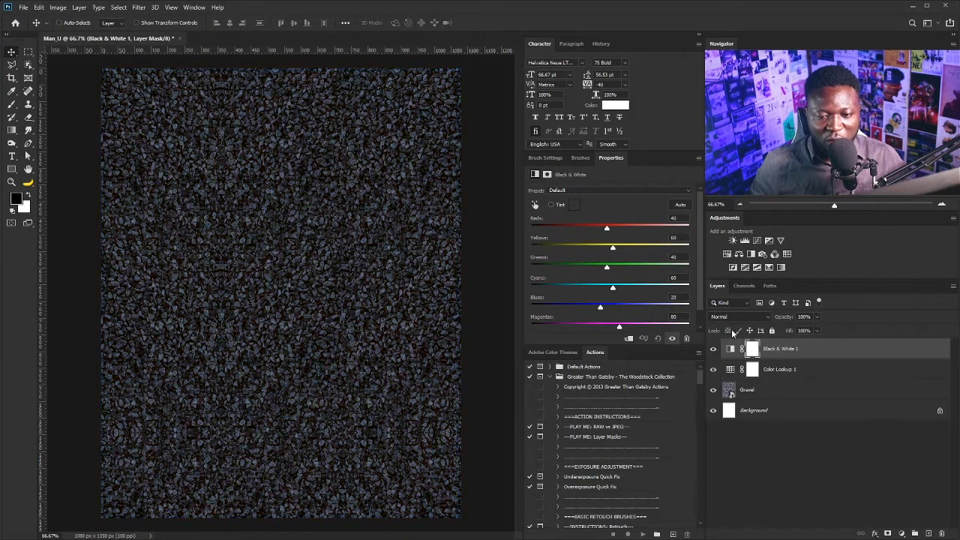
Step: Add a Curves adjustment on top that lowers the white point and slightly pulls down the midtones to darken the gravel
{"action": "left_click", "coordinate": [757, 240]}
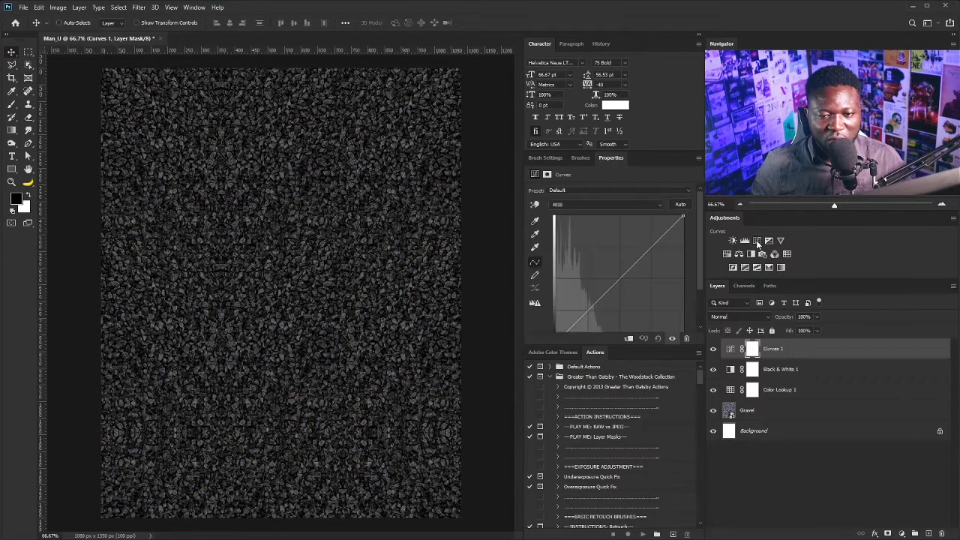
{"action": "left_click_drag", "start_coordinate": [683, 215], "coordinate": [690, 249]}
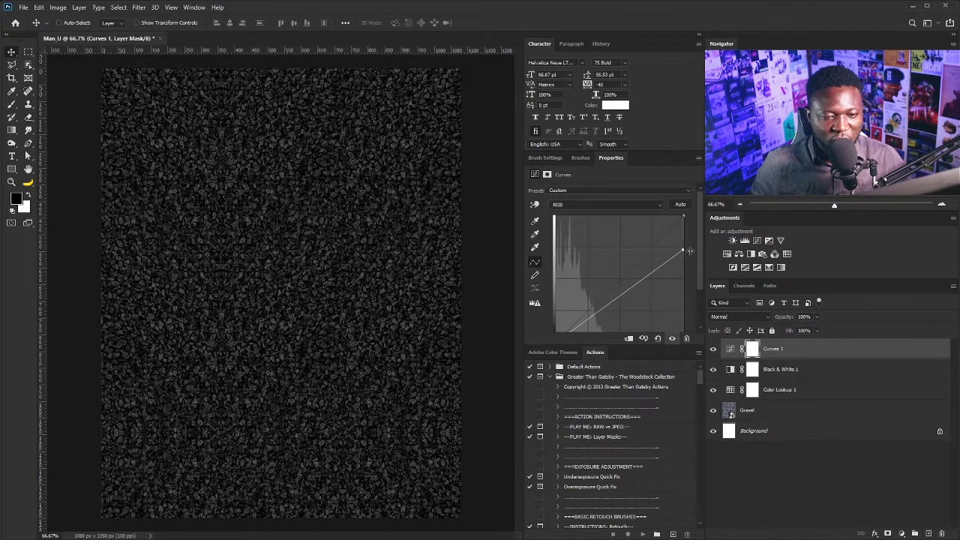
{"action": "left_click_drag", "start_coordinate": [636, 289], "coordinate": [635, 288]}
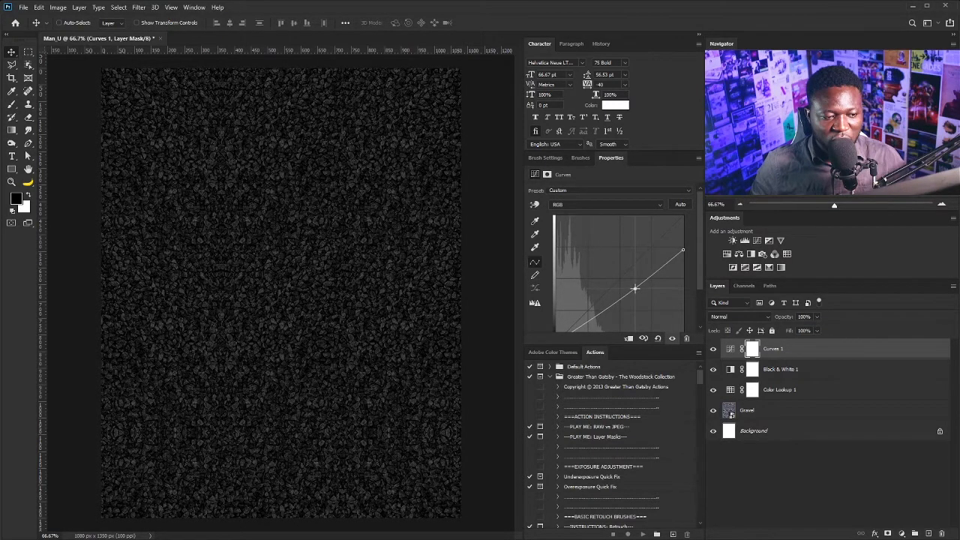
{"action": "scroll", "coordinate": [676, 269], "scroll_direction": "down", "scroll_amount": 1}
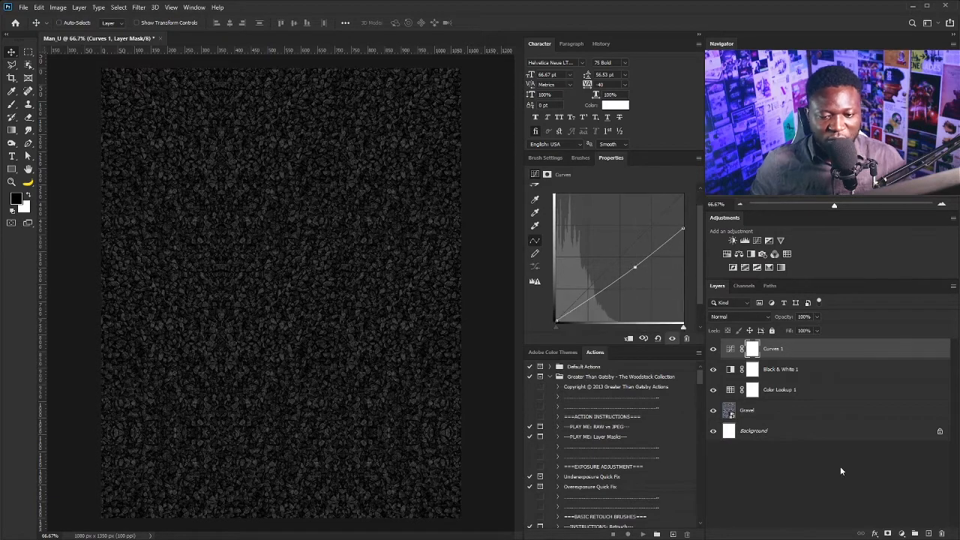
Step: Group the Gravel layer with its three adjustment layers and name the group Gravel
{"action": "left_click", "coordinate": [775, 417], "text": "shift"}
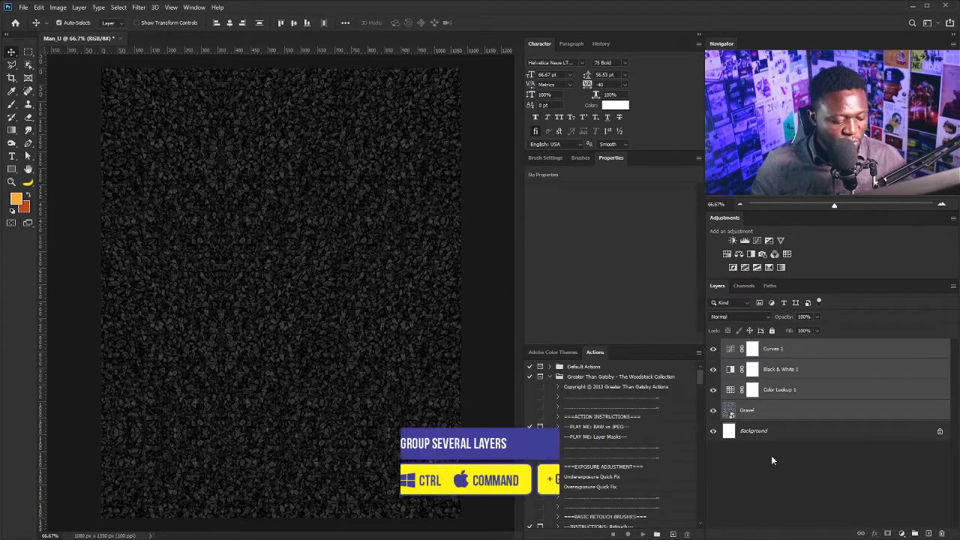
{"action": "key", "text": "ctrl+g"}
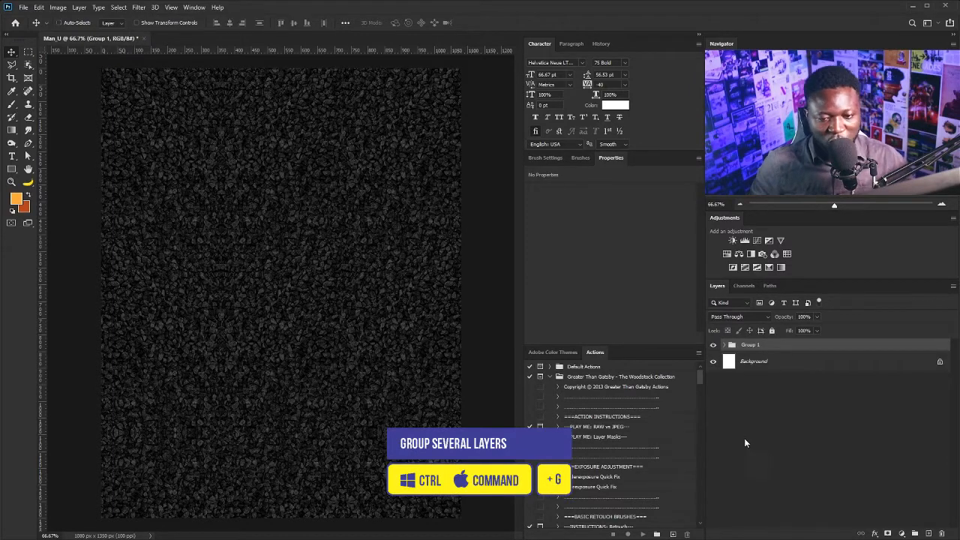
{"action": "type", "text": "Gravel"}
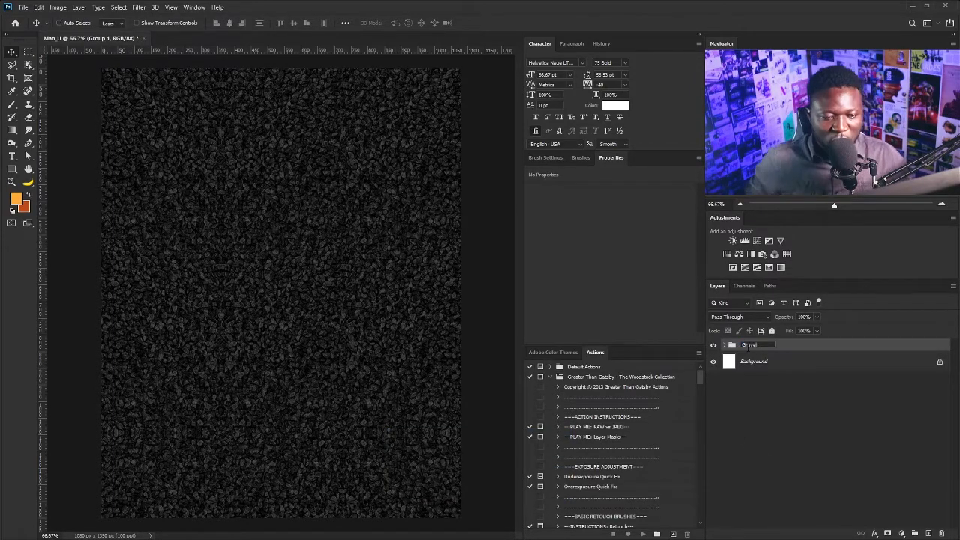
{"action": "key", "text": "Return"}
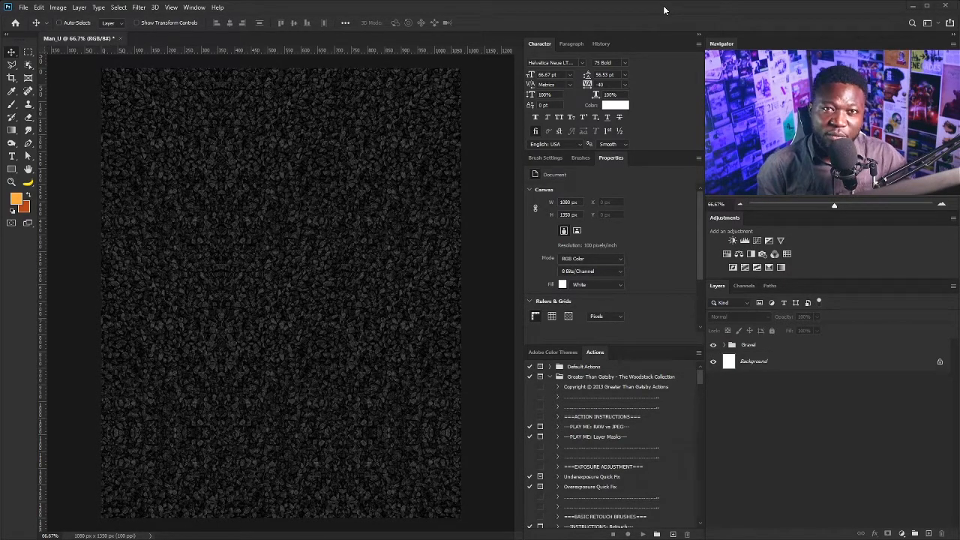
Step: Copy the United lettering artwork from Illustrator and paste it into the Man_U document in Photoshop as a Smart Object
{"action": "key", "text": "alt+Tab"}
{"action": "left_click_drag", "start_coordinate": [191, 188], "coordinate": [435, 435]}
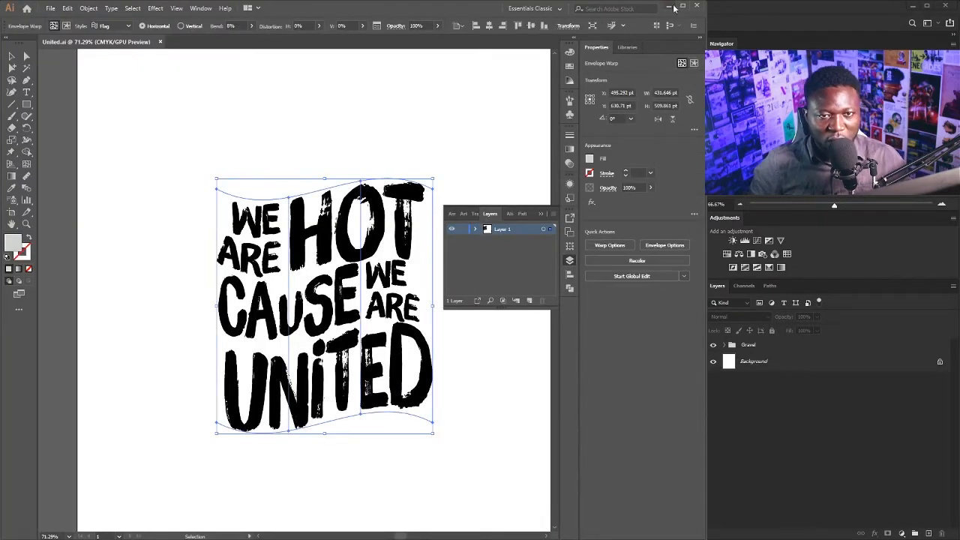
{"action": "left_click", "coordinate": [672, 7]}
{"action": "key", "text": "ctrl+v"}
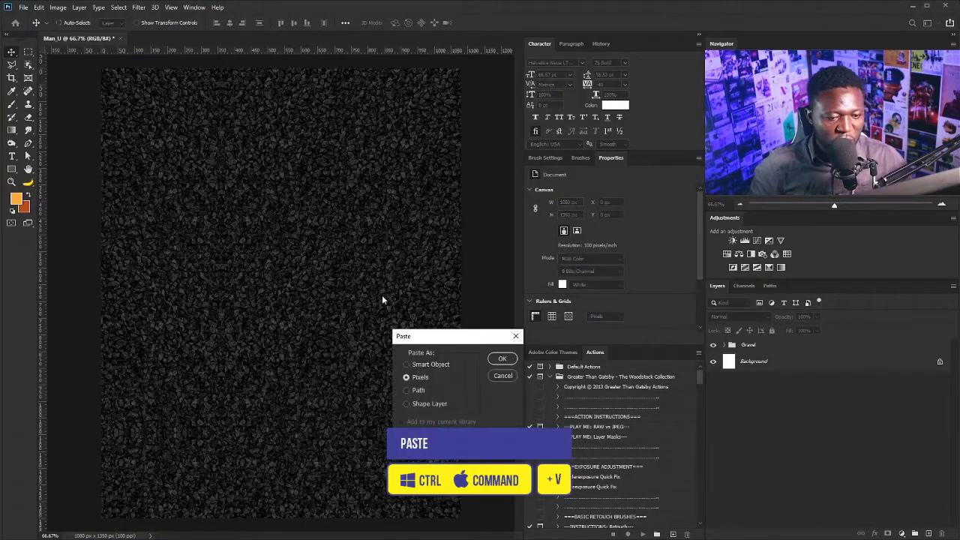
{"action": "left_click_drag", "start_coordinate": [460, 341], "coordinate": [360, 260]}
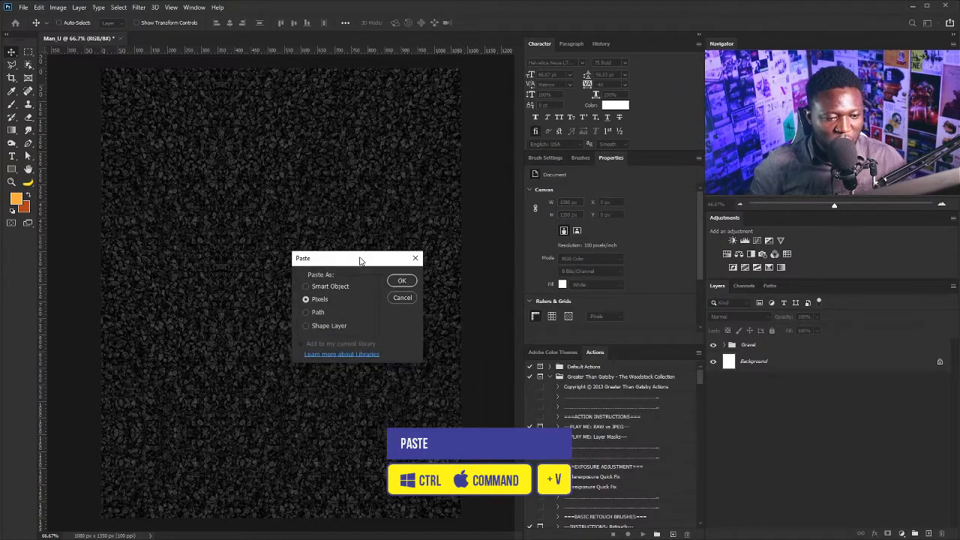
{"action": "left_click", "coordinate": [316, 288]}
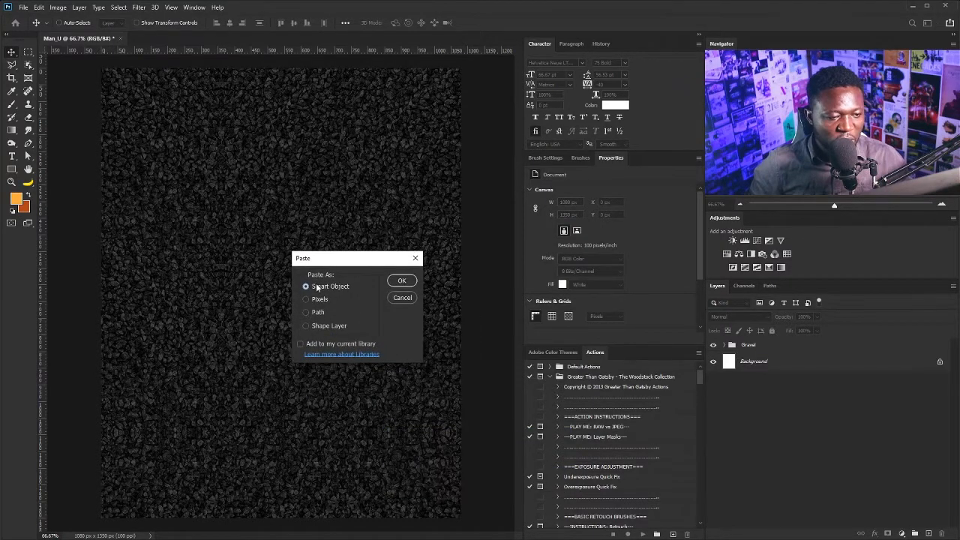
{"action": "left_click", "coordinate": [401, 282]}
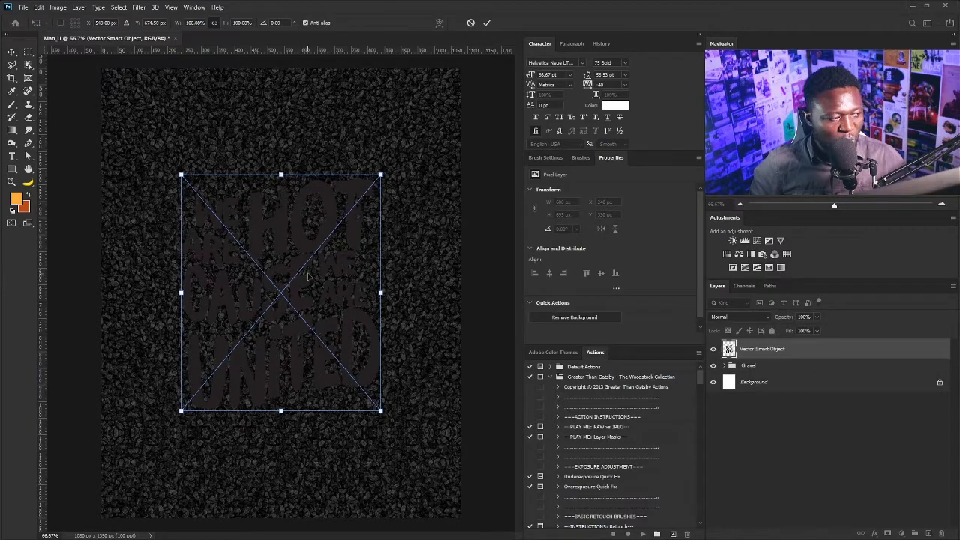
Step: Scale the lettering up from its centre to about 638 × 739 px and rename its layer Profile
{"action": "left_click_drag", "start_coordinate": [381, 174], "coordinate": [394, 155]}
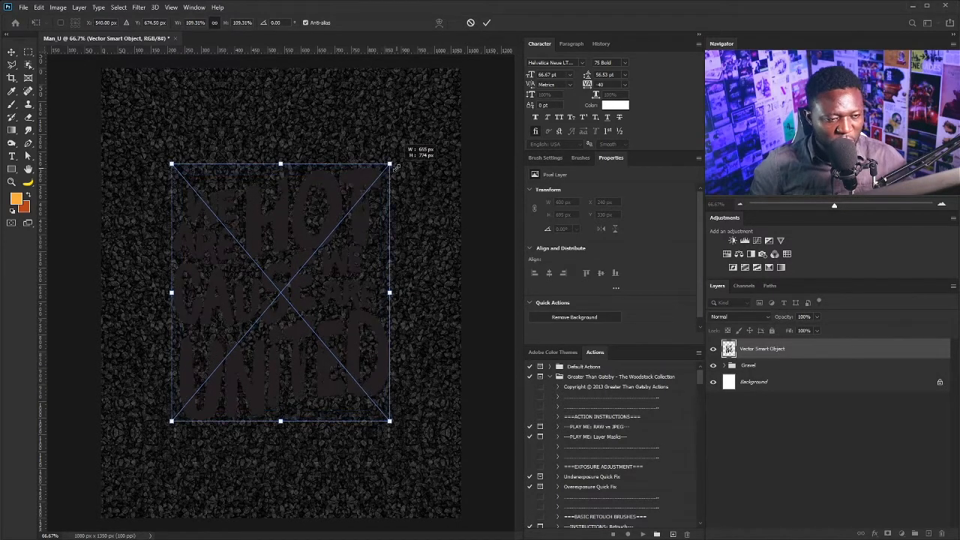
{"action": "key", "text": "Return"}
{"action": "double_click", "coordinate": [754, 349]}
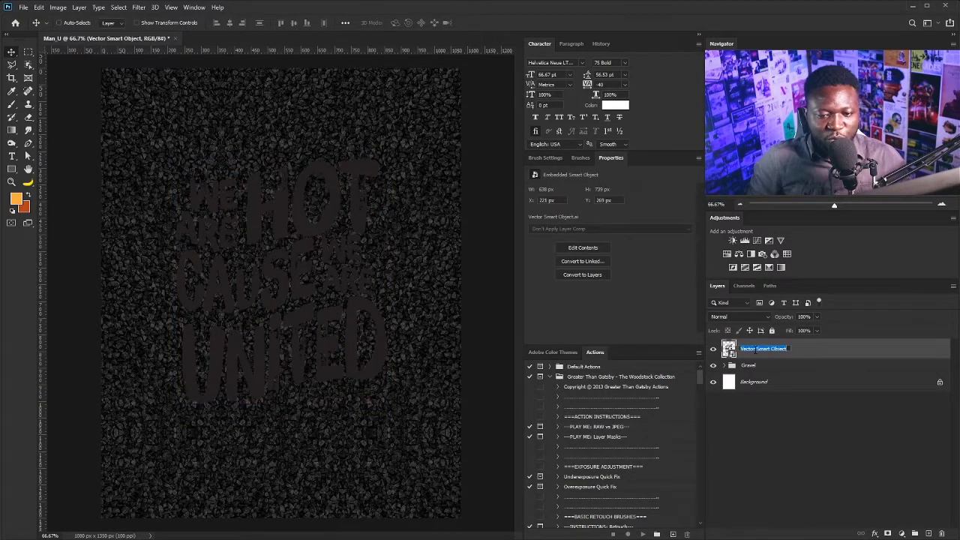
{"action": "type", "text": "Profile"}
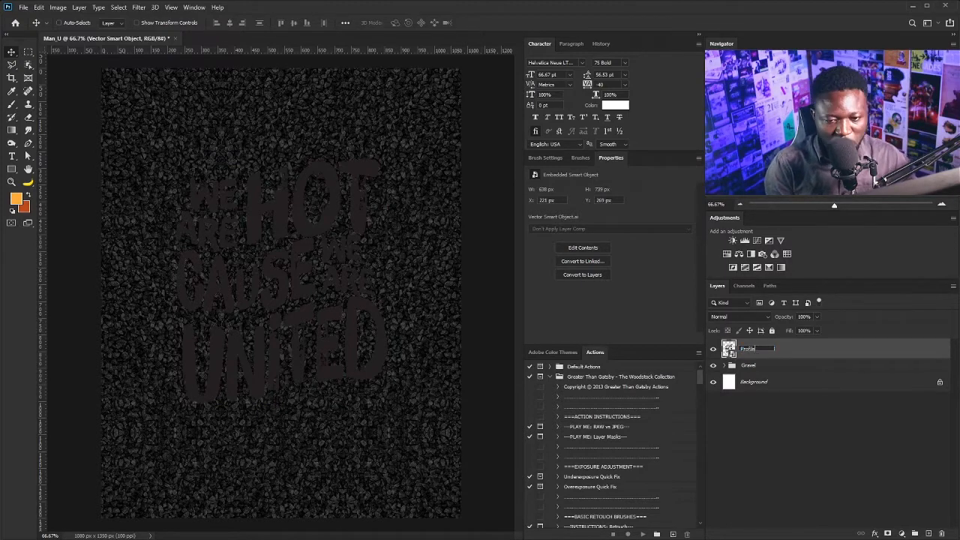
{"action": "key", "text": "Return"}
Step: Hide the Profile layer and the Curves, Black & White and Color Lookup adjustments inside the Gravel group
{"action": "left_click", "coordinate": [713, 350]}
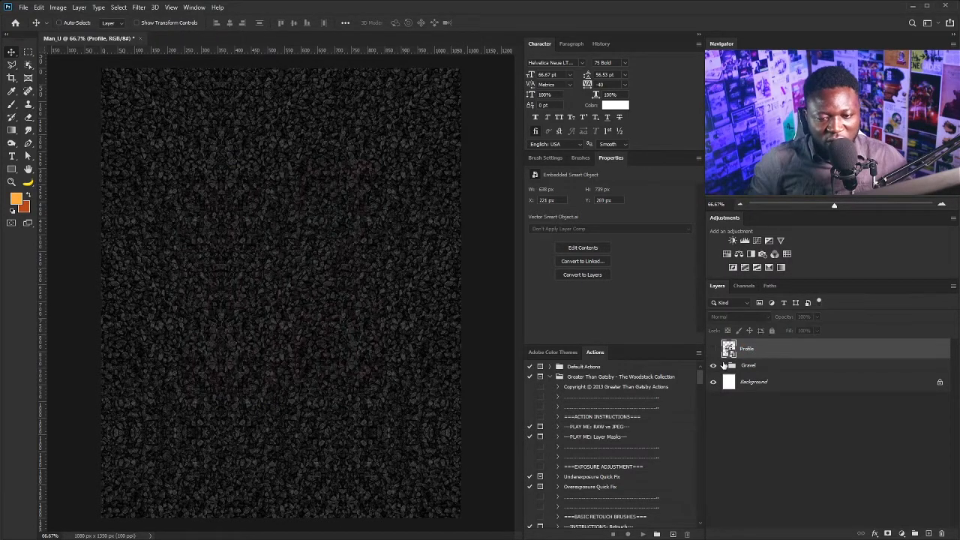
{"action": "left_click", "coordinate": [724, 365]}
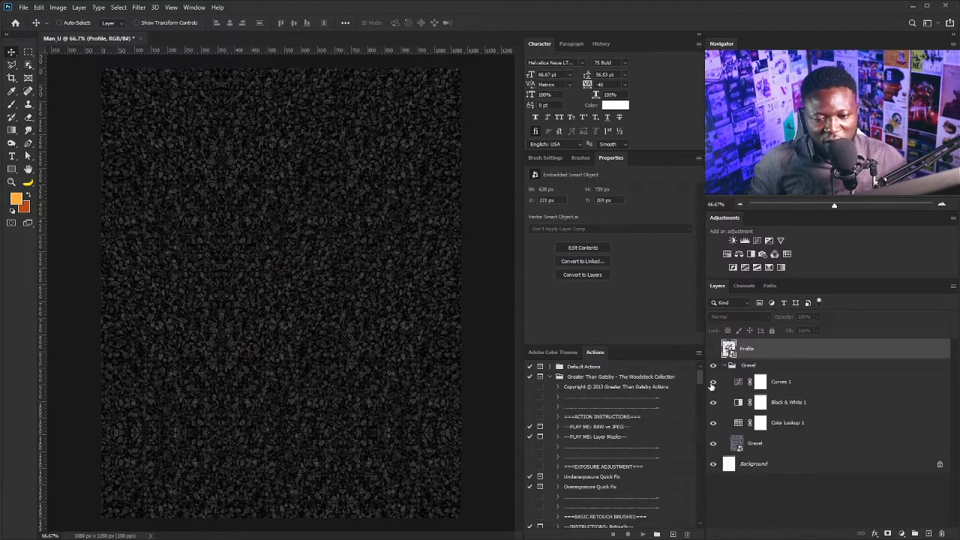
{"action": "left_click_drag", "start_coordinate": [712, 385], "coordinate": [711, 427]}
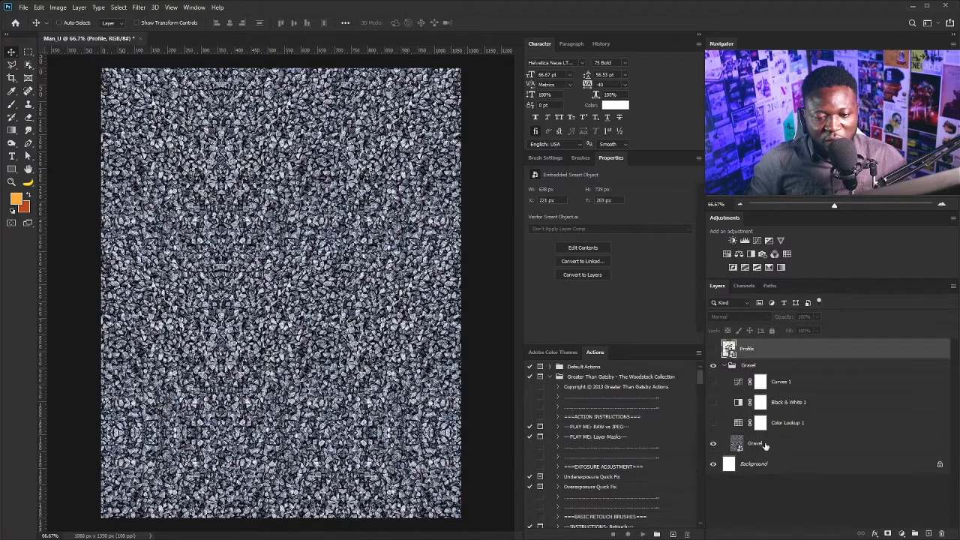
Step: Select the sampled tones of the Gravel layer with Color Range, using Sampled Colors and a fuzziness of 101
{"action": "left_click", "coordinate": [766, 445]}
{"action": "left_click", "coordinate": [118, 7]}
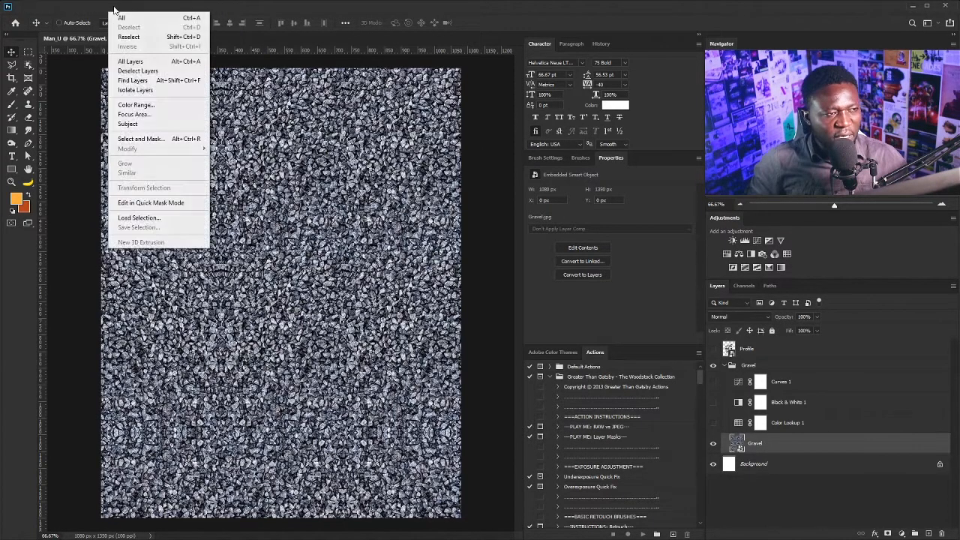
{"action": "left_click", "coordinate": [135, 105]}
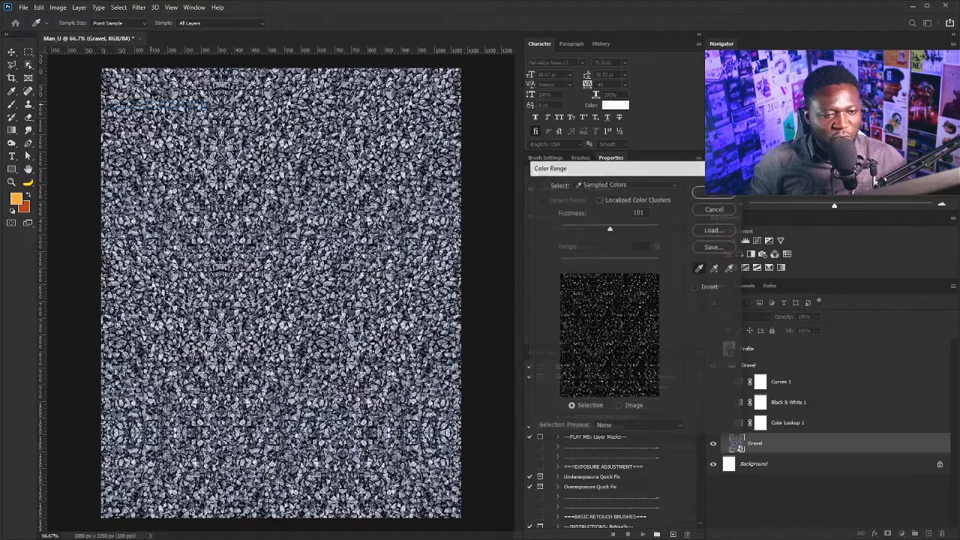
{"action": "left_click", "coordinate": [704, 193]}
Step: Show the three adjustment layers again and collapse the Gravel group
{"action": "left_click", "coordinate": [718, 368]}
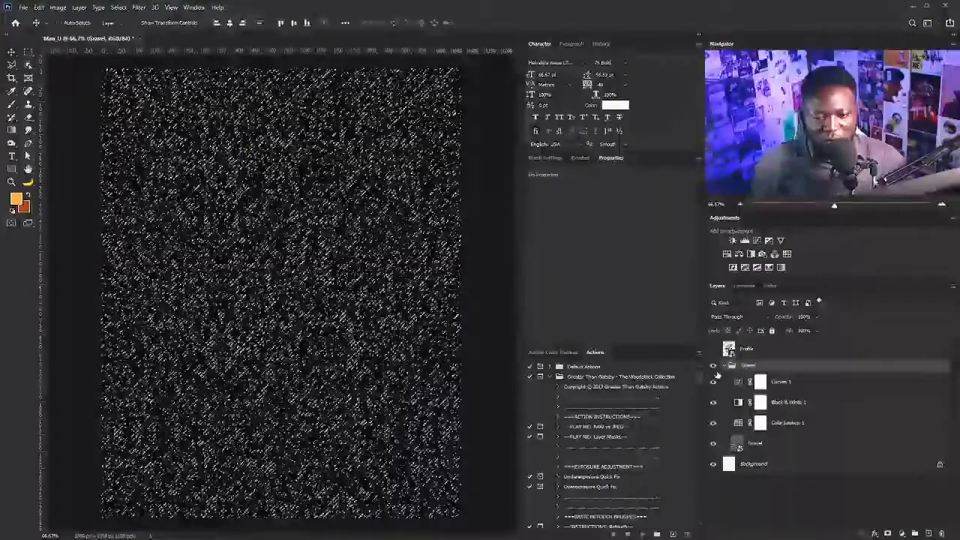
{"action": "left_click", "coordinate": [724, 366]}
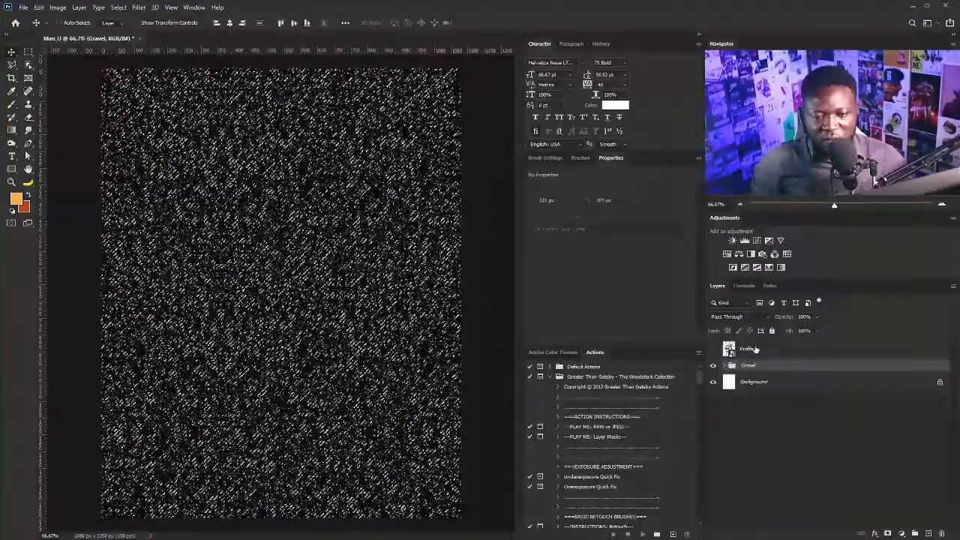
Step: Create a new layer named Texture directly above the Profile layer
{"action": "left_click", "coordinate": [756, 350]}
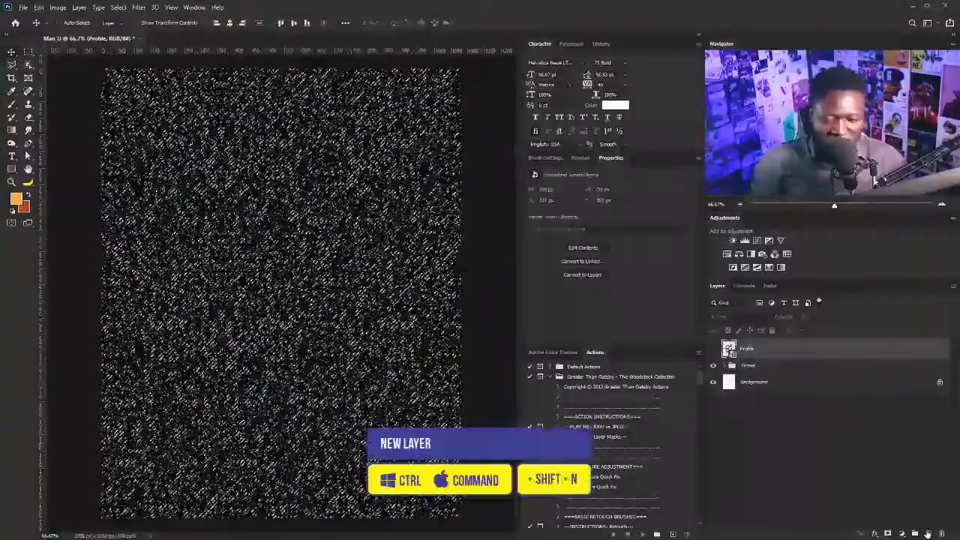
{"action": "key", "text": "ctrl+shift+n"}
{"action": "type", "text": "T"}
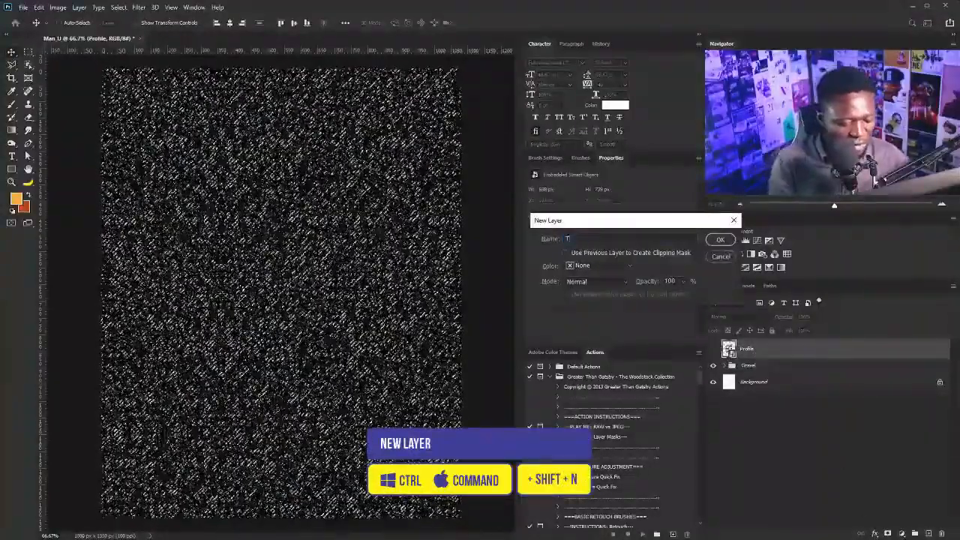
{"action": "type", "text": "exture"}
{"action": "key", "text": "Return"}
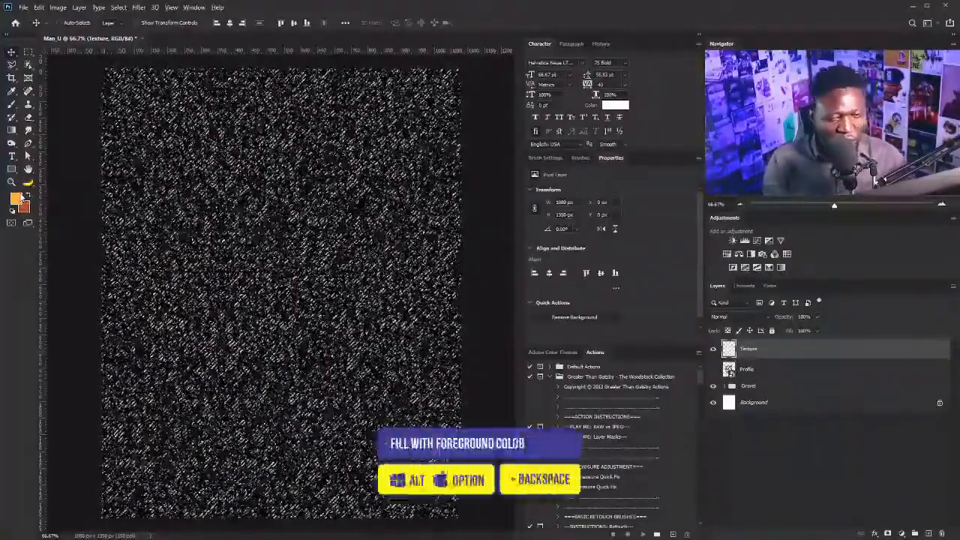
Step: Fill the gravel selection on the Texture layer with the orange foreground colour, then deselect and hide that layer
{"action": "key", "text": "alt+BackSpace"}
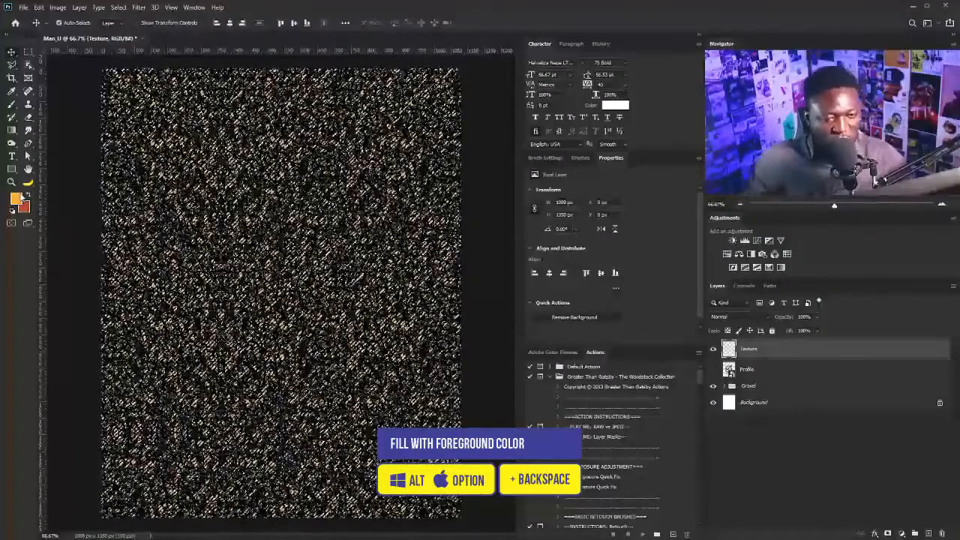
{"action": "key", "text": "ctrl+d"}
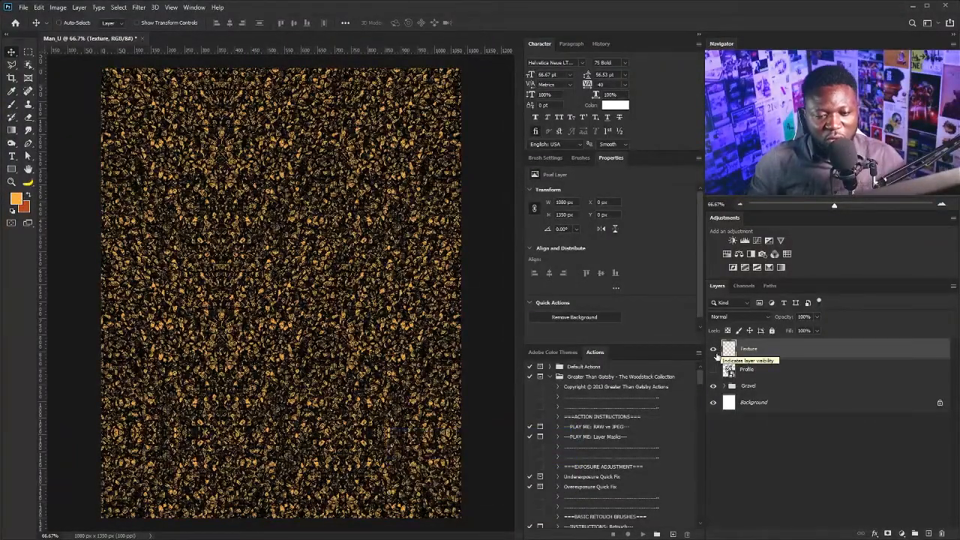
{"action": "left_click", "coordinate": [713, 349]}
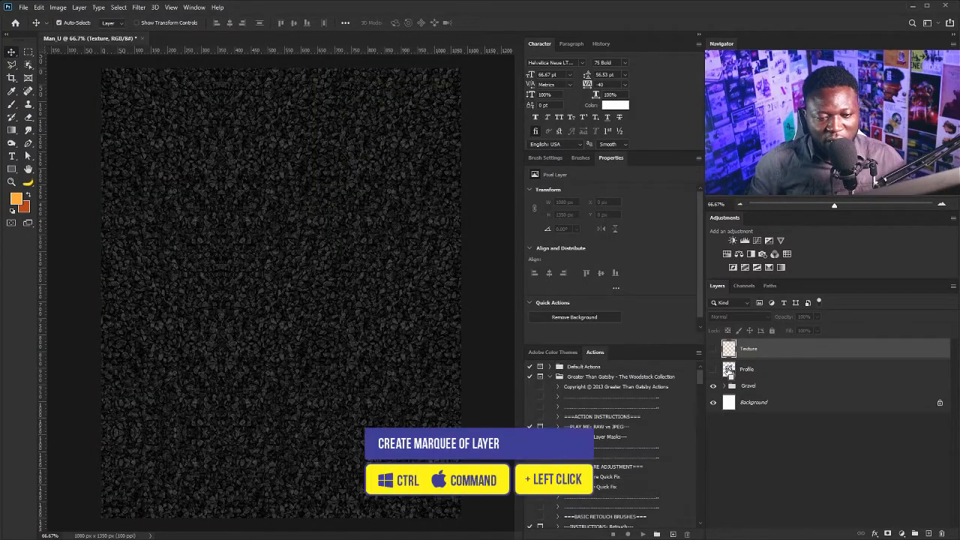
Step: Load the Profile lettering as a selection and add a layer named Title_TEx above Texture
{"action": "left_click", "coordinate": [728, 370], "text": "ctrl"}
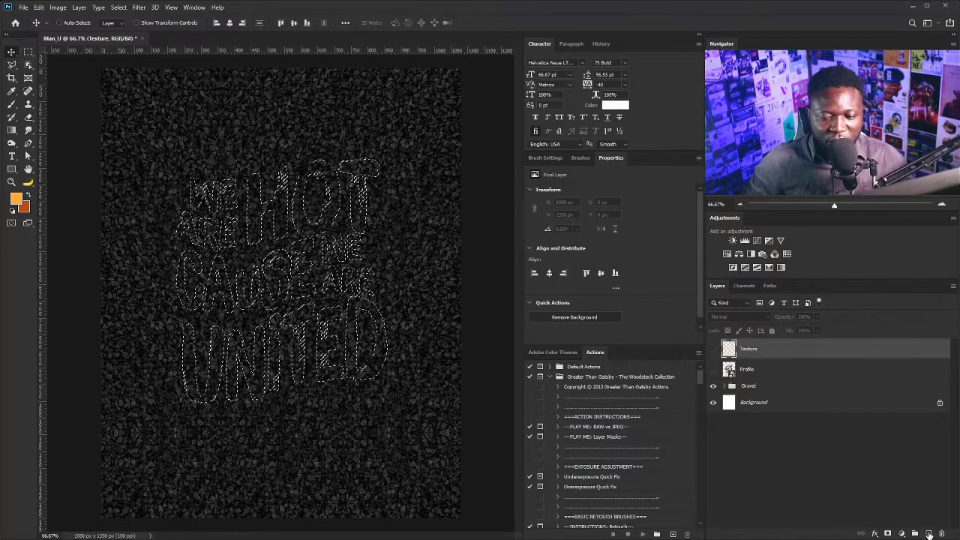
{"action": "left_click", "coordinate": [929, 534]}
{"action": "double_click", "coordinate": [746, 350]}
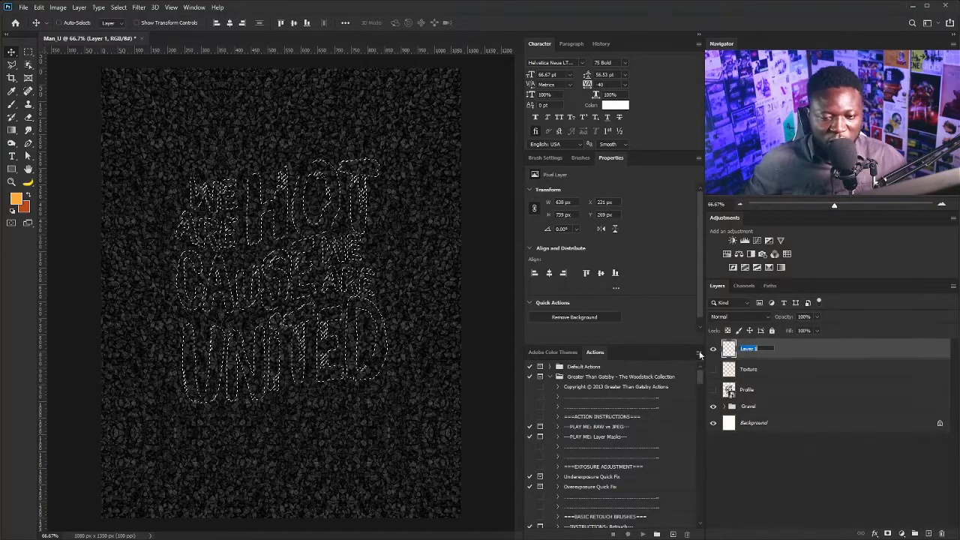
{"action": "type", "text": "Title_TEx"}
{"action": "key", "text": "Return"}
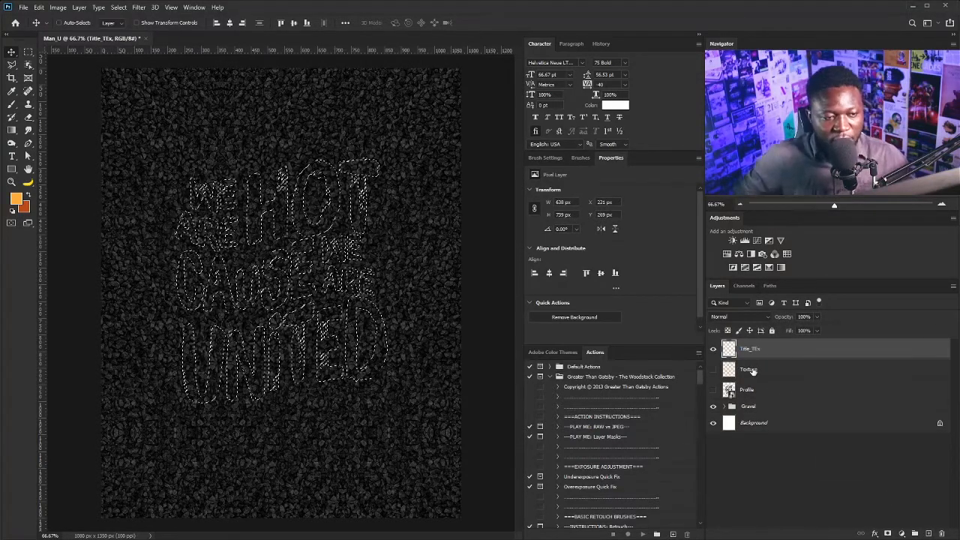
Step: Change the foreground colour to red, fill the lettering selection with it on Title_TEx, and deselect
{"action": "left_click", "coordinate": [17, 200]}
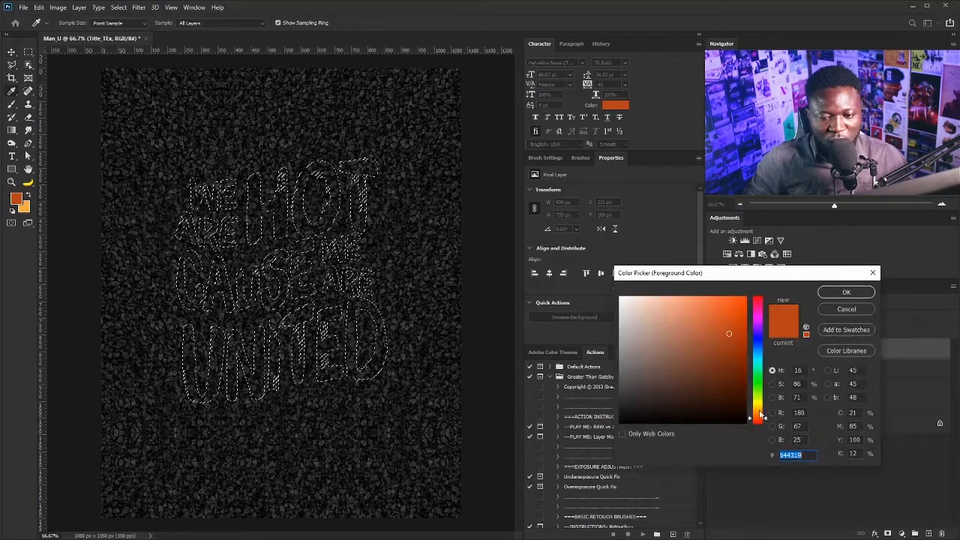
{"action": "left_click_drag", "start_coordinate": [759, 414], "coordinate": [756, 423]}
{"action": "left_click", "coordinate": [844, 291]}
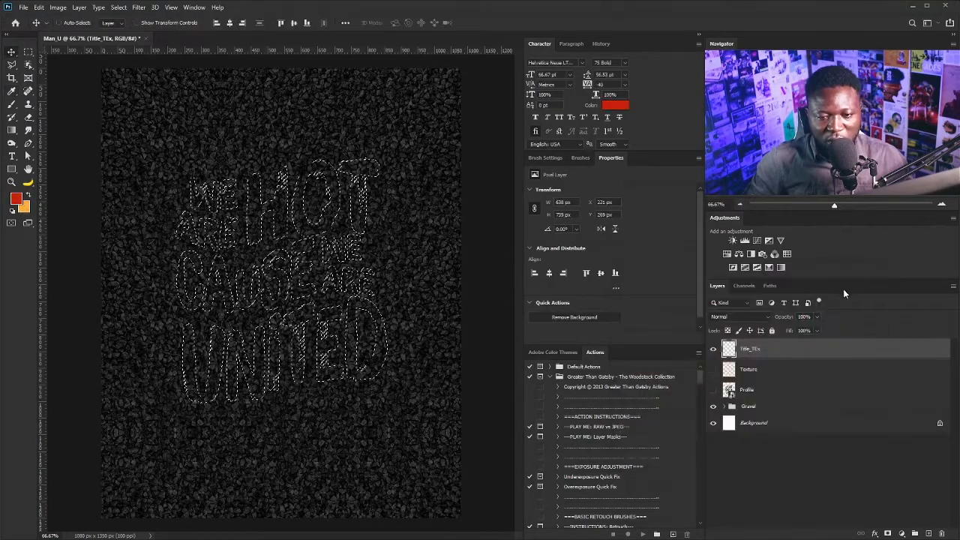
{"action": "key", "text": "alt+BackSpace"}
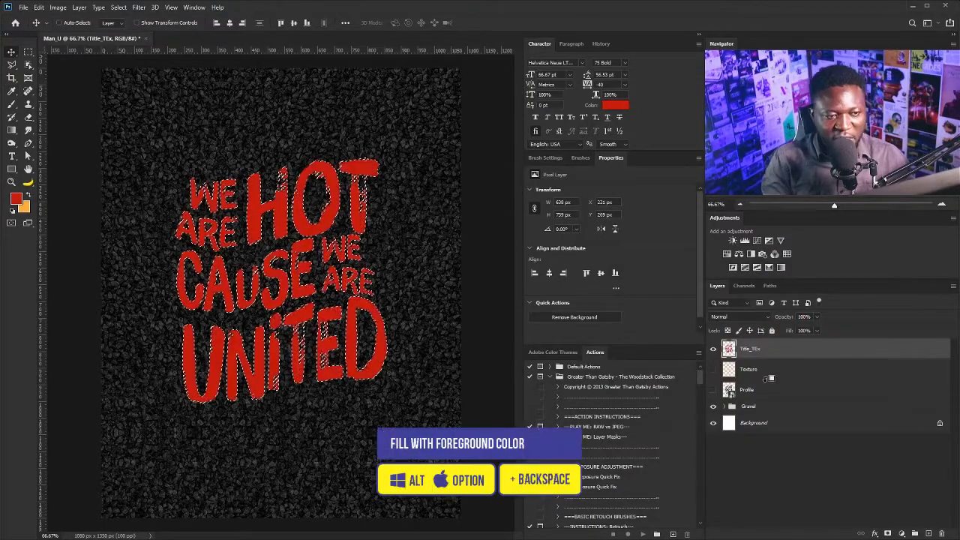
{"action": "key", "text": "ctrl+d"}
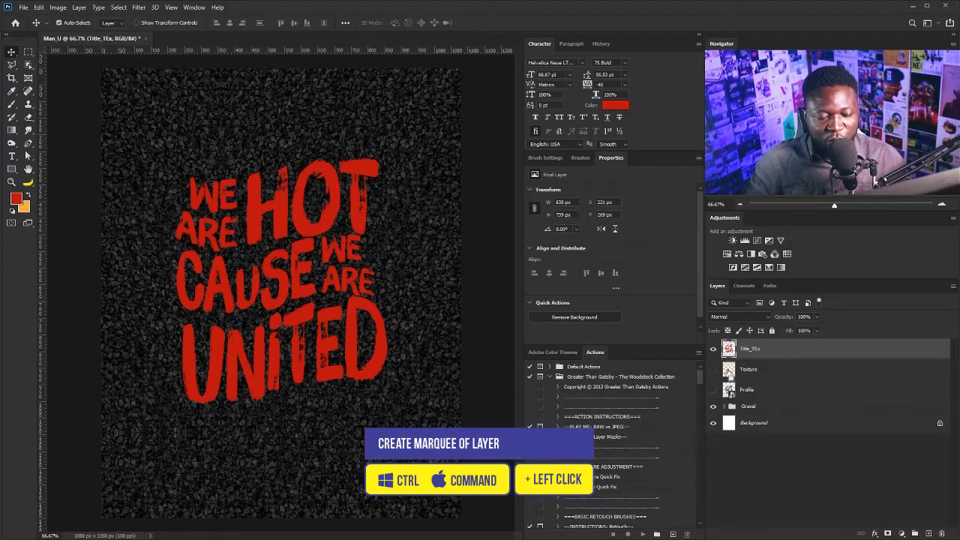
Step: Mask the Title_TEx layer with a selection loaded from the Texture layer and make the layer's pixels active again
{"action": "left_click", "coordinate": [728, 369], "text": "ctrl"}
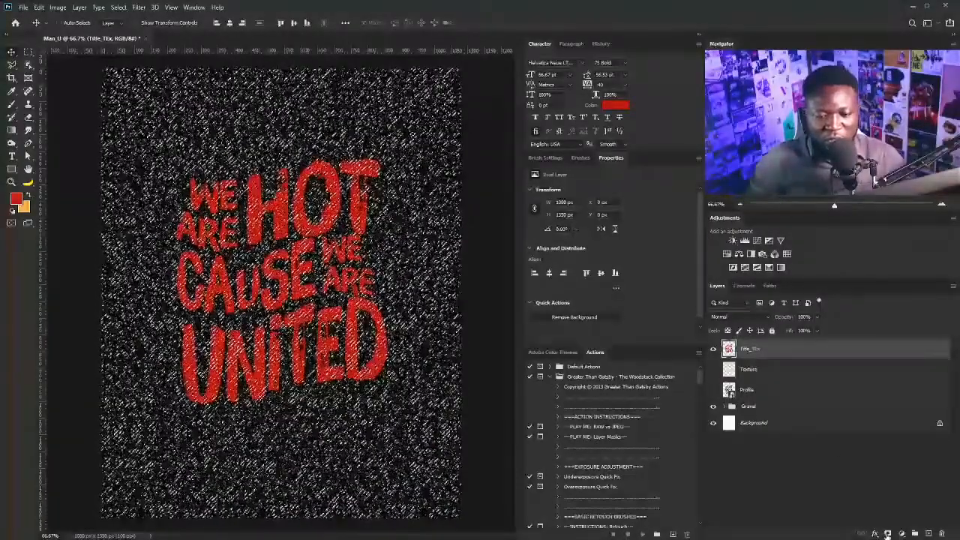
{"action": "left_click", "coordinate": [888, 534]}
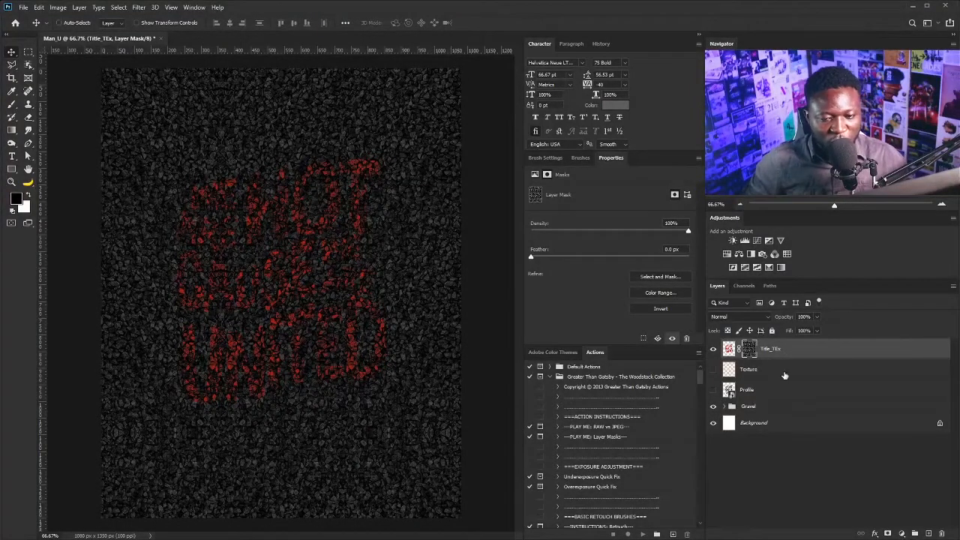
{"action": "left_click", "coordinate": [728, 348]}
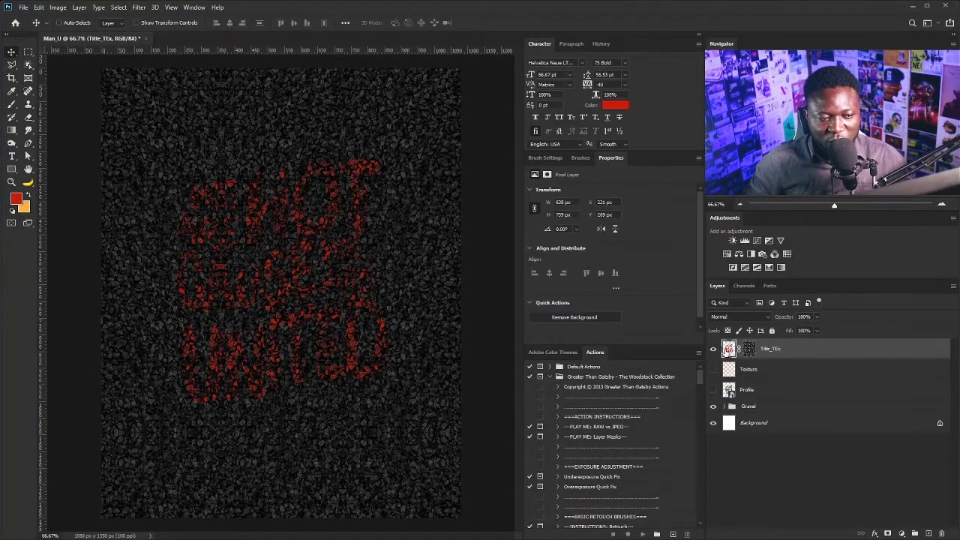
Step: Add an Outer Glow effect to the Title_TEx layer and give the glow a bright orange-red colour
{"action": "left_click", "coordinate": [874, 534]}
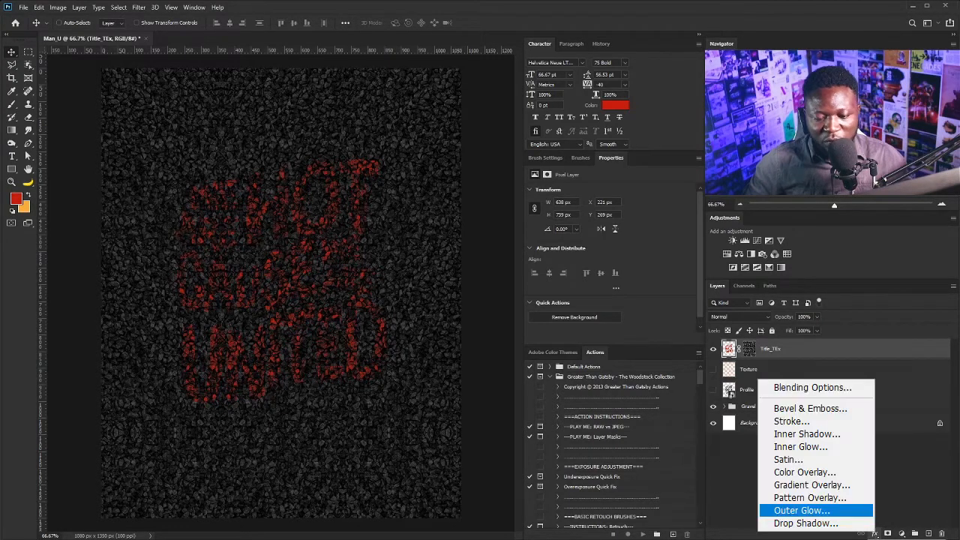
{"action": "left_click", "coordinate": [801, 511]}
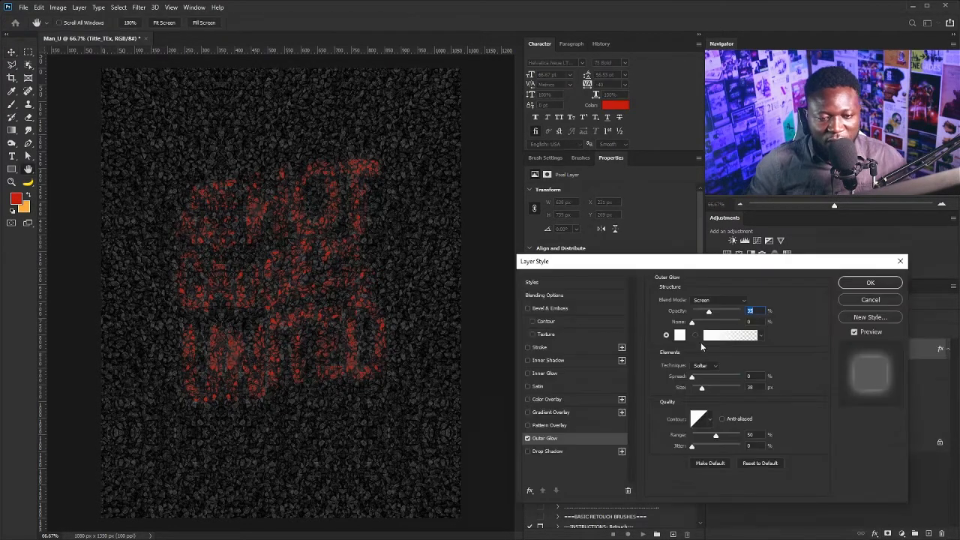
{"action": "left_click", "coordinate": [679, 335]}
{"action": "type", "text": "ff0a0a"}
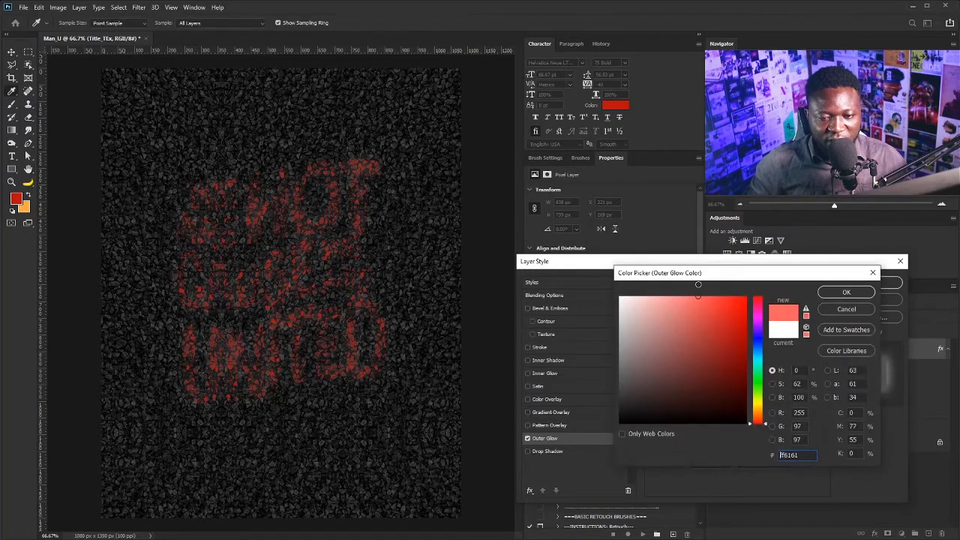
{"action": "left_click", "coordinate": [847, 293]}
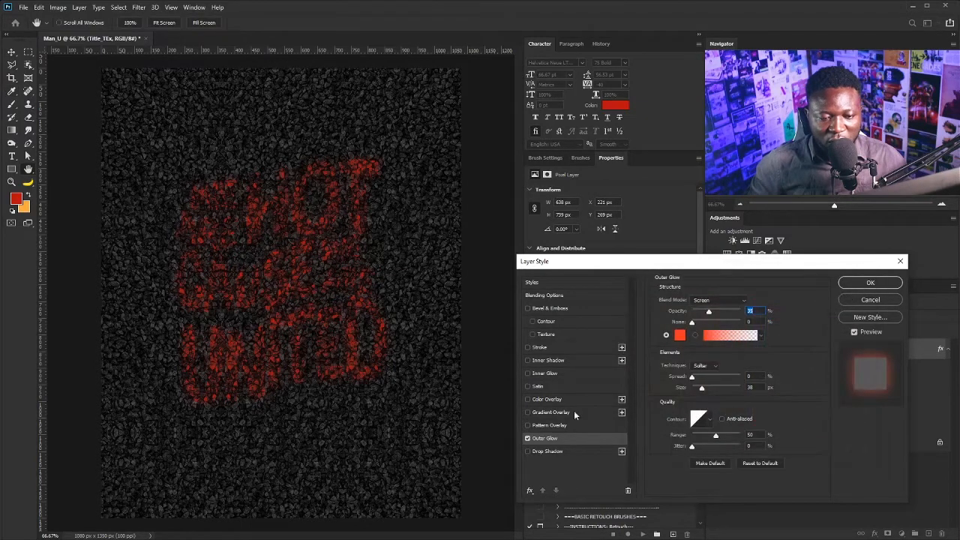
Step: Add an Inner Glow effect with a saturated bright red colour to Title_TEx and apply the layer style
{"action": "left_click", "coordinate": [527, 373]}
{"action": "left_click", "coordinate": [546, 373]}
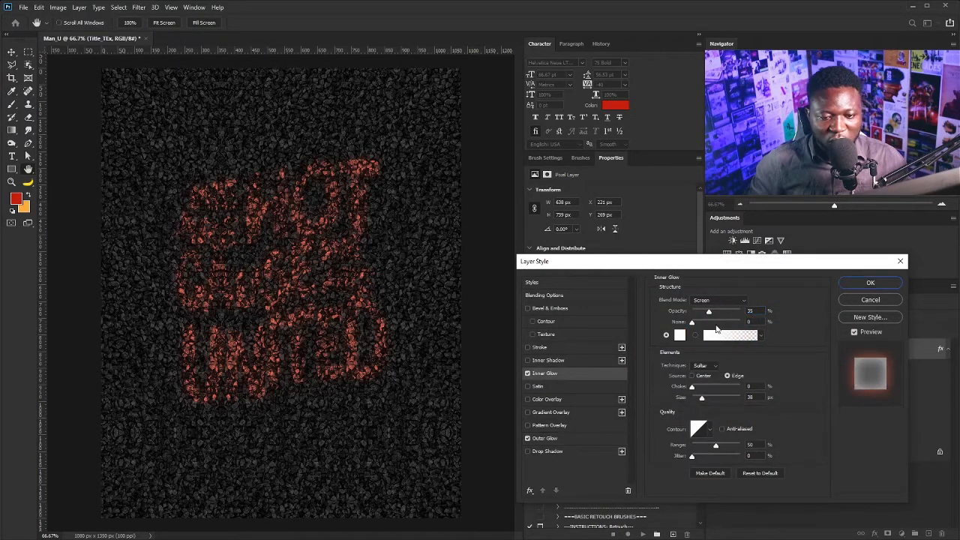
{"action": "left_click", "coordinate": [679, 335]}
{"action": "left_click_drag", "start_coordinate": [733, 334], "coordinate": [749, 289]}
{"action": "left_click", "coordinate": [843, 291]}
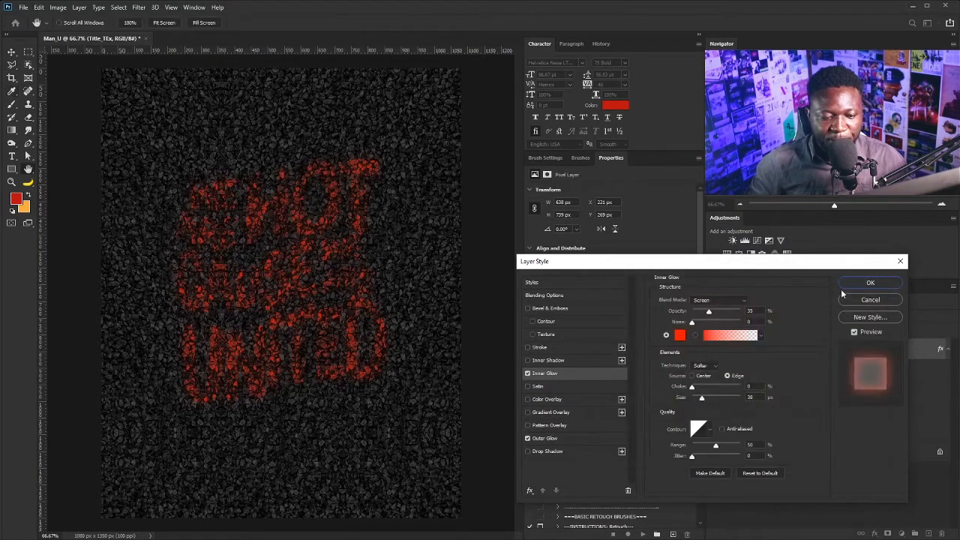
{"action": "left_click", "coordinate": [870, 282]}
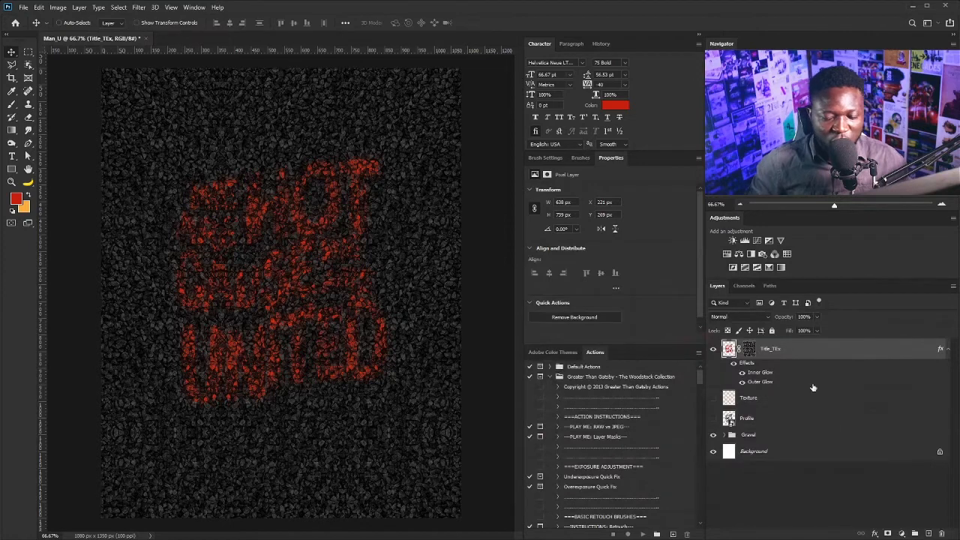
Step: Create a new layer named Red above the Title_TEx layer
{"action": "left_click", "coordinate": [928, 535], "text": "alt"}
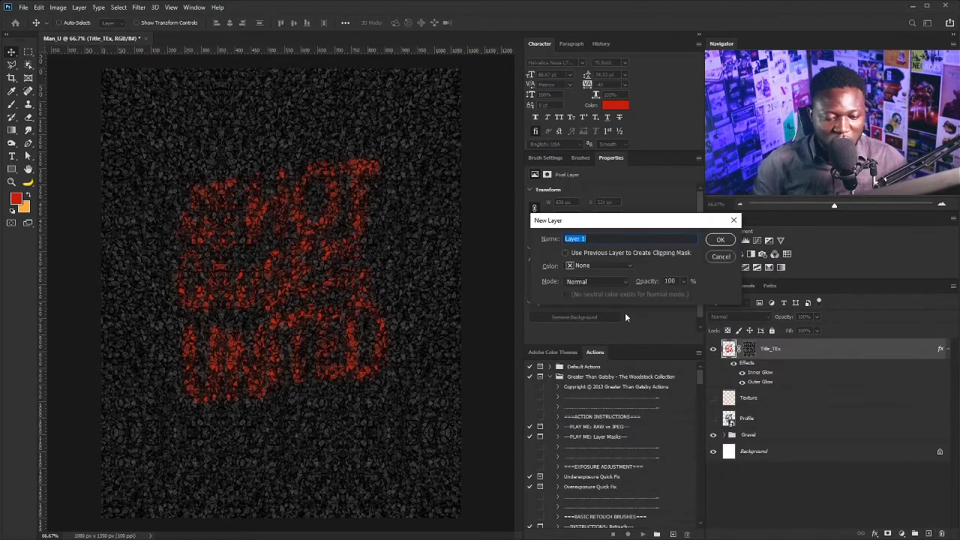
{"action": "type", "text": "Red"}
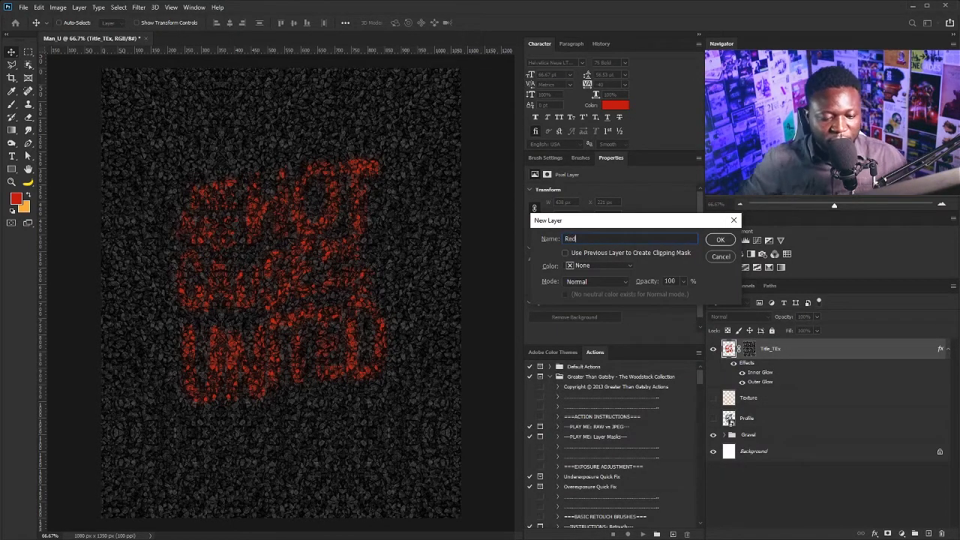
{"action": "left_click", "coordinate": [723, 240]}
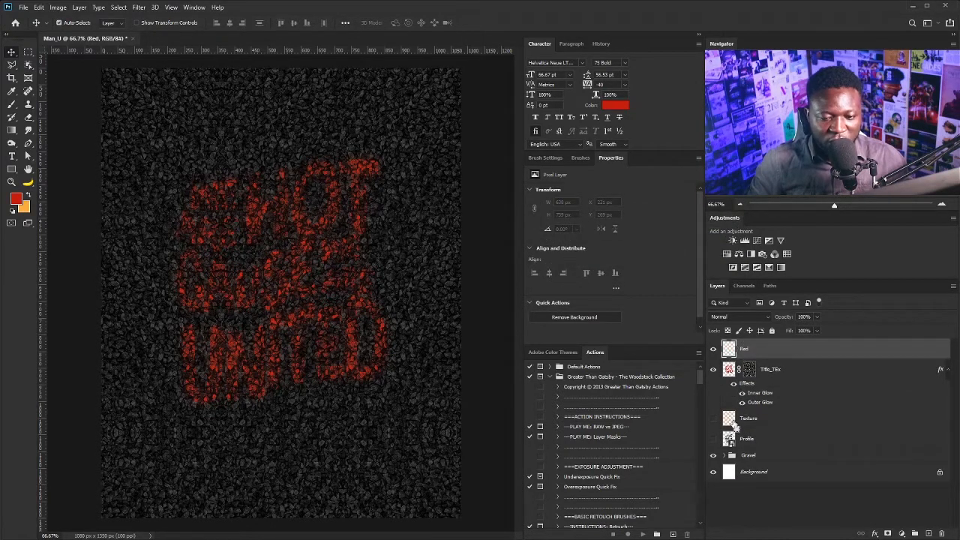
Step: Fill the Profile lettering's shape with the red foreground colour on the Red layer and set its blend mode to Color Burn
{"action": "left_click", "coordinate": [730, 439], "text": "ctrl"}
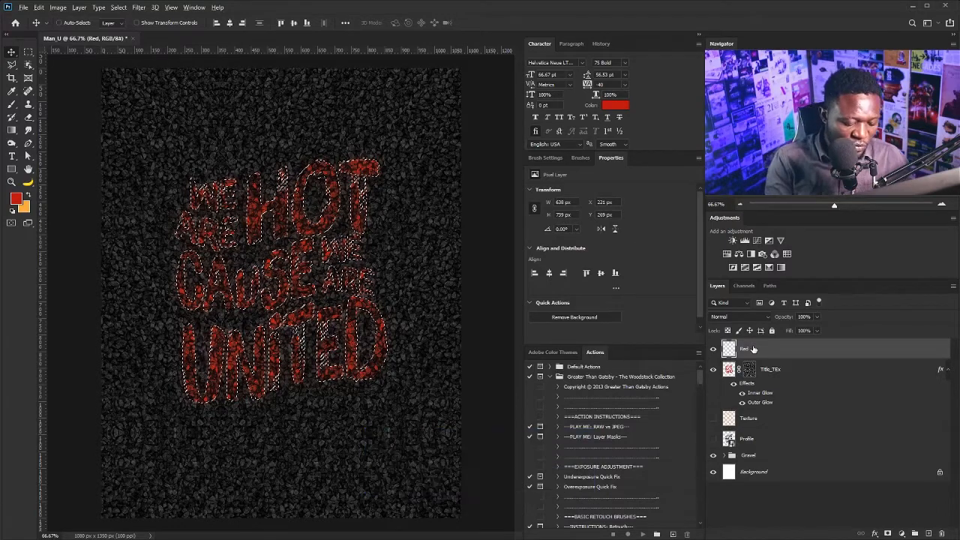
{"action": "key", "text": "alt+BackSpace"}
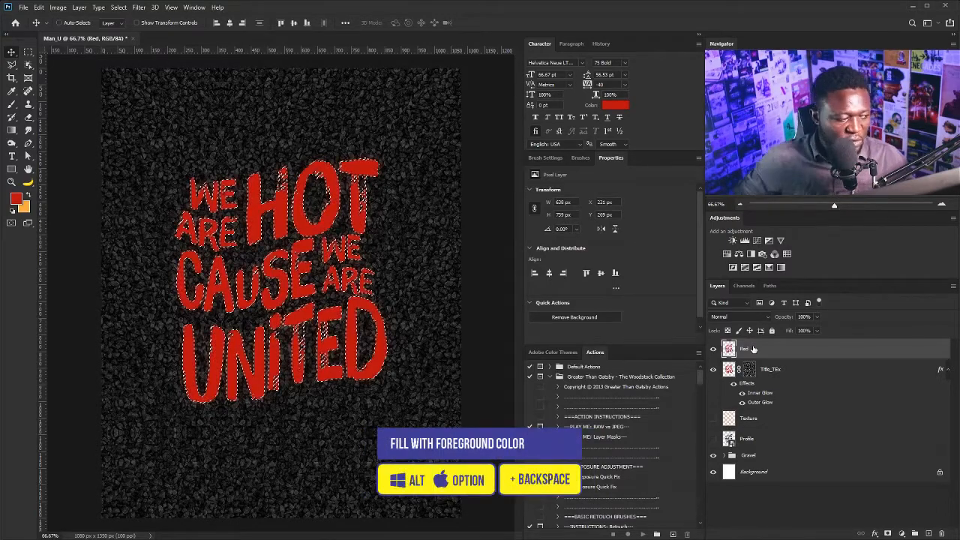
{"action": "key", "text": "ctrl+d"}
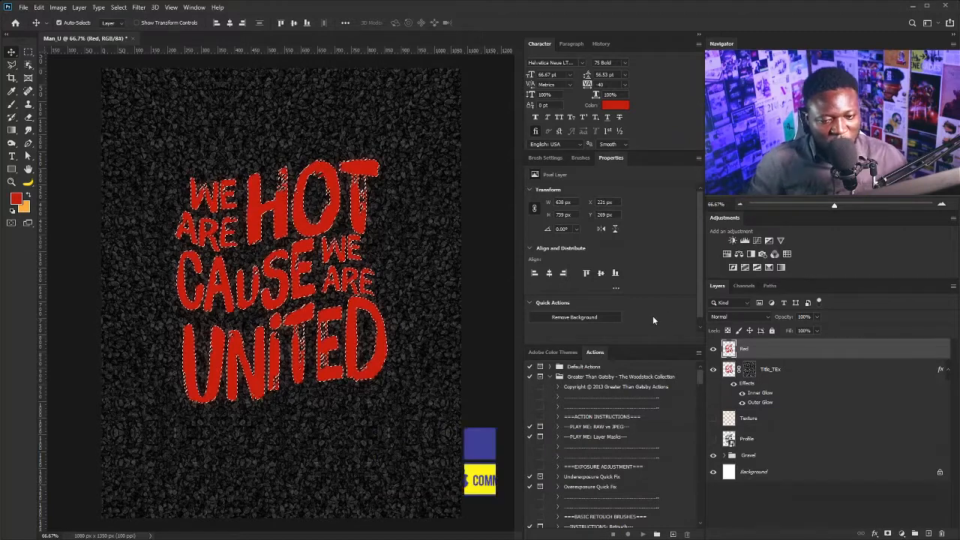
{"action": "left_click", "coordinate": [739, 318]}
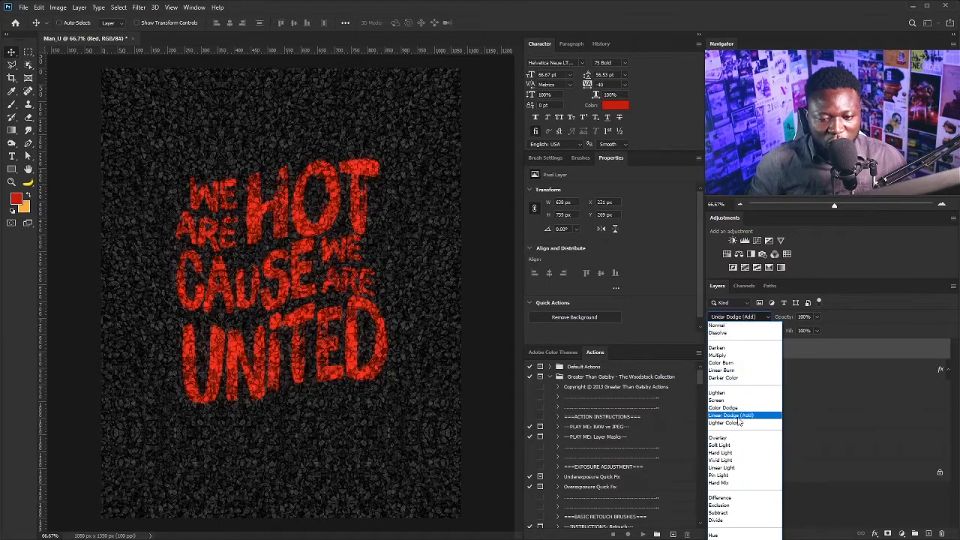
{"action": "left_click", "coordinate": [722, 363]}
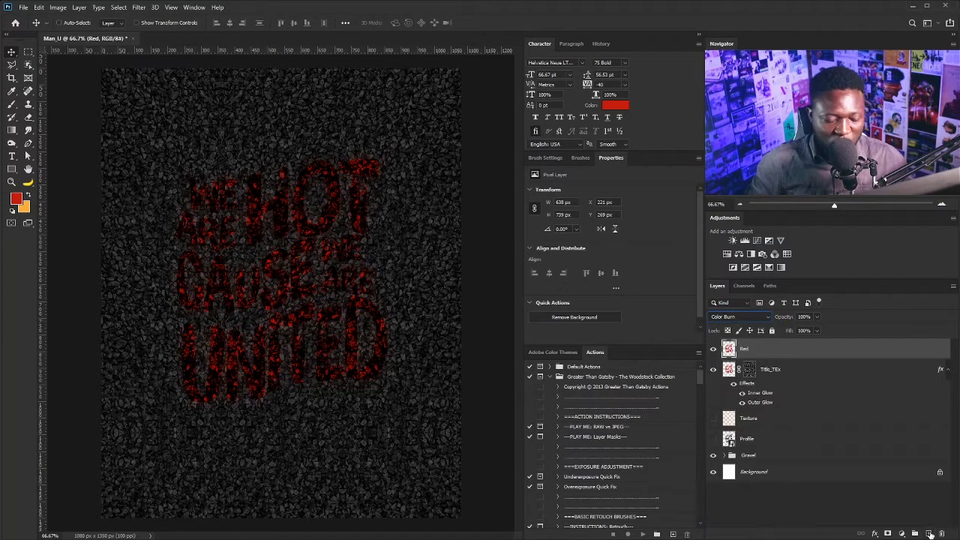
Step: Add a layer named Blen_If_Red above Red and fill the Profile lettering's shape on it with the red foreground colour
{"action": "left_click", "coordinate": [930, 534], "text": "alt"}
{"action": "type", "text": "Blen"}
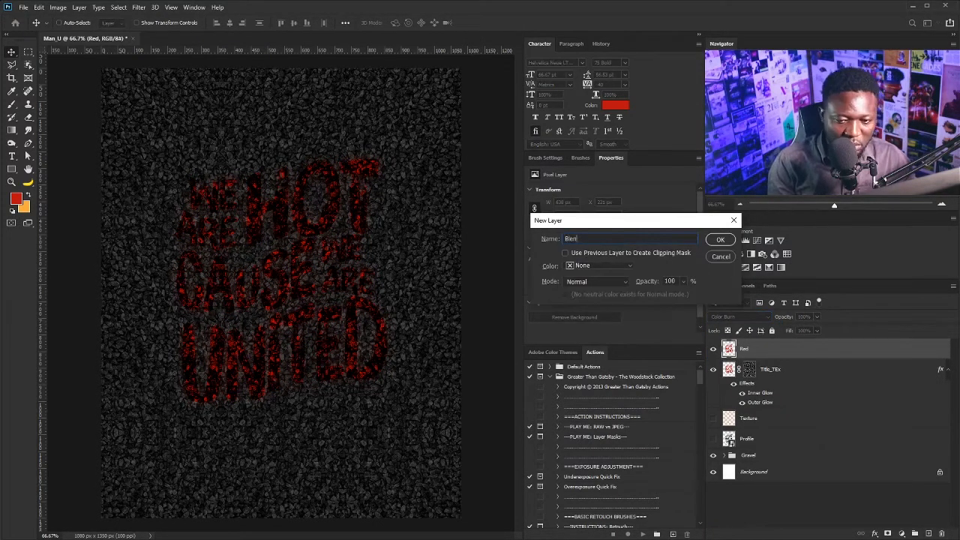
{"action": "type", "text": "_If_Red"}
{"action": "key", "text": "Return"}
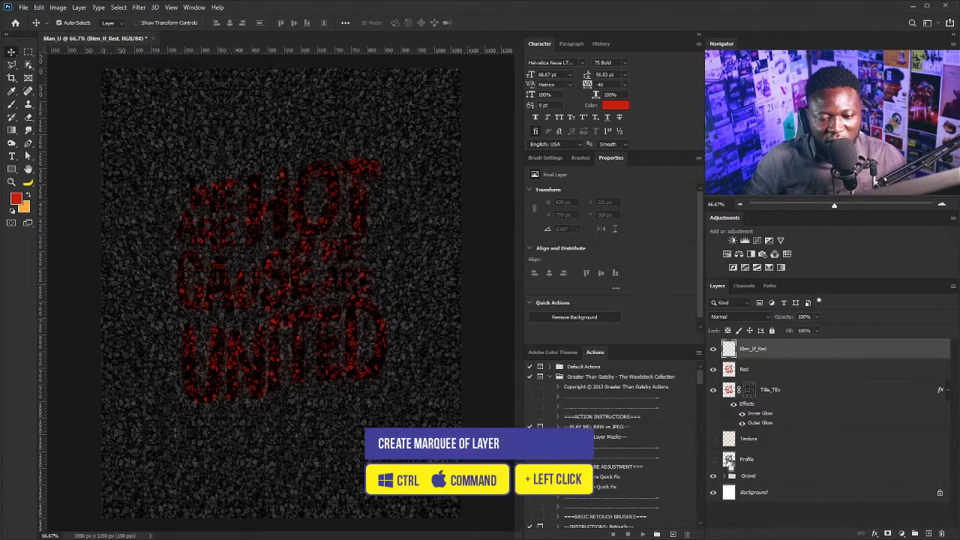
{"action": "left_click", "coordinate": [729, 460], "text": "ctrl"}
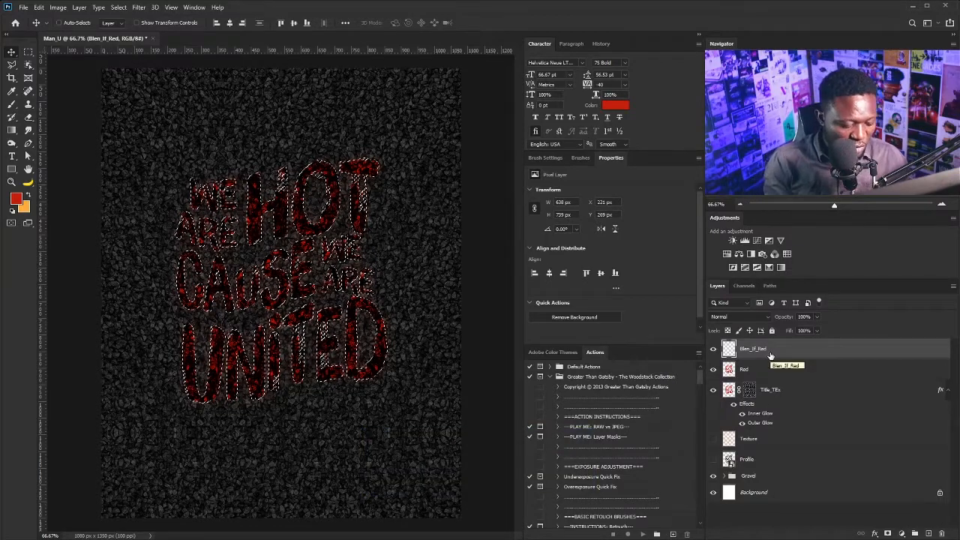
{"action": "key", "text": "alt+BackSpace"}
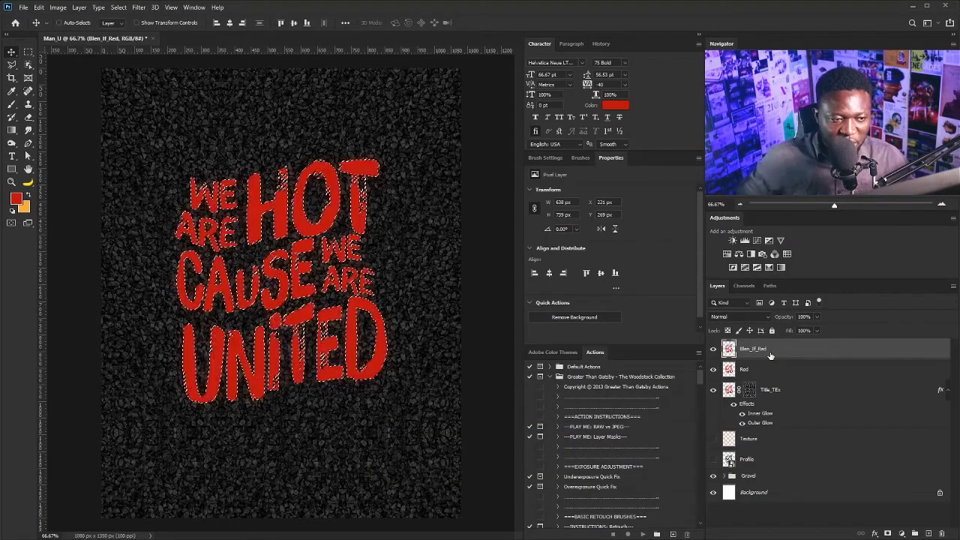
Step: Change the foreground colour to dark red 6c0404, refill the lettering selection on Blen_If_Red with it and deselect
{"action": "left_click", "coordinate": [16, 198]}
{"action": "left_click_drag", "start_coordinate": [736, 343], "coordinate": [742, 369]}
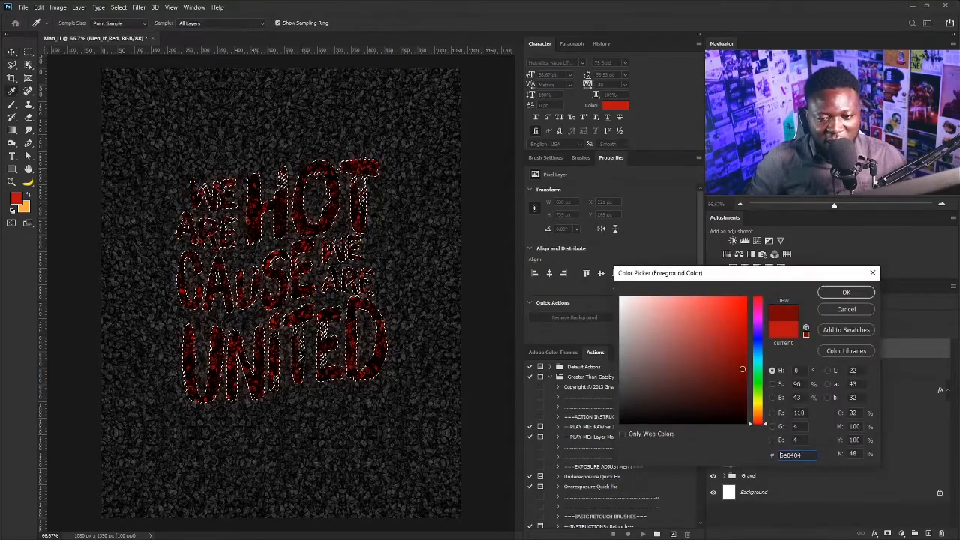
{"action": "left_click", "coordinate": [839, 291]}
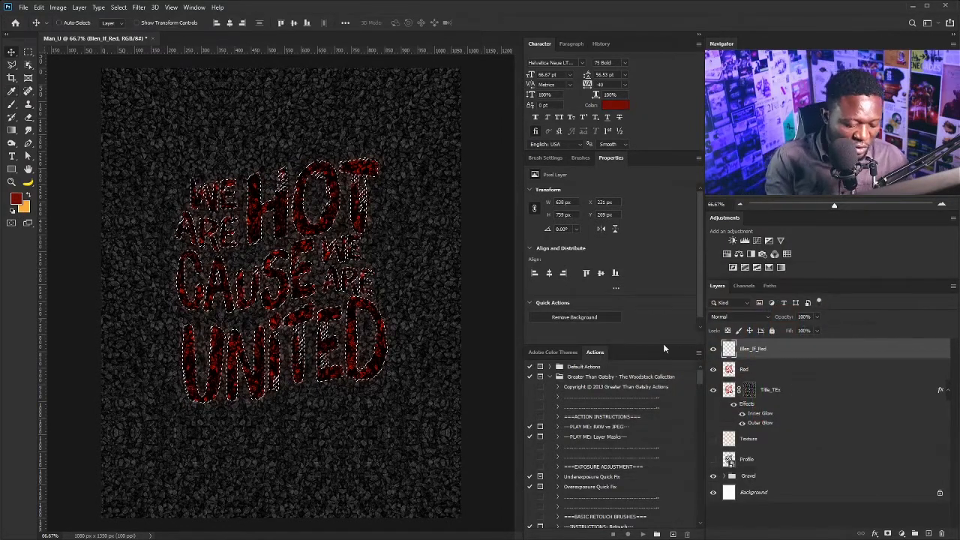
{"action": "key", "text": "alt+BackSpace"}
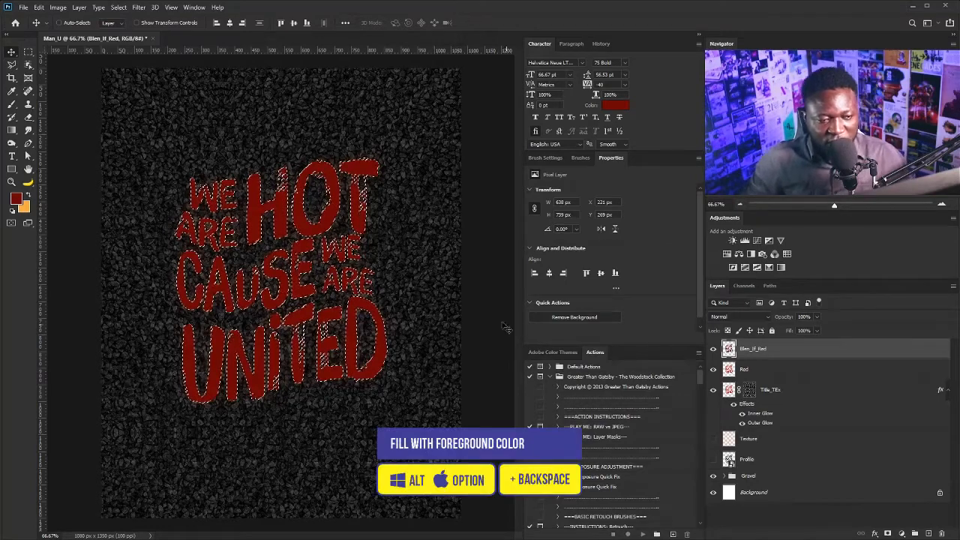
{"action": "key", "text": "ctrl"}
{"action": "key", "text": "ctrl+d"}
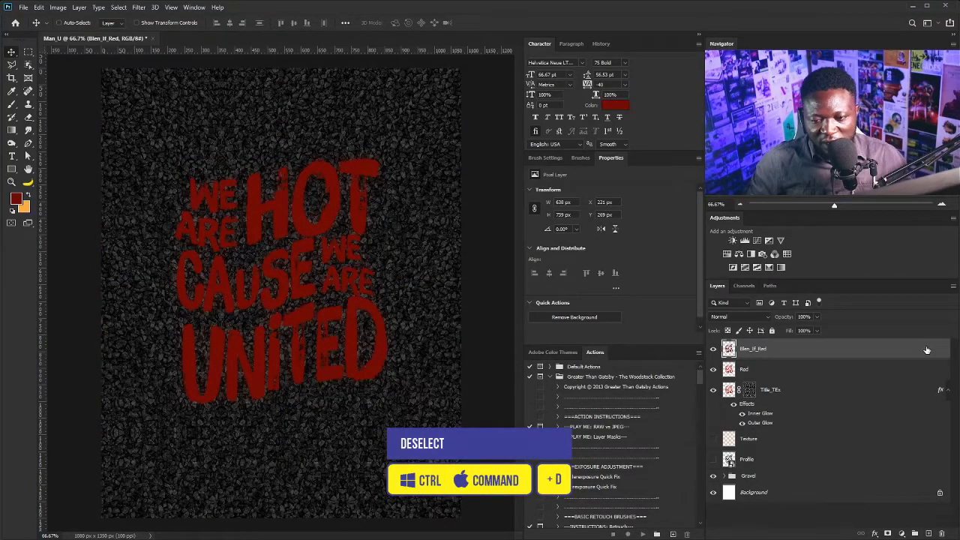
Step: Set the Blend If black point of Blen_If_Red's underlying layer to 83 and apply the blending options
{"action": "double_click", "coordinate": [939, 352]}
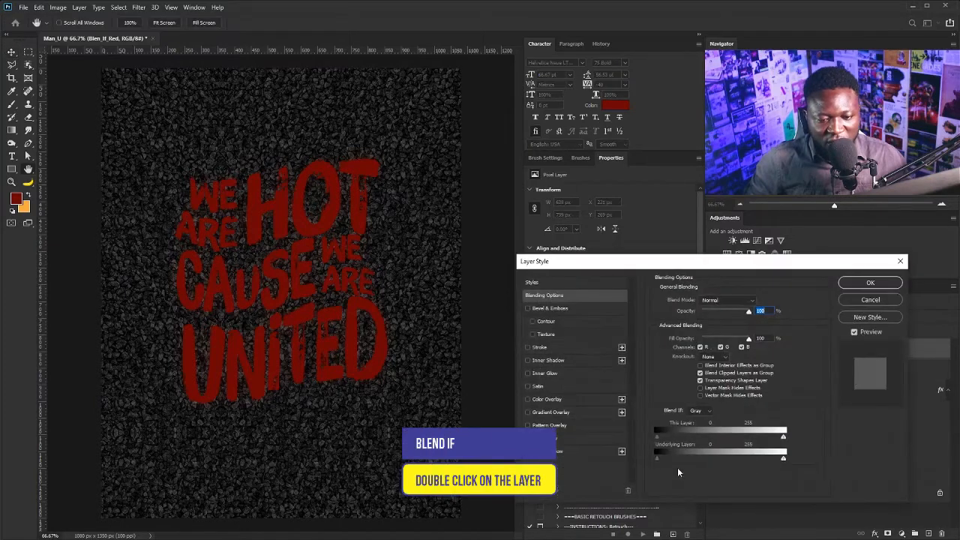
{"action": "left_click_drag", "start_coordinate": [656, 460], "coordinate": [698, 461]}
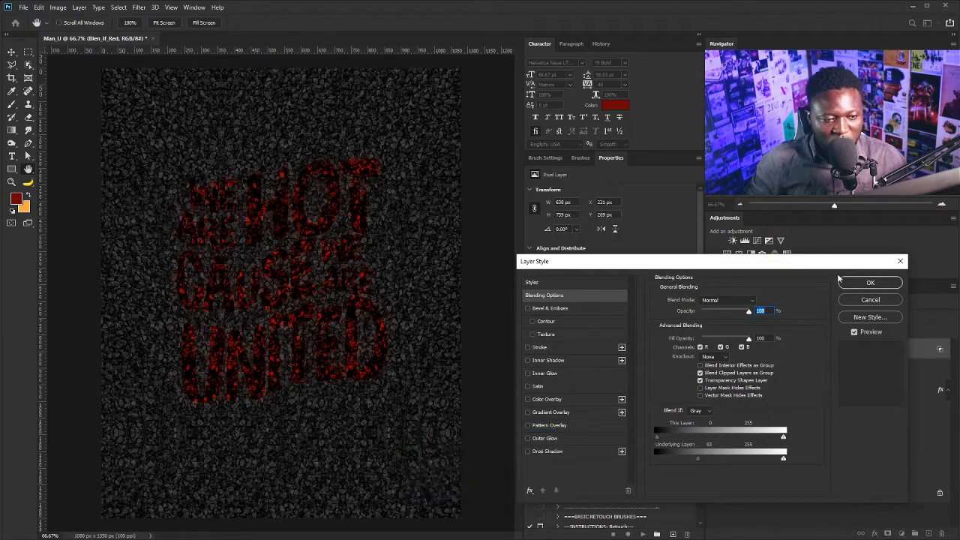
{"action": "left_click", "coordinate": [862, 283]}
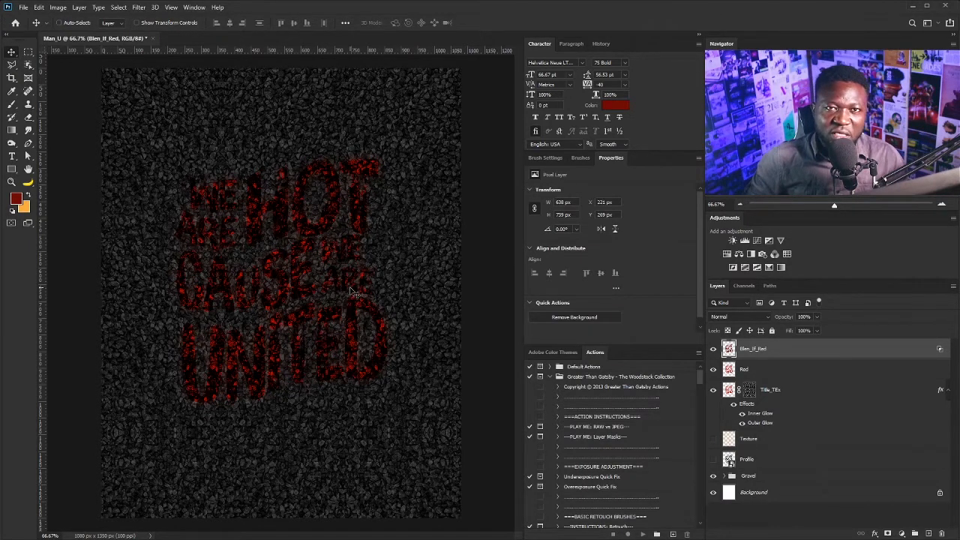
Step: Reduce the fill of the Title_TEx layer to 58%
{"action": "left_click", "coordinate": [780, 388]}
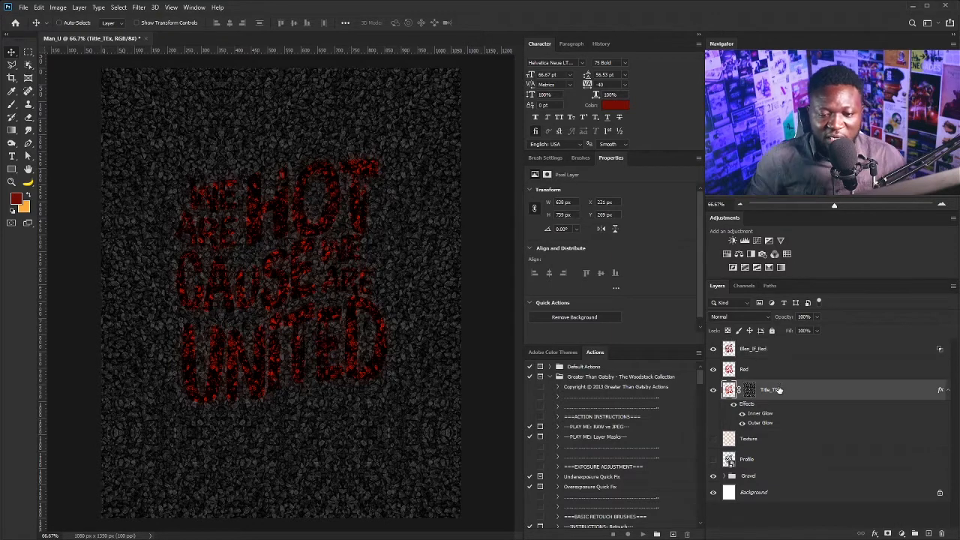
{"action": "left_click", "coordinate": [817, 331]}
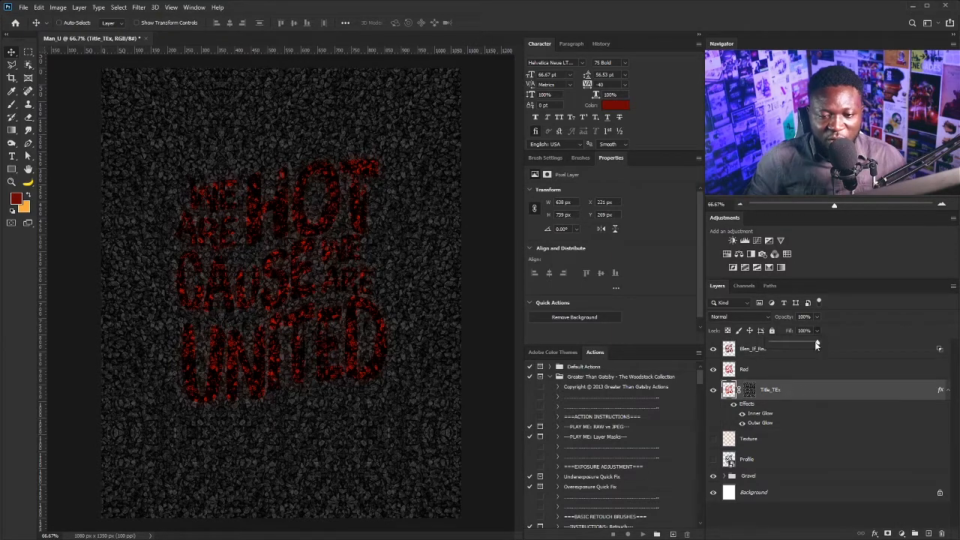
{"action": "left_click_drag", "start_coordinate": [815, 345], "coordinate": [767, 347]}
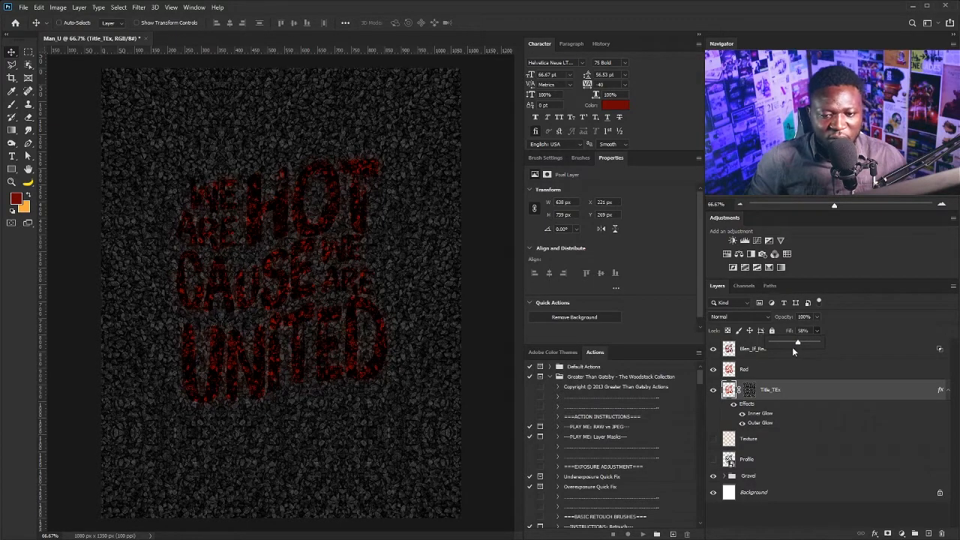
Step: Load the Profile lettering's shape as a selection and add a new layer named Red above Blen_If_Red
{"action": "left_click", "coordinate": [793, 348]}
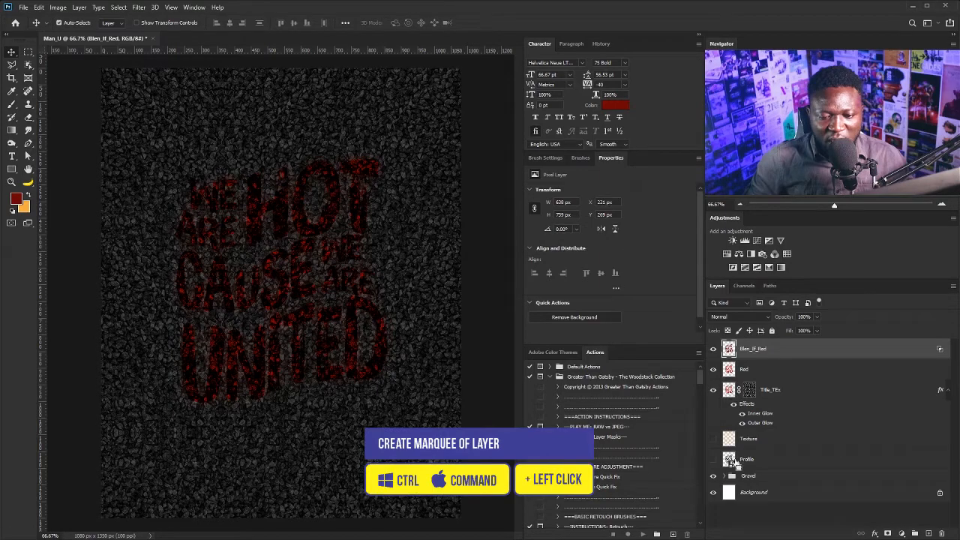
{"action": "left_click", "coordinate": [731, 461], "text": "ctrl"}
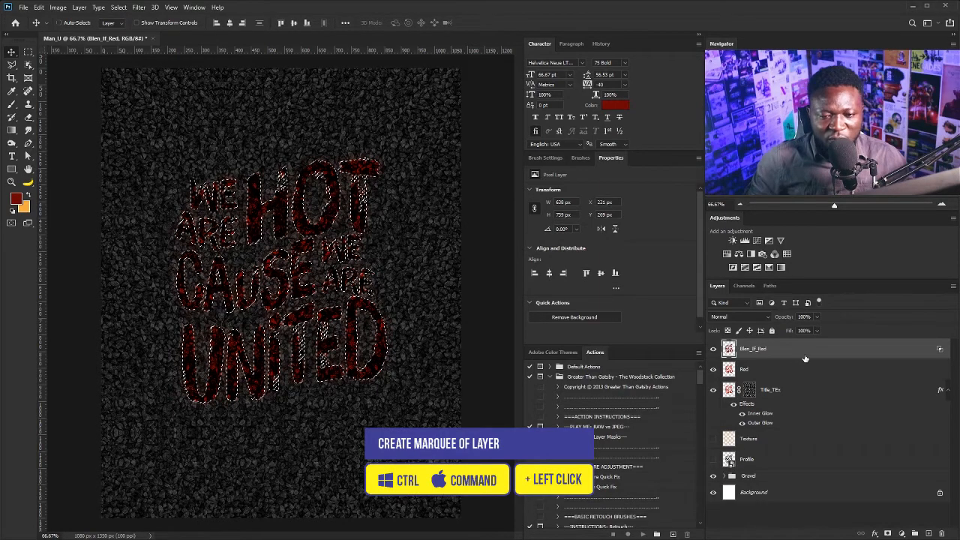
{"action": "key", "text": "ctrl+shift+n"}
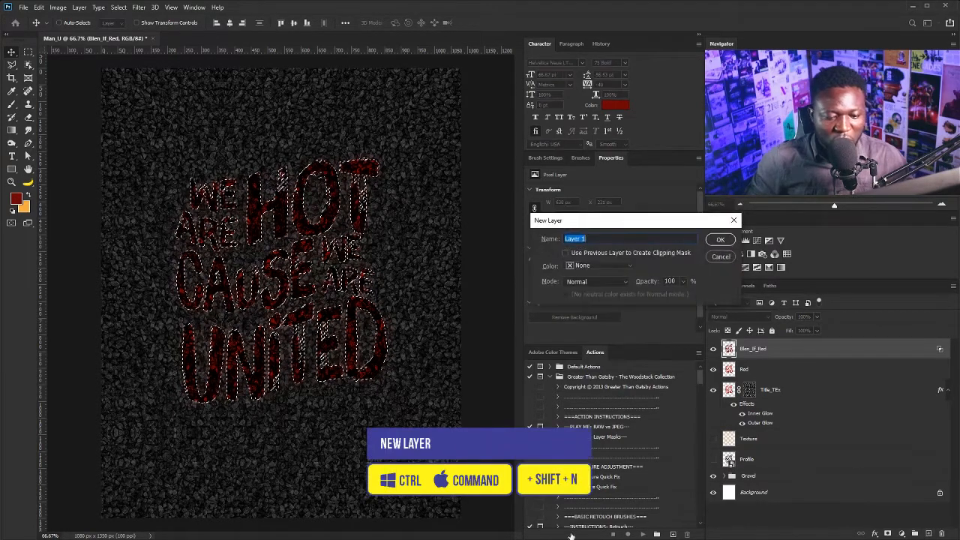
{"action": "type", "text": "Red"}
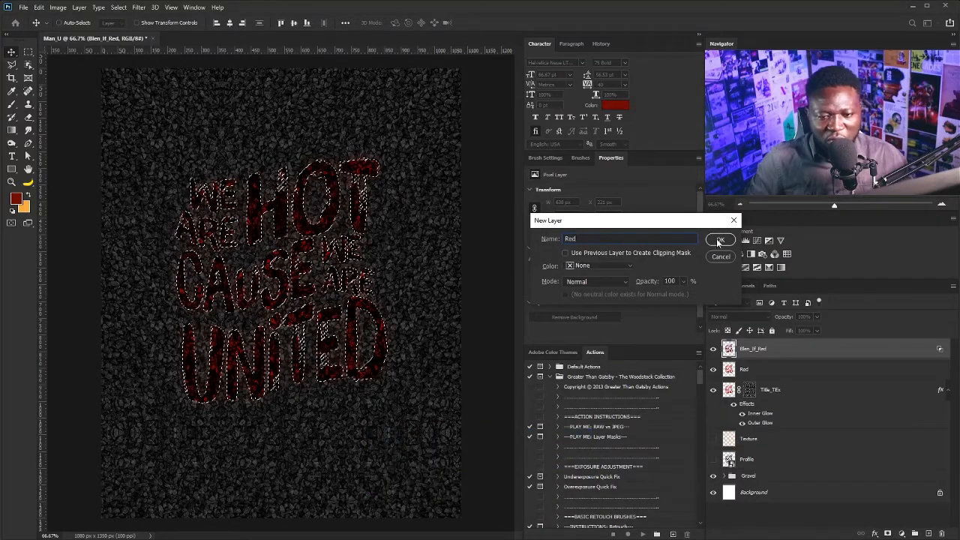
{"action": "left_click", "coordinate": [719, 242]}
Step: Set the foreground colour to bright red e70505, fill the lettering selection on the topmost Red layer and deselect
{"action": "left_click", "coordinate": [16, 198]}
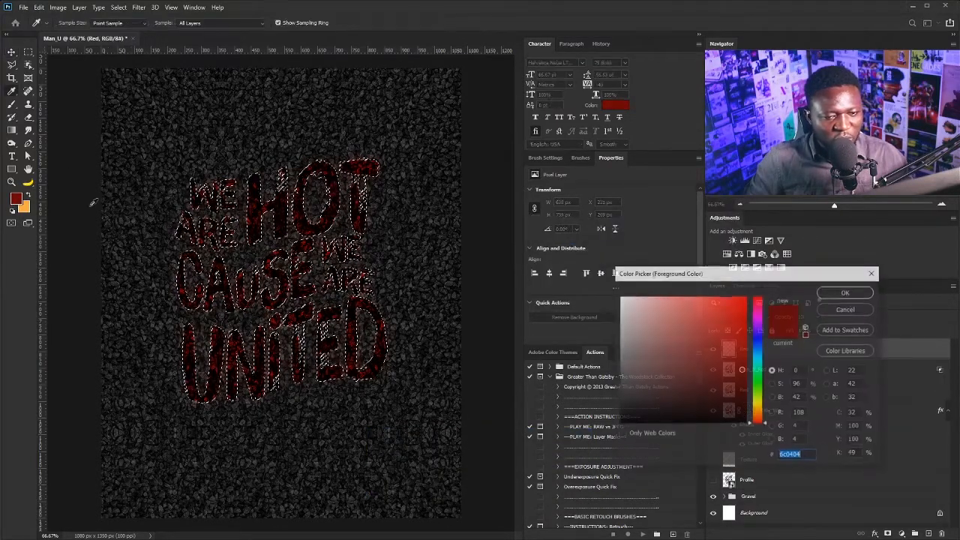
{"action": "left_click_drag", "start_coordinate": [743, 350], "coordinate": [744, 308]}
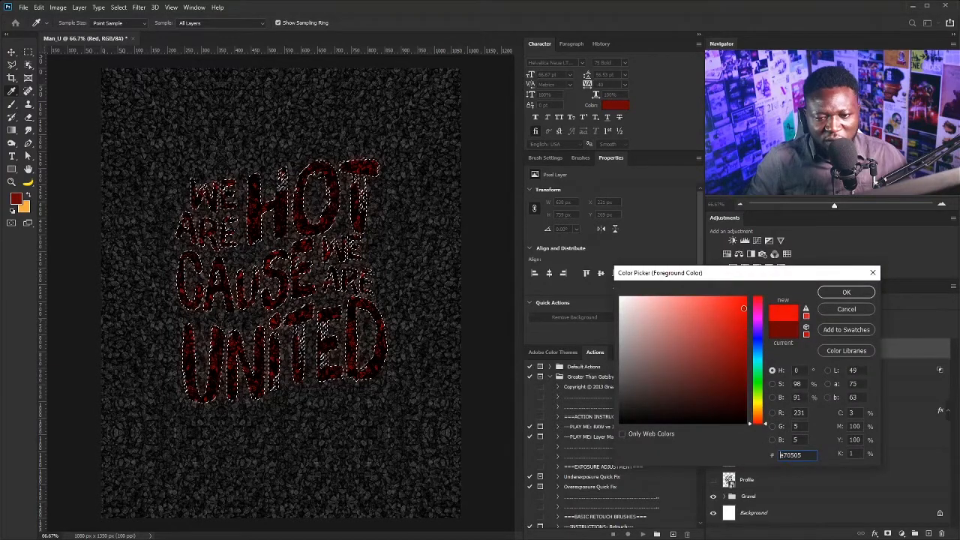
{"action": "left_click", "coordinate": [840, 293]}
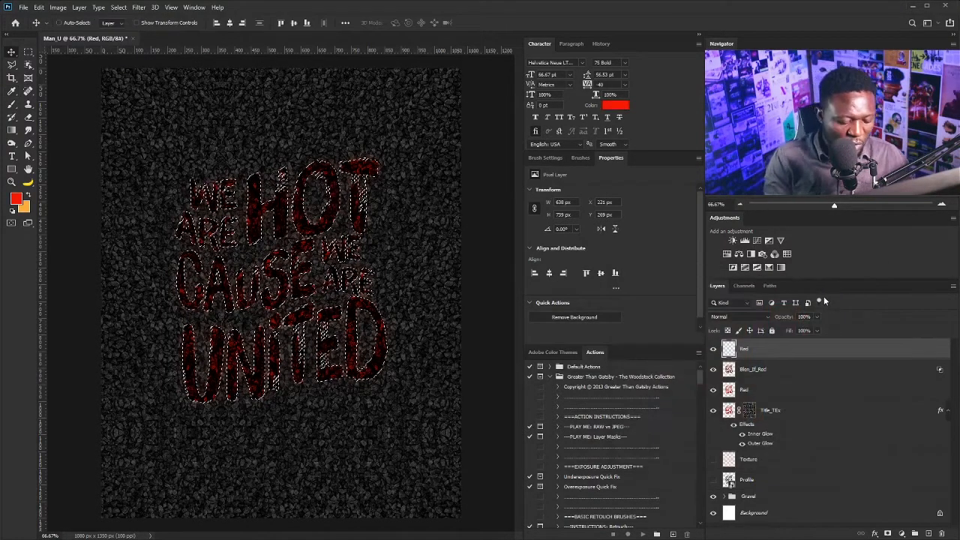
{"action": "key", "text": "alt+BackSpace"}
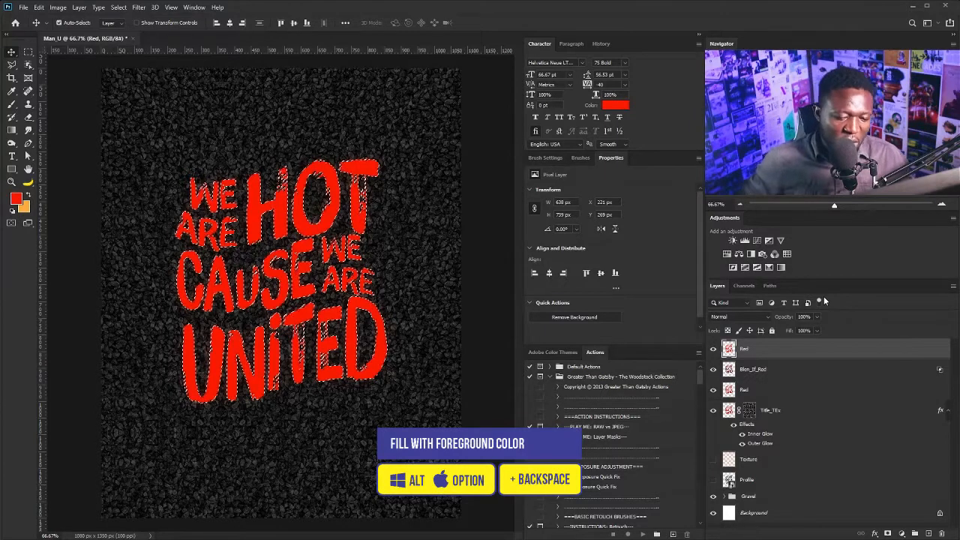
{"action": "key", "text": "ctrl+d"}
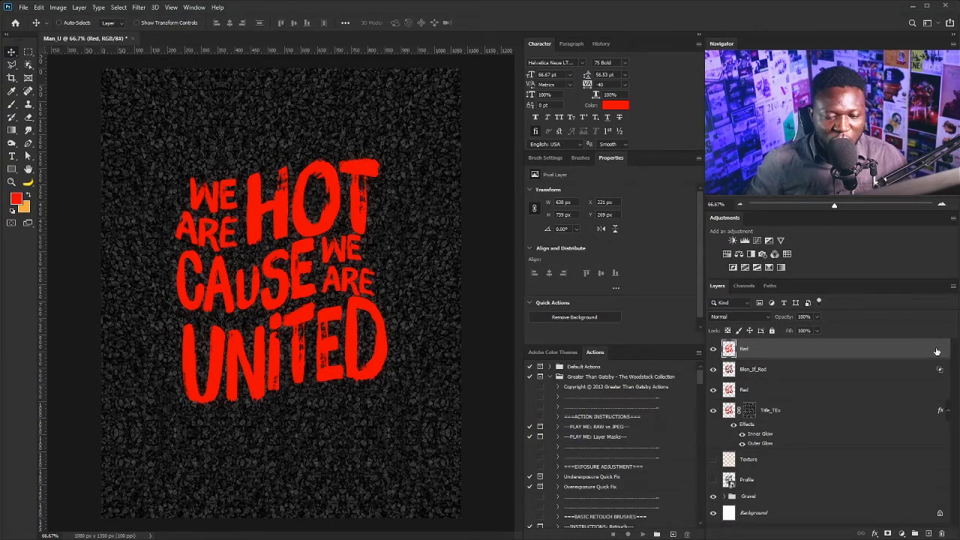
Step: Split the underlying layer's Blend If black point to 5 / 100 on the topmost Red layer and apply it
{"action": "double_click", "coordinate": [936, 351]}
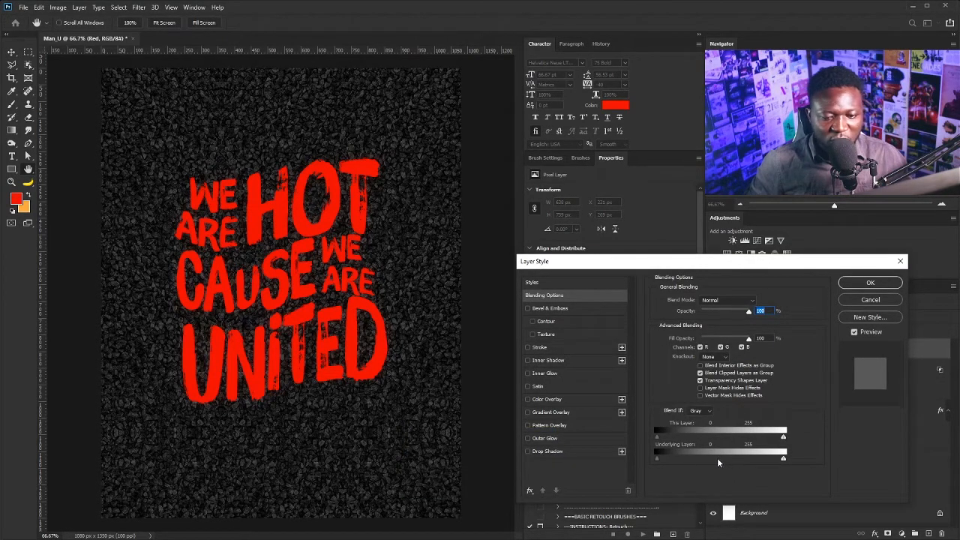
{"action": "left_click_drag", "start_coordinate": [658, 458], "coordinate": [673, 456]}
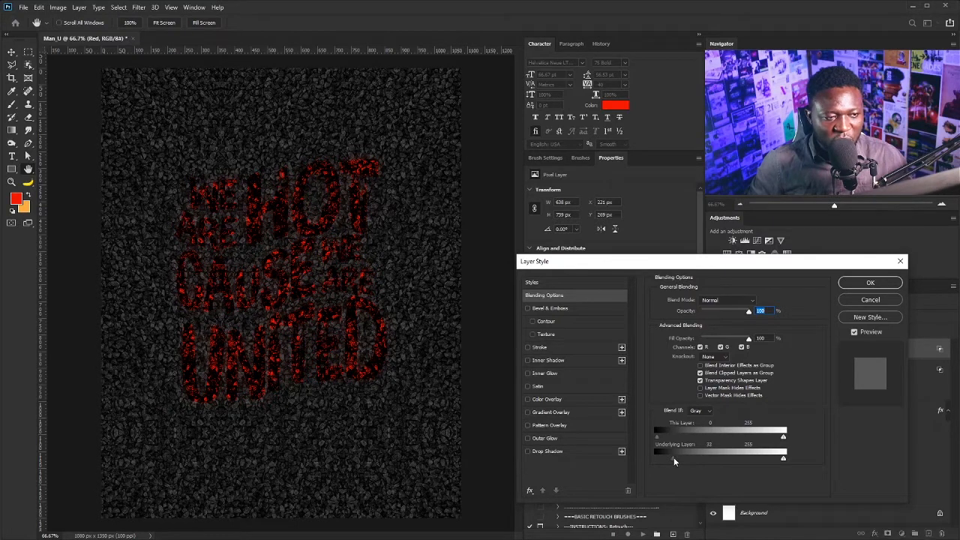
{"action": "key", "text": "alt"}
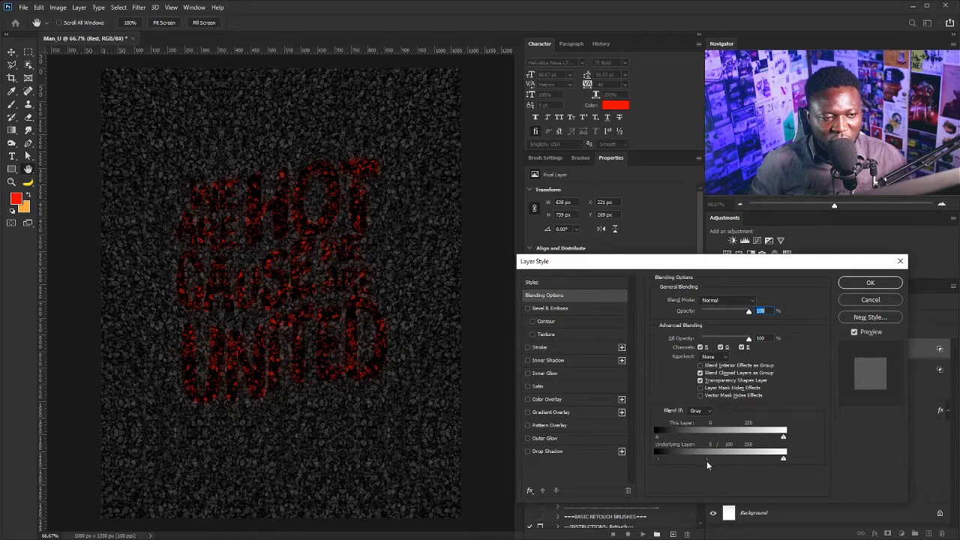
{"action": "left_click", "coordinate": [870, 282]}
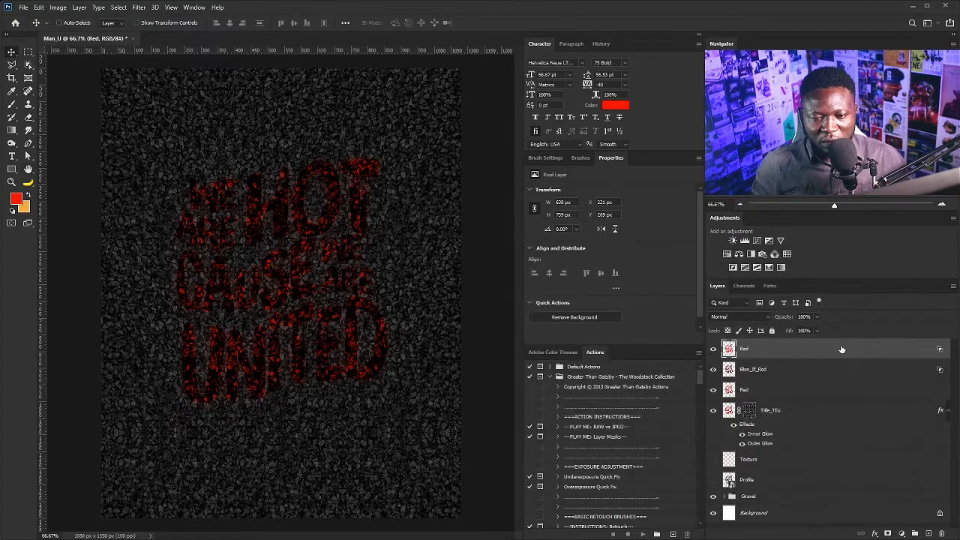
Step: Duplicate the topmost Red layer and set the copy's blend mode to Screen
{"action": "left_click_drag", "start_coordinate": [842, 349], "coordinate": [929, 533]}
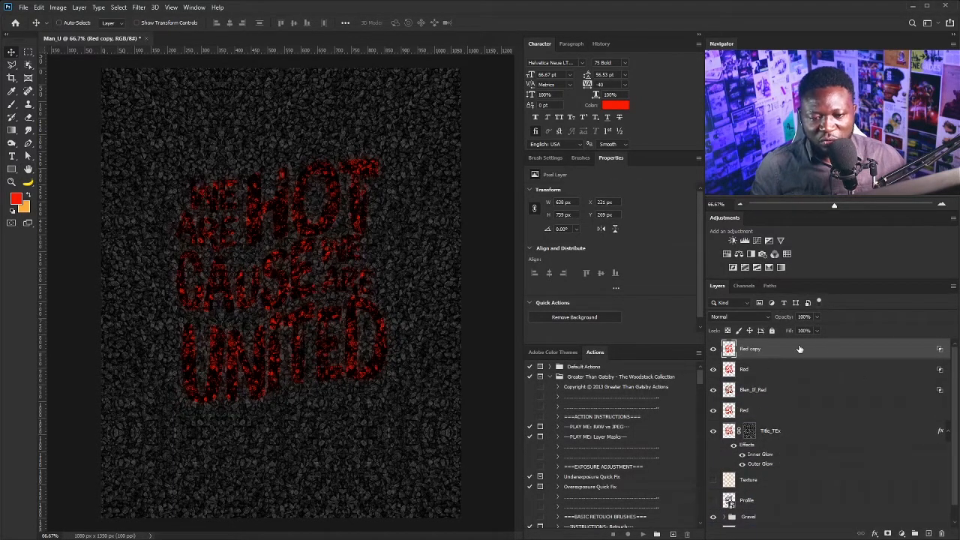
{"action": "left_click", "coordinate": [728, 320]}
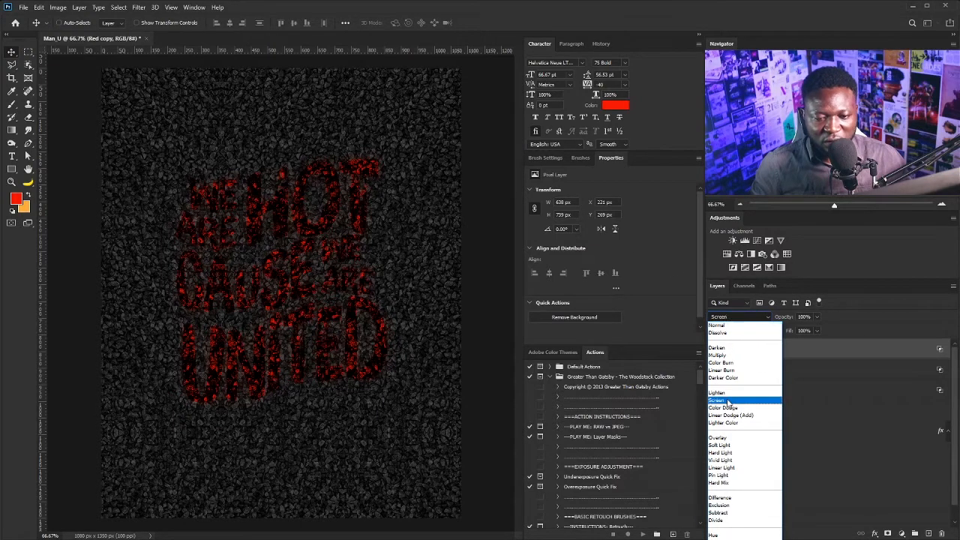
{"action": "left_click", "coordinate": [726, 402]}
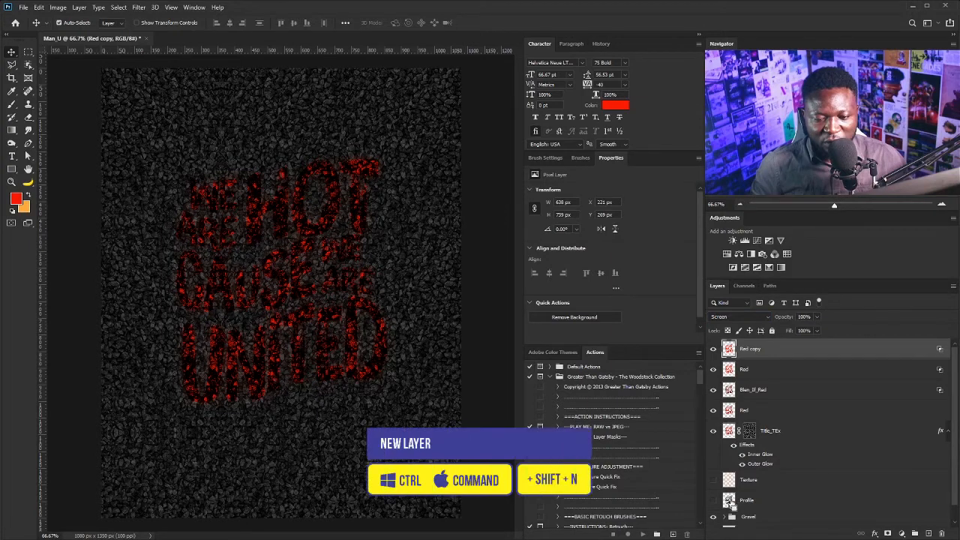
Step: Add a new layer named Orange above Red copy and load the Profile lettering's shape as a selection
{"action": "key", "text": "ctrl+shift+n"}
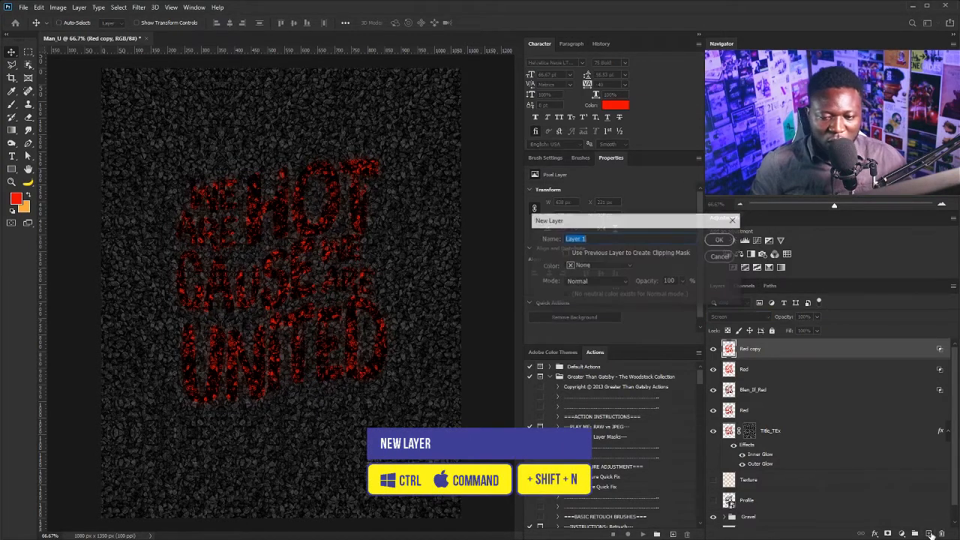
{"action": "type", "text": "O"}
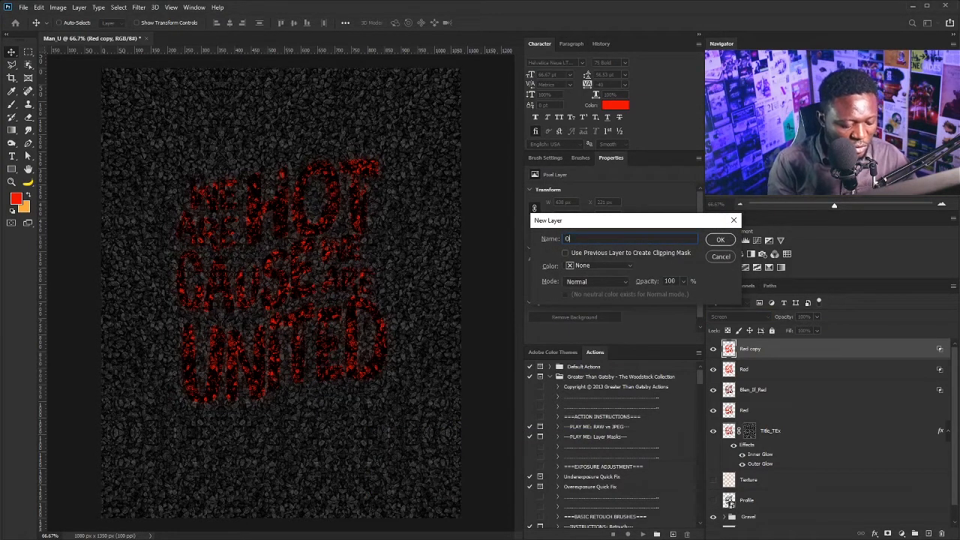
{"action": "type", "text": "range"}
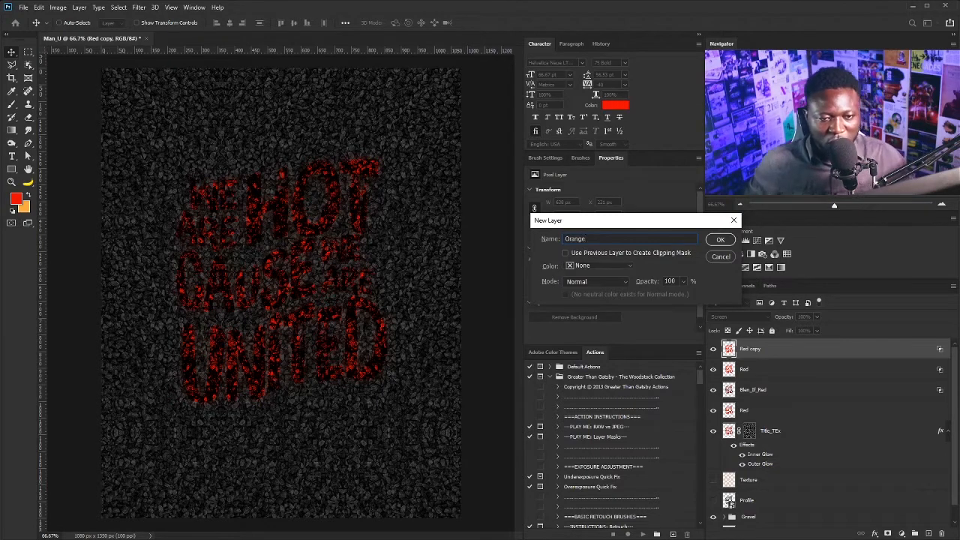
{"action": "left_click", "coordinate": [719, 244]}
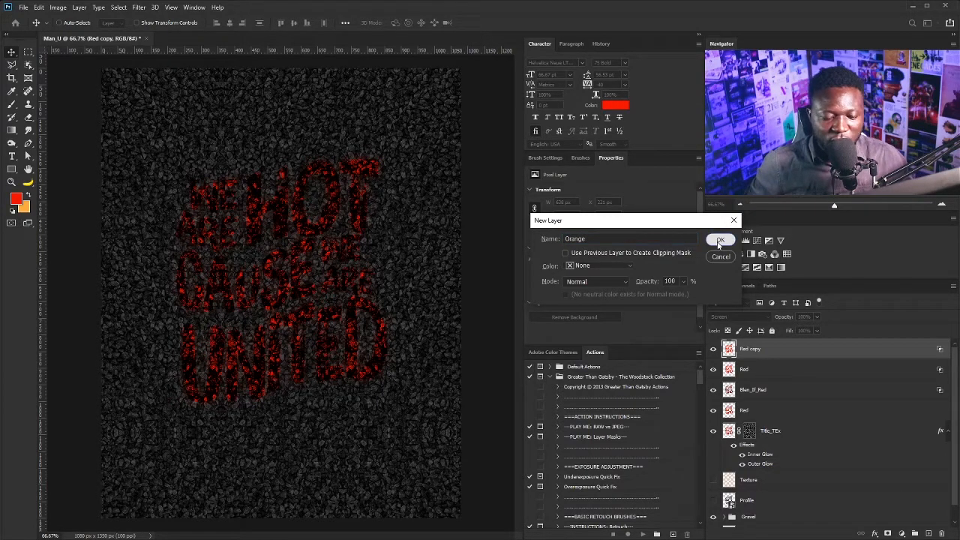
{"action": "scroll", "coordinate": [772, 462], "scroll_direction": "down", "scroll_amount": 2}
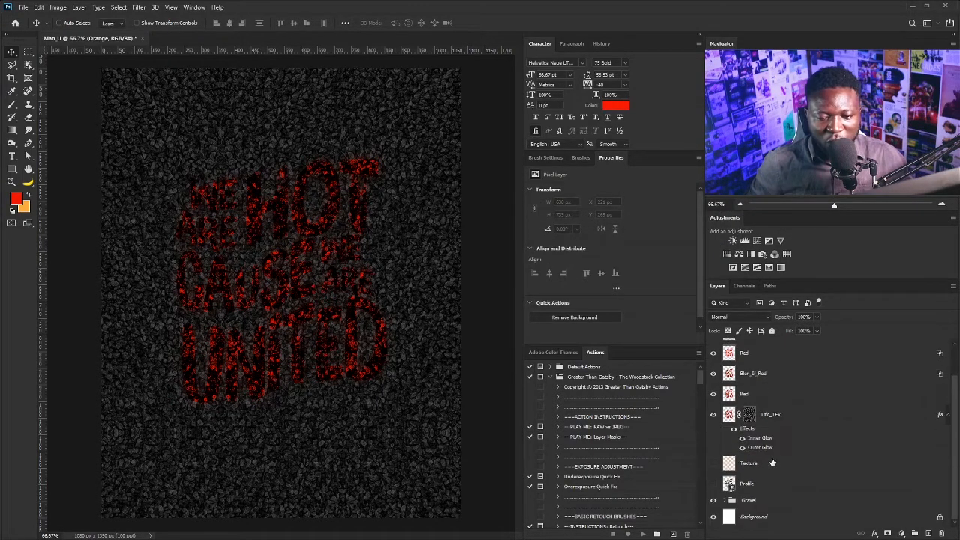
{"action": "left_click", "coordinate": [729, 485], "text": "ctrl"}
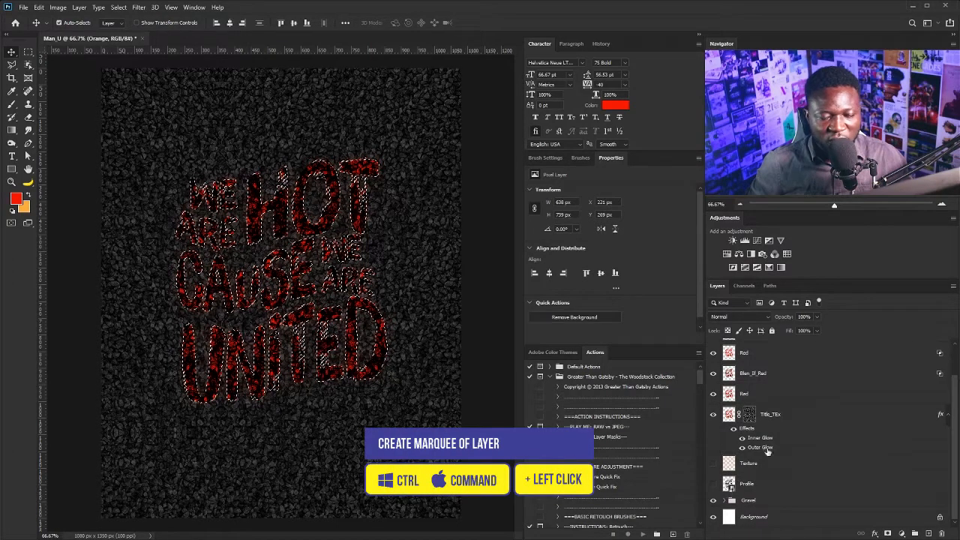
Step: Set the foreground colour to orange and fill the lettering selection with it on the Orange layer
{"action": "scroll", "coordinate": [884, 485], "scroll_direction": "up", "scroll_amount": 2}
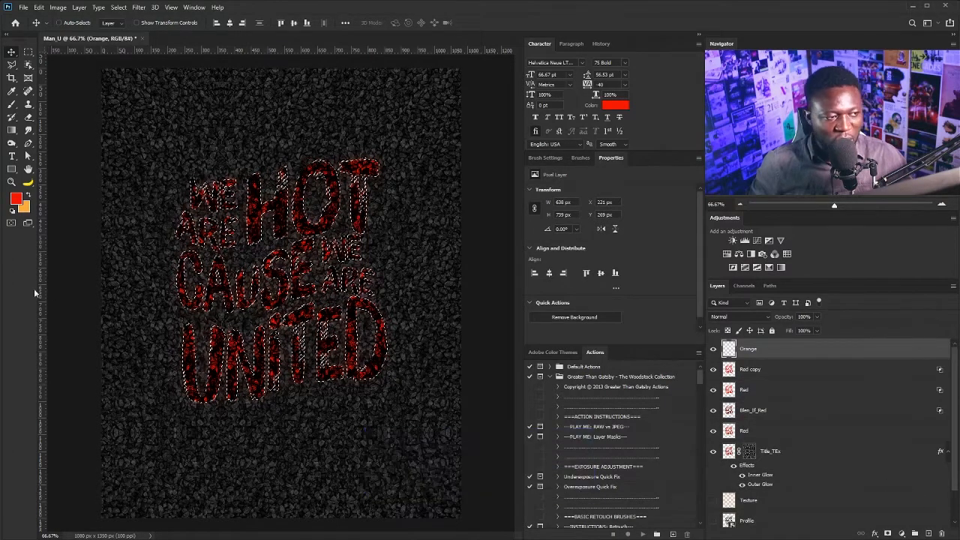
{"action": "left_click", "coordinate": [16, 199]}
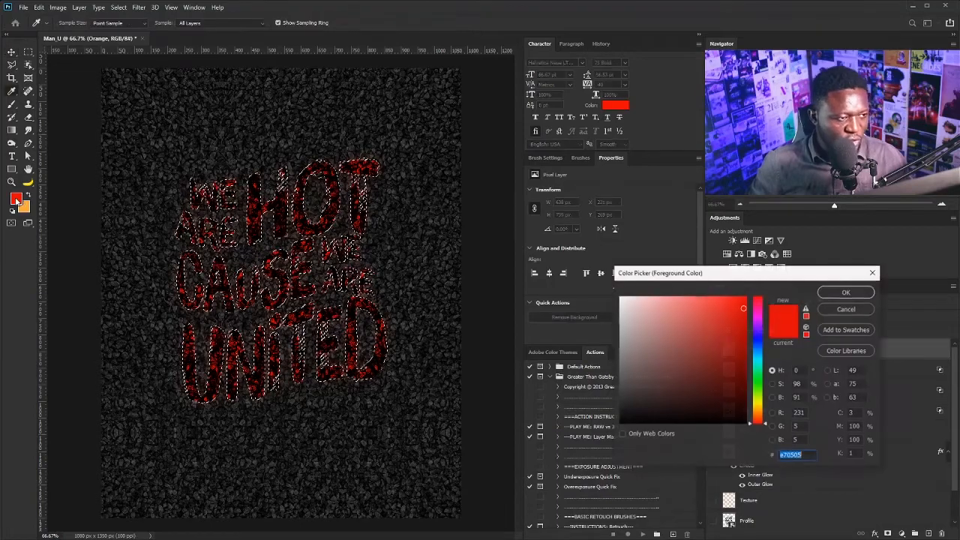
{"action": "left_click", "coordinate": [759, 413]}
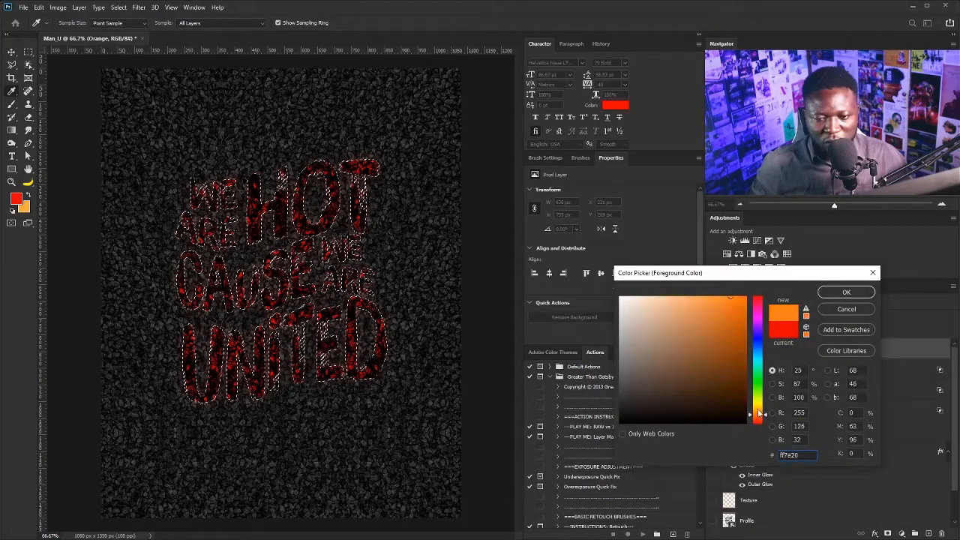
{"action": "left_click", "coordinate": [841, 291]}
{"action": "key", "text": "alt+BackSpace"}
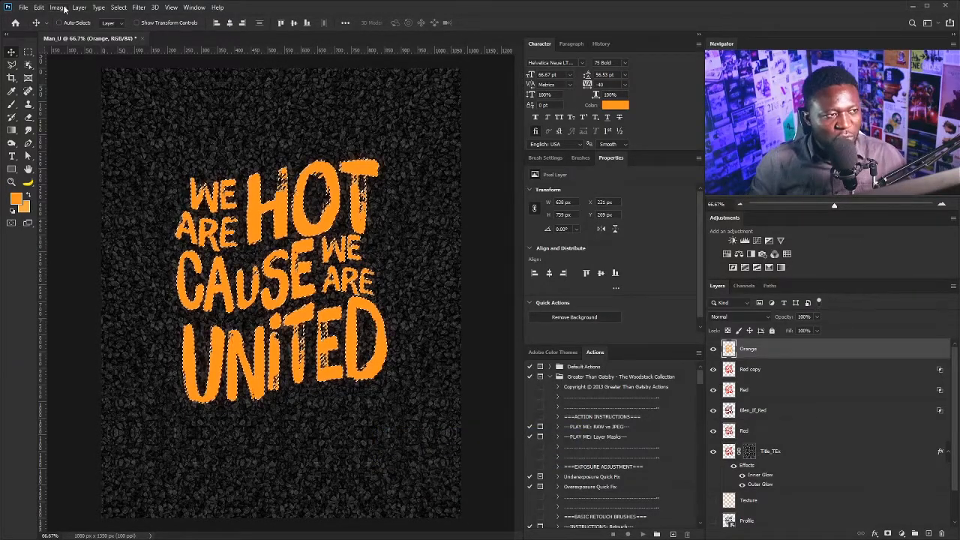
Step: Contract the lettering selection by 2 pixels and turn it into a layer mask on the Orange layer
{"action": "left_click", "coordinate": [119, 7]}
{"action": "mouse_move", "coordinate": [177, 149]}
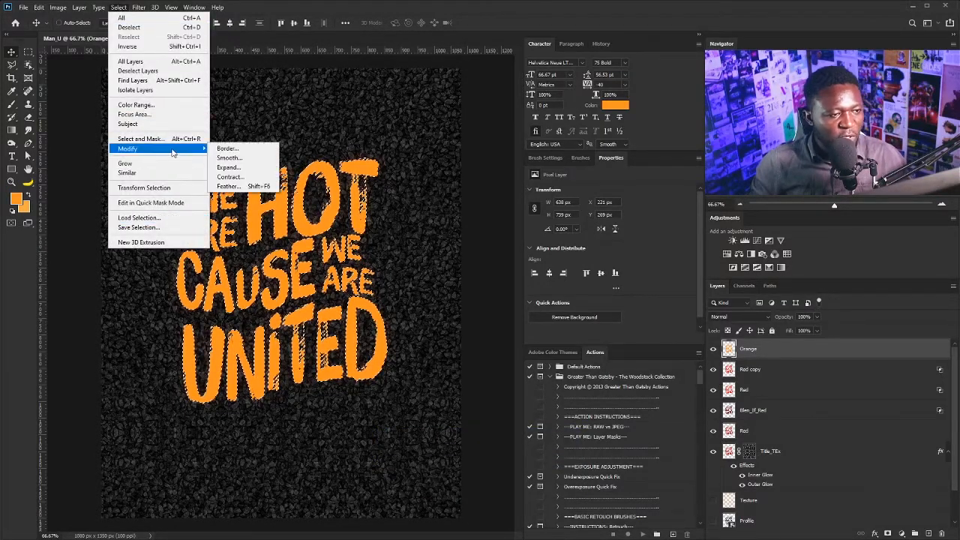
{"action": "left_click", "coordinate": [256, 182]}
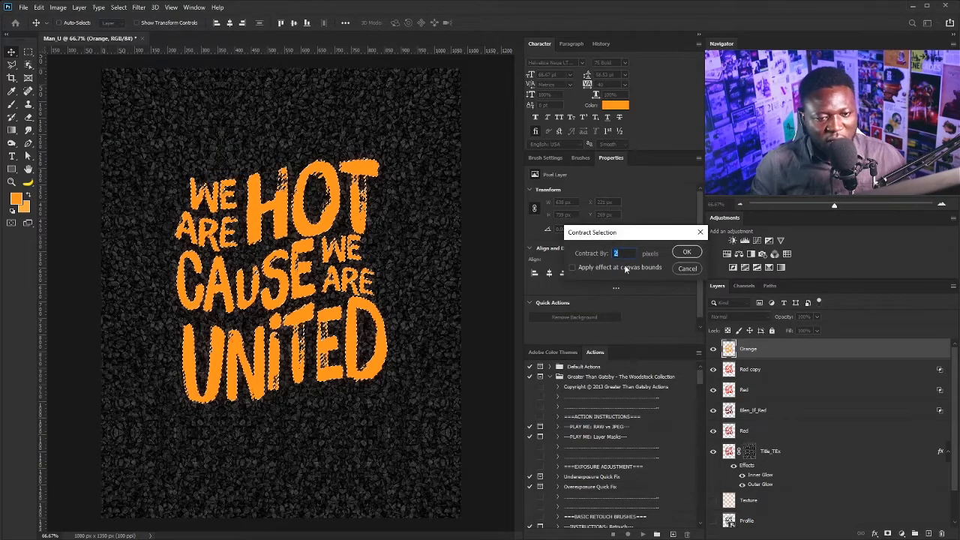
{"action": "left_click", "coordinate": [685, 252]}
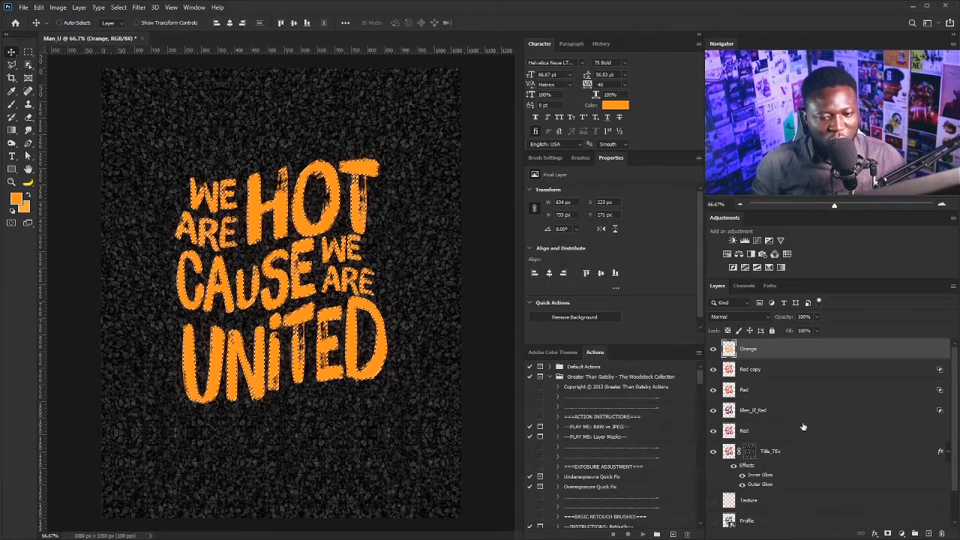
{"action": "left_click", "coordinate": [888, 534]}
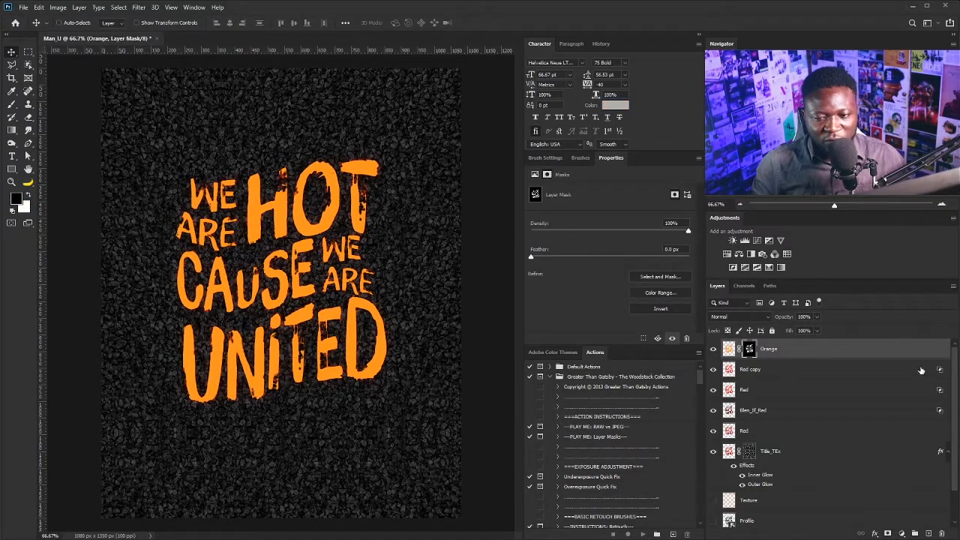
Step: Split the underlying layer's Blend If black point to 0 / 97 on the Orange layer and apply it
{"action": "double_click", "coordinate": [936, 349]}
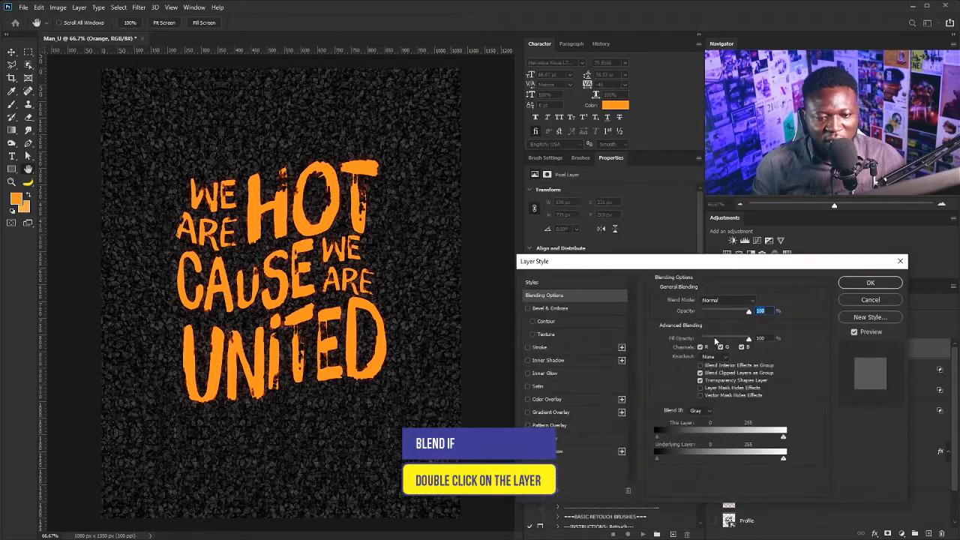
{"action": "left_click_drag", "start_coordinate": [657, 457], "coordinate": [682, 459]}
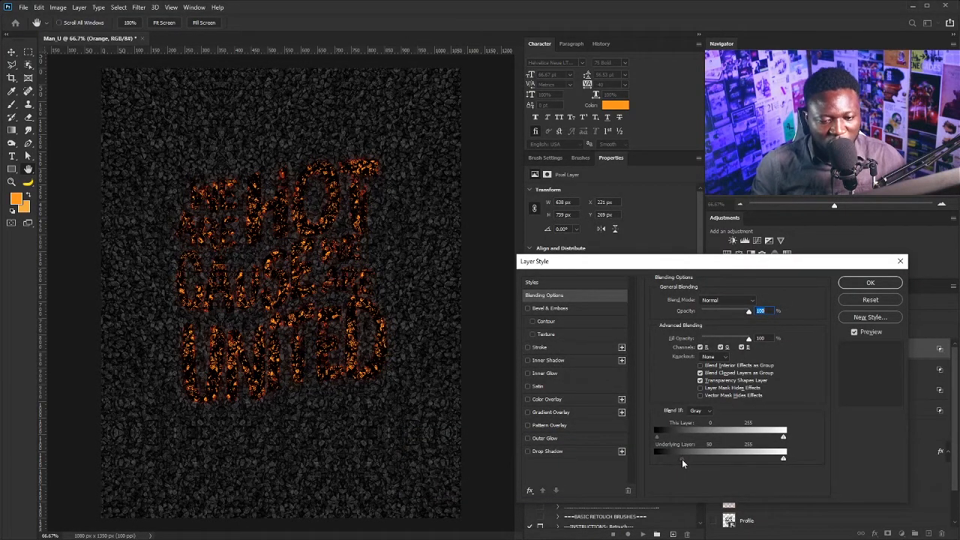
{"action": "left_click_drag", "start_coordinate": [683, 459], "coordinate": [654, 459]}
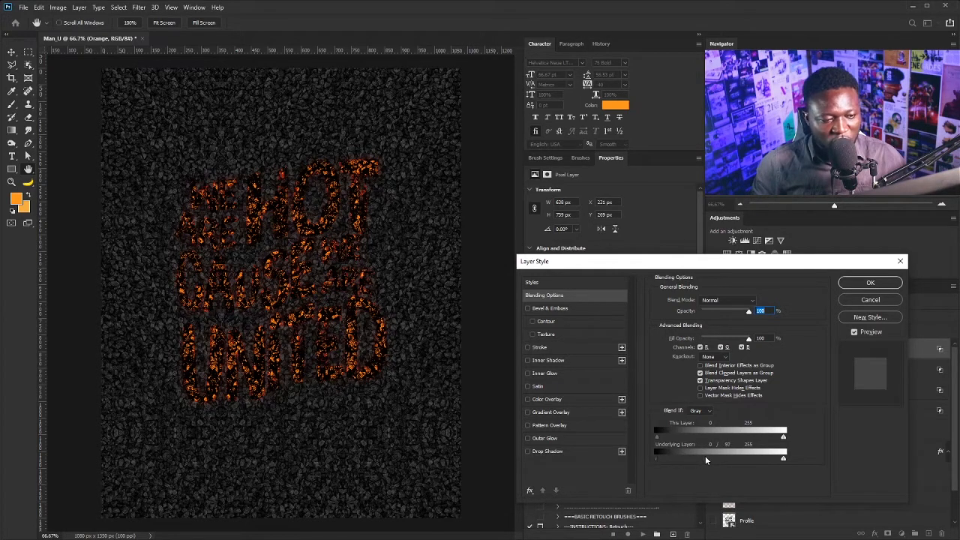
{"action": "left_click", "coordinate": [868, 283]}
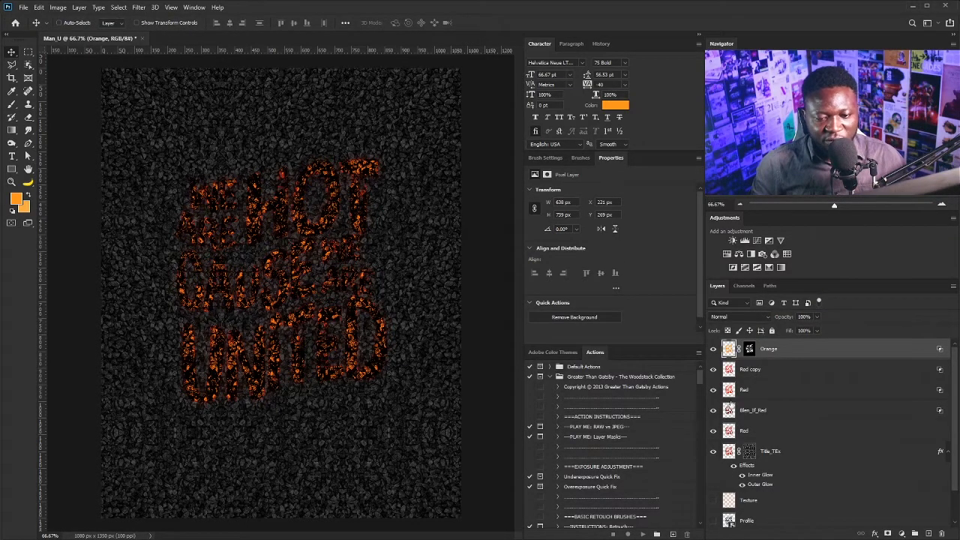
Step: Apply a Gaussian Blur with a 1.1 pixel radius to the Title_TEx layer's pixels
{"action": "left_click", "coordinate": [728, 454]}
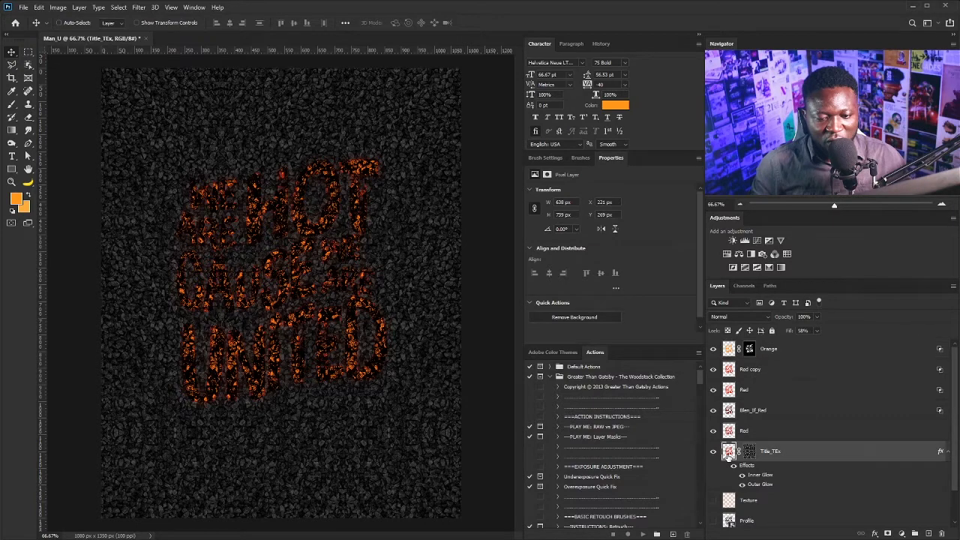
{"action": "left_click", "coordinate": [135, 7]}
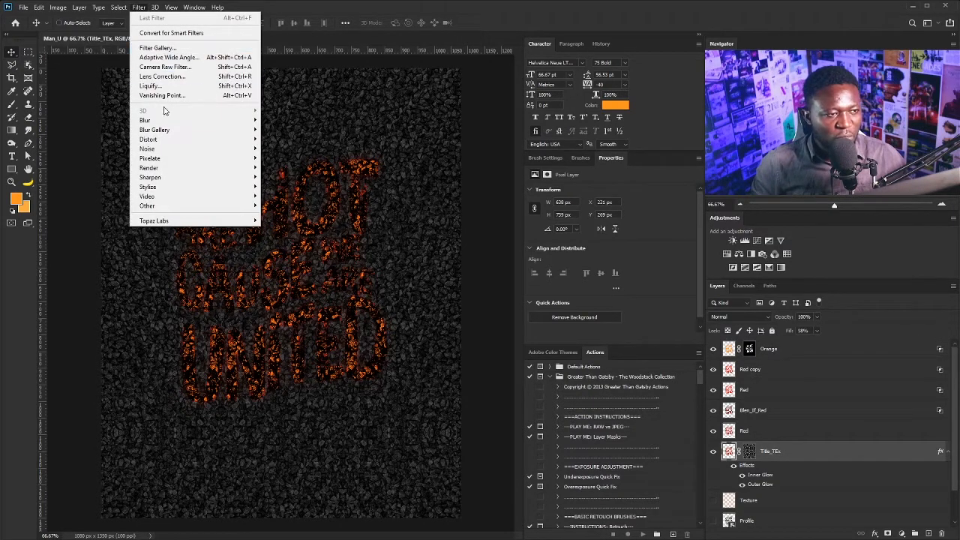
{"action": "mouse_move", "coordinate": [174, 123]}
{"action": "left_click", "coordinate": [285, 159]}
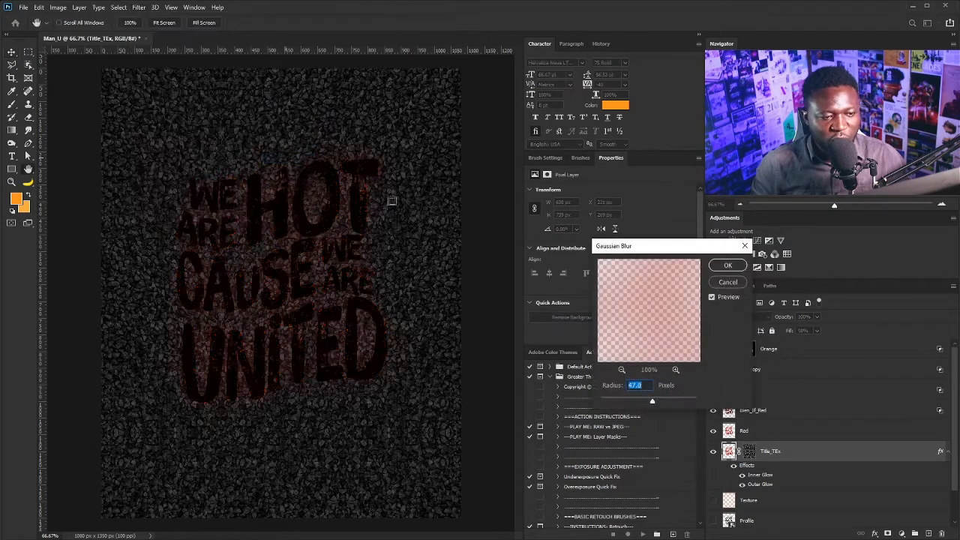
{"action": "left_click_drag", "start_coordinate": [598, 396], "coordinate": [606, 404]}
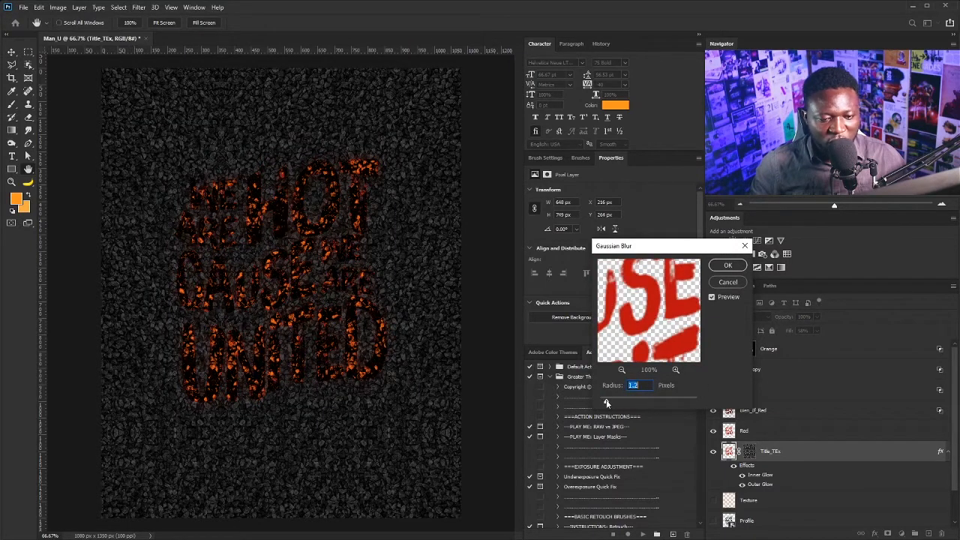
{"action": "left_click", "coordinate": [730, 266]}
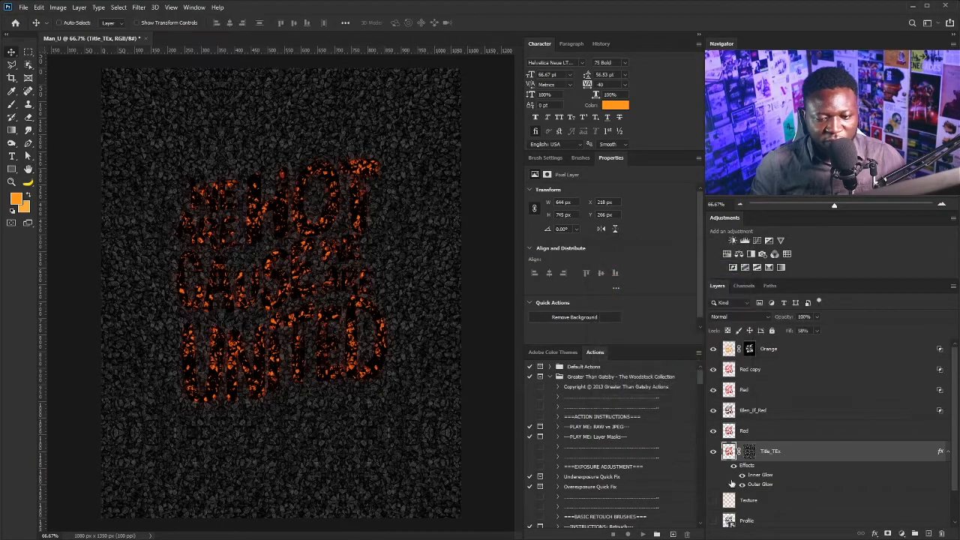
Step: Reapply the same Gaussian Blur in turn to the lower Red, Blen_If_Red, upper Red, Red copy and Orange layers
{"action": "left_click", "coordinate": [750, 431]}
{"action": "left_click", "coordinate": [138, 7]}
{"action": "left_click", "coordinate": [148, 18]}
{"action": "left_click", "coordinate": [757, 411]}
{"action": "left_click", "coordinate": [138, 7]}
{"action": "left_click", "coordinate": [150, 18]}
{"action": "left_click", "coordinate": [754, 390]}
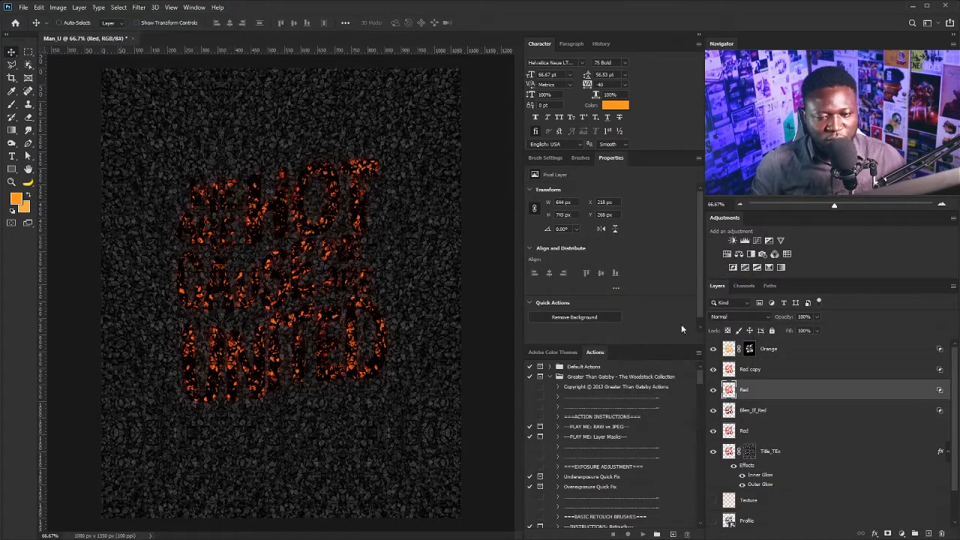
{"action": "left_click", "coordinate": [754, 370]}
{"action": "left_click", "coordinate": [139, 7]}
{"action": "left_click", "coordinate": [150, 17]}
{"action": "left_click", "coordinate": [772, 350]}
{"action": "left_click", "coordinate": [138, 7]}
{"action": "left_click", "coordinate": [151, 17]}
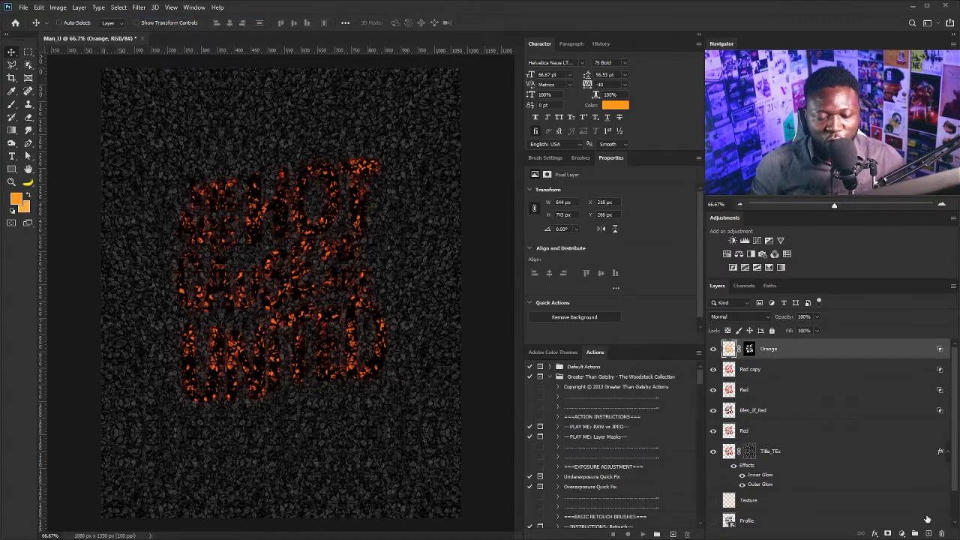
Step: Add a new layer named Glow_Red above Orange and load the Profile lettering's shape as a selection
{"action": "left_click", "coordinate": [930, 533], "text": "alt"}
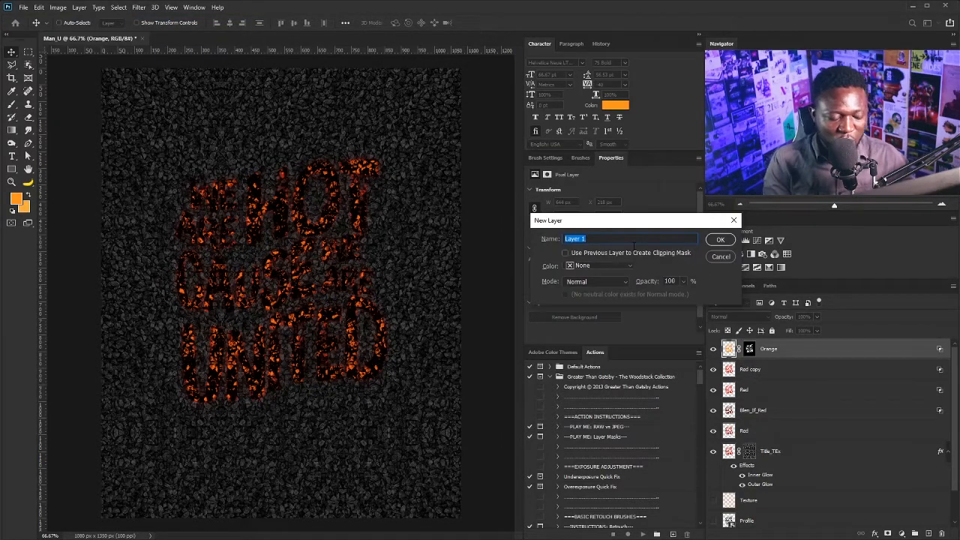
{"action": "type", "text": "Glow_Red"}
{"action": "left_click", "coordinate": [715, 239]}
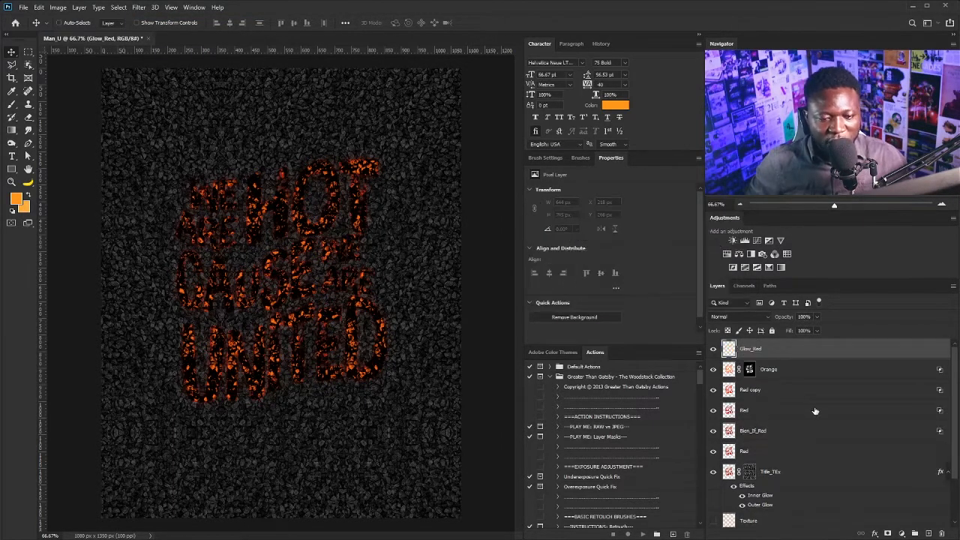
{"action": "scroll", "coordinate": [795, 454], "scroll_direction": "down", "scroll_amount": 2}
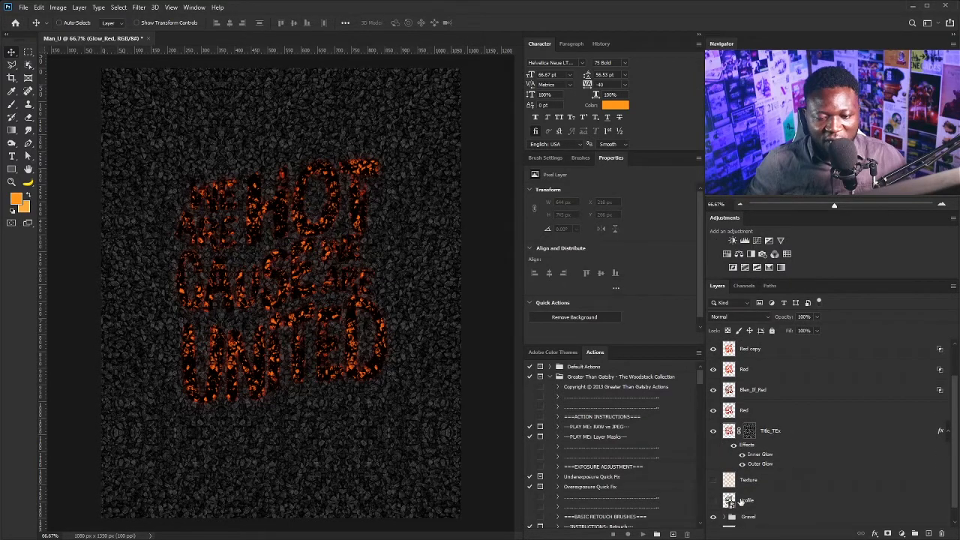
{"action": "left_click", "coordinate": [729, 500], "text": "ctrl"}
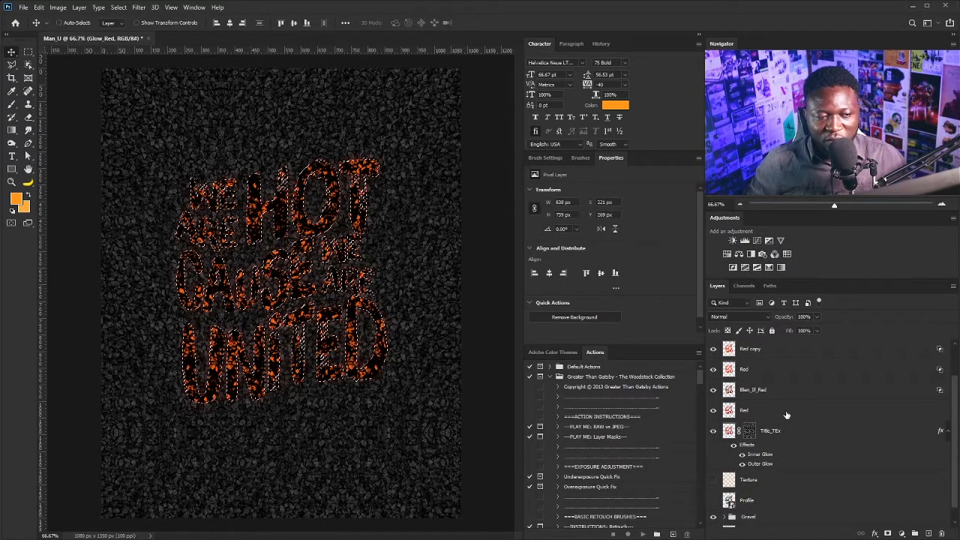
{"action": "scroll", "coordinate": [795, 435], "scroll_direction": "up", "scroll_amount": 2}
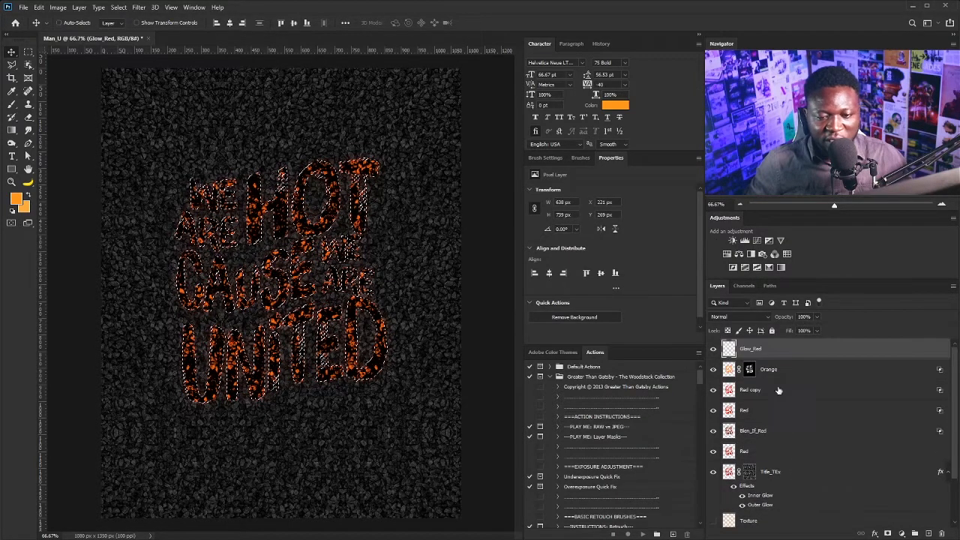
Step: Set the foreground colour to red-orange f43104, fill the lettering selection on the Glow_Red layer and deselect
{"action": "left_click", "coordinate": [16, 199]}
{"action": "left_click", "coordinate": [757, 424]}
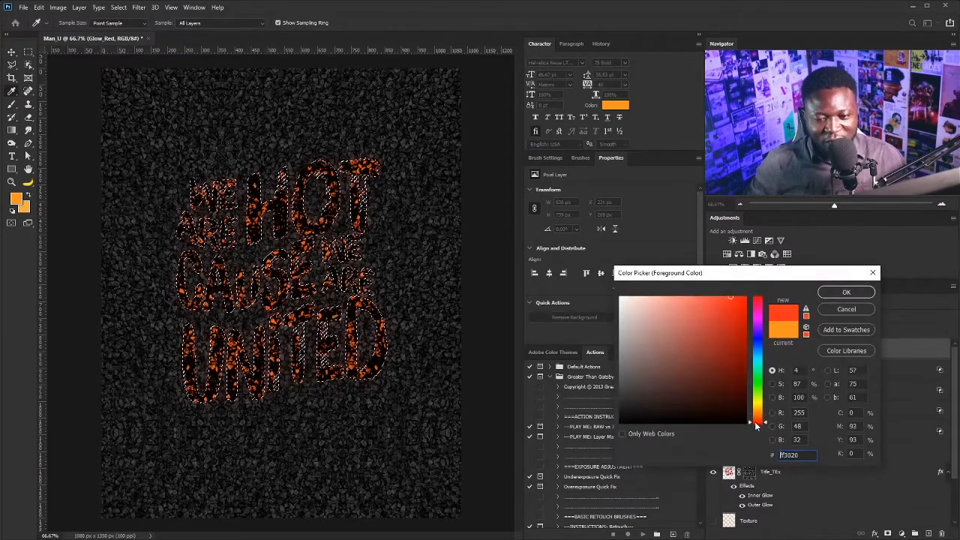
{"action": "left_click", "coordinate": [733, 301]}
{"action": "left_click_drag", "start_coordinate": [734, 301], "coordinate": [736, 301]}
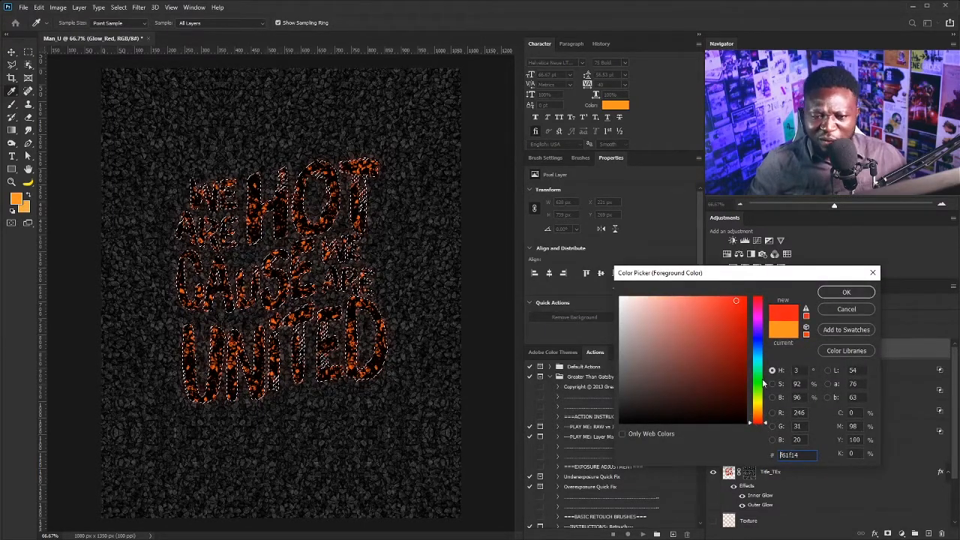
{"action": "left_click", "coordinate": [758, 421]}
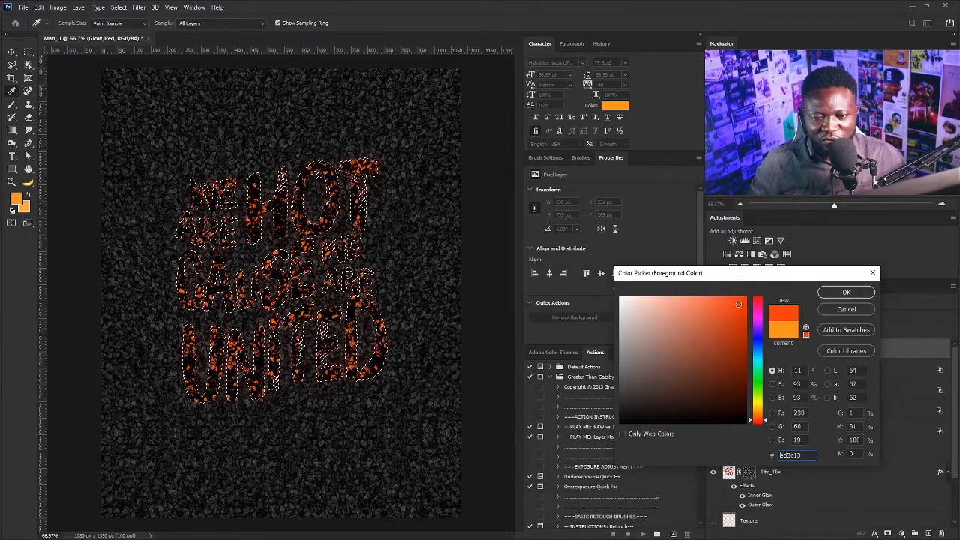
{"action": "left_click", "coordinate": [744, 301]}
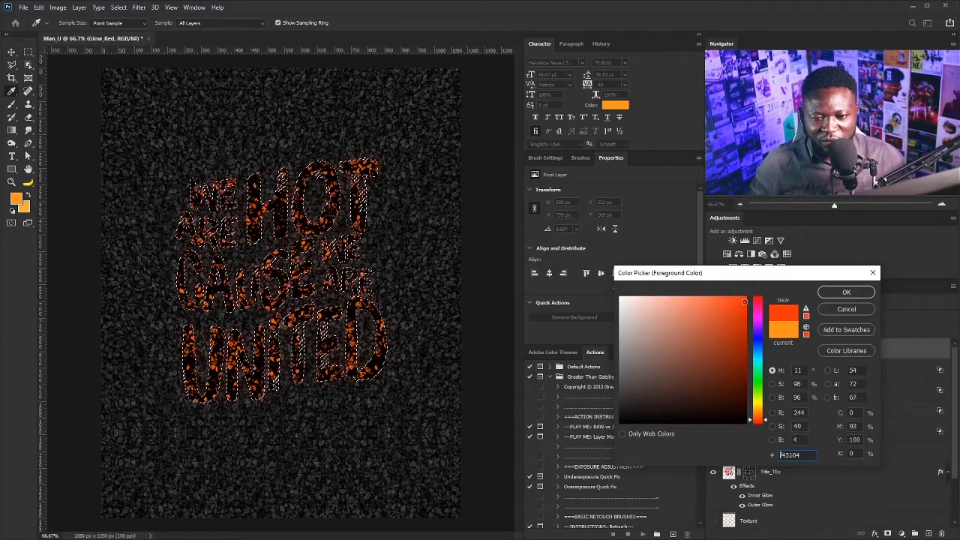
{"action": "left_click", "coordinate": [823, 290]}
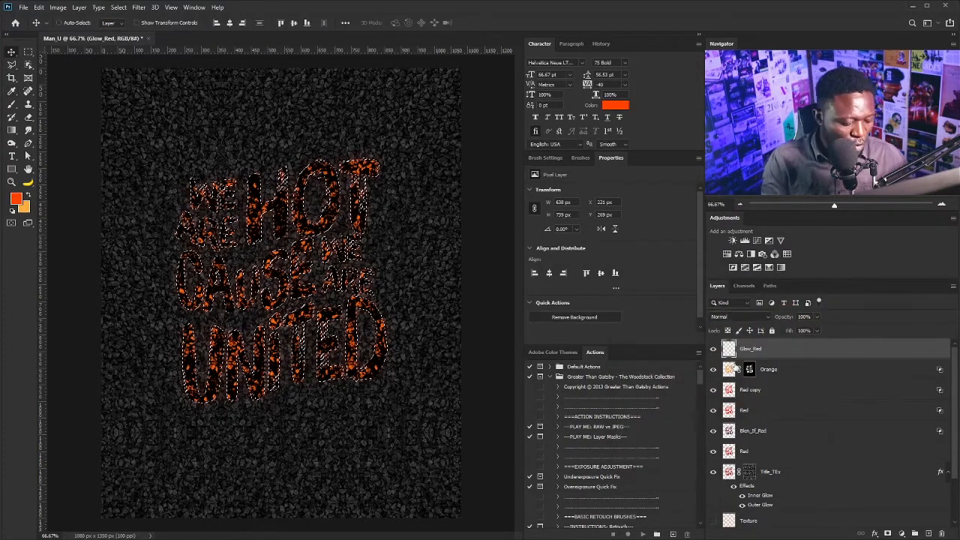
{"action": "key", "text": "alt+BackSpace"}
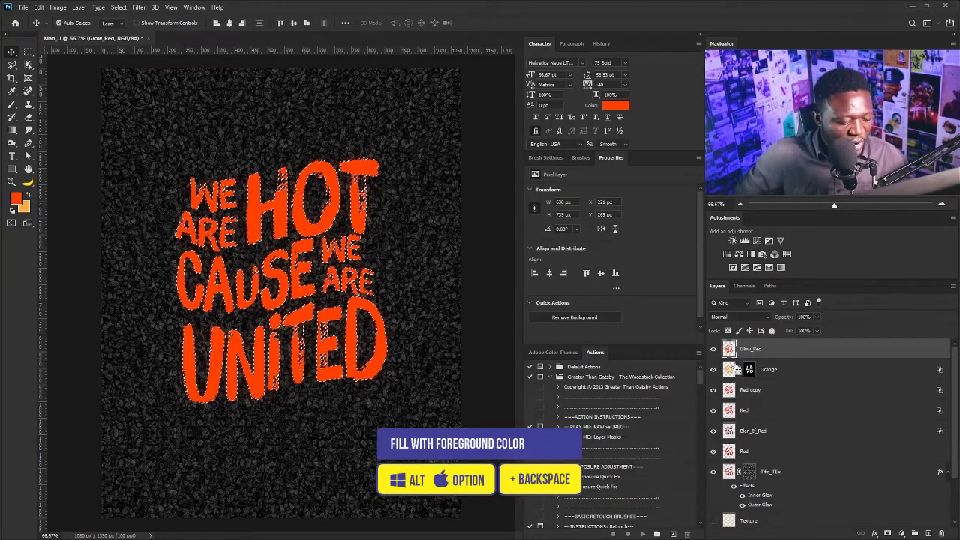
{"action": "key", "text": "ctrl+d"}
Step: Apply a Gaussian Blur with an 18.0 pixel radius to the Glow_Red layer
{"action": "left_click", "coordinate": [139, 6]}
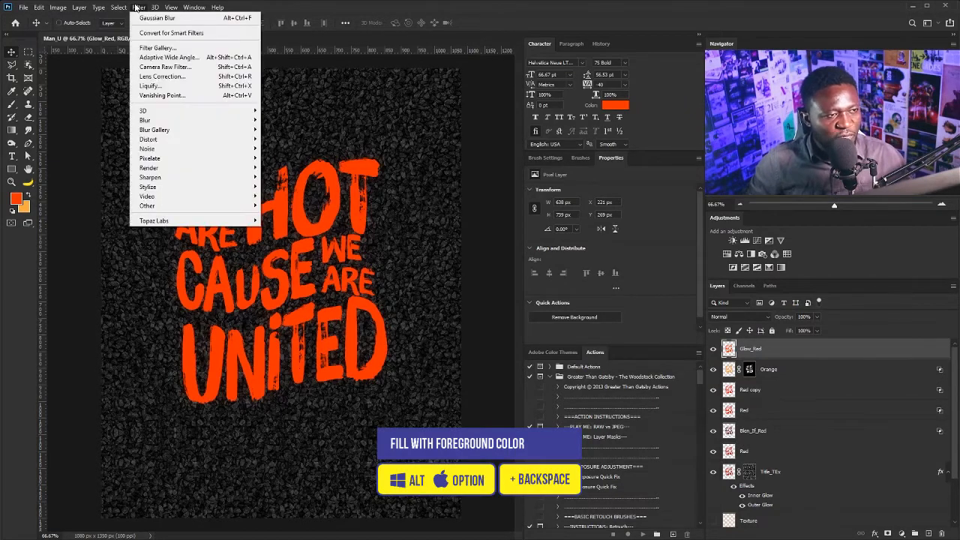
{"action": "mouse_move", "coordinate": [188, 122]}
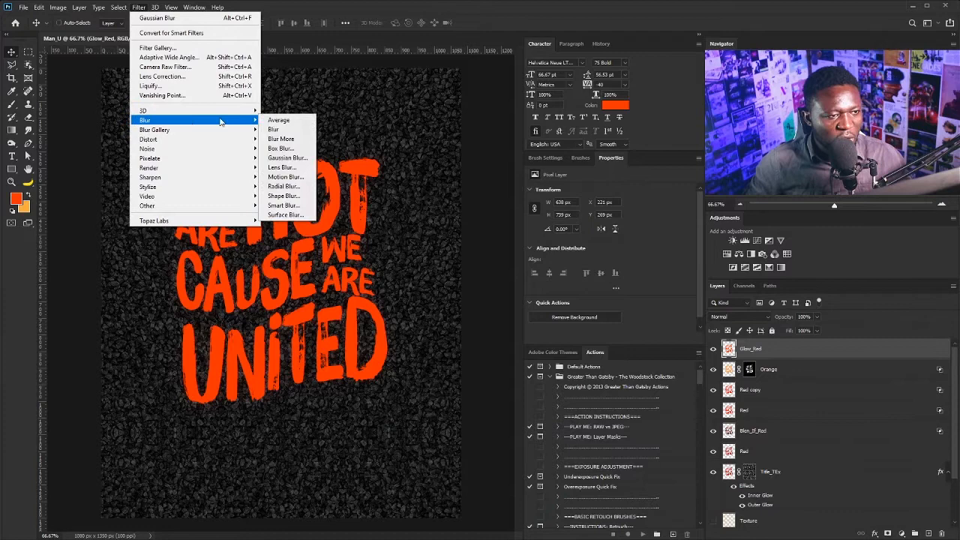
{"action": "left_click", "coordinate": [304, 159]}
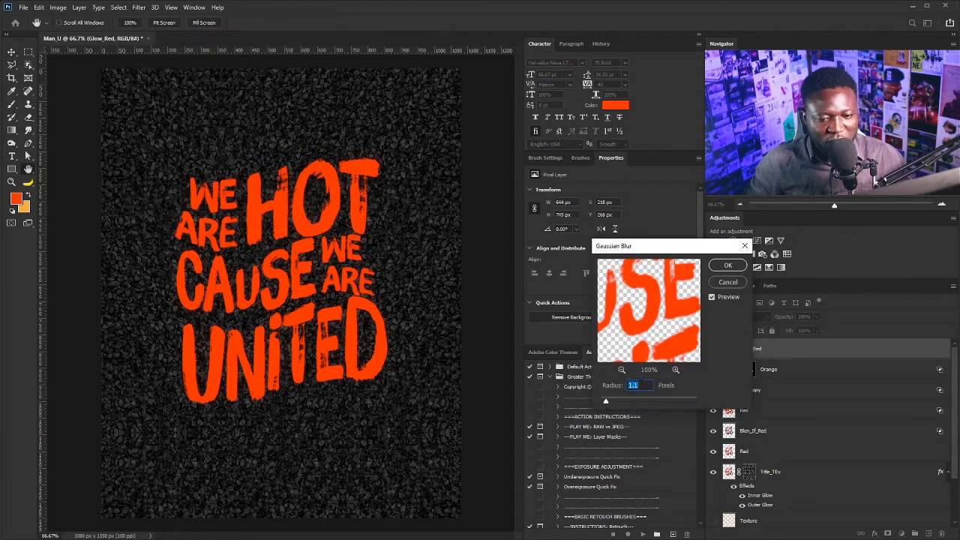
{"action": "left_click_drag", "start_coordinate": [607, 399], "coordinate": [641, 401]}
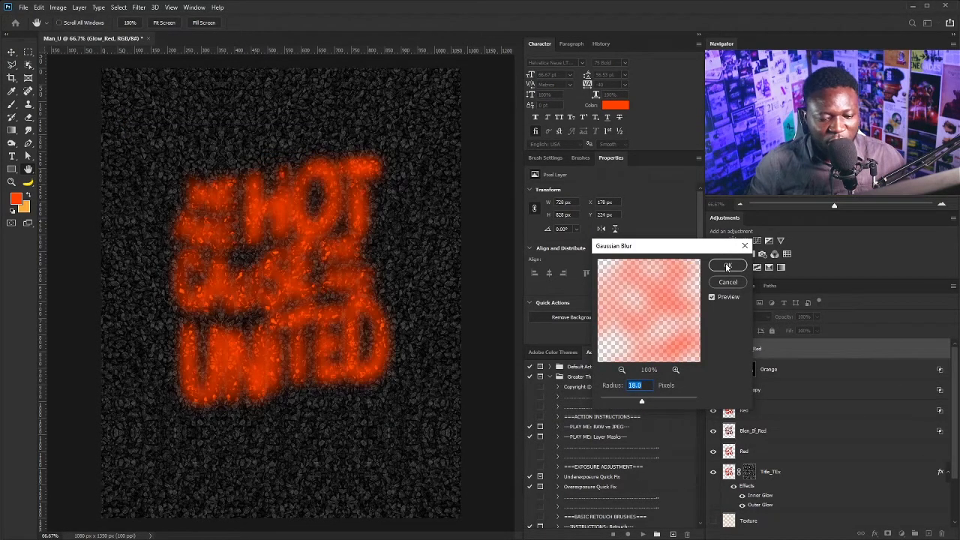
{"action": "left_click", "coordinate": [727, 266]}
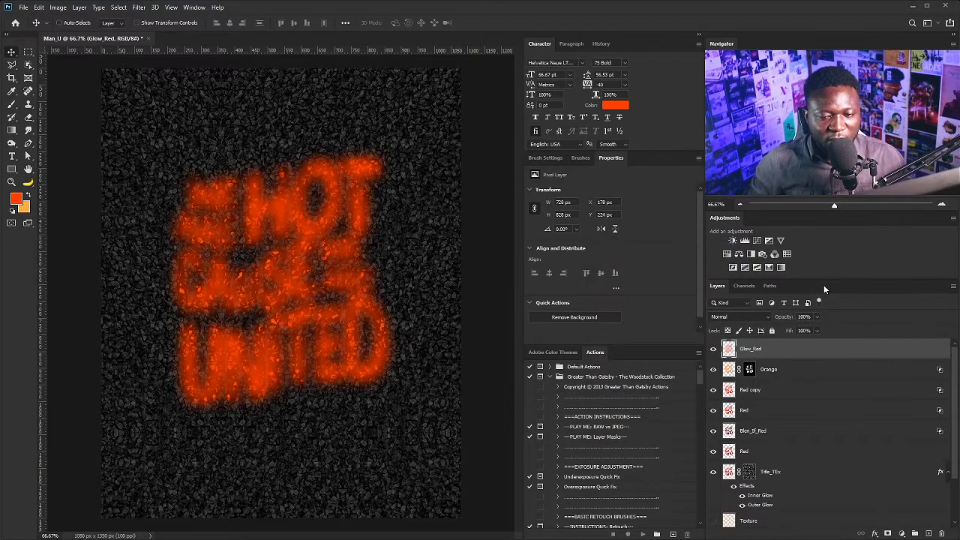
Step: Set the Glow_Red layer to Multiply blending and reduce its opacity to 51%
{"action": "left_click", "coordinate": [739, 316]}
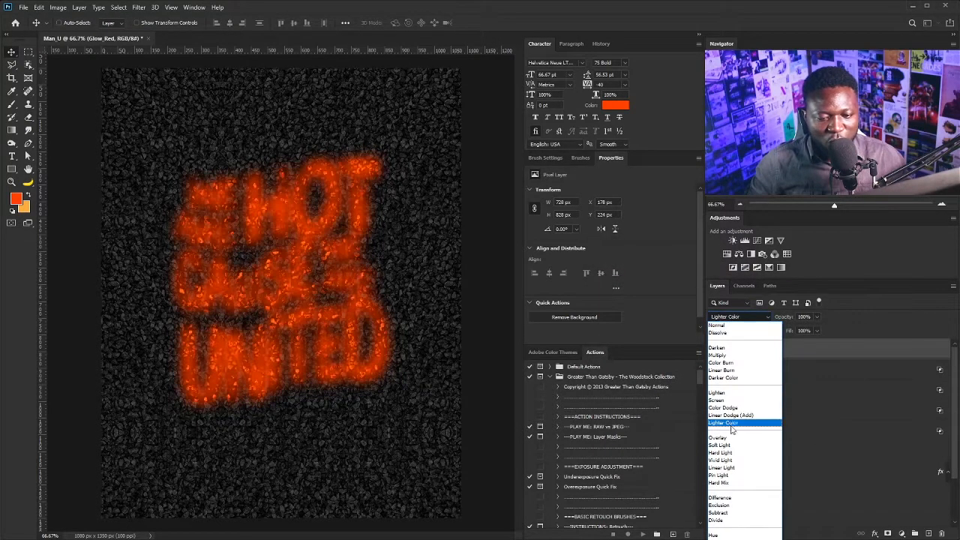
{"action": "left_click", "coordinate": [719, 355]}
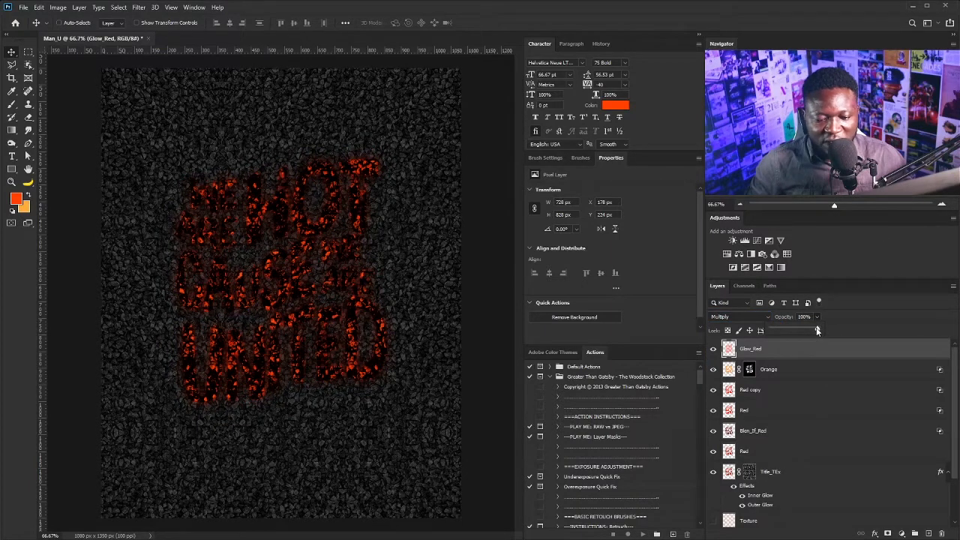
{"action": "left_click_drag", "start_coordinate": [817, 331], "coordinate": [795, 331]}
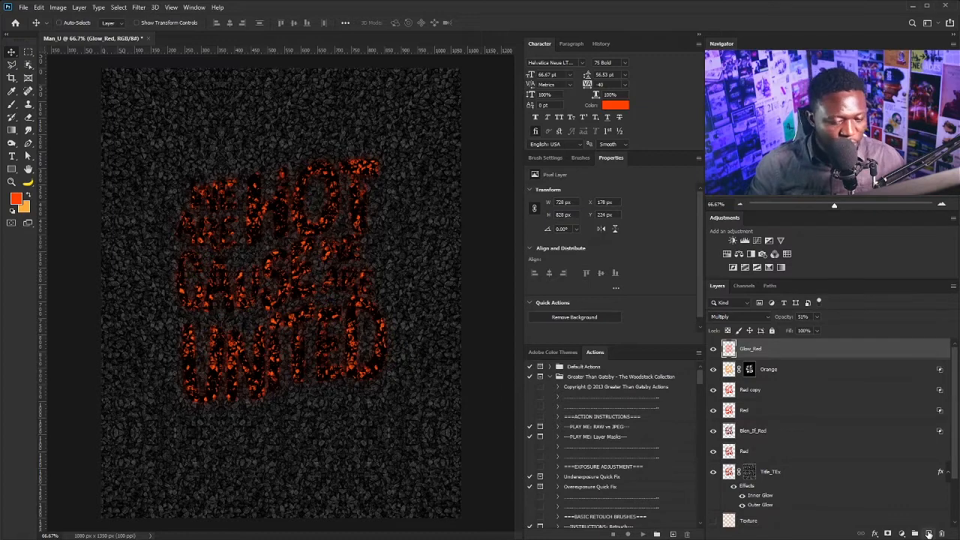
Step: Add a new layer named Light_yellow above Glow_Red in Color Dodge mode, filled with the neutral black colour
{"action": "left_click", "coordinate": [929, 533], "text": "alt"}
{"action": "left_click", "coordinate": [599, 266]}
{"action": "left_click", "coordinate": [588, 276]}
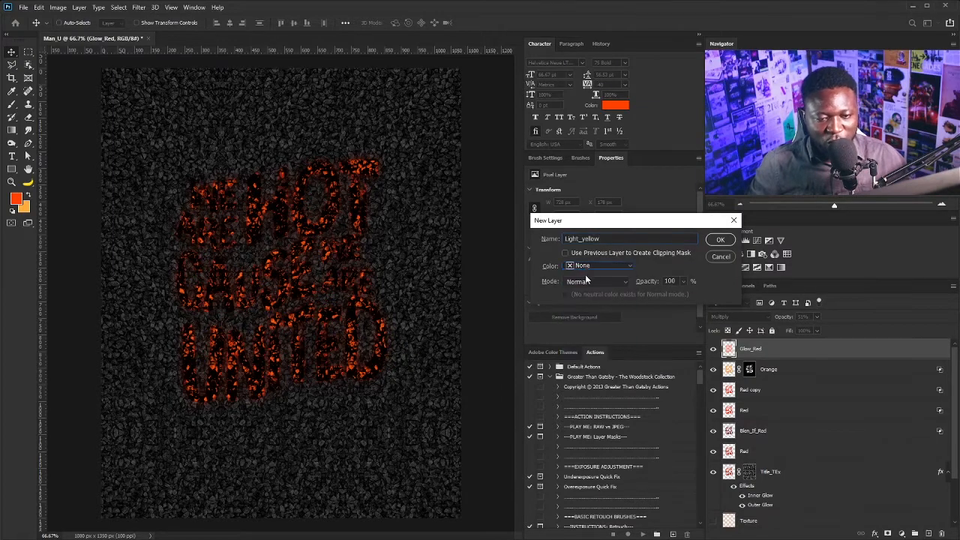
{"action": "left_click", "coordinate": [588, 279]}
{"action": "left_click", "coordinate": [593, 377]}
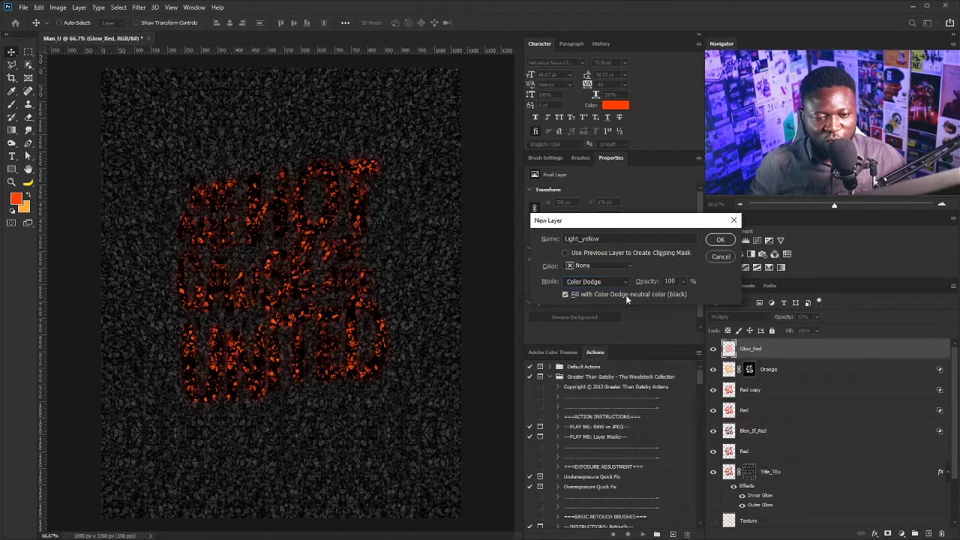
{"action": "left_click", "coordinate": [721, 240]}
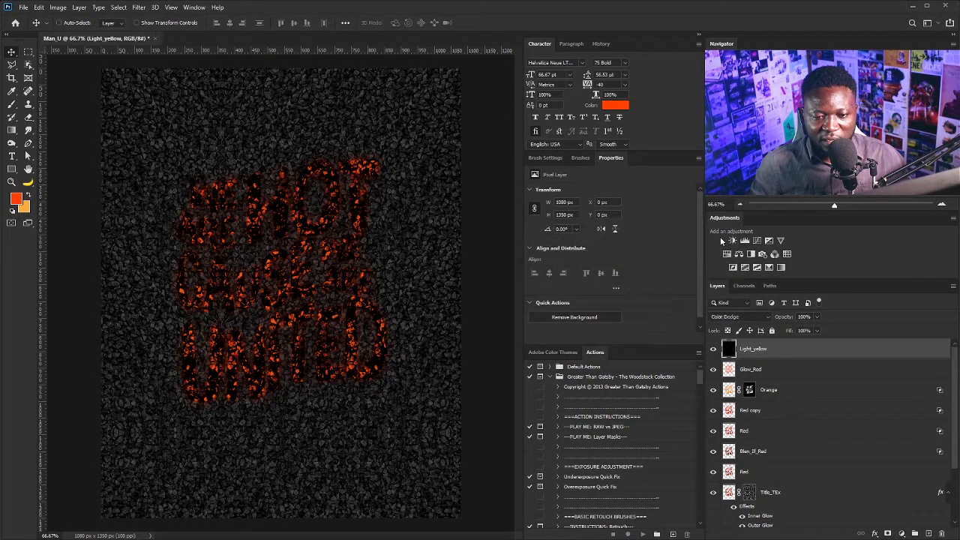
Step: Fill the Orange lettering's shape, contracted by 2 pixels, with yellow-orange on the Light_yellow layer
{"action": "left_click", "coordinate": [730, 389], "text": "ctrl"}
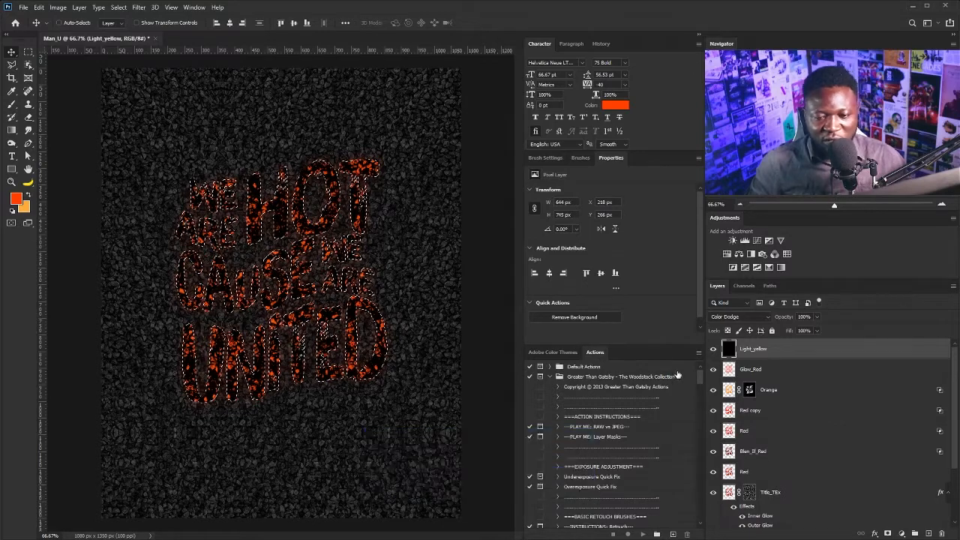
{"action": "left_click", "coordinate": [17, 199]}
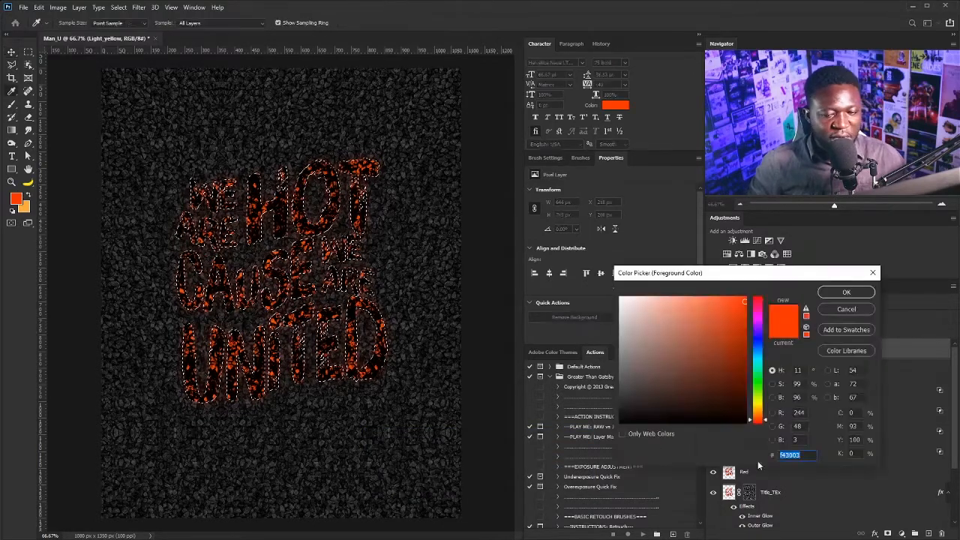
{"action": "left_click", "coordinate": [120, 8]}
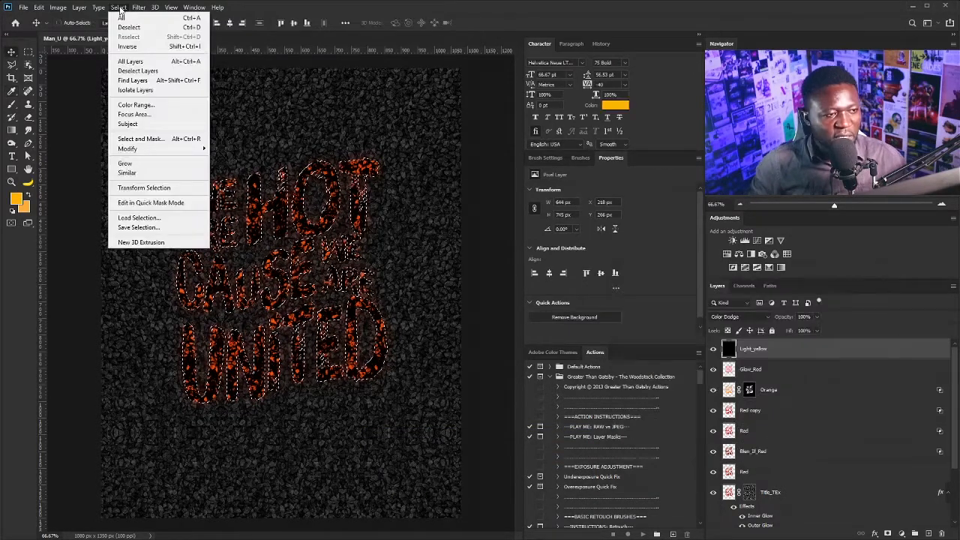
{"action": "mouse_move", "coordinate": [157, 149]}
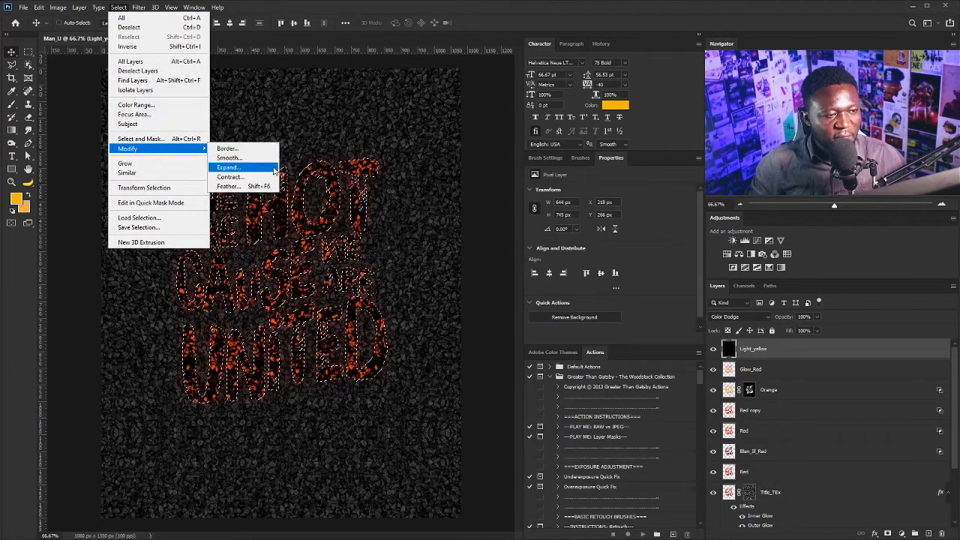
{"action": "left_click", "coordinate": [274, 177]}
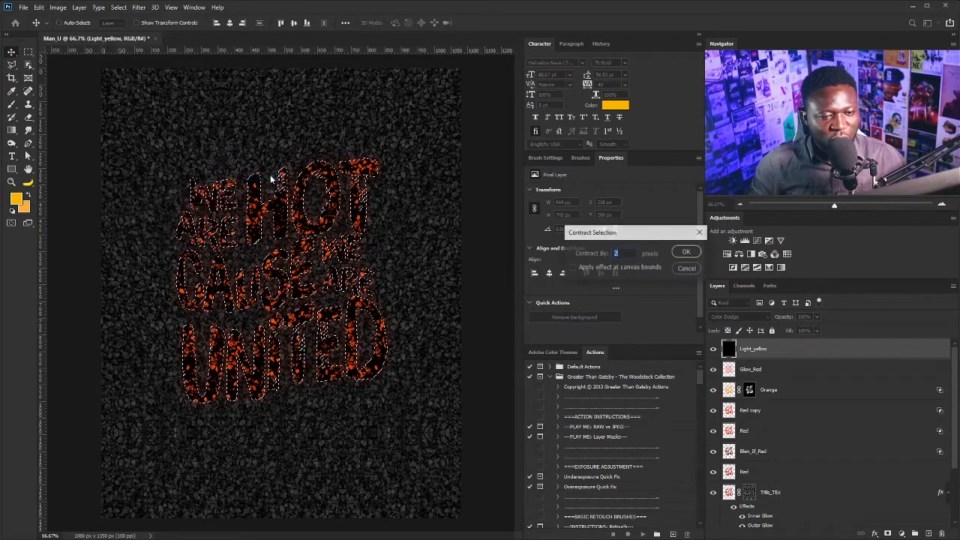
{"action": "left_click", "coordinate": [685, 253]}
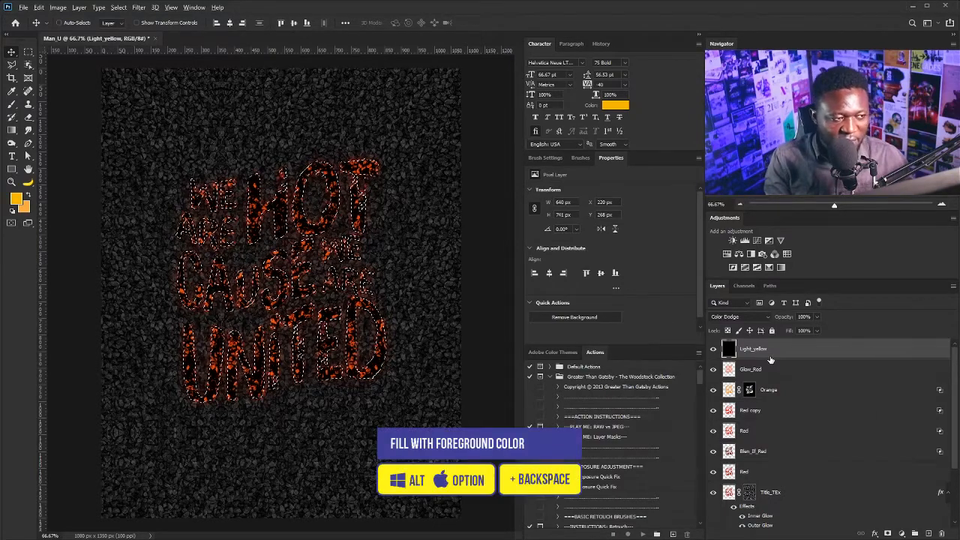
{"action": "key", "text": "alt+BackSpace"}
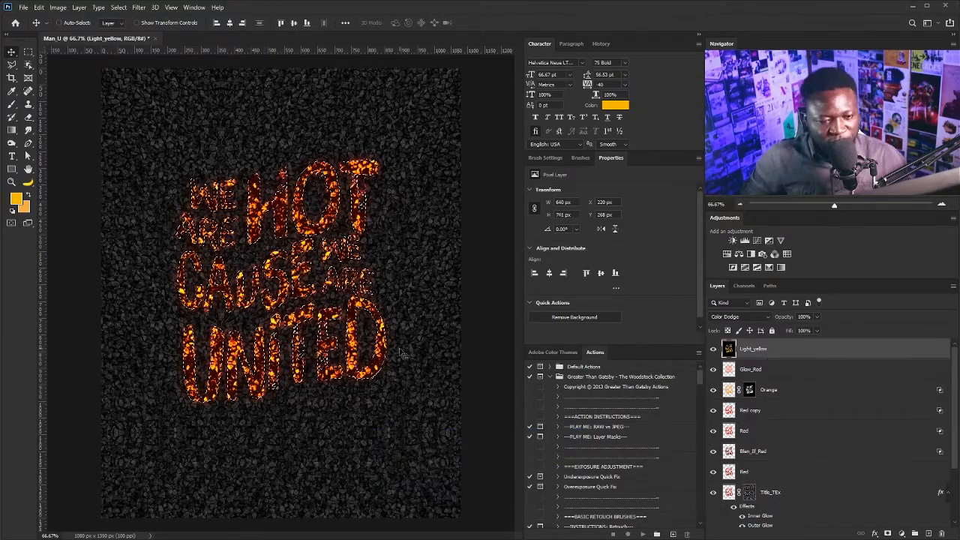
Step: Add a layer mask to Light_yellow from the selection and set up the textured 284 brush tip at 60 px with 1% spacing
{"action": "left_click", "coordinate": [887, 534]}
{"action": "key", "text": "b"}
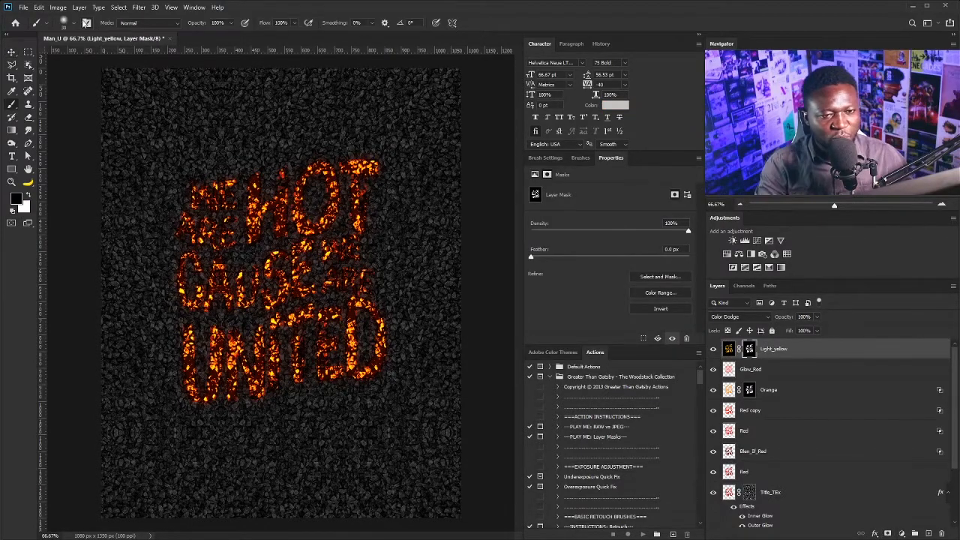
{"action": "left_click", "coordinate": [85, 23]}
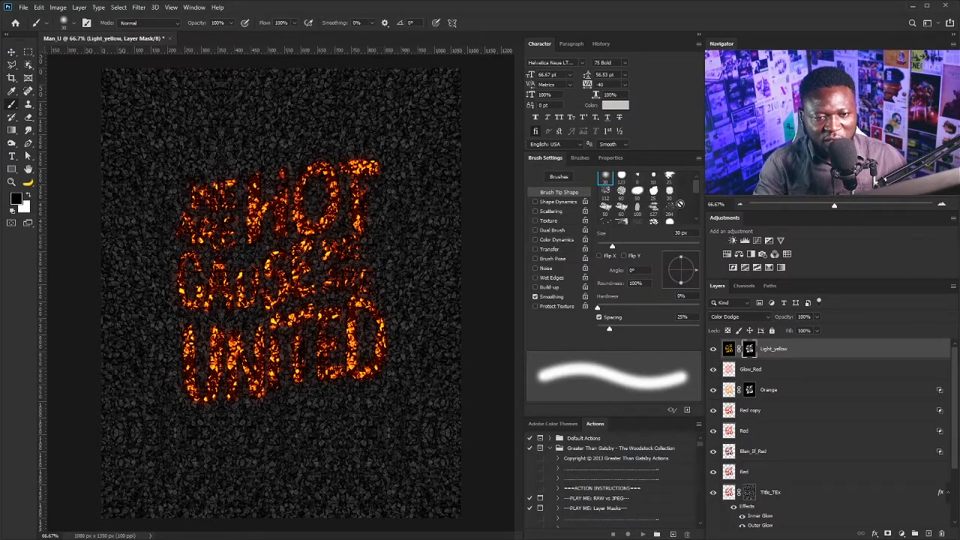
{"action": "left_click", "coordinate": [669, 209]}
{"action": "left_click_drag", "start_coordinate": [604, 328], "coordinate": [581, 328]}
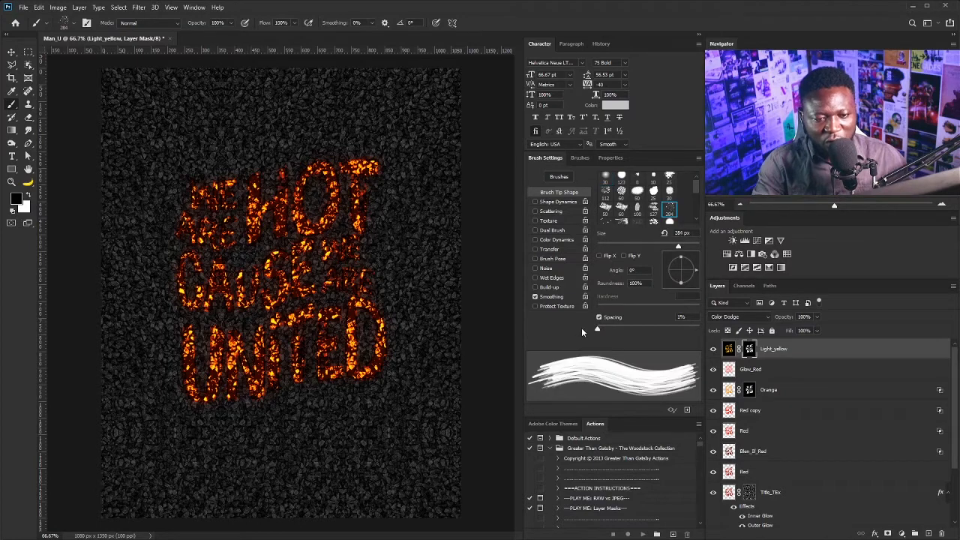
{"action": "mouse_move", "coordinate": [637, 247]}
{"action": "left_mouse_down"}
{"action": "mouse_move", "coordinate": [611, 244]}
{"action": "mouse_move", "coordinate": [627, 245]}
{"action": "left_mouse_up"}
Step: Paint black over parts of the lettering on the Light_yellow mask with the textured brush reduced to 45 px, breaking up the yellow glow
{"action": "scroll", "coordinate": [177, 206], "scroll_direction": "up", "scroll_amount": 6}
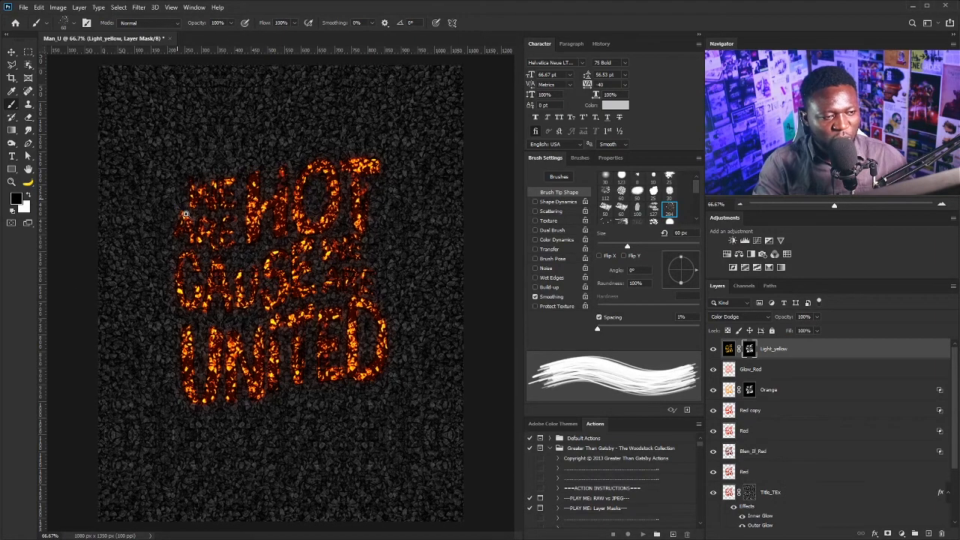
{"action": "left_click_drag", "start_coordinate": [272, 188], "coordinate": [219, 217]}
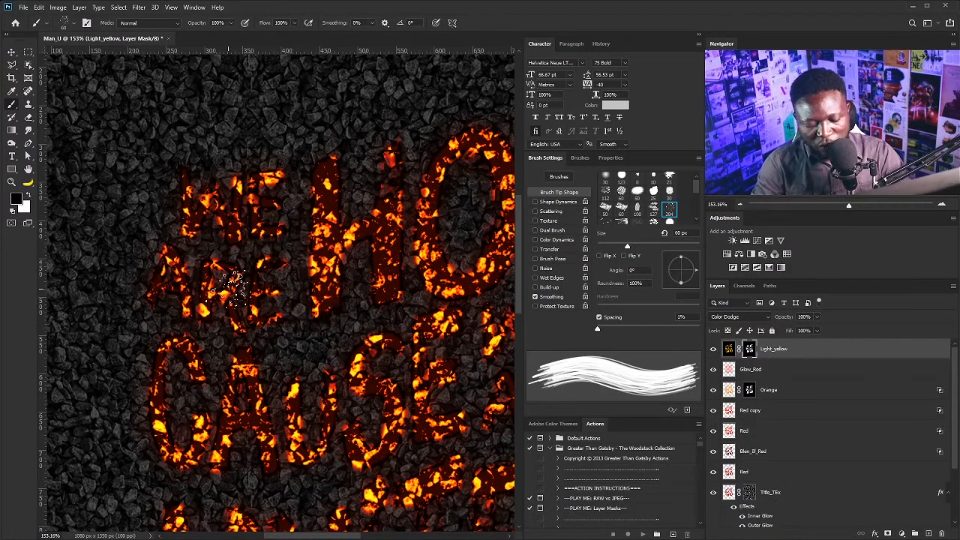
{"action": "key", "text": "bracketleft"}
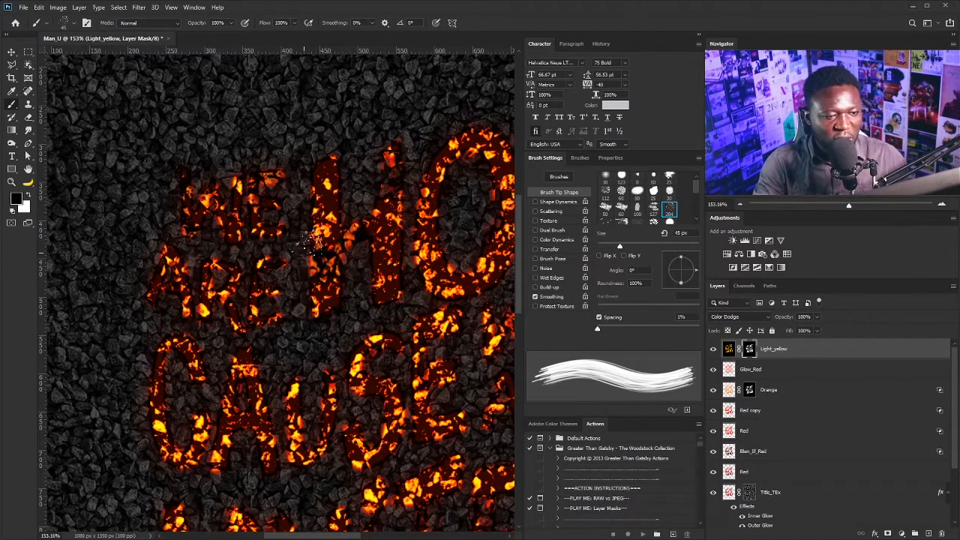
{"action": "scroll", "coordinate": [319, 315], "scroll_direction": "right", "scroll_amount": 4}
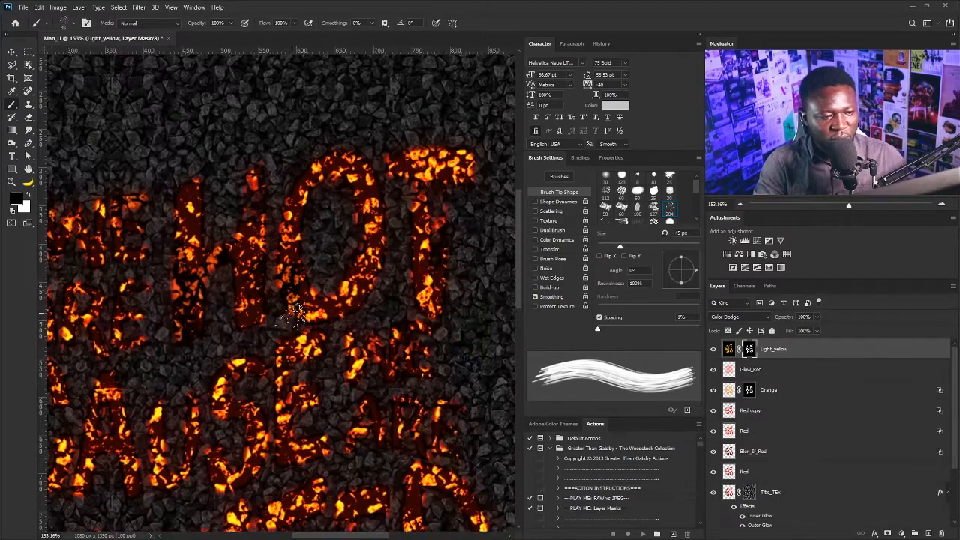
{"action": "scroll", "coordinate": [225, 338], "scroll_direction": "down", "scroll_amount": 5}
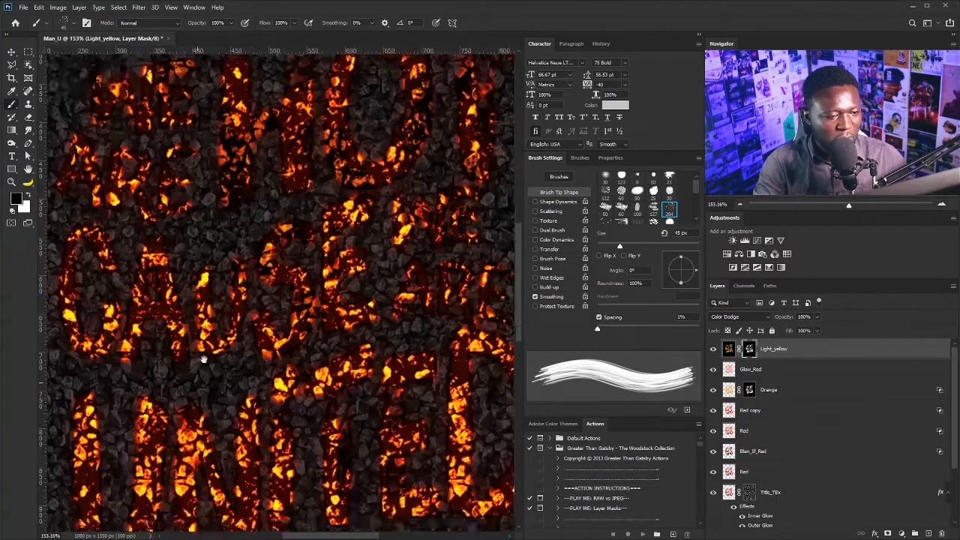
{"action": "left_click_drag", "start_coordinate": [204, 359], "coordinate": [150, 285]}
{"action": "left_click_drag", "start_coordinate": [219, 345], "coordinate": [200, 193]}
{"action": "left_click_drag", "start_coordinate": [456, 259], "coordinate": [332, 329]}
{"action": "key", "text": "ctrl+0"}
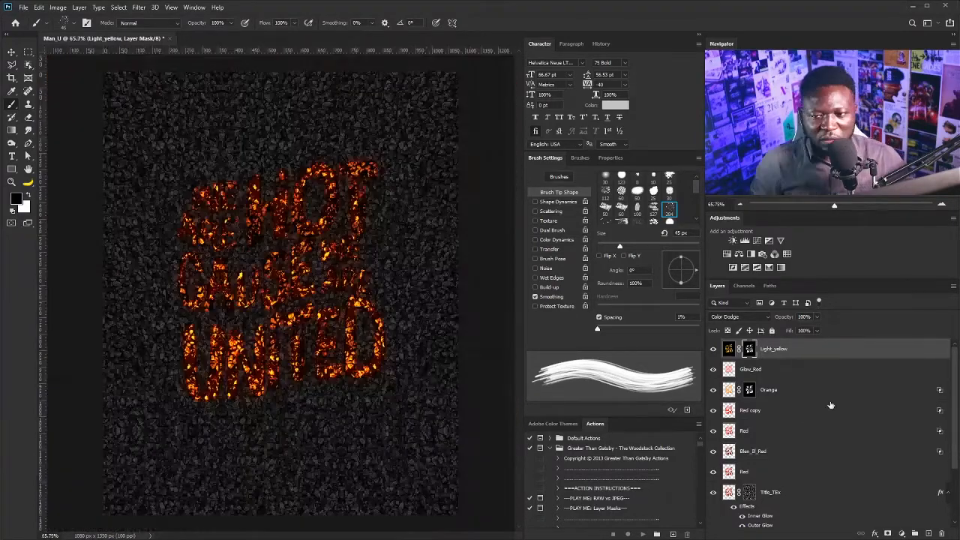
Step: Add a second Light_yellow layer on top of the stack in Color Dodge mode, filled with the neutral black colour
{"action": "left_click", "coordinate": [928, 533], "text": "alt"}
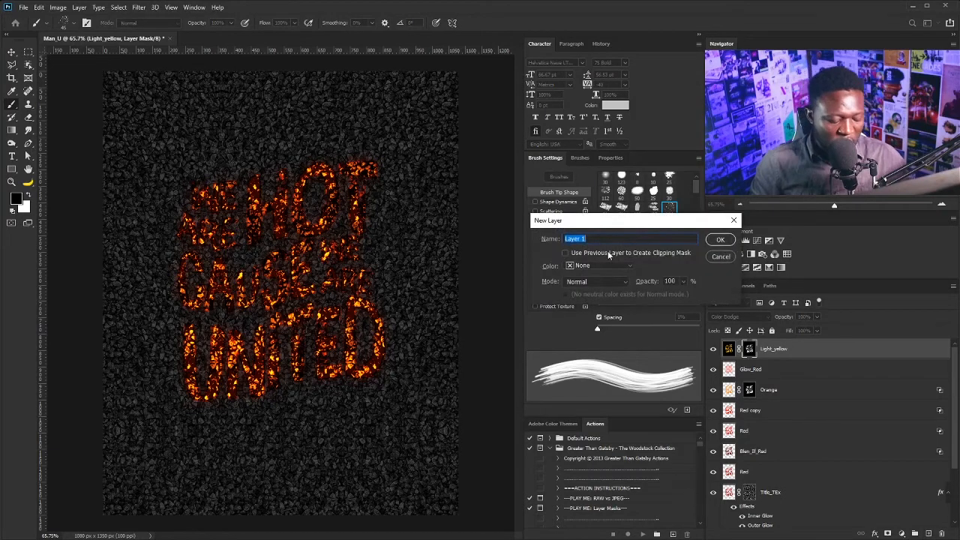
{"action": "type", "text": "l"}
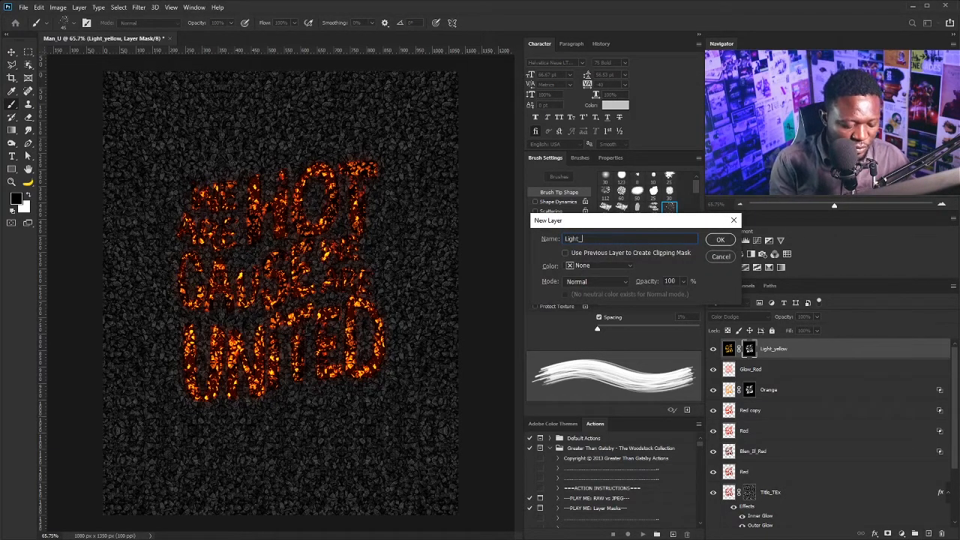
{"action": "type", "text": "ight_yellow"}
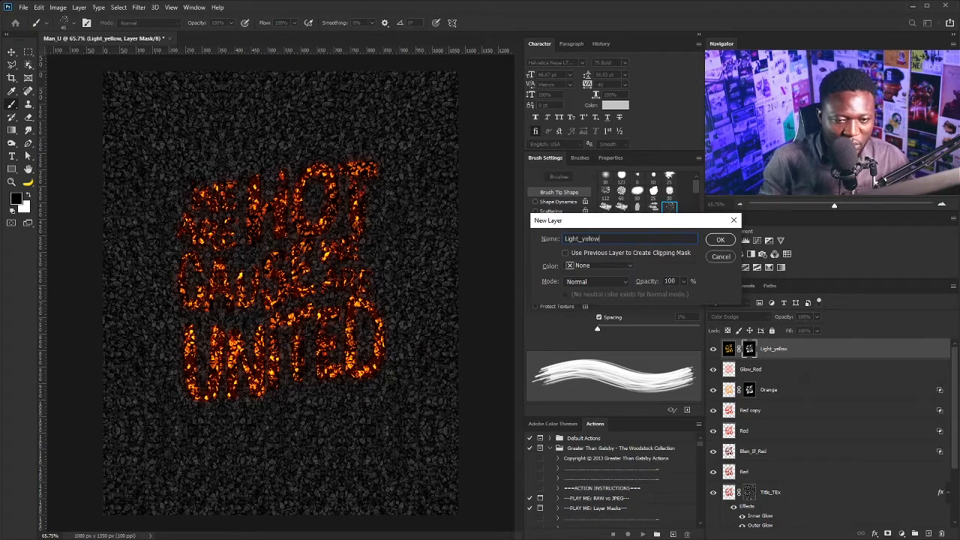
{"action": "left_click", "coordinate": [620, 266]}
{"action": "left_click", "coordinate": [612, 270]}
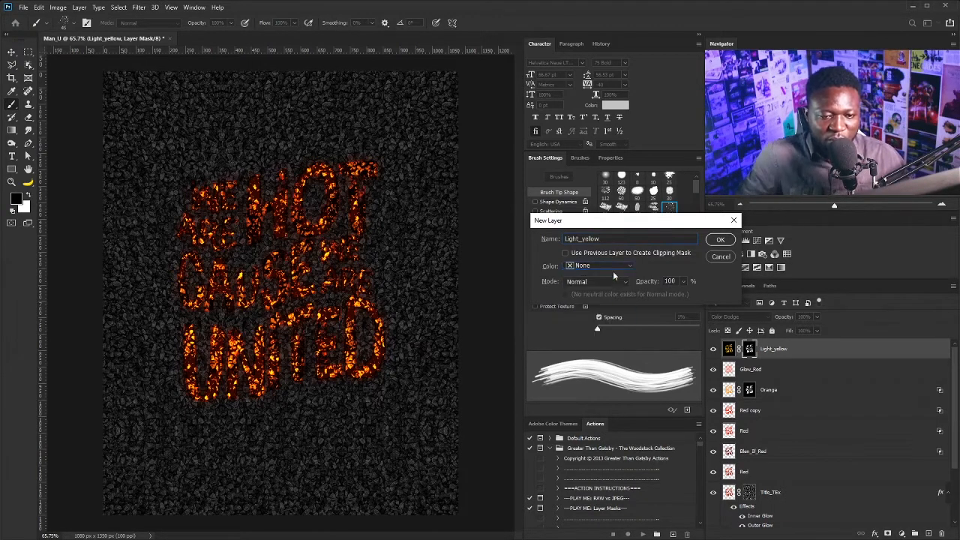
{"action": "left_click", "coordinate": [611, 281]}
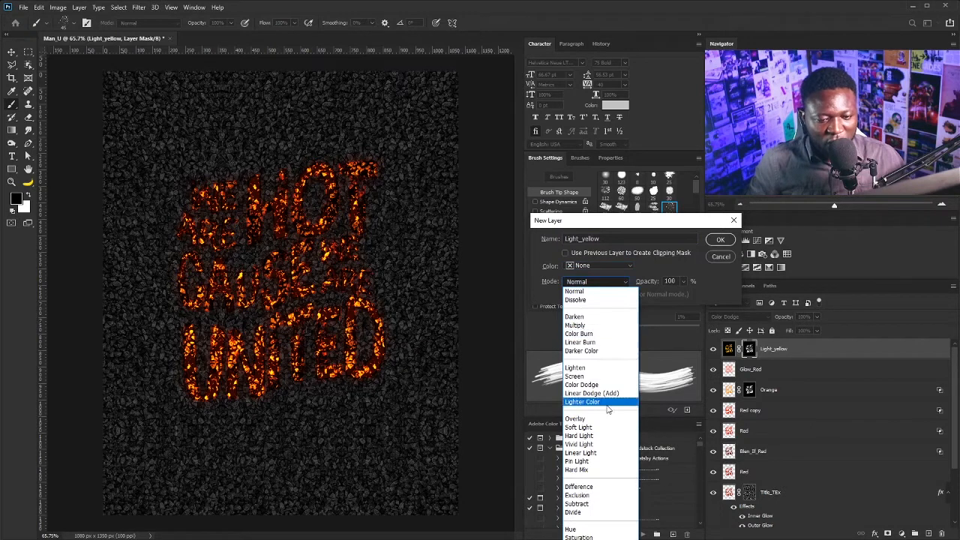
{"action": "left_click", "coordinate": [596, 385]}
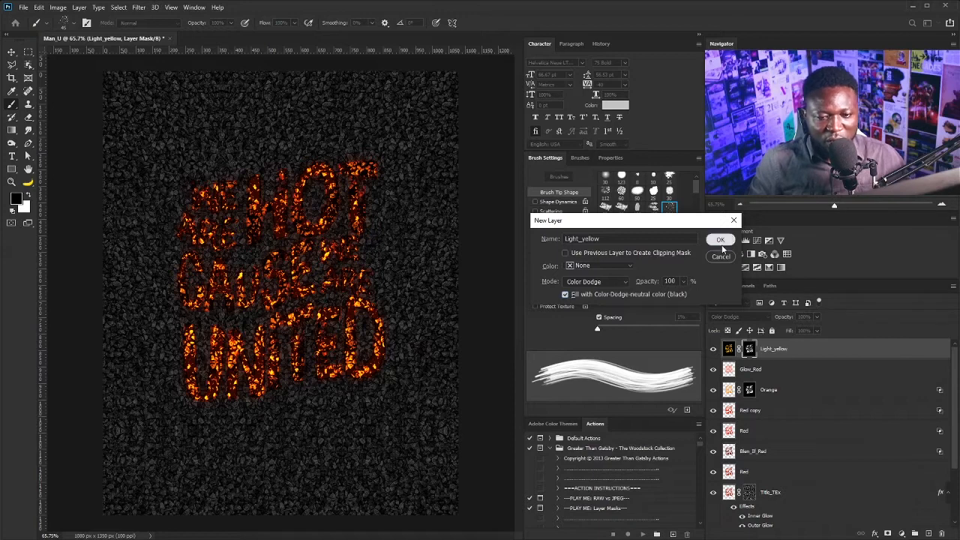
{"action": "left_click", "coordinate": [720, 240]}
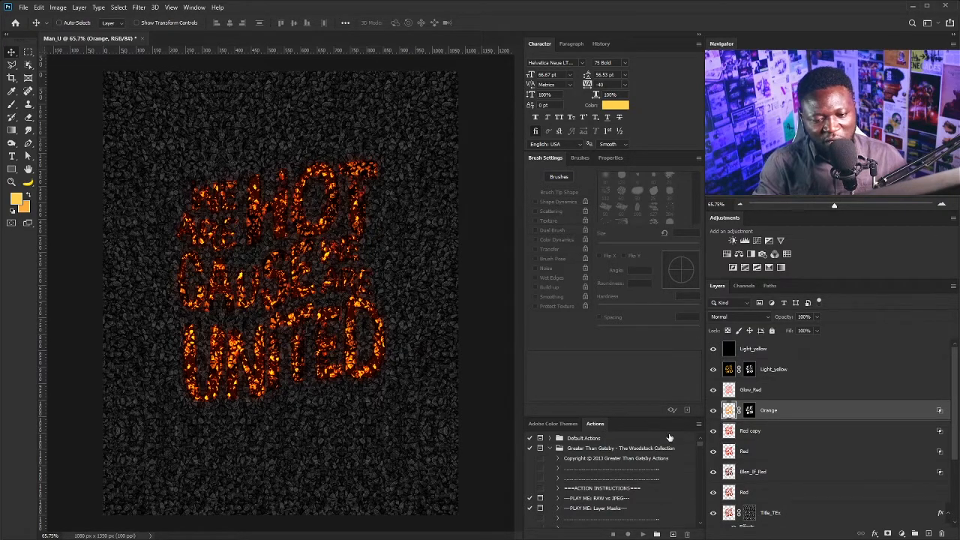
Step: Apply a Gaussian Blur with a 4.6 pixel radius to the Orange layer
{"action": "left_click", "coordinate": [139, 6]}
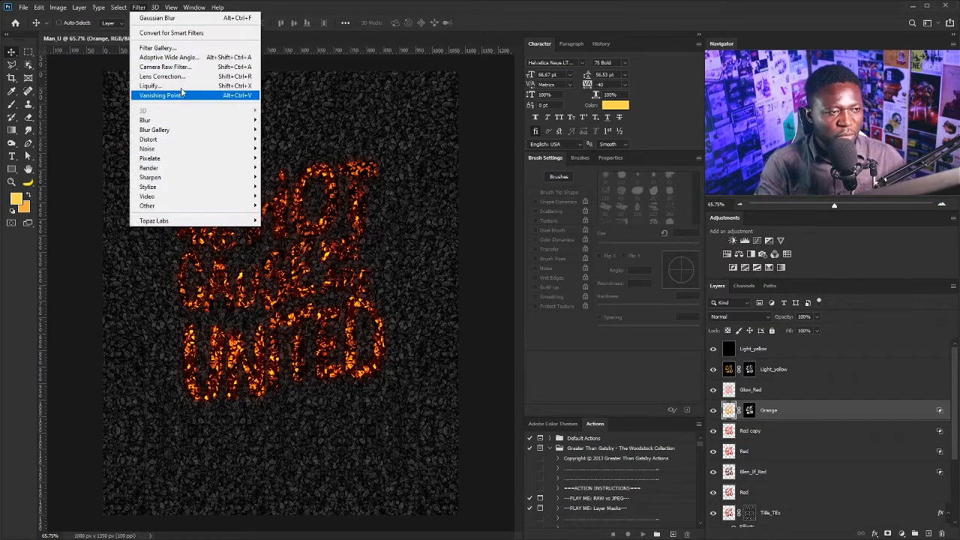
{"action": "mouse_move", "coordinate": [185, 121]}
{"action": "left_click", "coordinate": [298, 157]}
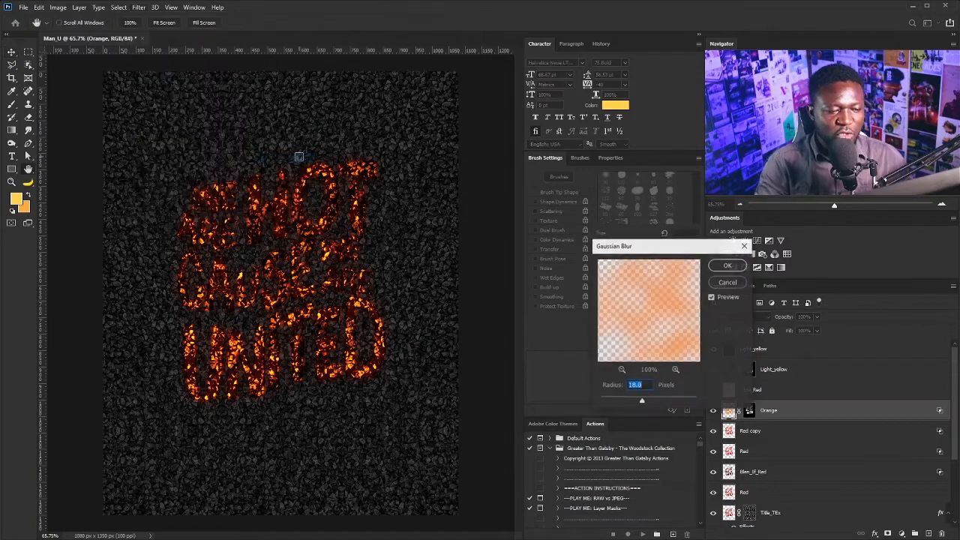
{"action": "left_click_drag", "start_coordinate": [642, 400], "coordinate": [621, 403]}
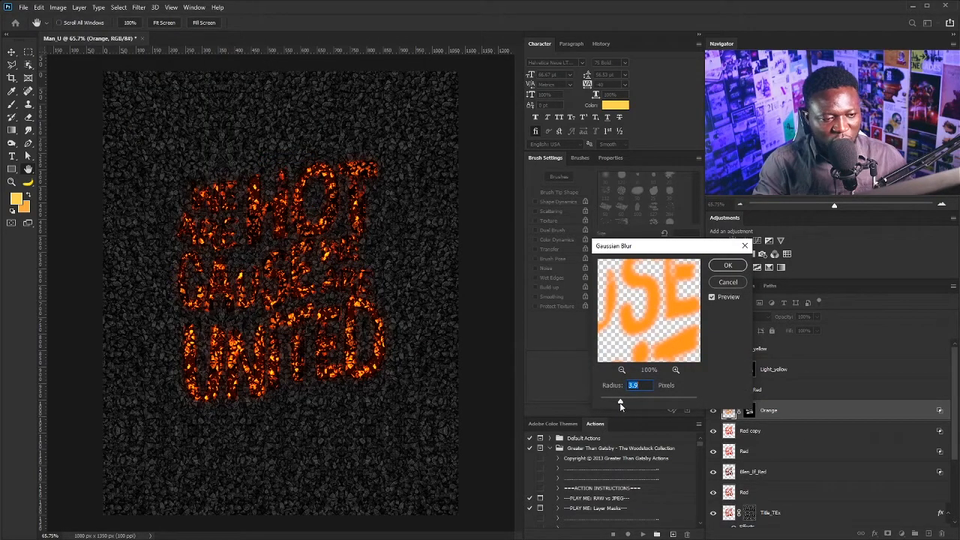
{"action": "left_click_drag", "start_coordinate": [605, 403], "coordinate": [627, 404]}
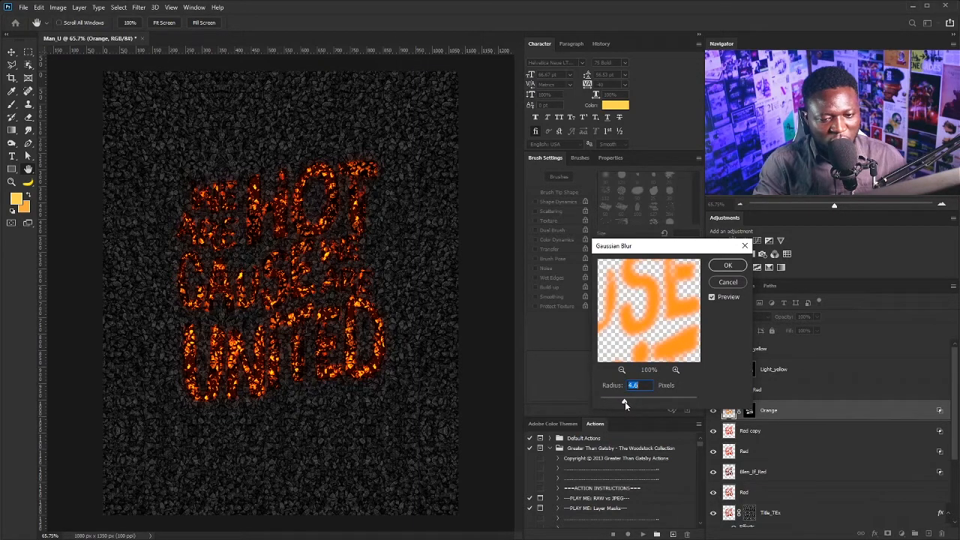
{"action": "left_click", "coordinate": [727, 264]}
Step: Repeat the 4.6-pixel Gaussian Blur on the Red copy layer and on the Red layer directly beneath it
{"action": "left_click", "coordinate": [729, 433]}
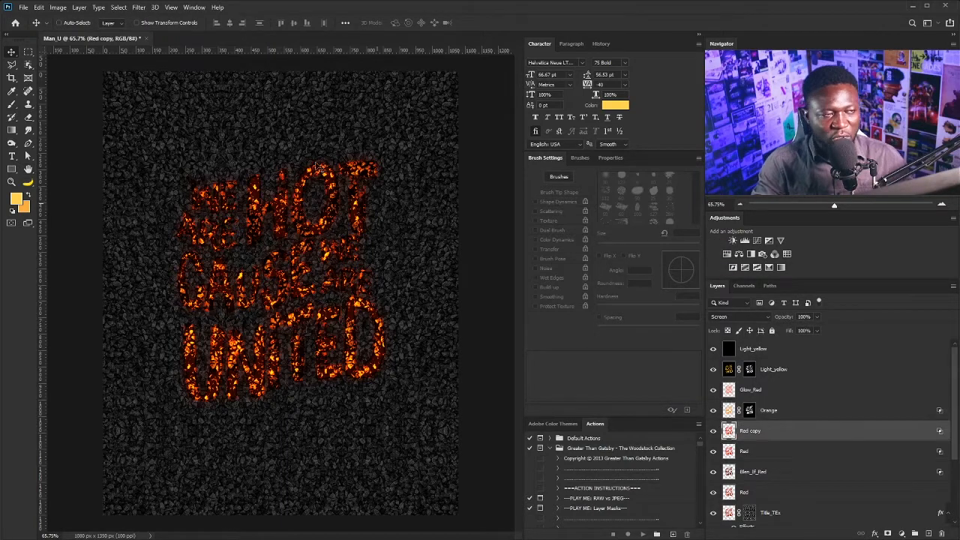
{"action": "left_click", "coordinate": [138, 8]}
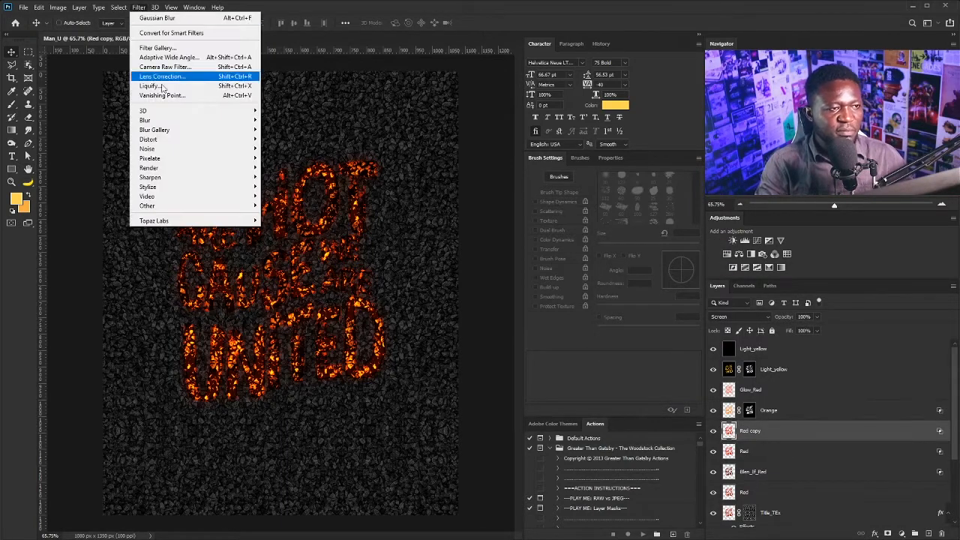
{"action": "left_click", "coordinate": [179, 16]}
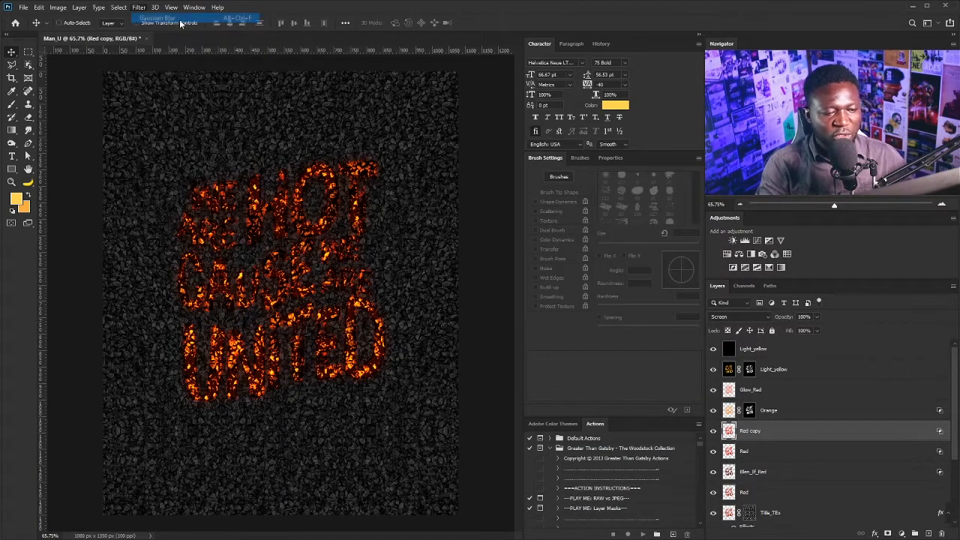
{"action": "left_click", "coordinate": [726, 451]}
{"action": "left_click", "coordinate": [139, 7]}
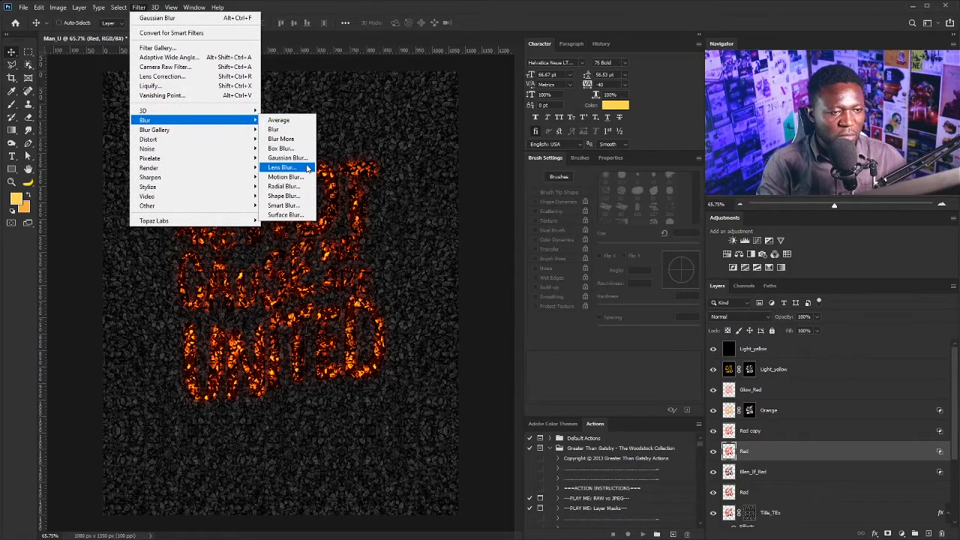
{"action": "left_click", "coordinate": [217, 18]}
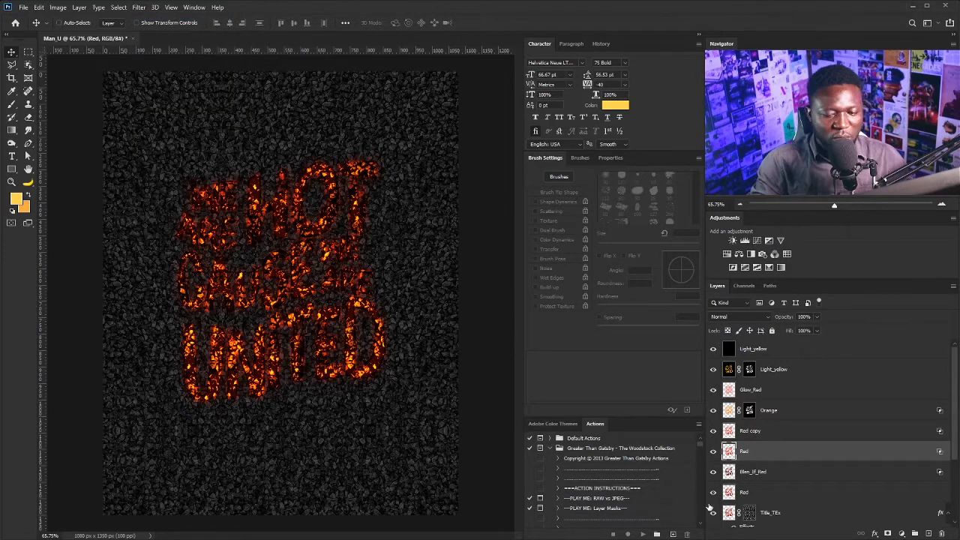
Step: Apply a Gaussian Blur with a 4.6 pixel radius to the Blen_If_Red layer
{"action": "left_click", "coordinate": [730, 474]}
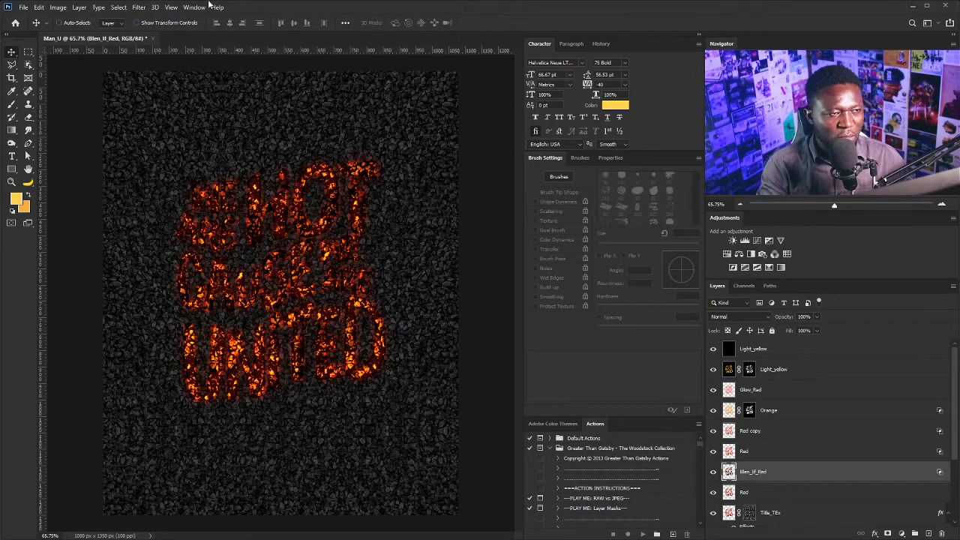
{"action": "left_click", "coordinate": [139, 7]}
{"action": "mouse_move", "coordinate": [216, 123]}
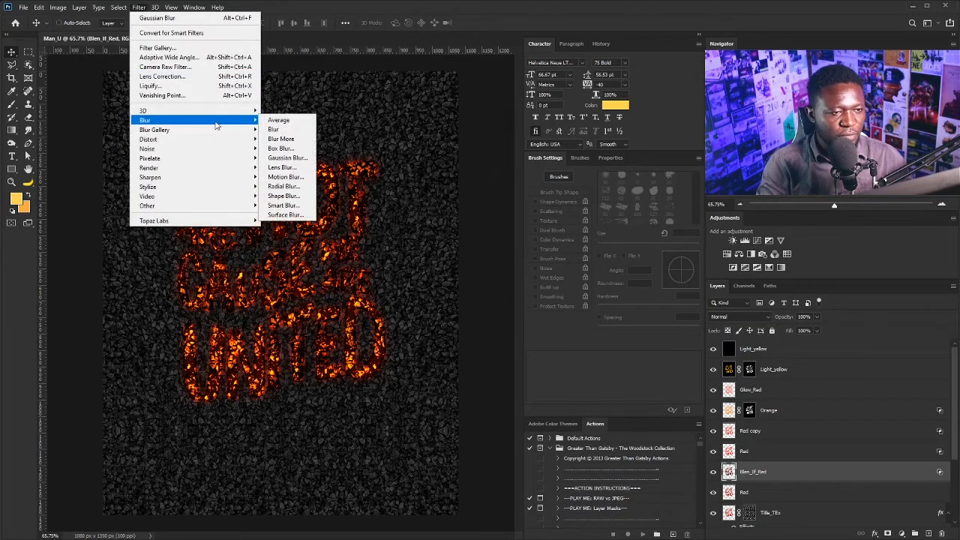
{"action": "left_click", "coordinate": [303, 158]}
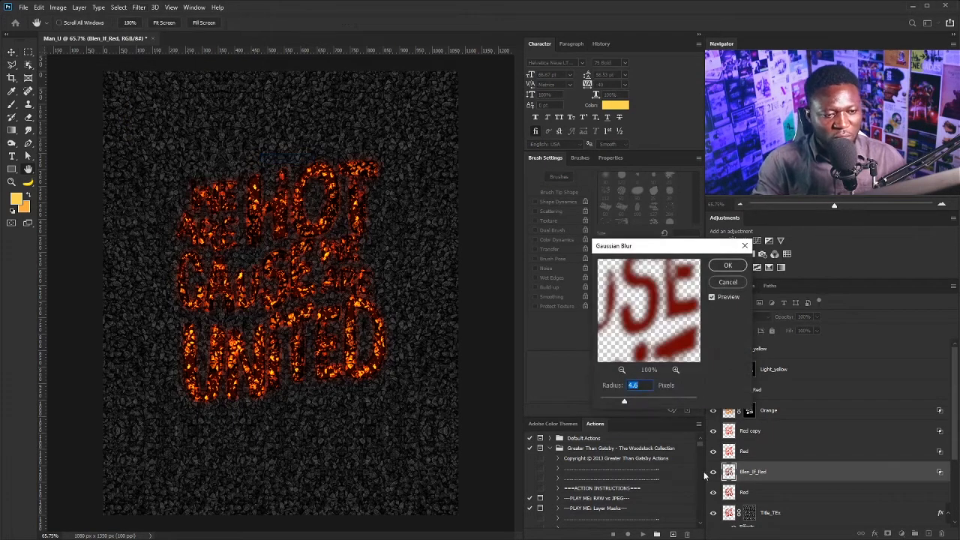
{"action": "left_click", "coordinate": [139, 8]}
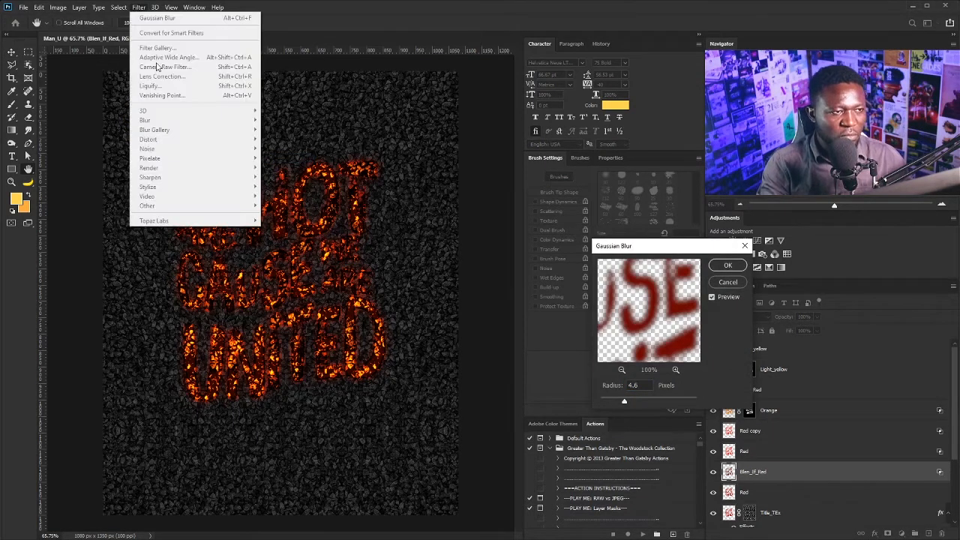
{"action": "left_click", "coordinate": [728, 480]}
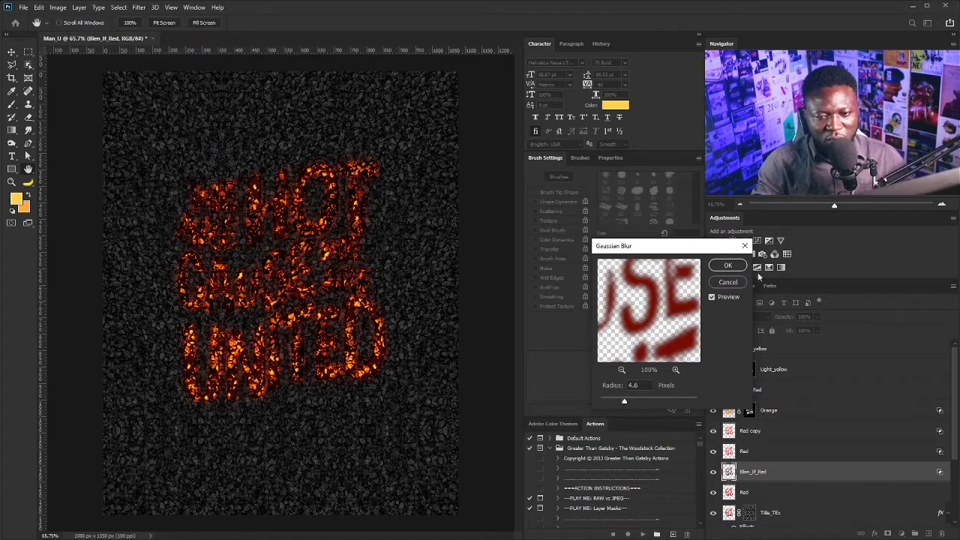
{"action": "left_click", "coordinate": [739, 267]}
Step: Repeat the 4.6-pixel Gaussian Blur on the Color Burn Red layer just above Title_TEx
{"action": "left_click", "coordinate": [732, 492]}
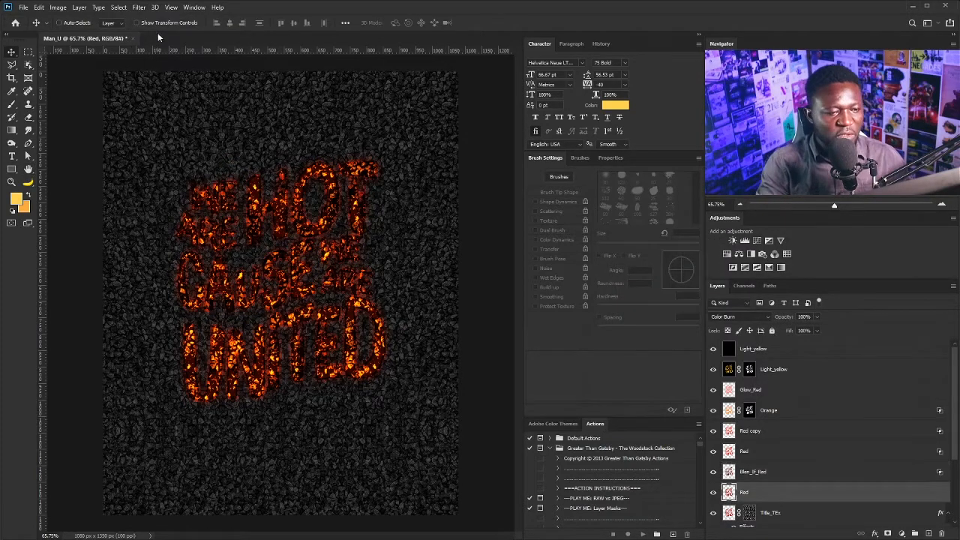
{"action": "left_click", "coordinate": [139, 7]}
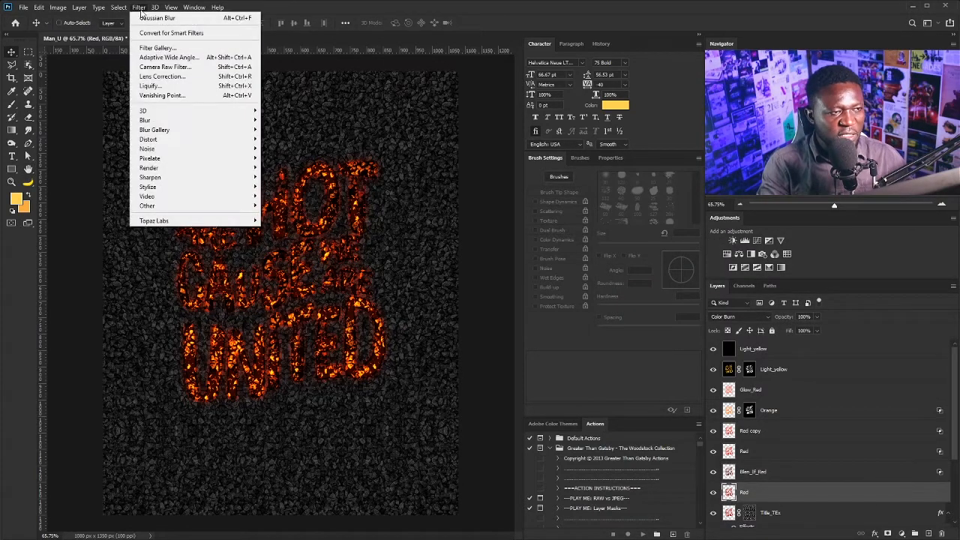
{"action": "left_click", "coordinate": [153, 17]}
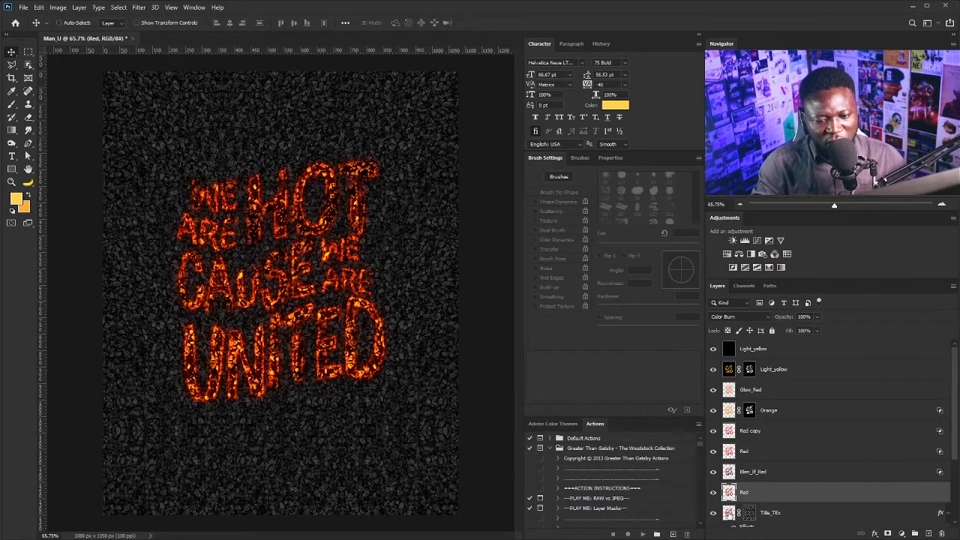
{"action": "left_click", "coordinate": [728, 512]}
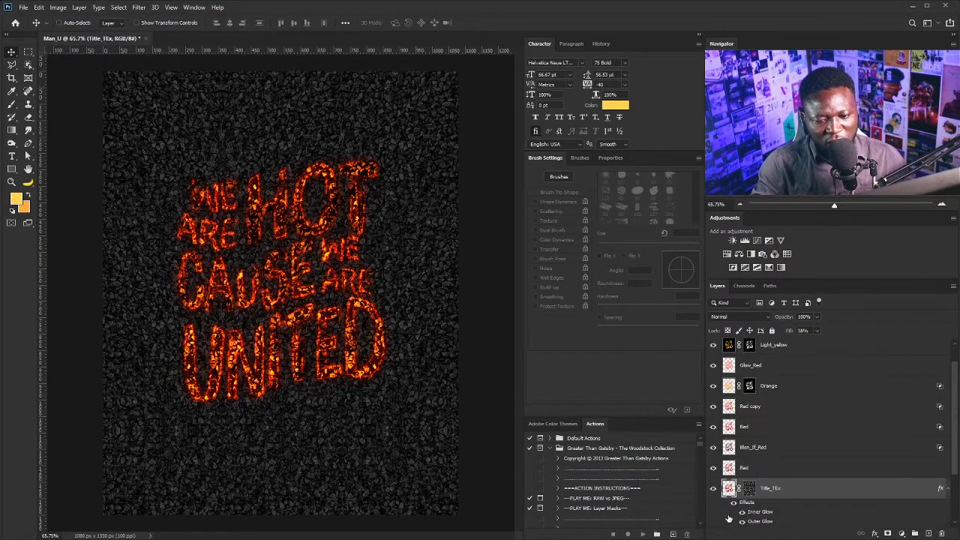
Step: Lower the opacity of the Color Burn Red layer above Title_TEx to 17%
{"action": "left_click", "coordinate": [730, 468]}
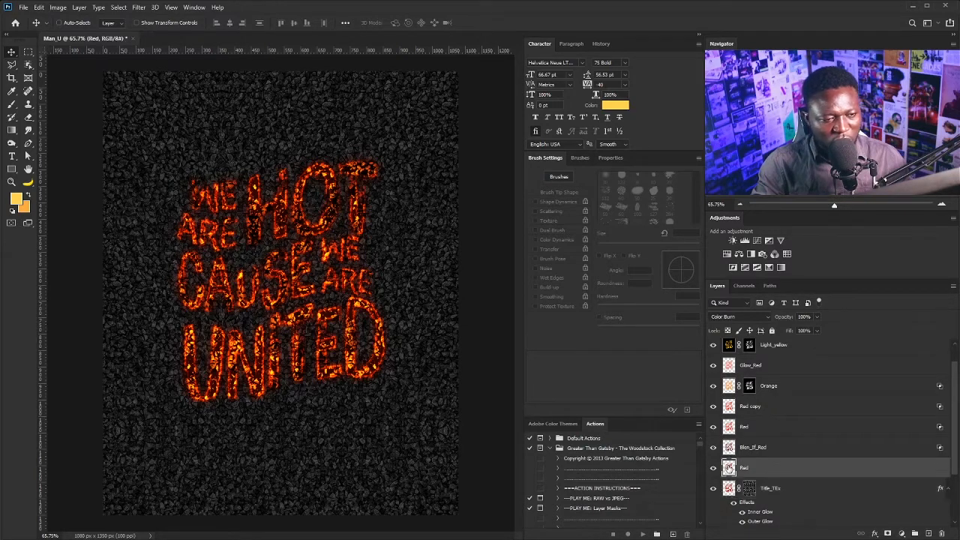
{"action": "left_click", "coordinate": [816, 317]}
{"action": "left_click_drag", "start_coordinate": [816, 330], "coordinate": [804, 330]}
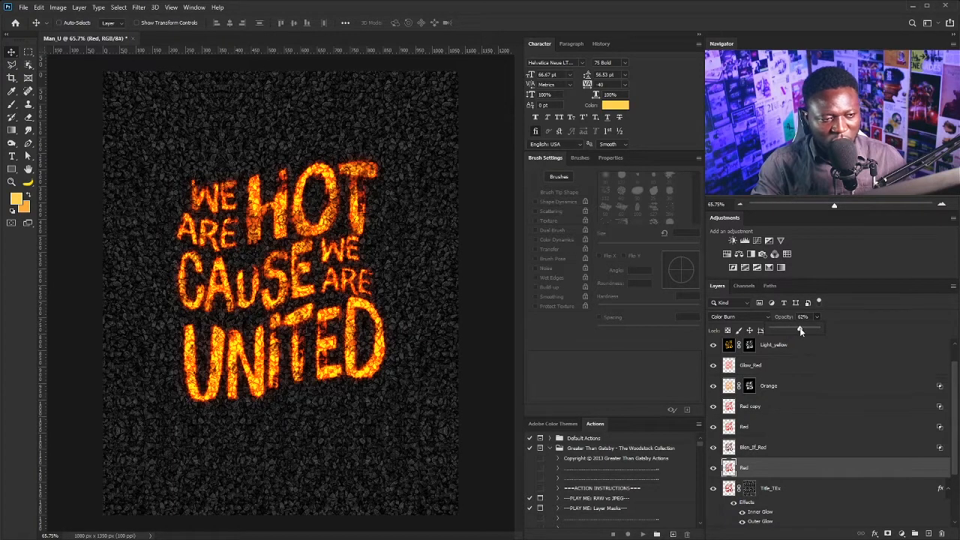
{"action": "left_click_drag", "start_coordinate": [800, 331], "coordinate": [781, 328]}
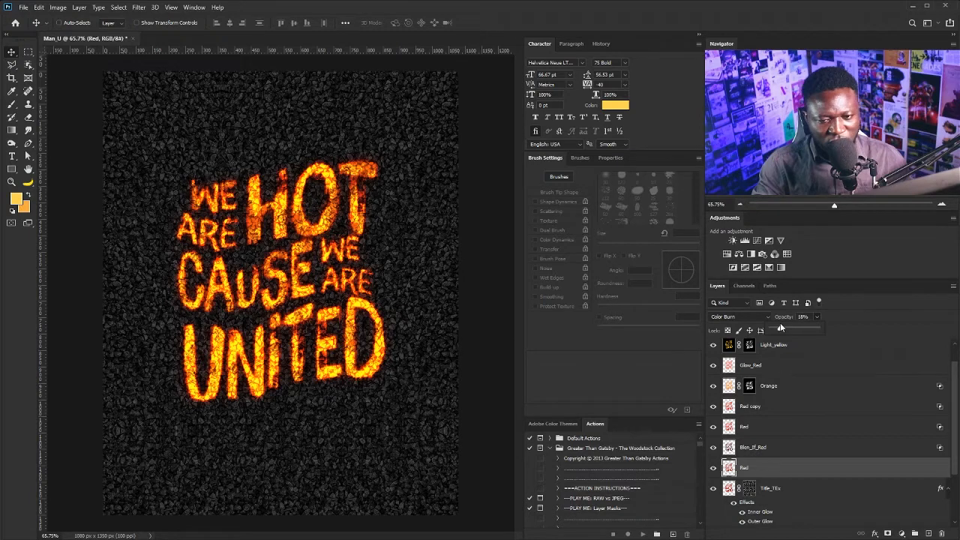
{"action": "left_click_drag", "start_coordinate": [780, 327], "coordinate": [782, 327]}
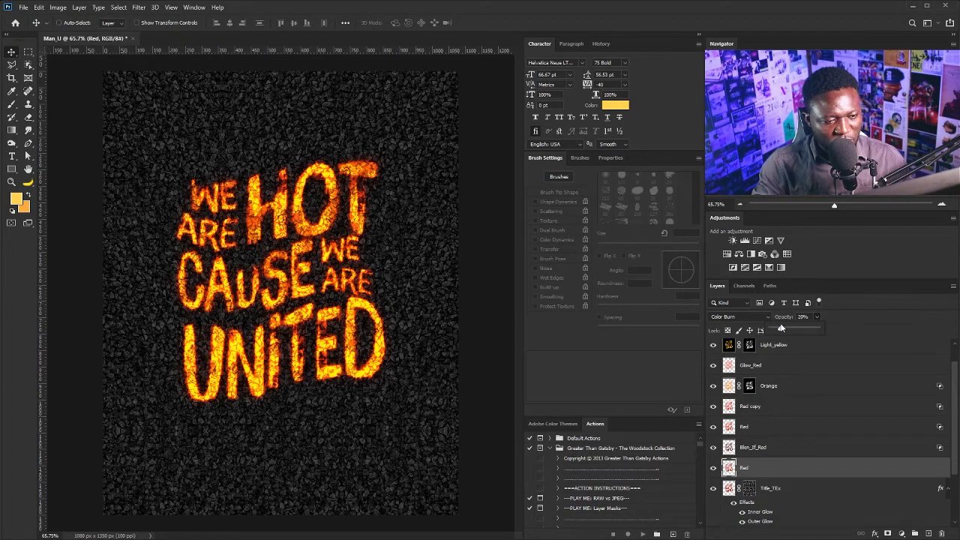
Step: Compare the lettering with and without the masked Light_yellow layer, and permanently apply that layer's mask to its pixels
{"action": "scroll", "coordinate": [958, 368], "scroll_direction": "up", "scroll_amount": 1}
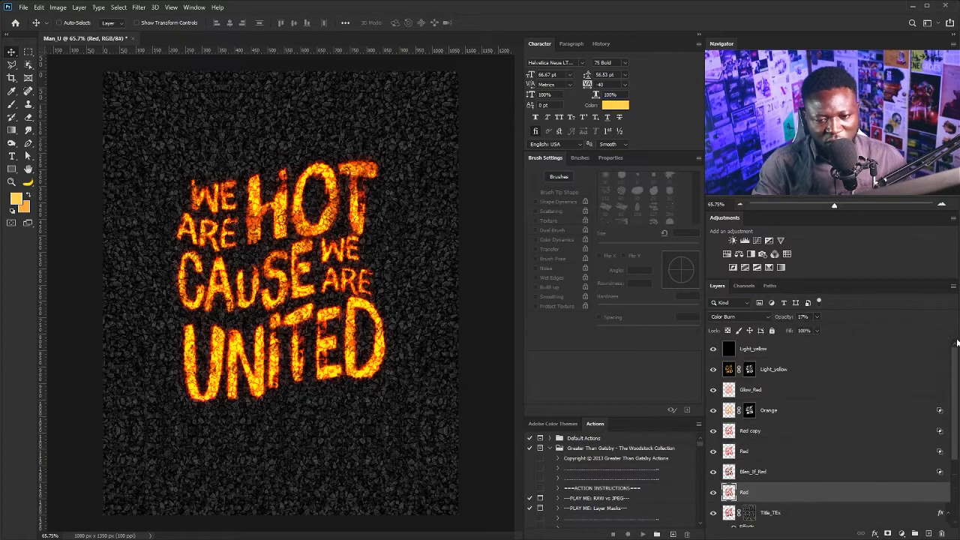
{"action": "left_click", "coordinate": [713, 369]}
{"action": "left_click", "coordinate": [714, 369]}
{"action": "left_click", "coordinate": [714, 370]}
{"action": "left_click", "coordinate": [715, 370]}
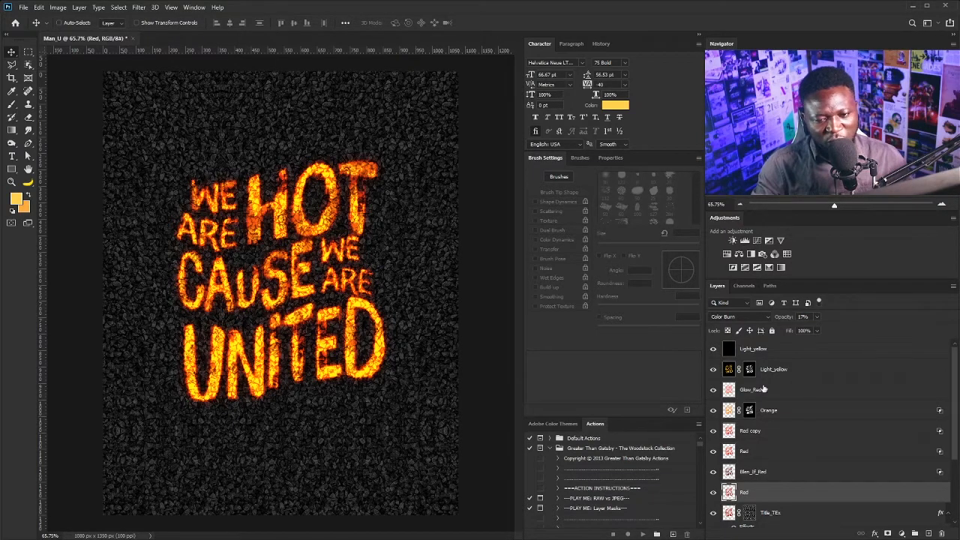
{"action": "left_click_drag", "start_coordinate": [750, 371], "coordinate": [942, 532]}
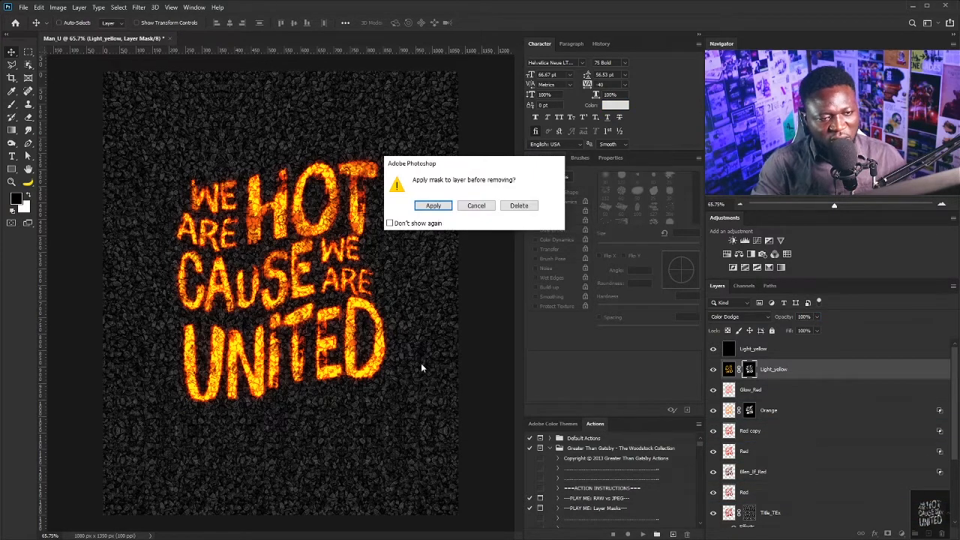
{"action": "left_click", "coordinate": [435, 205]}
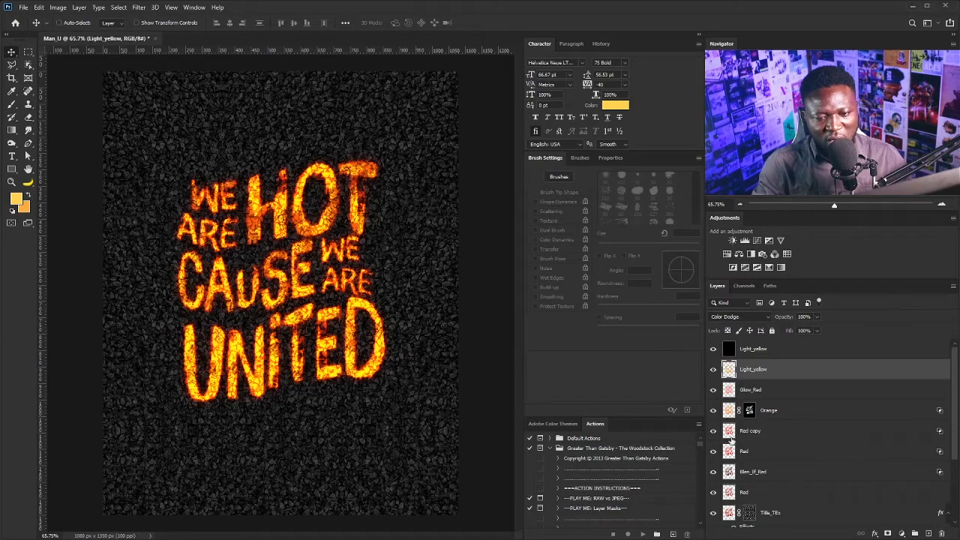
Step: Load the masked-in Light_yellow lettering as a selection, contract it, and add a layer mask to that layer from it
{"action": "left_click", "coordinate": [729, 369], "text": "ctrl"}
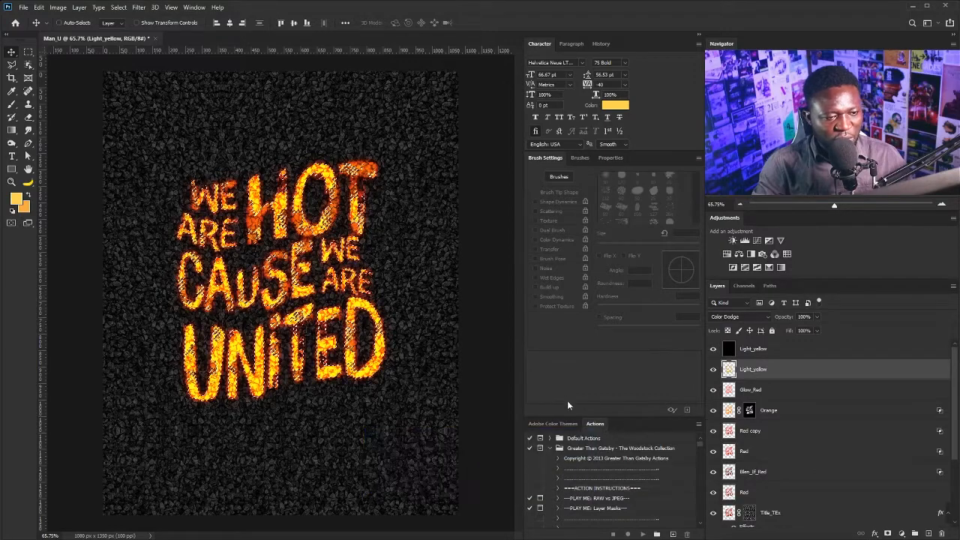
{"action": "left_click", "coordinate": [119, 7]}
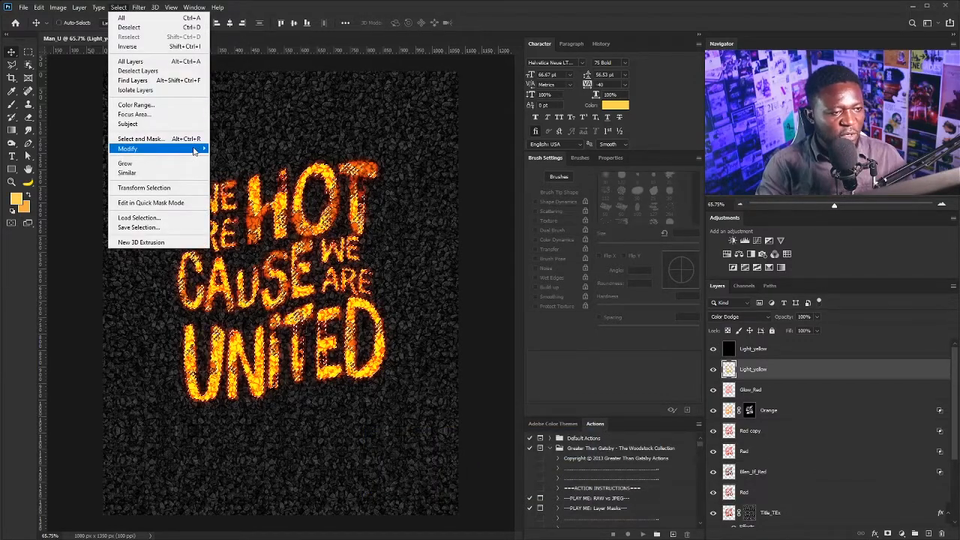
{"action": "mouse_move", "coordinate": [197, 149]}
{"action": "left_click", "coordinate": [243, 178]}
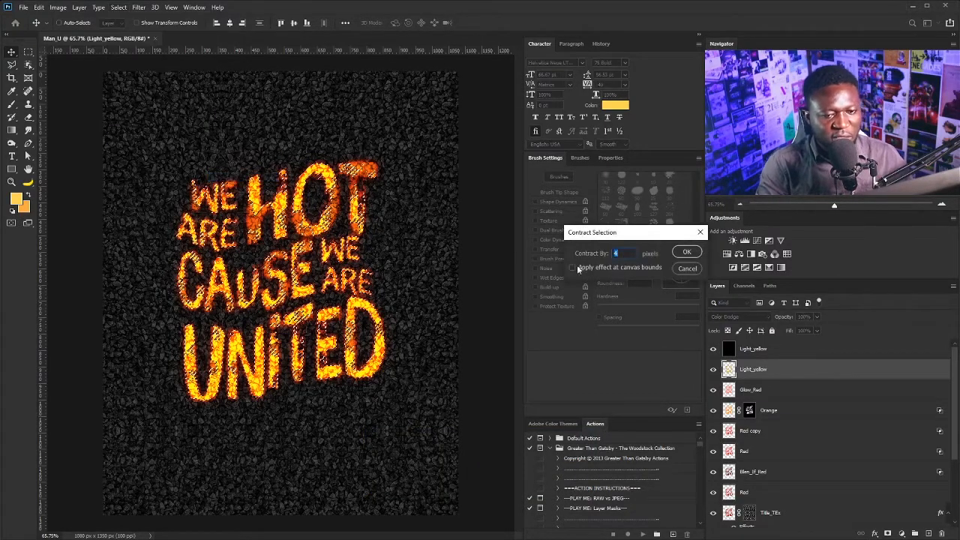
{"action": "left_click", "coordinate": [686, 252]}
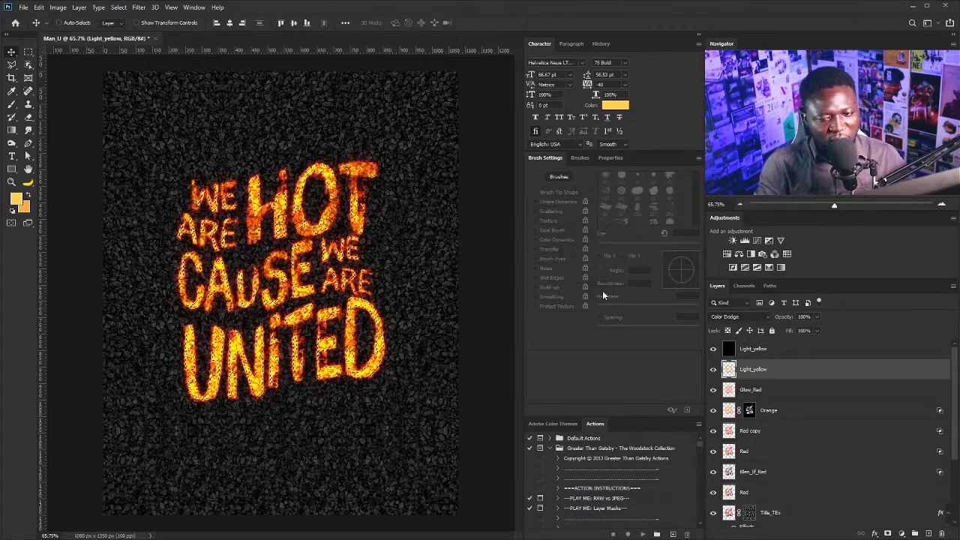
{"action": "left_click", "coordinate": [887, 534]}
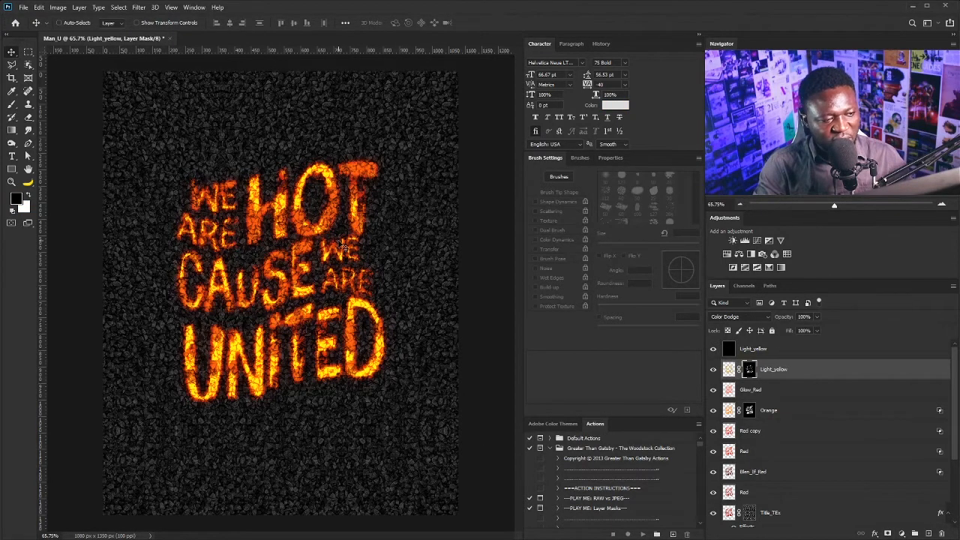
Step: Apply a Gaussian Blur with a 5.8 pixel radius to the pixels of the masked Light_yellow layer
{"action": "left_click", "coordinate": [139, 8]}
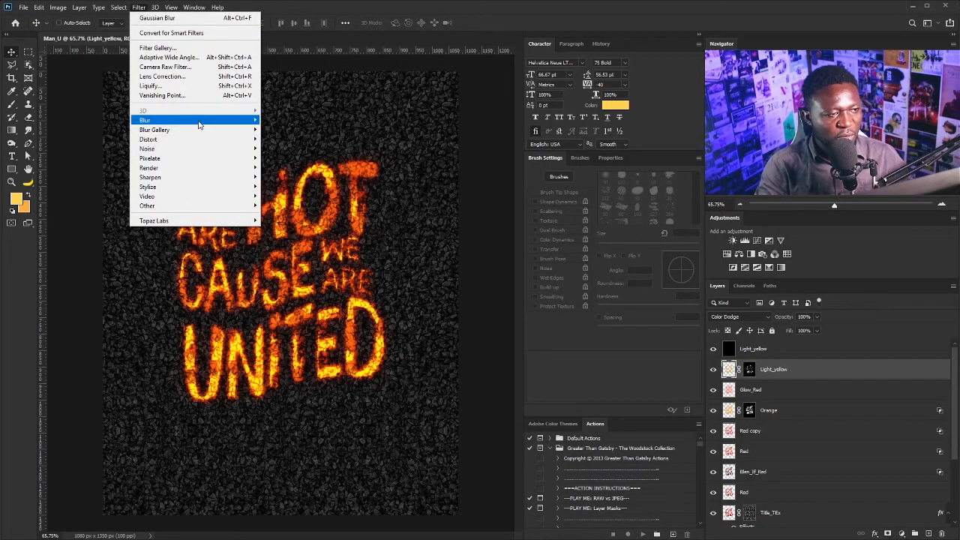
{"action": "mouse_move", "coordinate": [199, 121]}
{"action": "left_click", "coordinate": [330, 158]}
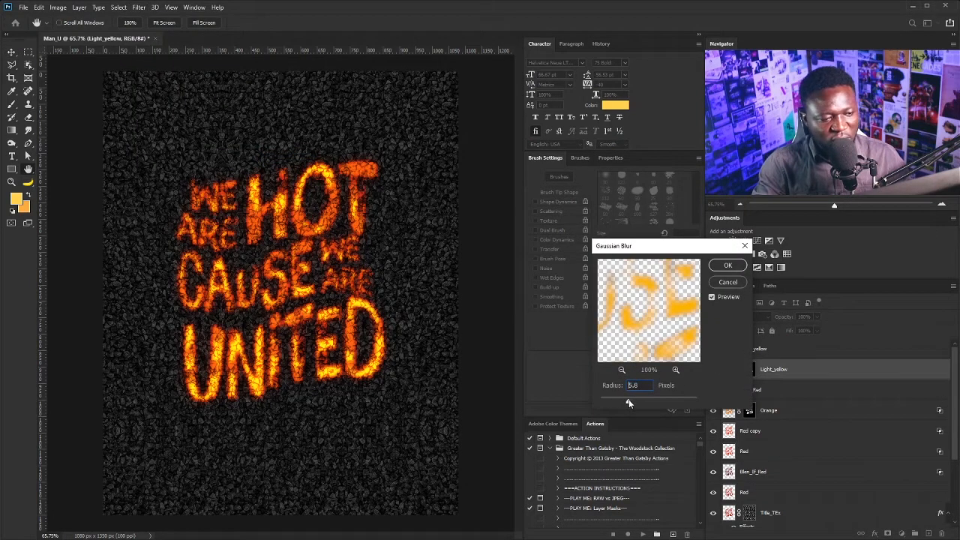
{"action": "key", "text": "Return"}
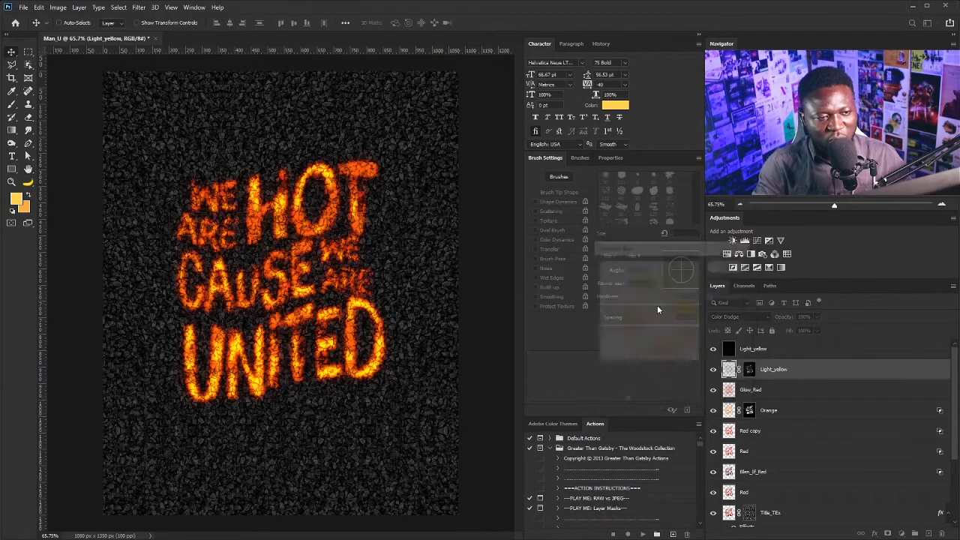
Step: Make the black-filled Light_yellow layer active and load the Orange layer's lettering as a selection to modify
{"action": "left_click", "coordinate": [729, 350]}
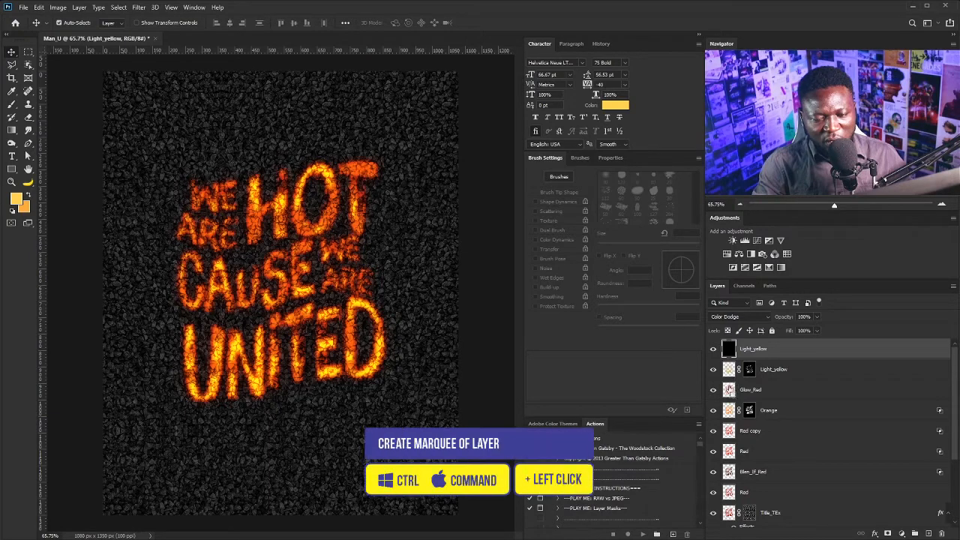
{"action": "left_click", "coordinate": [730, 412], "text": "ctrl"}
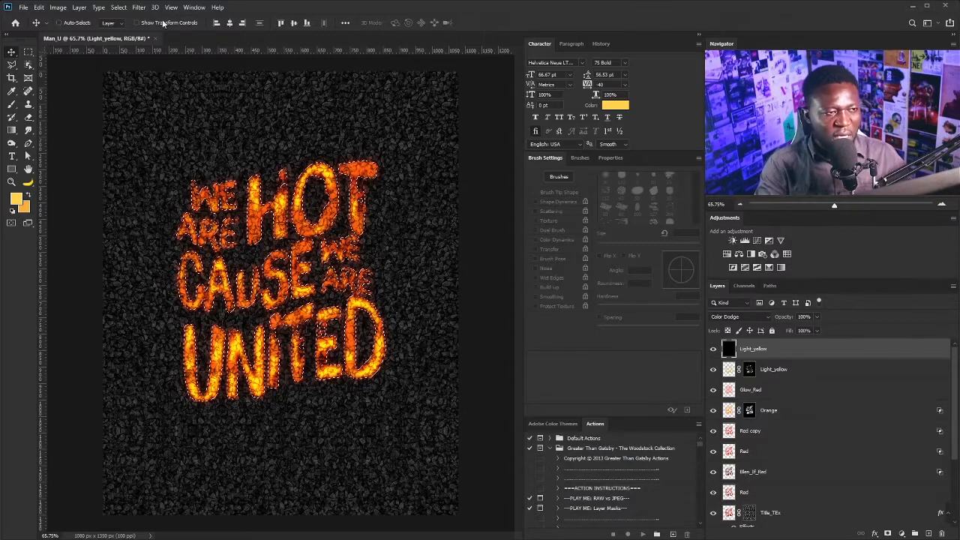
{"action": "left_click", "coordinate": [120, 8]}
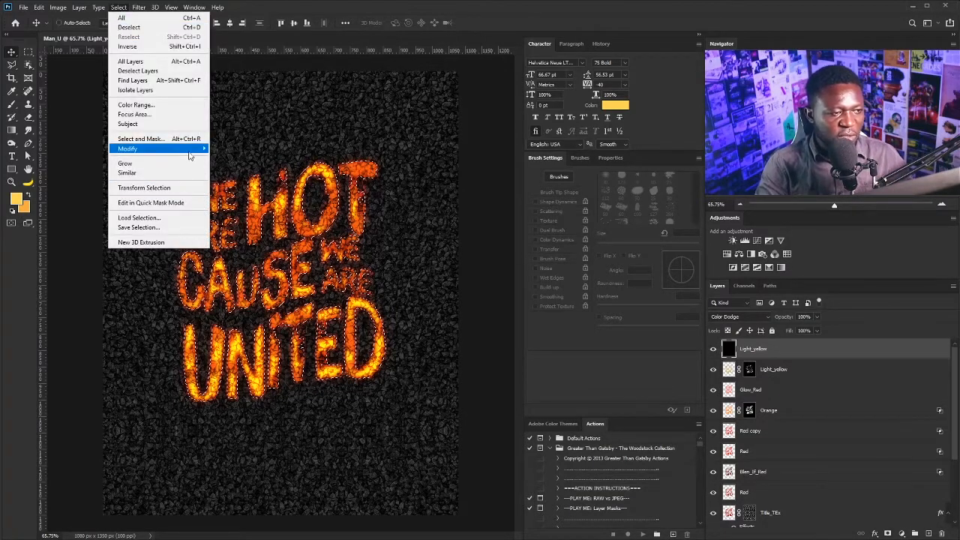
Step: Contract the lettering selection, fill it with the yellow foreground colour on the top Light_yellow layer, and deselect
{"action": "mouse_move", "coordinate": [192, 150]}
{"action": "left_click", "coordinate": [233, 176]}
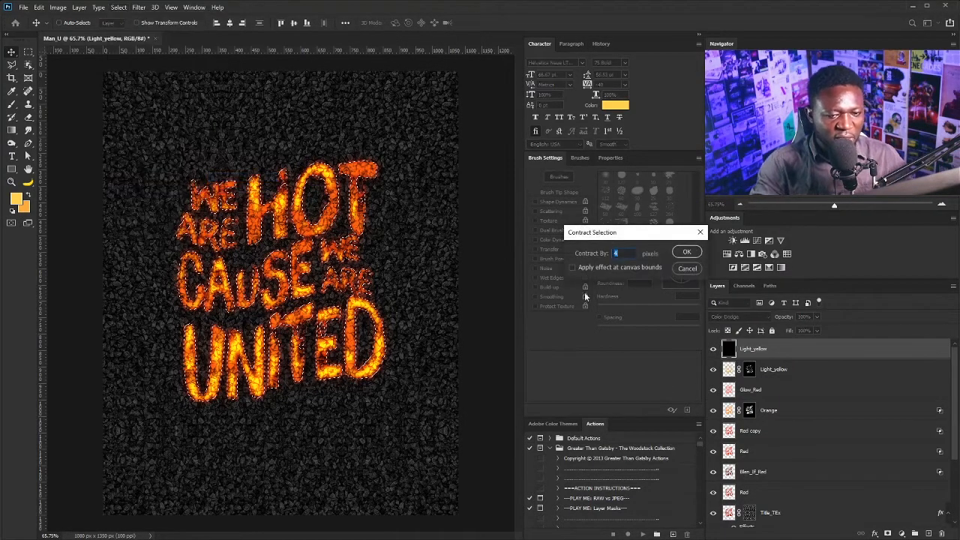
{"action": "key", "text": "Return"}
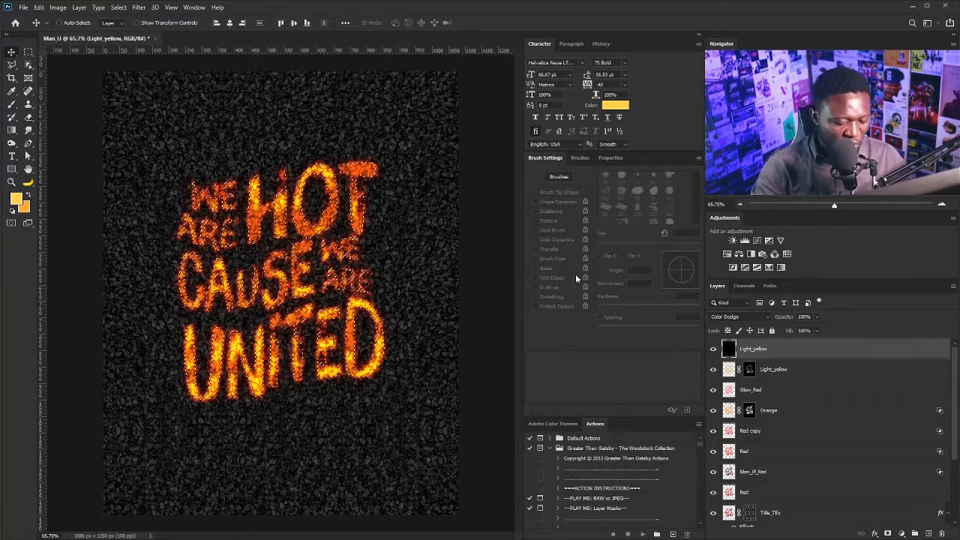
{"action": "key", "text": "alt+BackSpace"}
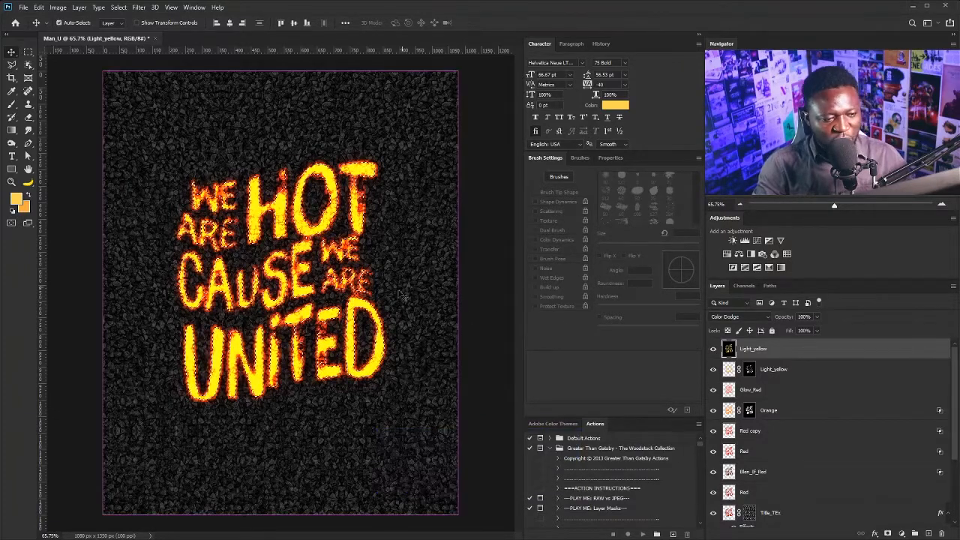
{"action": "key", "text": "ctrl+d"}
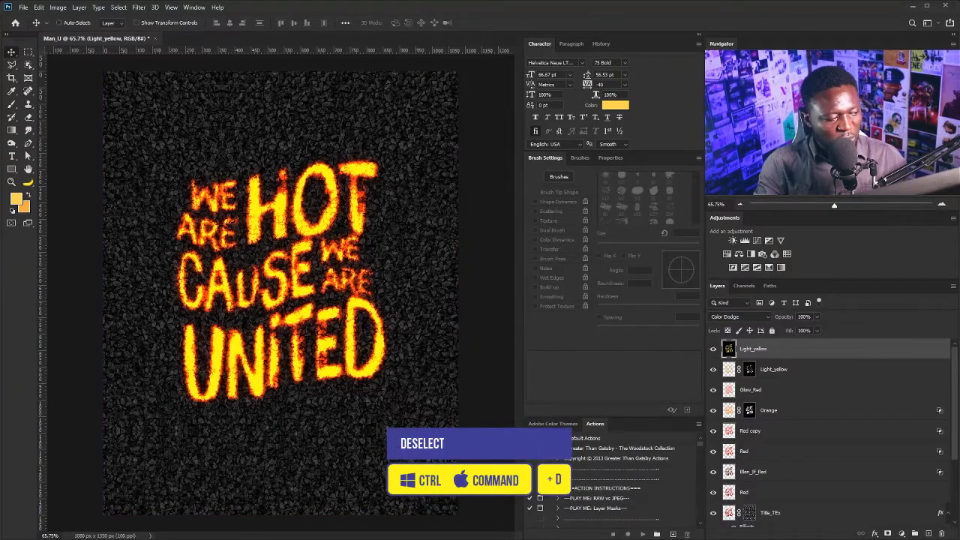
Step: Add a layer mask to the top Light_yellow layer and choose the 284 px spatter brush with 40% angle jitter for painting on it
{"action": "left_click", "coordinate": [888, 533]}
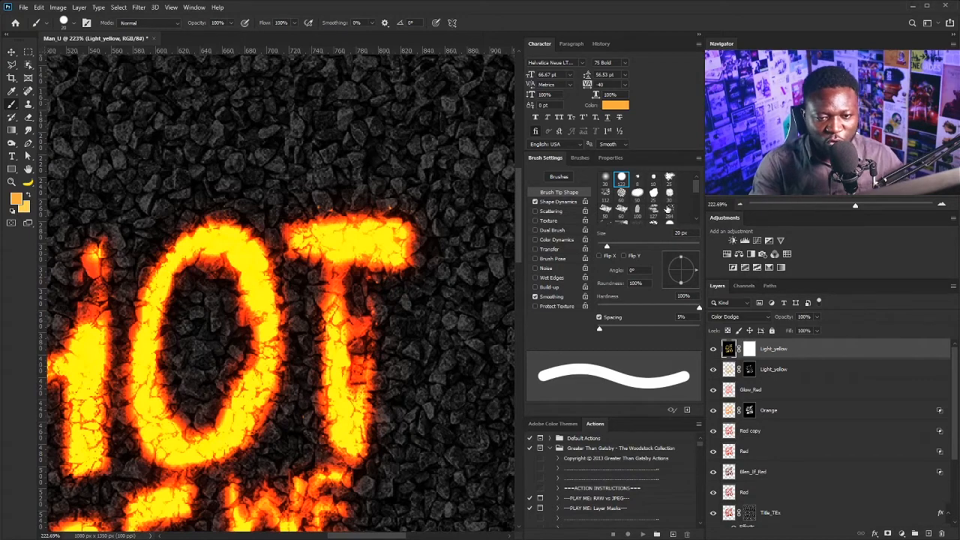
{"action": "left_click", "coordinate": [668, 213]}
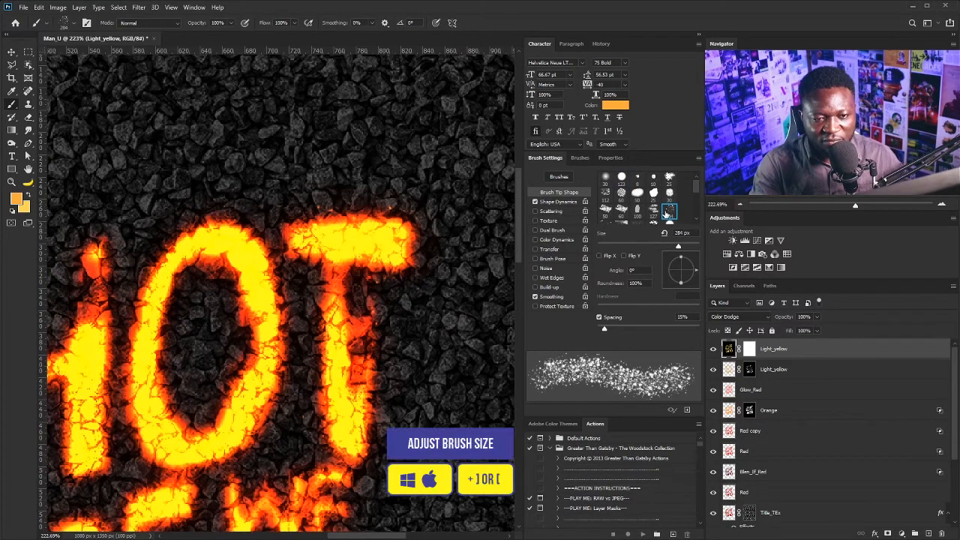
{"action": "left_click", "coordinate": [556, 203]}
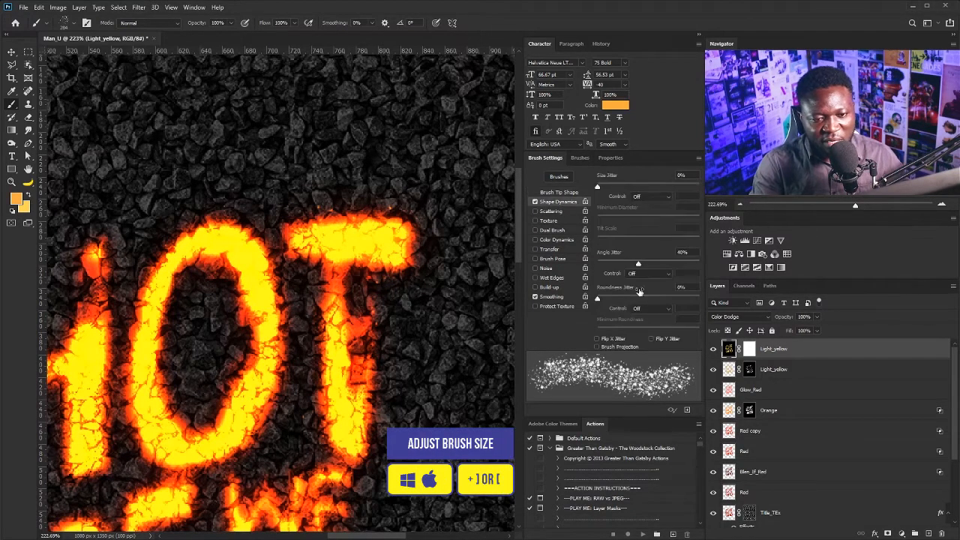
{"action": "left_click_drag", "start_coordinate": [639, 264], "coordinate": [638, 268]}
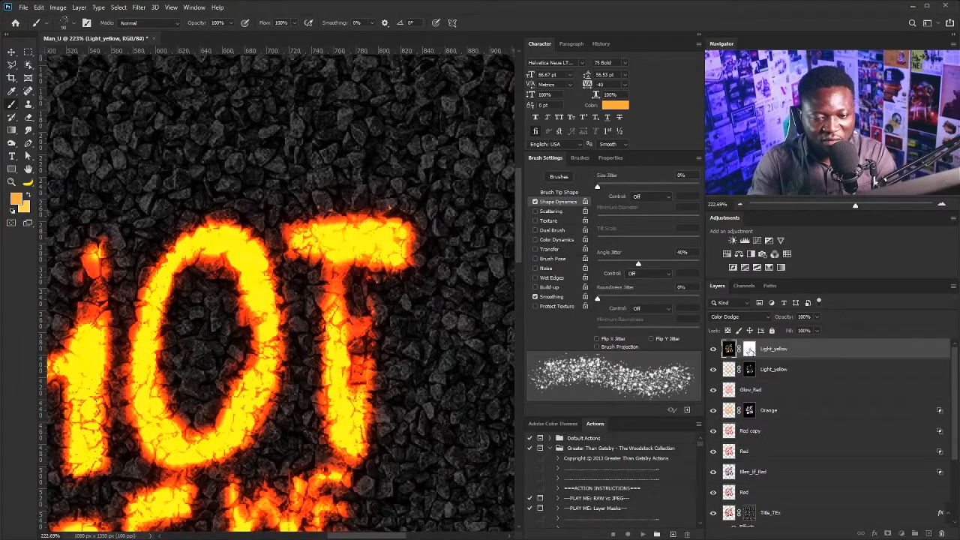
{"action": "left_click", "coordinate": [749, 350]}
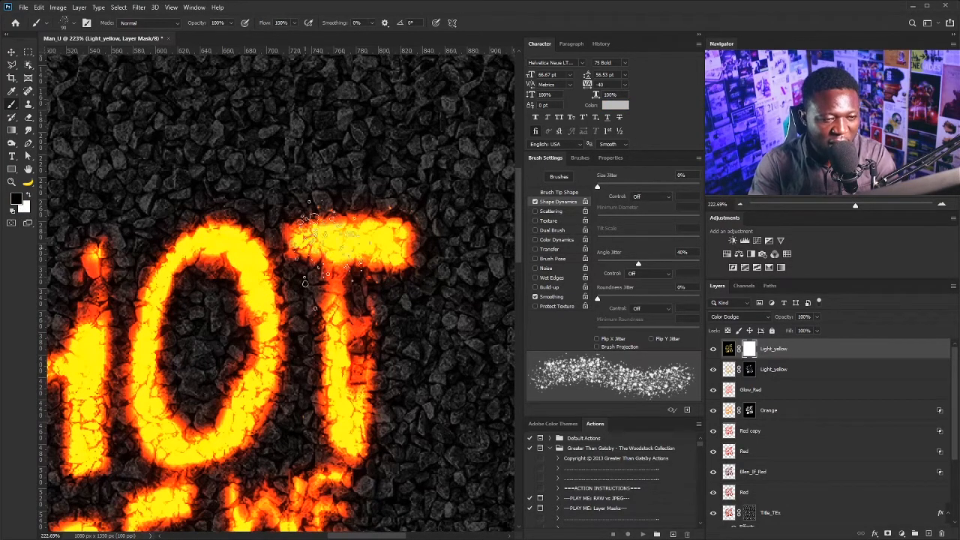
Step: Paint black on the top Light_yellow layer's mask with a smaller spatter brush to break up the yellow across all the lettering
{"action": "mouse_move", "coordinate": [352, 240]}
{"action": "left_mouse_down"}
{"action": "mouse_move", "coordinate": [406, 258]}
{"action": "mouse_move", "coordinate": [402, 289]}
{"action": "mouse_move", "coordinate": [364, 244]}
{"action": "mouse_move", "coordinate": [319, 229]}
{"action": "mouse_move", "coordinate": [345, 352]}
{"action": "mouse_move", "coordinate": [315, 390]}
{"action": "mouse_move", "coordinate": [353, 367]}
{"action": "mouse_move", "coordinate": [364, 423]}
{"action": "mouse_move", "coordinate": [263, 301]}
{"action": "mouse_move", "coordinate": [255, 251]}
{"action": "mouse_move", "coordinate": [225, 259]}
{"action": "mouse_move", "coordinate": [184, 236]}
{"action": "mouse_move", "coordinate": [143, 338]}
{"action": "mouse_move", "coordinate": [161, 353]}
{"action": "mouse_move", "coordinate": [169, 447]}
{"action": "mouse_move", "coordinate": [218, 454]}
{"action": "mouse_move", "coordinate": [248, 405]}
{"action": "mouse_move", "coordinate": [274, 315]}
{"action": "mouse_move", "coordinate": [241, 250]}
{"action": "mouse_move", "coordinate": [265, 338]}
{"action": "left_mouse_up"}
{"action": "left_click_drag", "start_coordinate": [192, 463], "coordinate": [388, 355]}
{"action": "mouse_move", "coordinate": [284, 341]}
{"action": "left_mouse_down"}
{"action": "mouse_move", "coordinate": [286, 225]}
{"action": "mouse_move", "coordinate": [353, 184]}
{"action": "mouse_move", "coordinate": [342, 266]}
{"action": "mouse_move", "coordinate": [383, 323]}
{"action": "mouse_move", "coordinate": [424, 155]}
{"action": "mouse_move", "coordinate": [304, 300]}
{"action": "mouse_move", "coordinate": [218, 255]}
{"action": "mouse_move", "coordinate": [177, 345]}
{"action": "mouse_move", "coordinate": [199, 285]}
{"action": "left_mouse_up"}
{"action": "mouse_move", "coordinate": [172, 186]}
{"action": "left_mouse_down"}
{"action": "mouse_move", "coordinate": [199, 210]}
{"action": "mouse_move", "coordinate": [191, 257]}
{"action": "mouse_move", "coordinate": [294, 249]}
{"action": "left_mouse_up"}
{"action": "left_click_drag", "start_coordinate": [208, 234], "coordinate": [382, 238]}
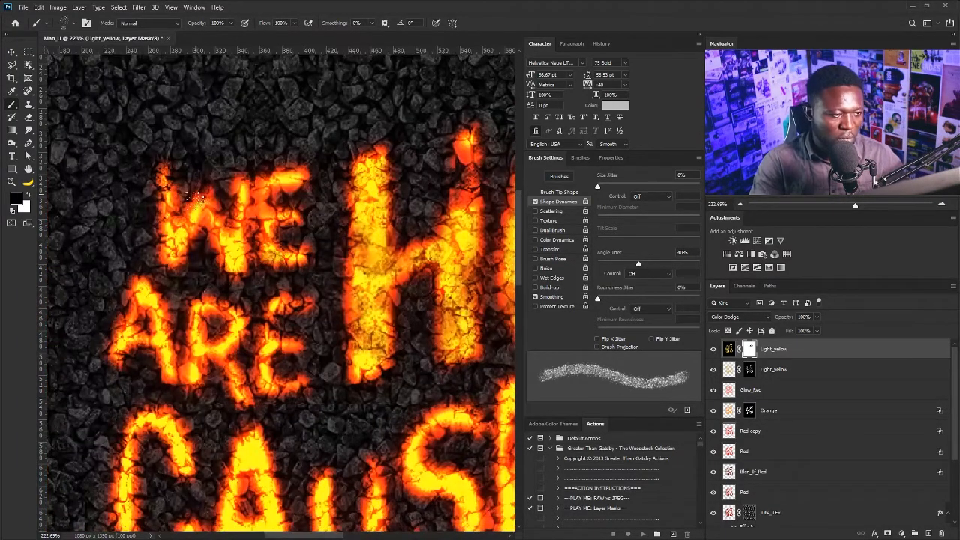
{"action": "mouse_move", "coordinate": [199, 201]}
{"action": "left_mouse_down"}
{"action": "mouse_move", "coordinate": [207, 362]}
{"action": "mouse_move", "coordinate": [197, 313]}
{"action": "left_mouse_up"}
{"action": "mouse_move", "coordinate": [287, 455]}
{"action": "left_mouse_down"}
{"action": "mouse_move", "coordinate": [255, 293]}
{"action": "mouse_move", "coordinate": [227, 288]}
{"action": "mouse_move", "coordinate": [248, 435]}
{"action": "left_mouse_up"}
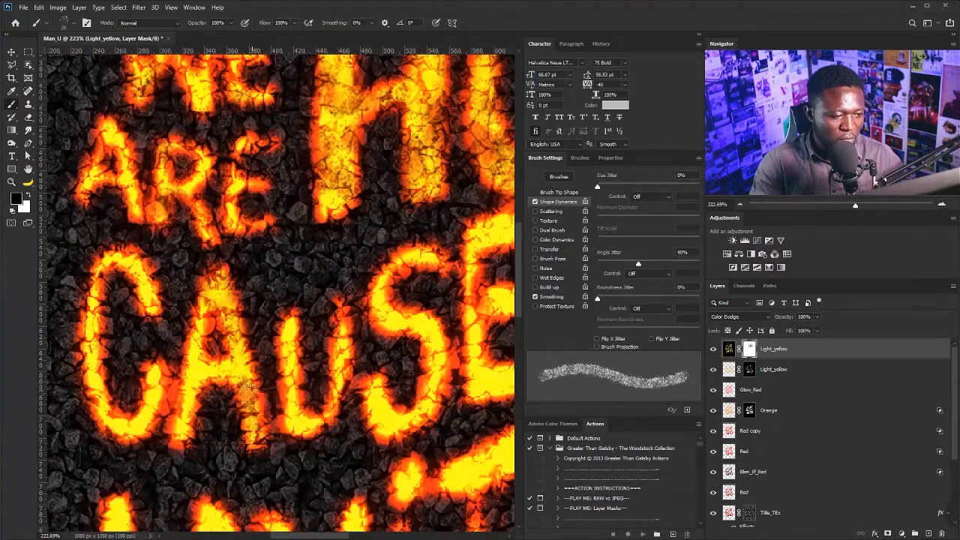
{"action": "left_click_drag", "start_coordinate": [248, 436], "coordinate": [195, 337]}
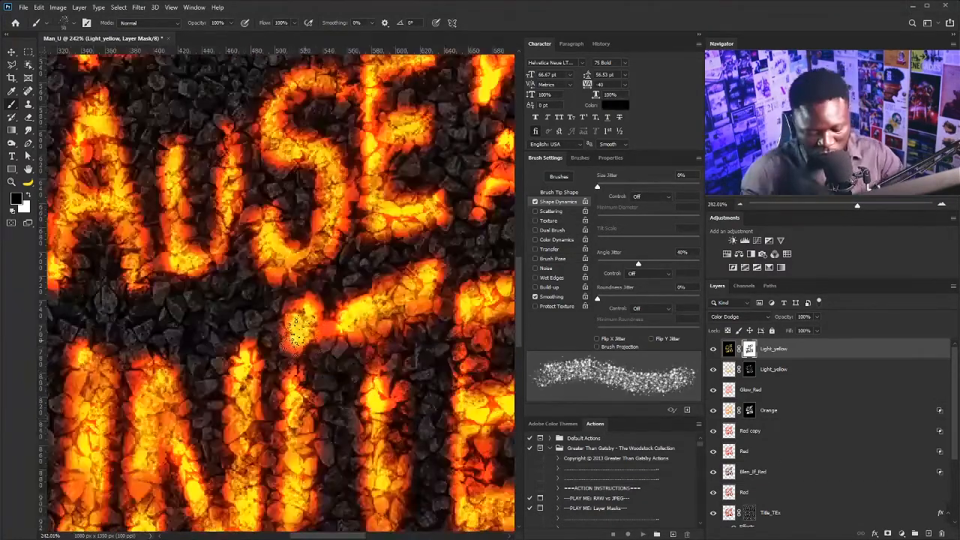
{"action": "mouse_move", "coordinate": [296, 349]}
{"action": "left_mouse_down"}
{"action": "mouse_move", "coordinate": [298, 321]}
{"action": "mouse_move", "coordinate": [293, 328]}
{"action": "left_mouse_up"}
{"action": "key", "text": "bracketleft"}
{"action": "key", "text": "bracketleft"}
{"action": "key", "text": "bracketleft"}
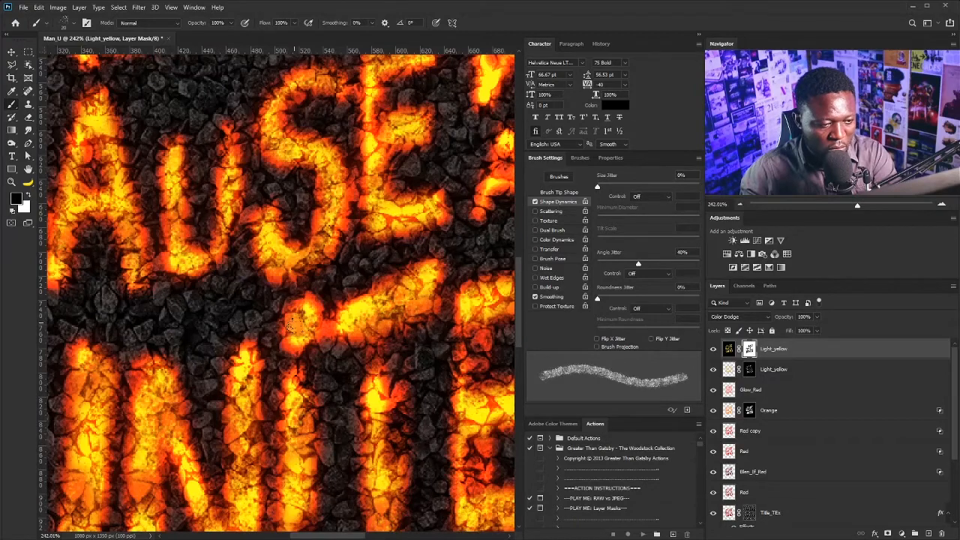
Step: Lower the top Light_yellow layer's opacity to 67%
{"action": "scroll", "coordinate": [347, 291], "scroll_direction": "down", "scroll_amount": 5}
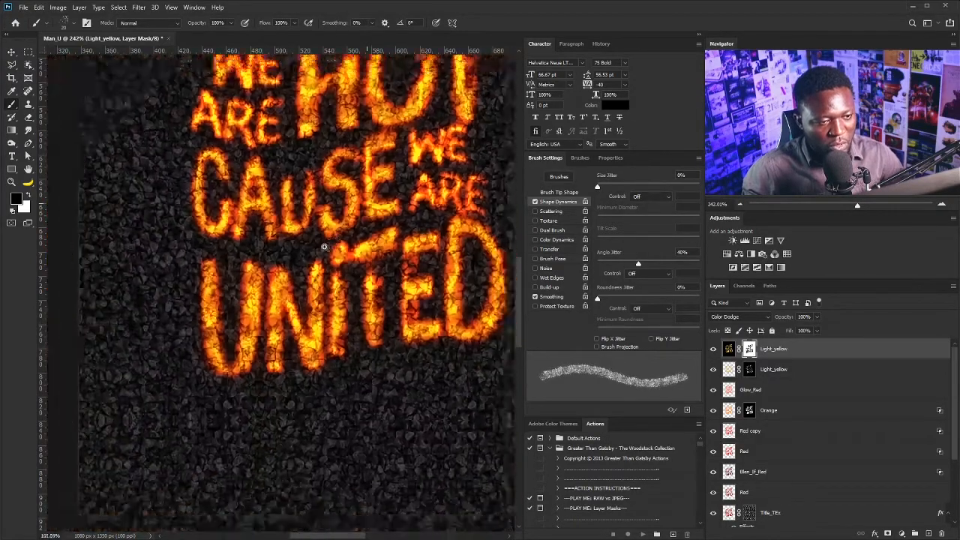
{"action": "left_click_drag", "start_coordinate": [308, 202], "coordinate": [324, 316]}
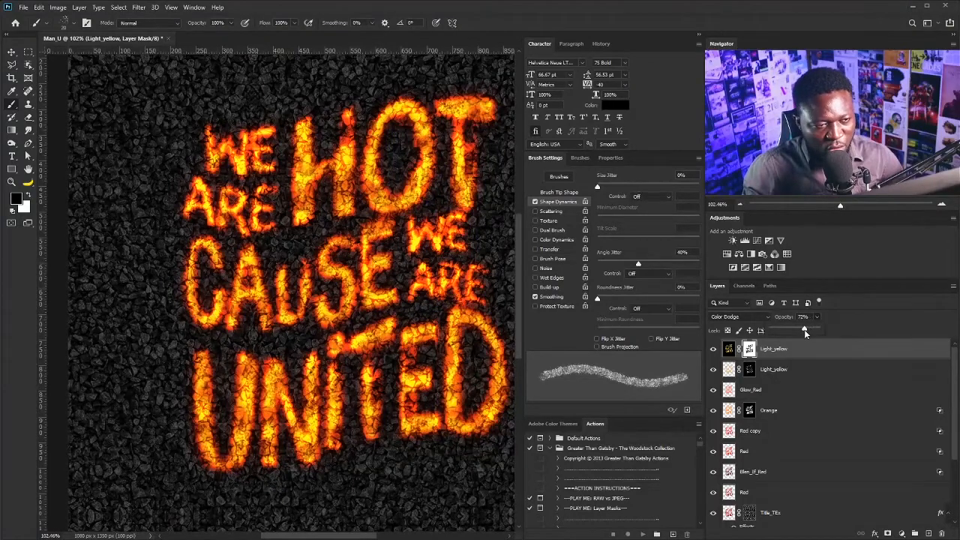
{"action": "left_click_drag", "start_coordinate": [805, 330], "coordinate": [803, 332]}
{"action": "scroll", "coordinate": [387, 312], "scroll_direction": "up", "scroll_amount": 3}
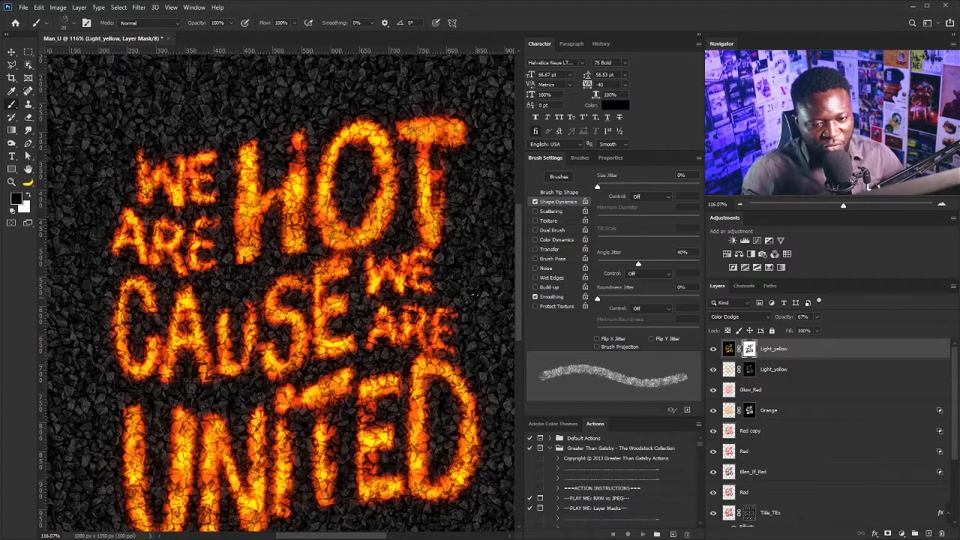
Step: Paint small orange ember specks on the top Light_yellow layer itself, on the gravel just above the word CAUSE
{"action": "left_click", "coordinate": [724, 351]}
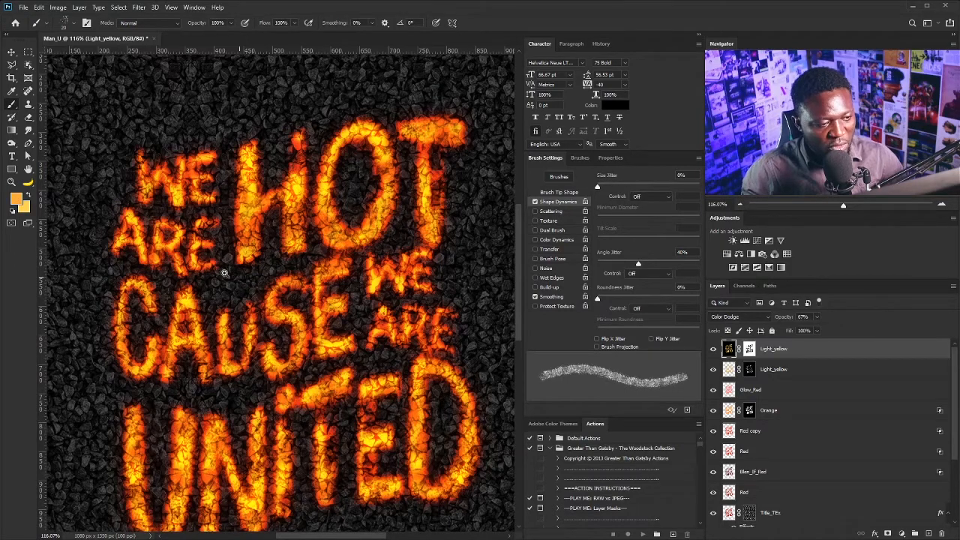
{"action": "mouse_move", "coordinate": [225, 274]}
{"action": "left_mouse_down"}
{"action": "mouse_move", "coordinate": [235, 313]}
{"action": "mouse_move", "coordinate": [247, 309]}
{"action": "left_mouse_up"}
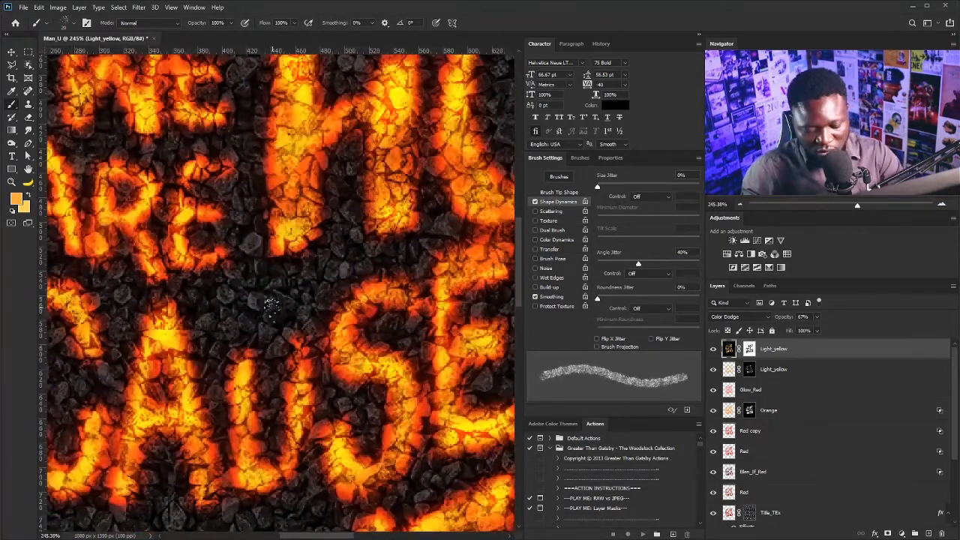
{"action": "key", "text": "bracketright"}
{"action": "key", "text": "bracketright"}
{"action": "key", "text": "bracketright"}
{"action": "key", "text": "bracketleft"}
{"action": "key", "text": "bracketleft"}
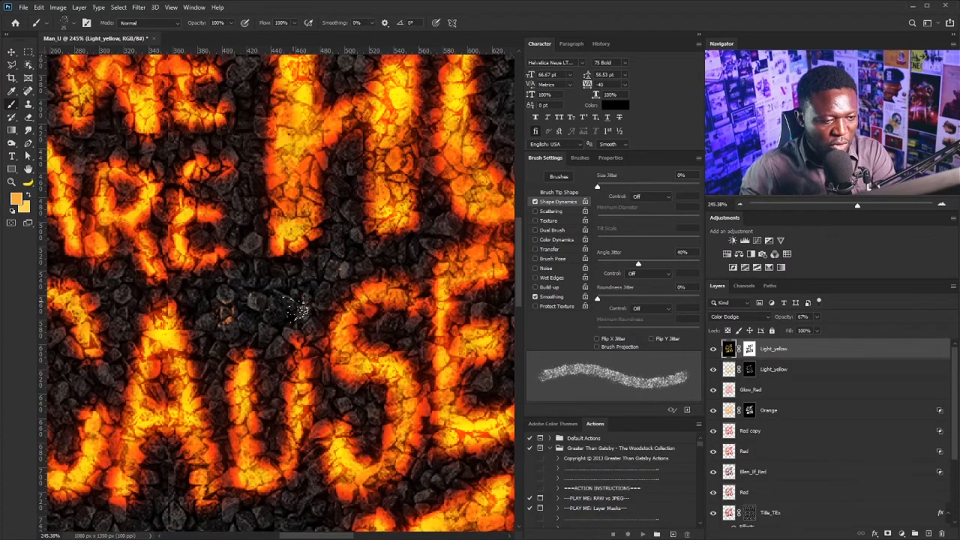
Step: Enlarge the spatter brush and paint orange ember specks on the gravel between CAUSE and UNITED
{"action": "scroll", "coordinate": [337, 262], "scroll_direction": "down", "scroll_amount": 4}
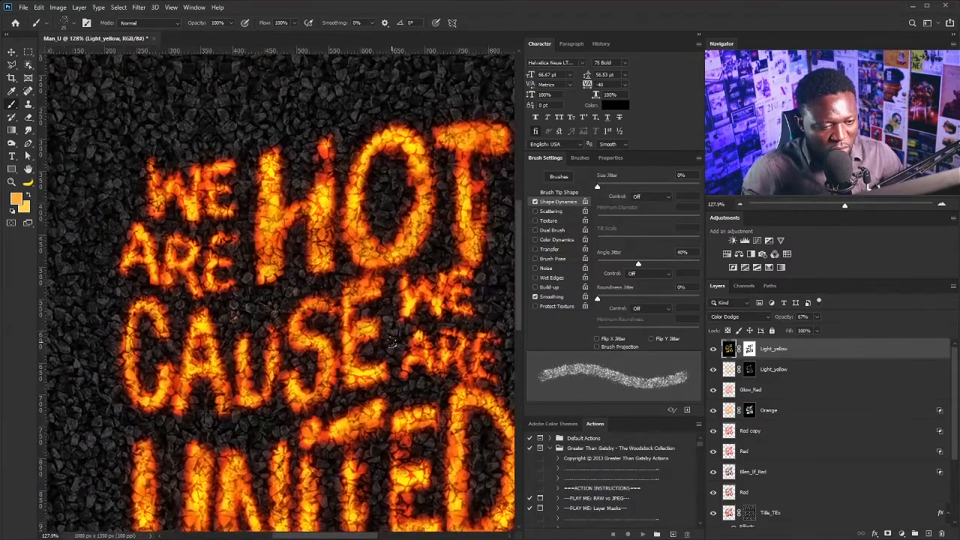
{"action": "key", "text": "bracketright"}
{"action": "key", "text": "bracketright"}
{"action": "key", "text": "bracketright"}
{"action": "key", "text": "bracketright"}
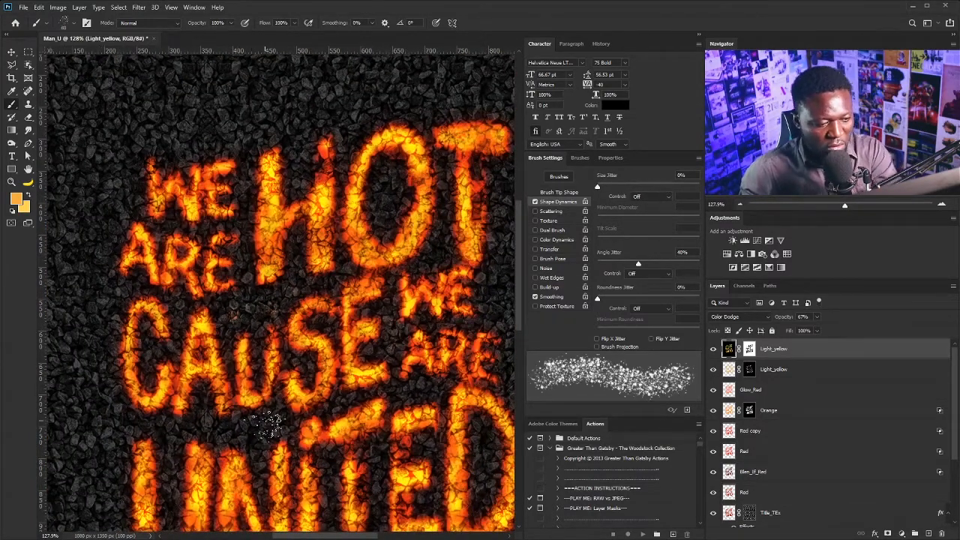
{"action": "key", "text": "bracketright"}
{"action": "key", "text": "bracketright"}
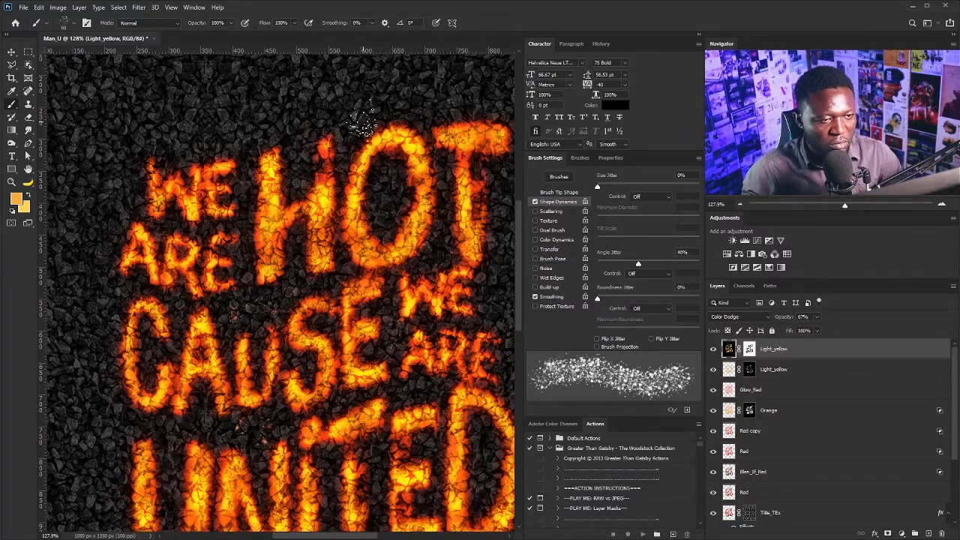
Step: Scatter more orange ember specks on the gravel around the edges of HOT, the smaller words and UNITED
{"action": "left_click_drag", "start_coordinate": [489, 114], "coordinate": [382, 188]}
{"action": "left_click_drag", "start_coordinate": [363, 352], "coordinate": [515, 210]}
{"action": "left_click_drag", "start_coordinate": [381, 501], "coordinate": [300, 365]}
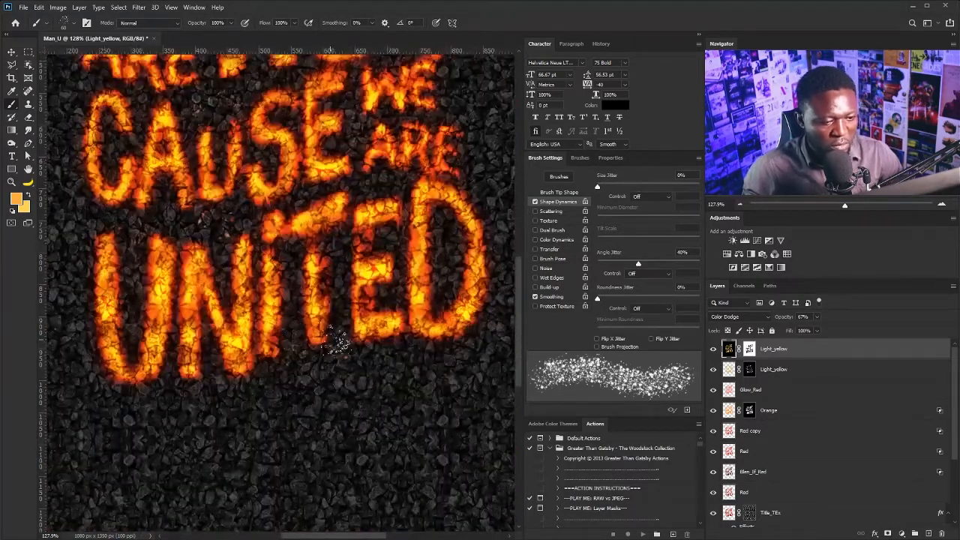
{"action": "left_click_drag", "start_coordinate": [461, 142], "coordinate": [375, 308]}
{"action": "scroll", "coordinate": [373, 308], "scroll_direction": "down", "scroll_amount": 5}
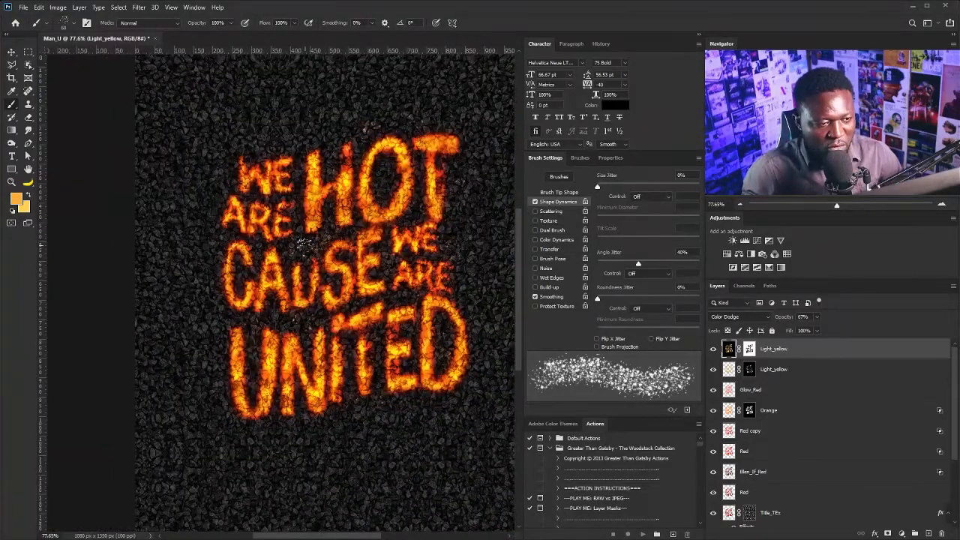
{"action": "left_click_drag", "start_coordinate": [366, 219], "coordinate": [334, 253]}
{"action": "scroll", "coordinate": [171, 348], "scroll_direction": "up", "scroll_amount": 1}
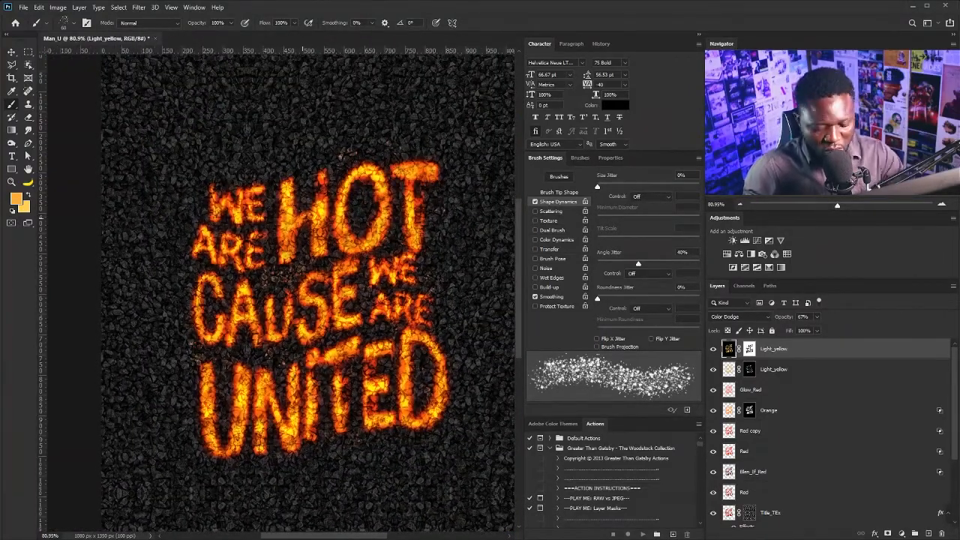
{"action": "scroll", "coordinate": [402, 212], "scroll_direction": "down", "scroll_amount": 1}
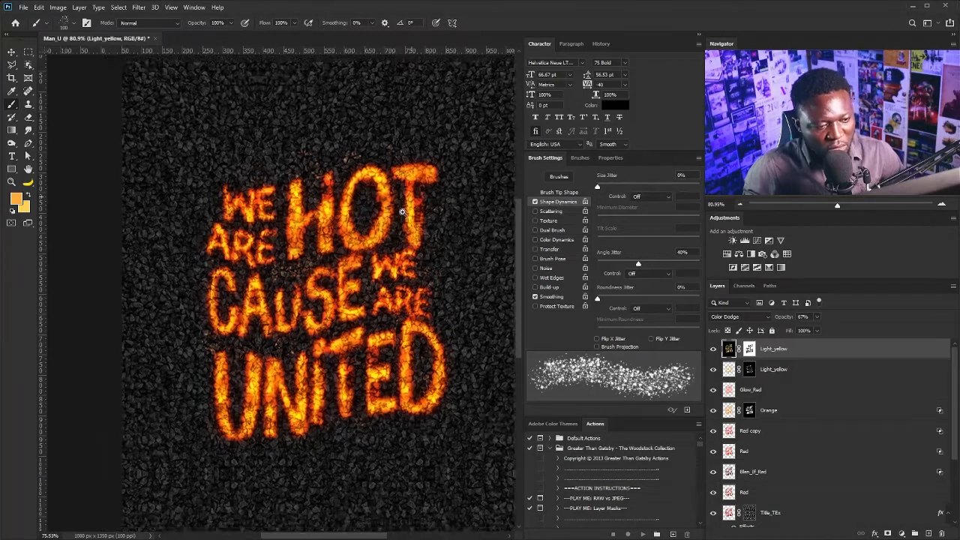
{"action": "left_click_drag", "start_coordinate": [402, 212], "coordinate": [401, 223]}
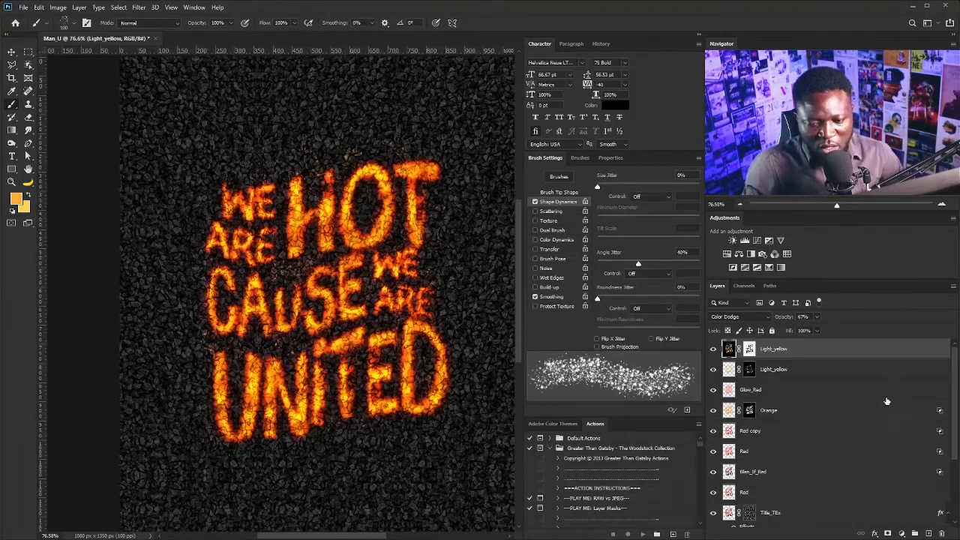
Step: Group the layers from the top Light_yellow down to Title_TEx and name the group Fire
{"action": "scroll", "coordinate": [808, 466], "scroll_direction": "down", "scroll_amount": 3}
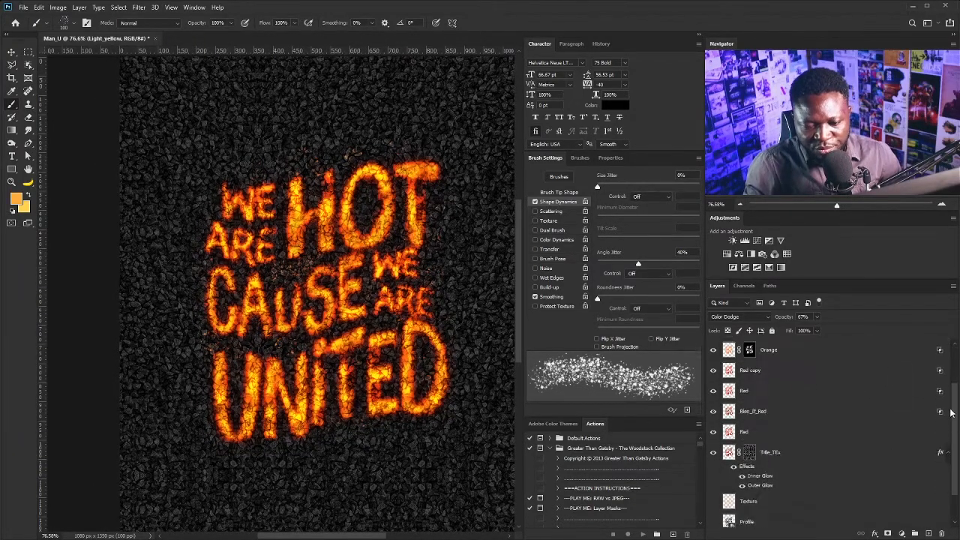
{"action": "left_click", "coordinate": [790, 447], "text": "shift"}
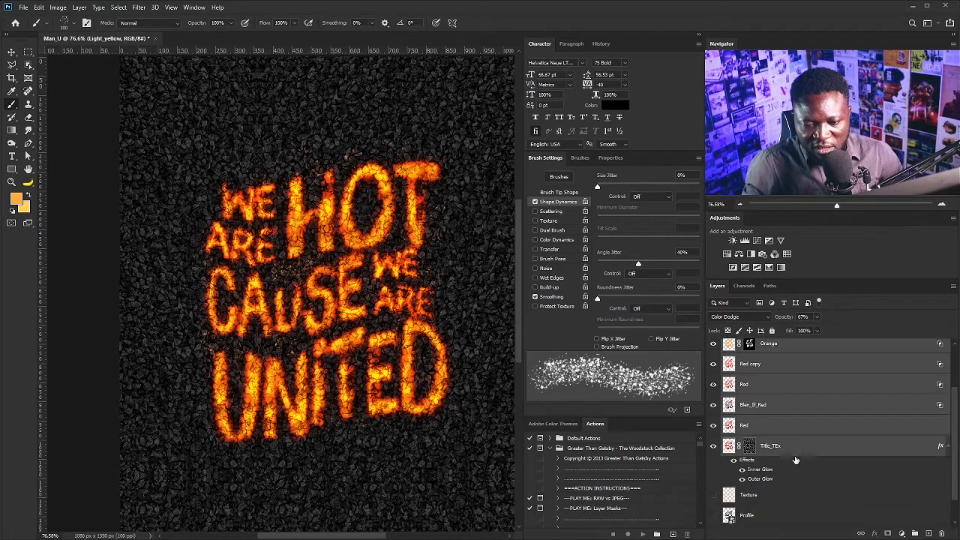
{"action": "key", "text": "ctrl+g"}
{"action": "double_click", "coordinate": [753, 345]}
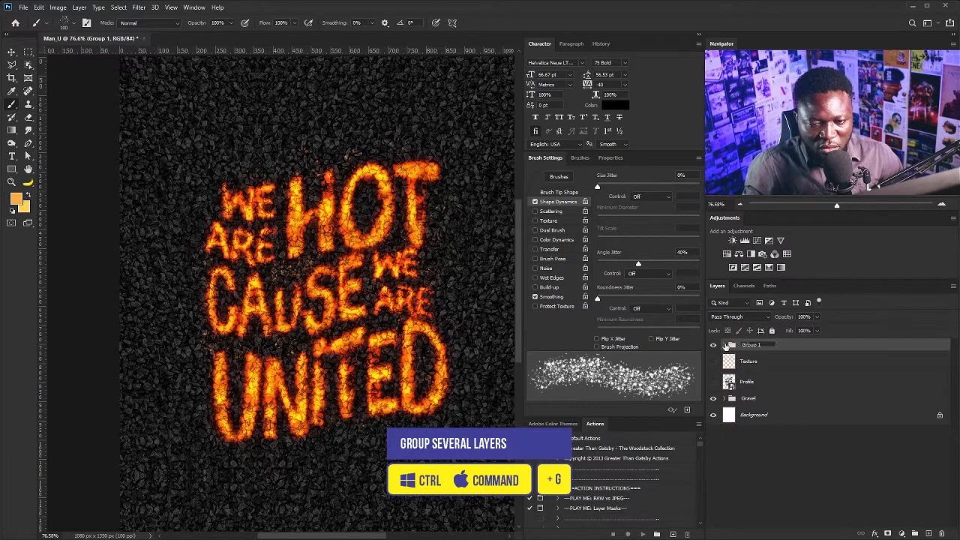
{"action": "type", "text": "Fire"}
{"action": "key", "text": "Return"}
Step: Place the noise-texture-background-vector-15282558 image above the Fire group and set its blend mode to Soft Light
{"action": "key", "text": "v"}
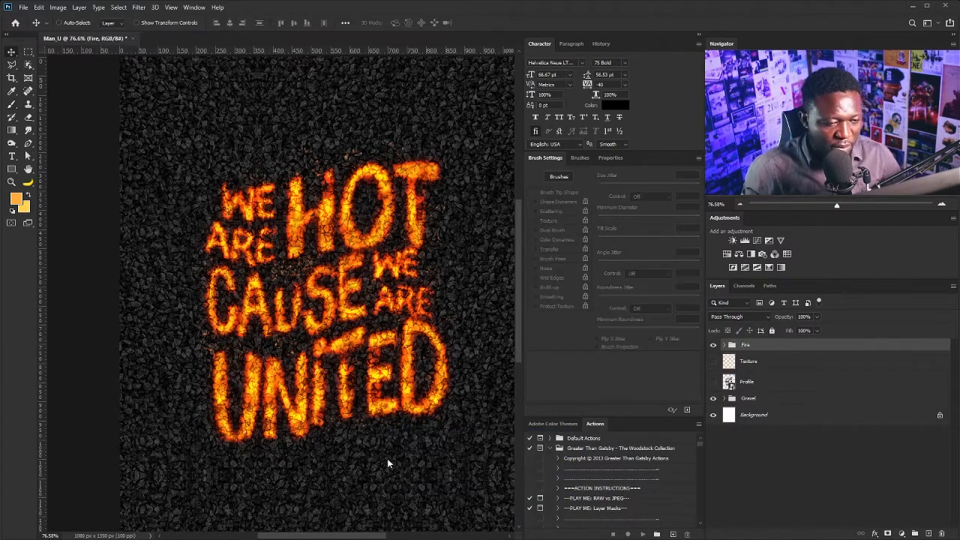
{"action": "left_click_drag", "start_coordinate": [343, 325], "coordinate": [343, 326]}
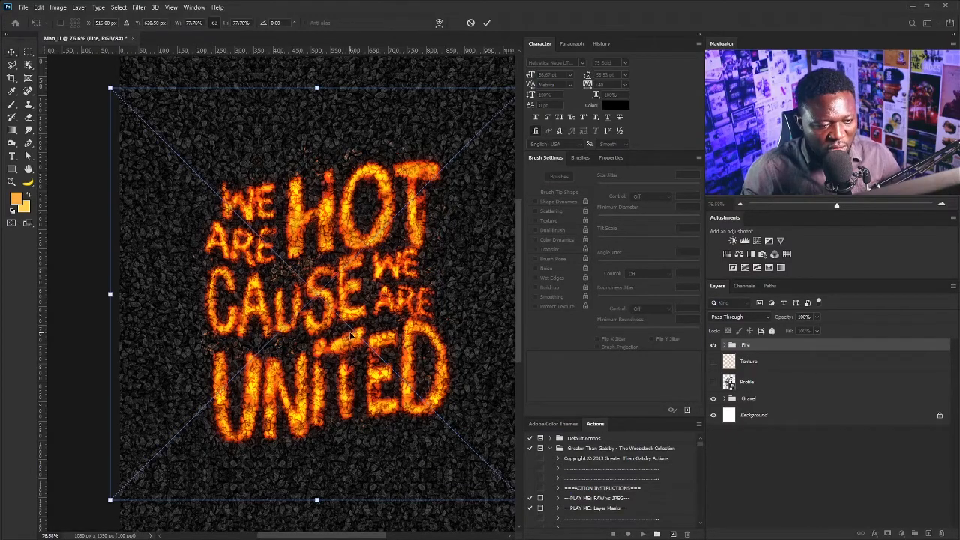
{"action": "key", "text": "Return"}
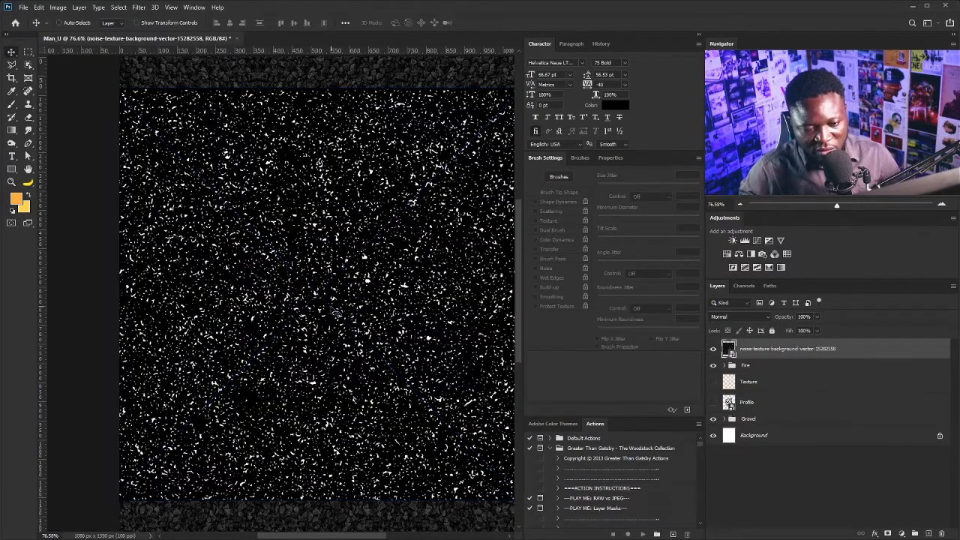
{"action": "left_click", "coordinate": [734, 316]}
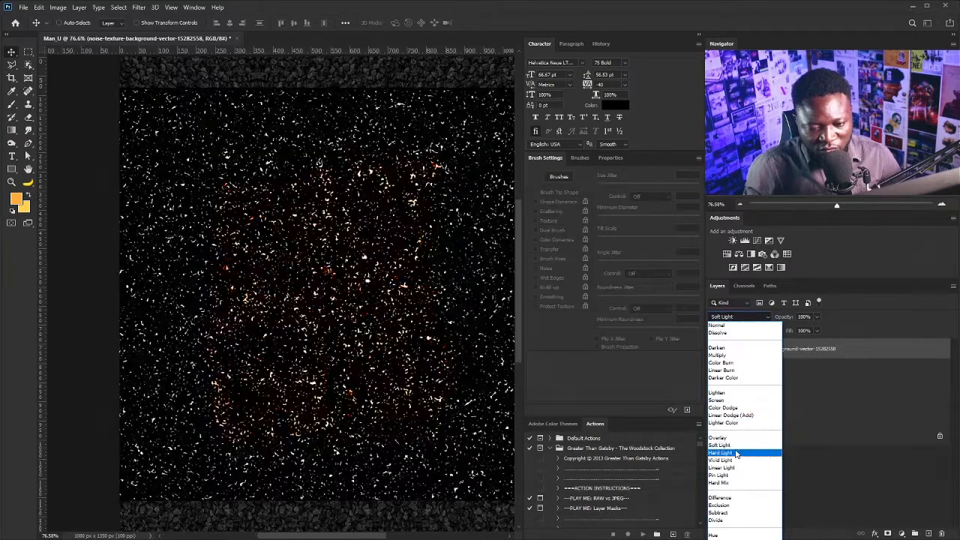
{"action": "left_click", "coordinate": [734, 445]}
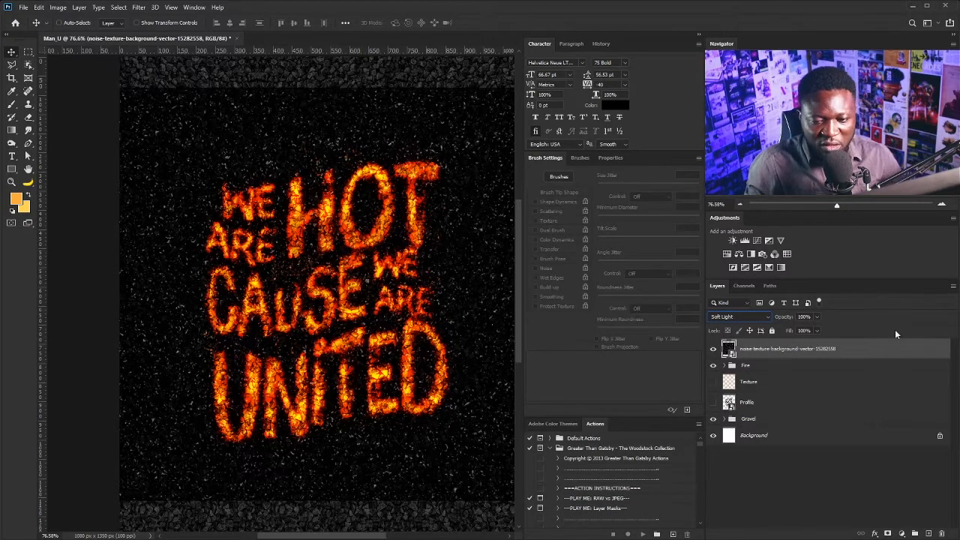
Step: Split the noise texture layer's Blend If dark slider for the underlying layer to 14/146 and lower the layer's opacity to 63%
{"action": "double_click", "coordinate": [938, 356]}
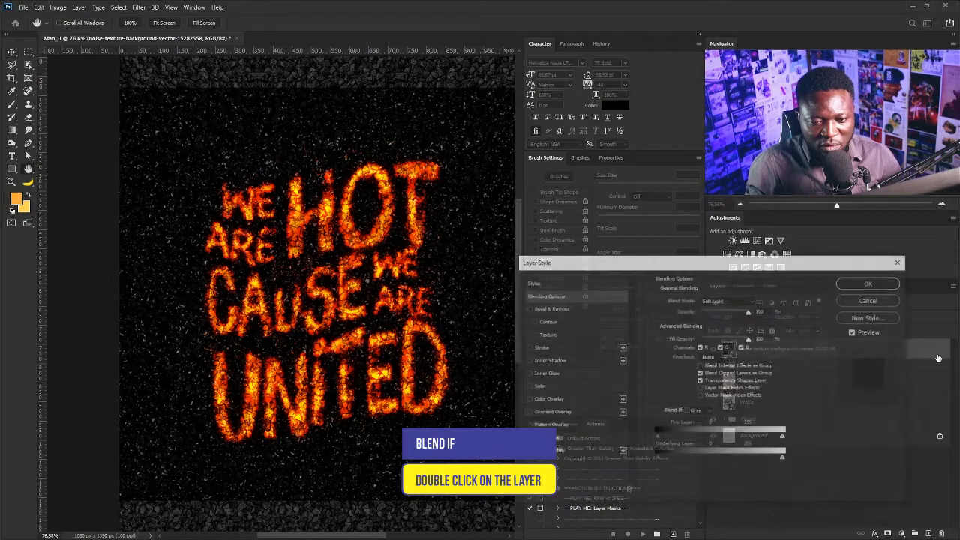
{"action": "left_click_drag", "start_coordinate": [660, 459], "coordinate": [714, 459]}
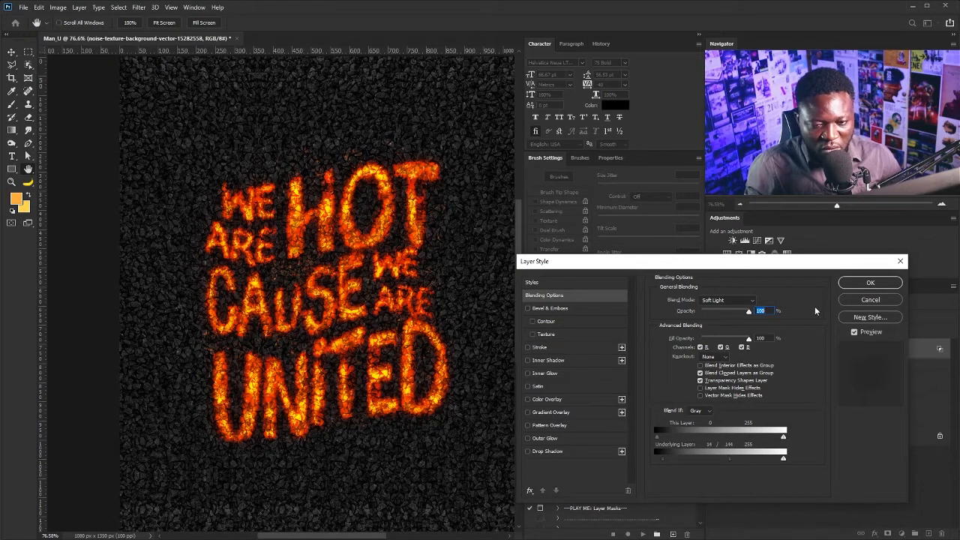
{"action": "left_click", "coordinate": [857, 285]}
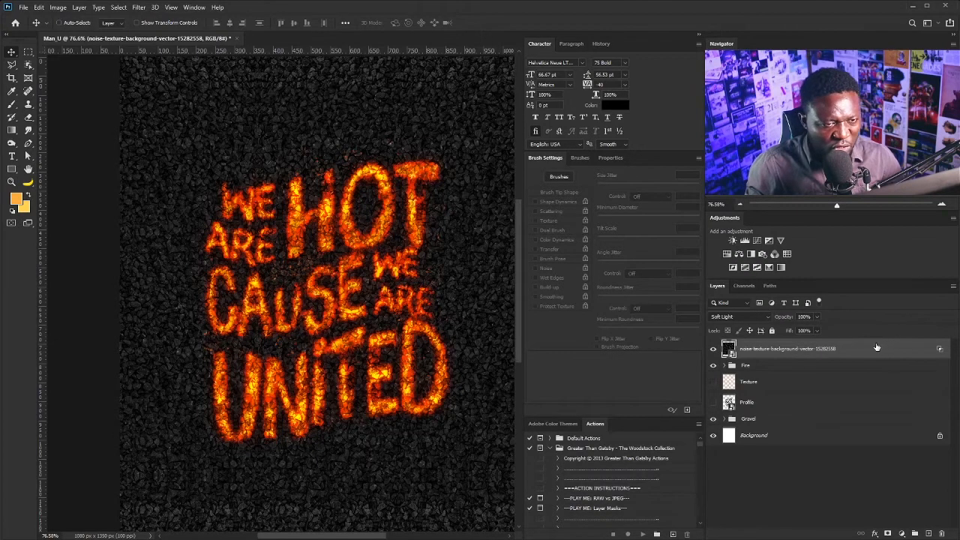
{"action": "left_click", "coordinate": [817, 317]}
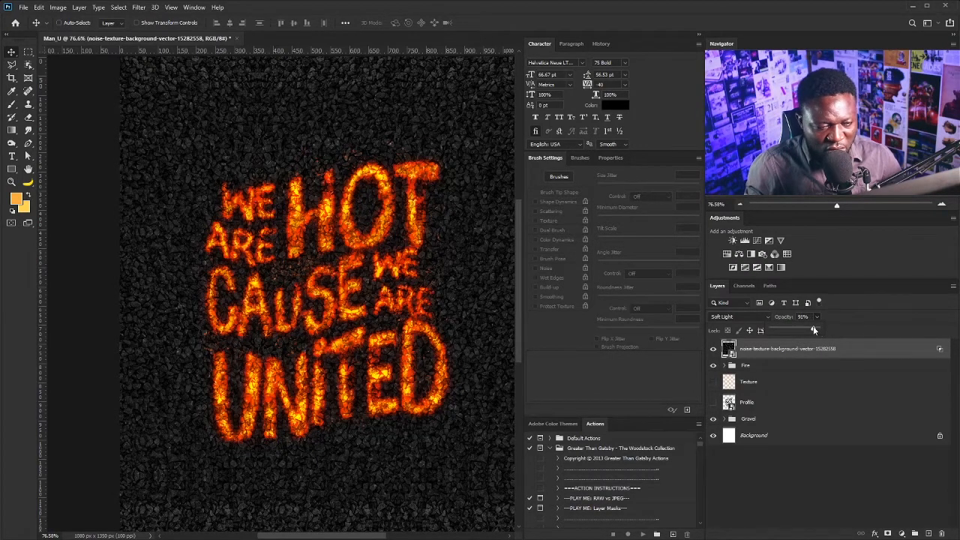
{"action": "mouse_move", "coordinate": [814, 330]}
{"action": "left_mouse_down"}
{"action": "mouse_move", "coordinate": [794, 330]}
{"action": "mouse_move", "coordinate": [806, 330]}
{"action": "left_mouse_up"}
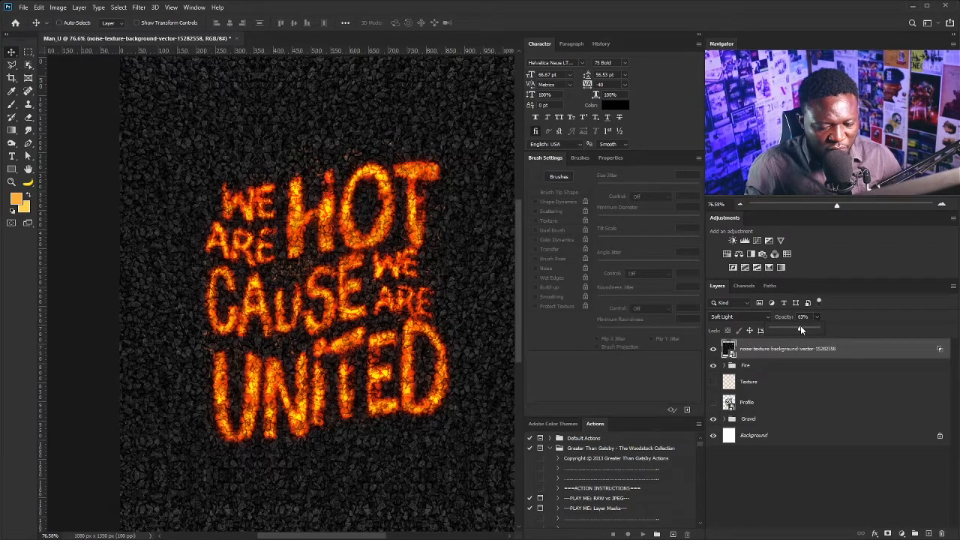
Step: Load the Profile layer's lettering as a selection, fill it with bright red on a new top layer, and deselect
{"action": "left_click", "coordinate": [728, 403], "text": "ctrl"}
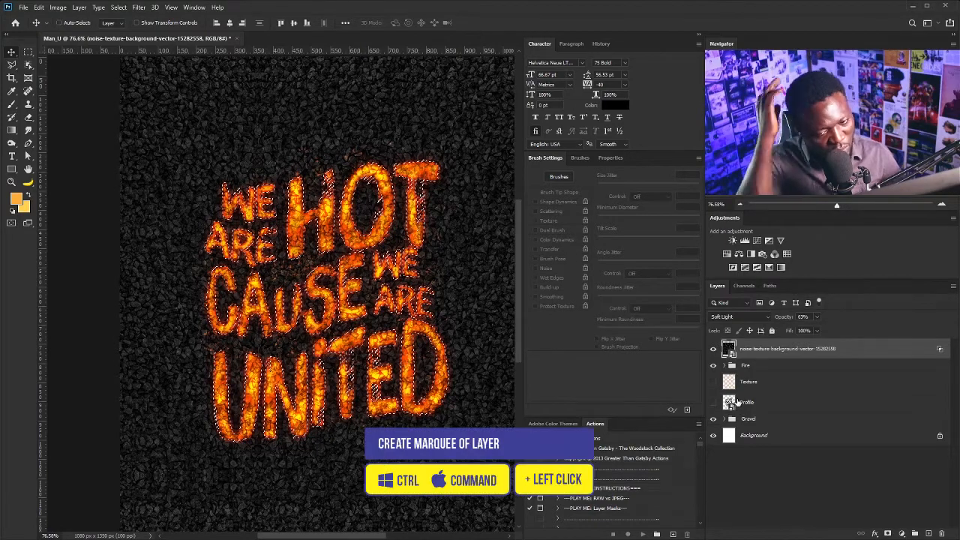
{"action": "left_click", "coordinate": [931, 534]}
{"action": "left_click", "coordinate": [17, 200]}
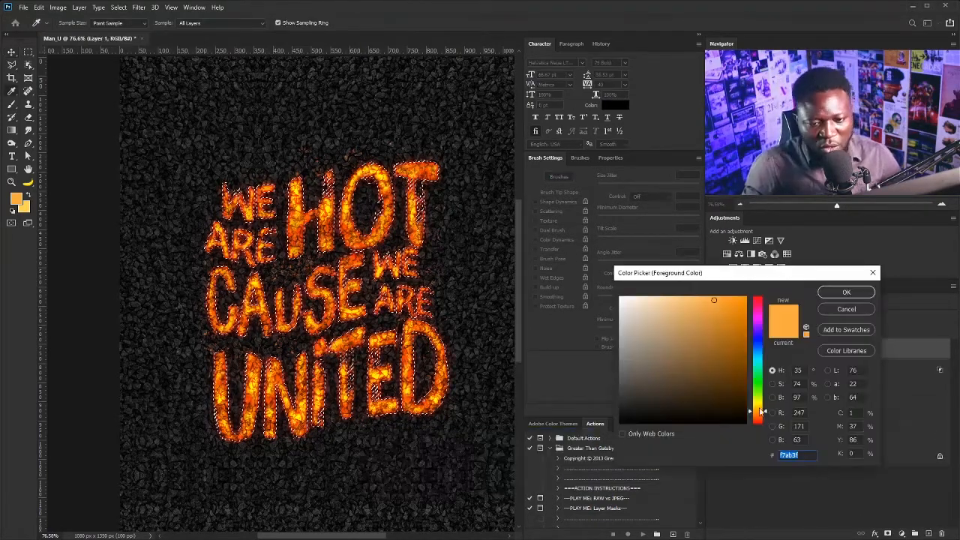
{"action": "left_click_drag", "start_coordinate": [758, 410], "coordinate": [759, 427]}
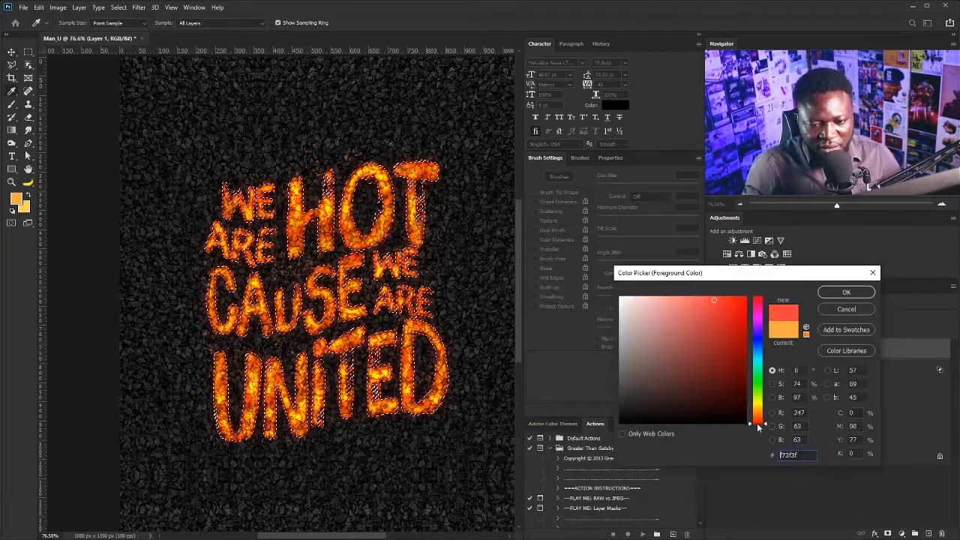
{"action": "left_click", "coordinate": [846, 292]}
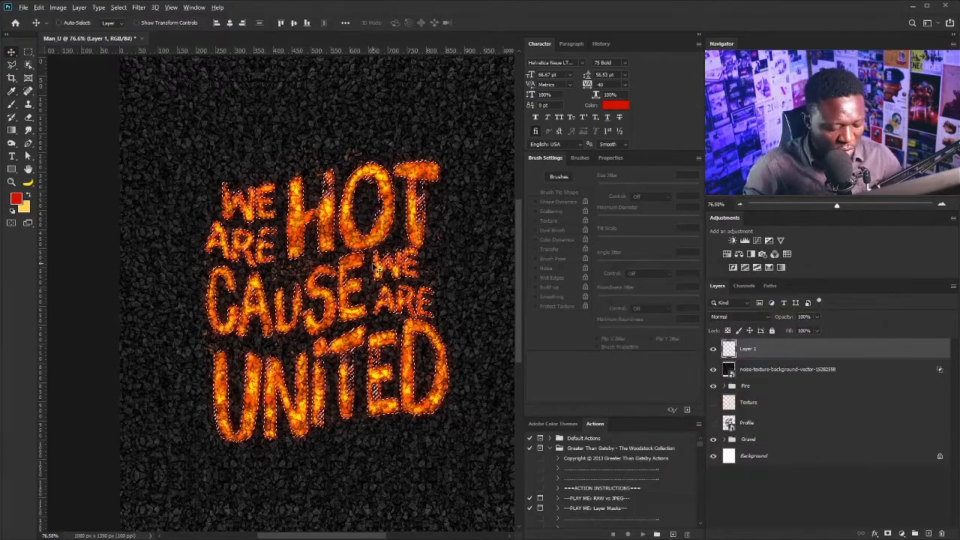
{"action": "key", "text": "alt+BackSpace"}
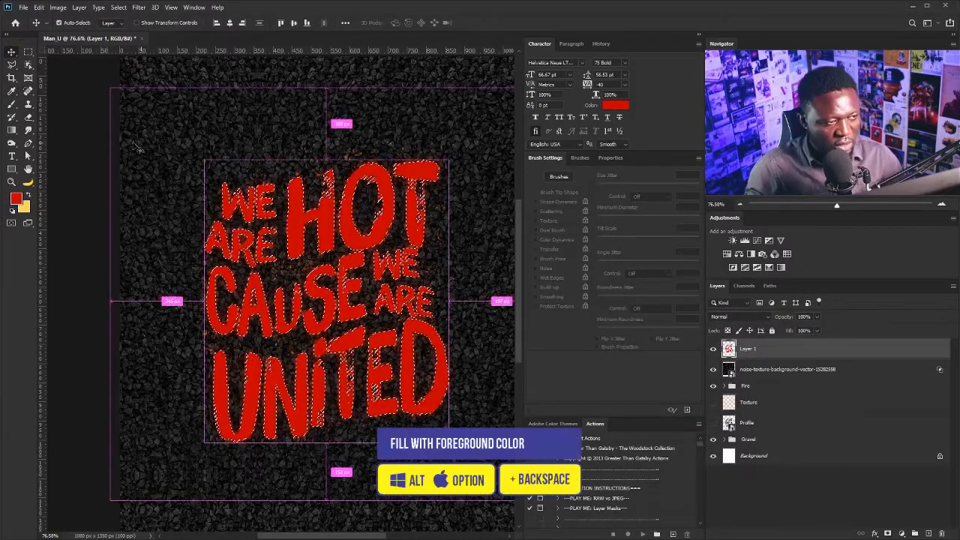
{"action": "key", "text": "ctrl+d"}
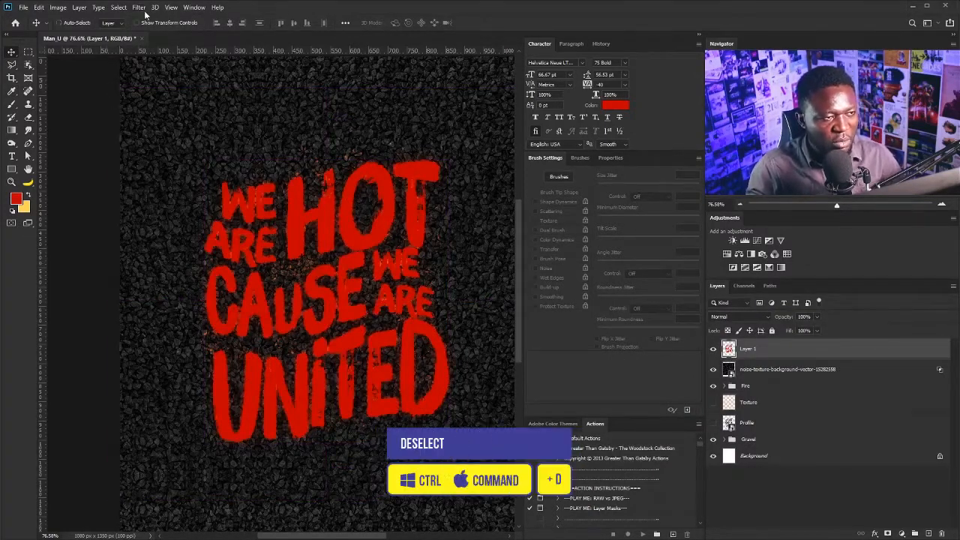
Step: Apply a Gaussian Blur with a radius of 29.1 pixels to the red lettering layer
{"action": "left_click", "coordinate": [139, 8]}
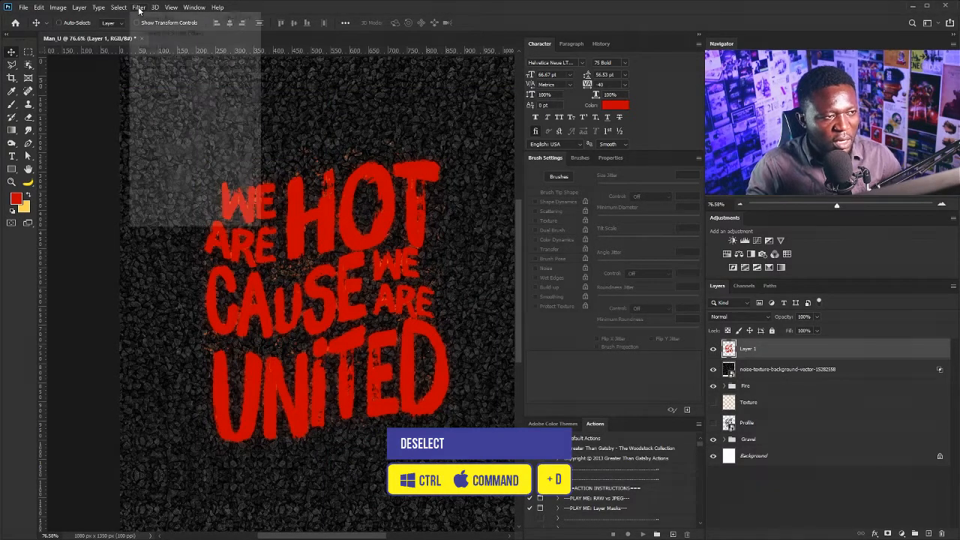
{"action": "mouse_move", "coordinate": [221, 123]}
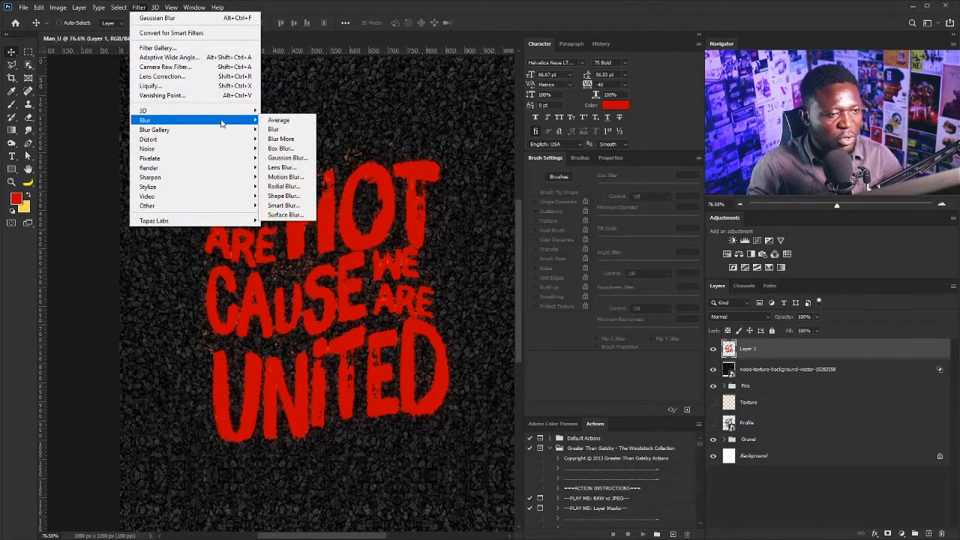
{"action": "left_click", "coordinate": [285, 158]}
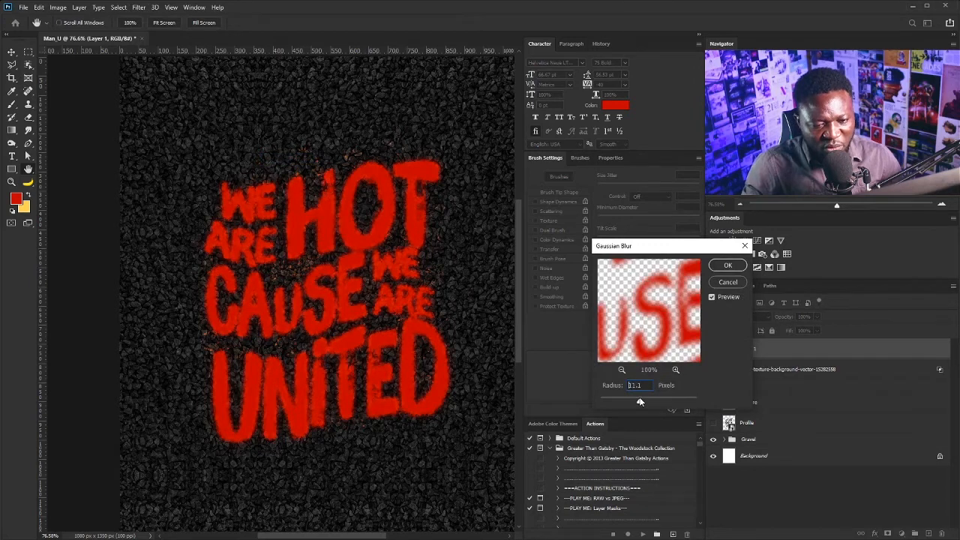
{"action": "left_click_drag", "start_coordinate": [640, 403], "coordinate": [649, 405]}
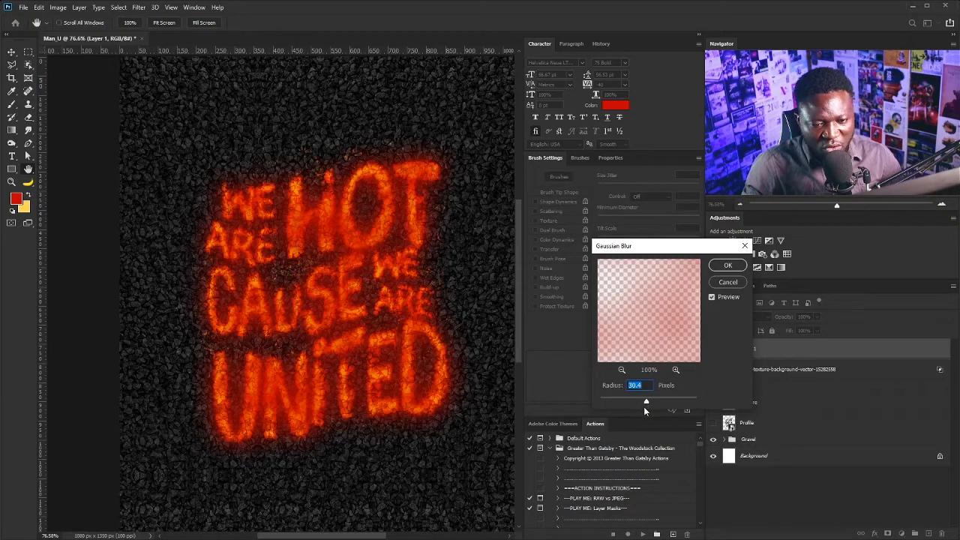
{"action": "left_click_drag", "start_coordinate": [646, 402], "coordinate": [645, 401]}
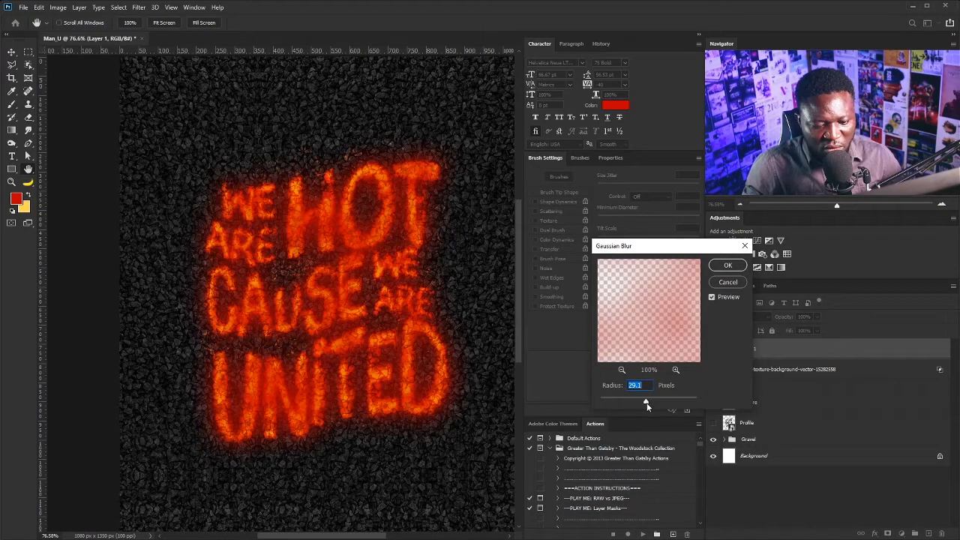
{"action": "left_click", "coordinate": [728, 265]}
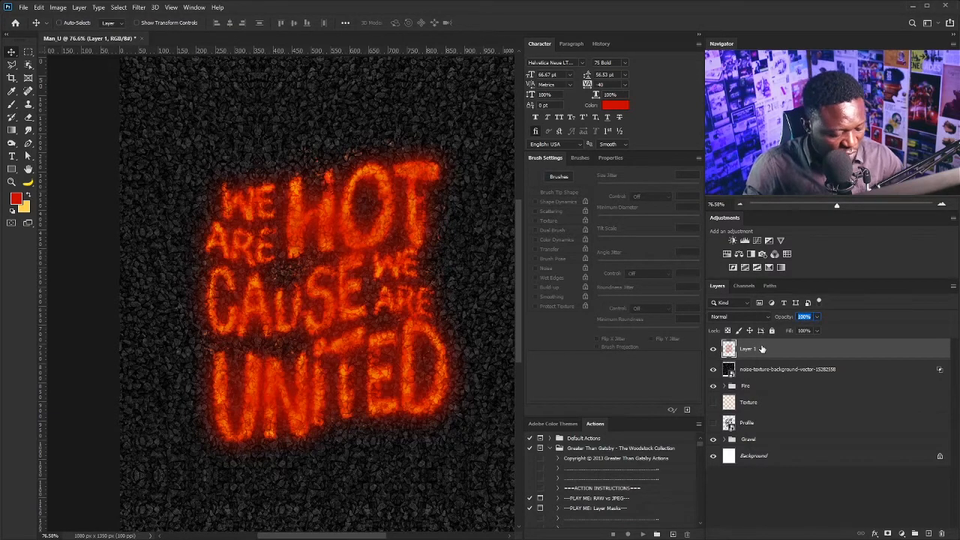
Step: Set the blurred red layer's opacity to 51% and its blend mode to Screen
{"action": "type", "text": "51"}
{"action": "left_click", "coordinate": [743, 321]}
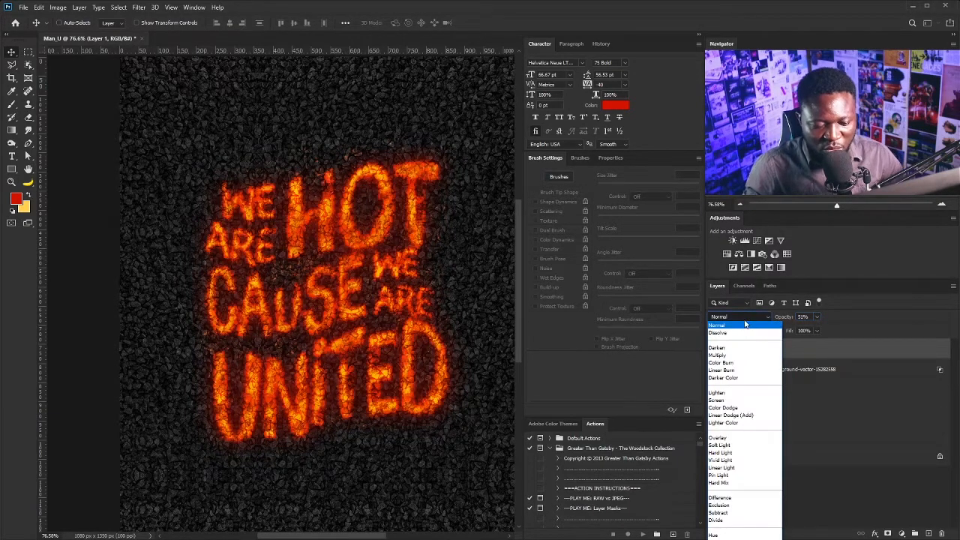
{"action": "left_click", "coordinate": [718, 399]}
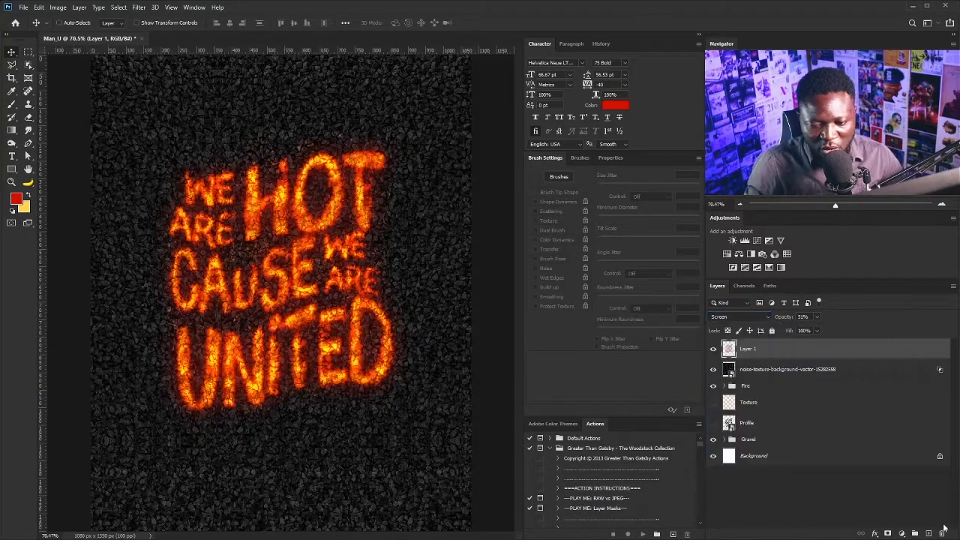
Step: Add a new empty layer named Red above the blurred glow layer
{"action": "left_click", "coordinate": [930, 534], "text": "alt"}
{"action": "type", "text": "Red"}
{"action": "key", "text": "Return"}
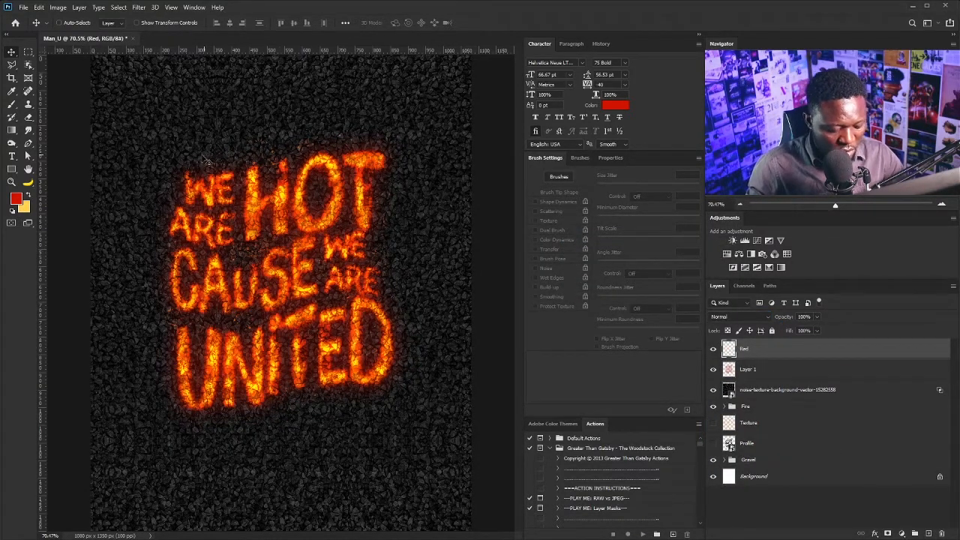
Step: Choose the soft round brush with 0% hardness and enlarge it to 600 px
{"action": "key", "text": "b"}
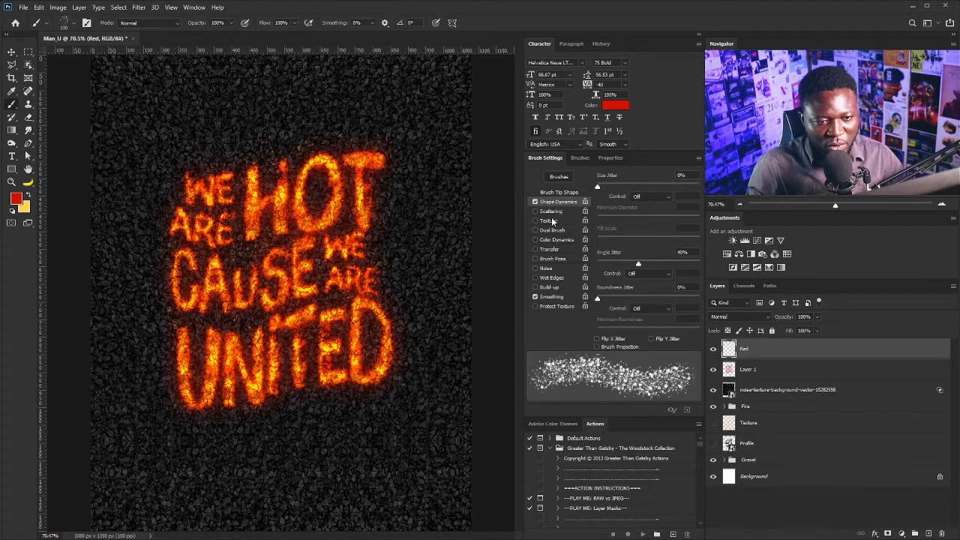
{"action": "left_click", "coordinate": [559, 193]}
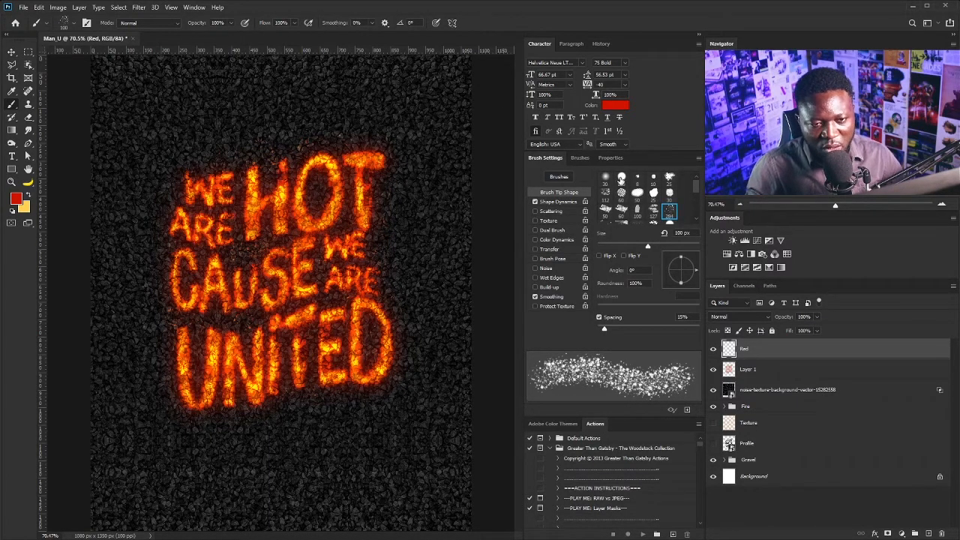
{"action": "left_click", "coordinate": [606, 180]}
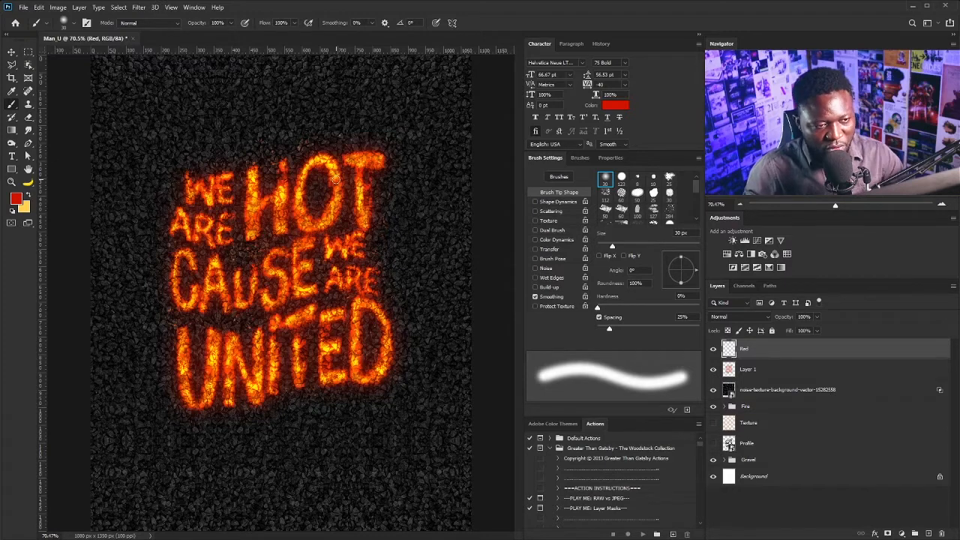
{"action": "key", "text": "bracketright"}
{"action": "key", "text": "bracketright"}
{"action": "key", "text": "bracketright"}
{"action": "key", "text": "bracketright"}
{"action": "key", "text": "bracketright"}
{"action": "key", "text": "bracketright"}
{"action": "key", "text": "bracketright"}
{"action": "key", "text": "bracketright"}
{"action": "key", "text": "bracketright"}
{"action": "key", "text": "bracketright"}
{"action": "key", "text": "bracketright"}
{"action": "key", "text": "bracketright"}
{"action": "key", "text": "bracketright"}
{"action": "key", "text": "bracketright"}
{"action": "key", "text": "bracketright"}
{"action": "key", "text": "bracketright"}
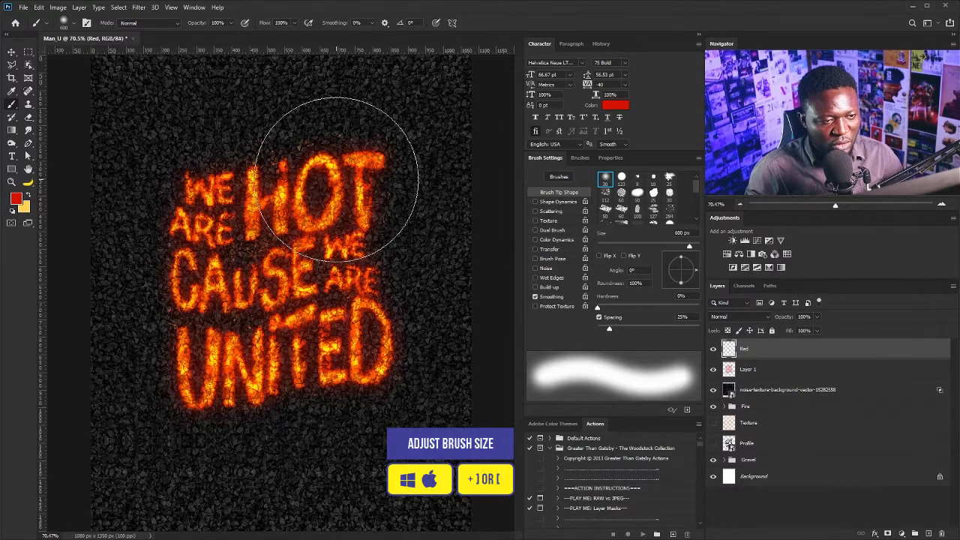
Step: Paint a large red glow at the canvas's upper edge and a smaller one beside HOT with the brush reduced to 200 px
{"action": "scroll", "coordinate": [267, 298], "scroll_direction": "down", "scroll_amount": 2}
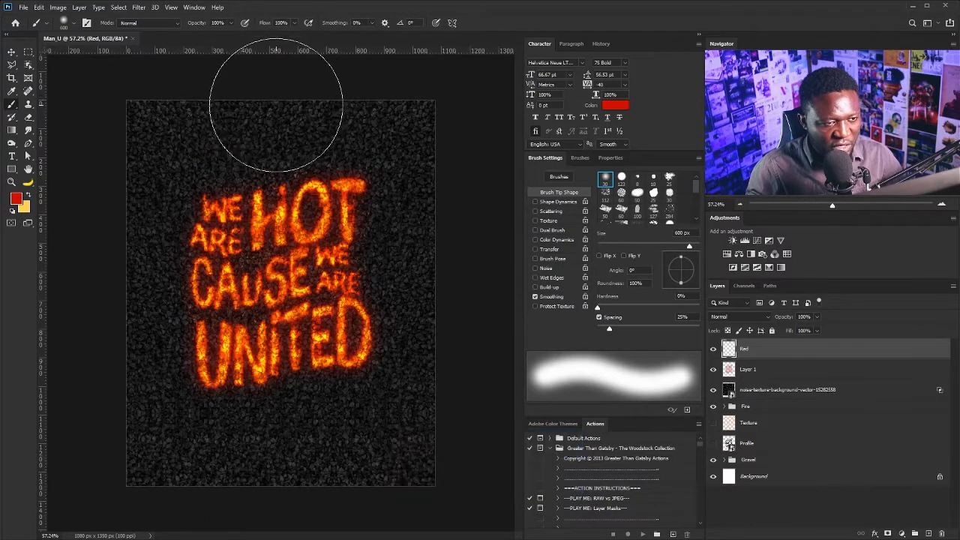
{"action": "left_click", "coordinate": [281, 71]}
{"action": "key", "text": "bracketleft"}
{"action": "key", "text": "bracketleft"}
{"action": "key", "text": "bracketleft"}
{"action": "key", "text": "bracketleft"}
{"action": "key", "text": "bracketleft"}
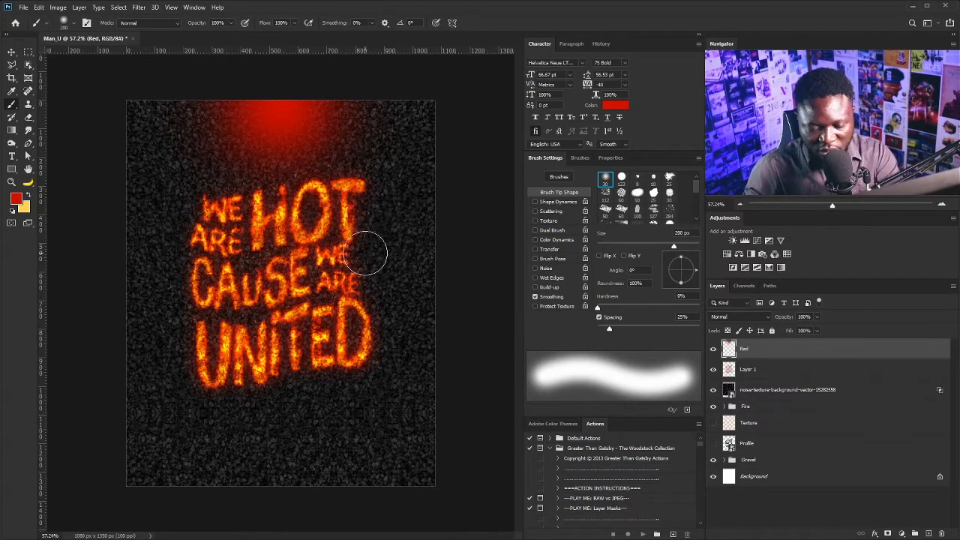
{"action": "left_click", "coordinate": [381, 219]}
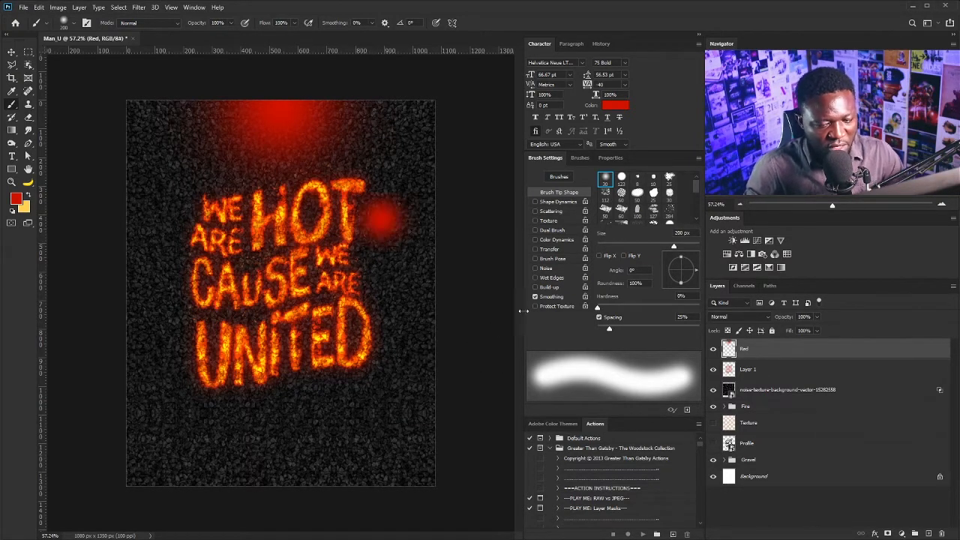
{"action": "key", "text": "v"}
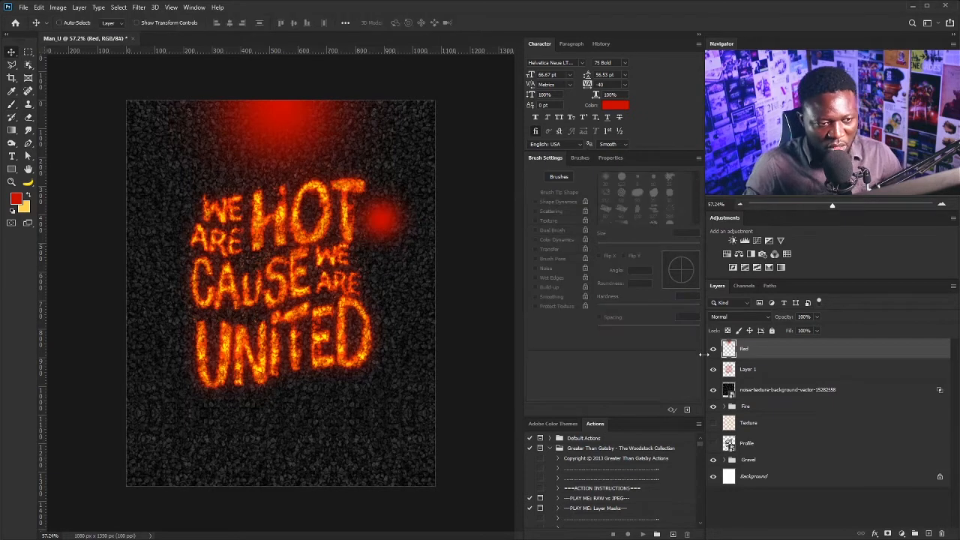
Step: Split the Red layer's Blend If dark slider for the underlying layer to about 39/158 so the glow blends into the gravel
{"action": "double_click", "coordinate": [937, 352]}
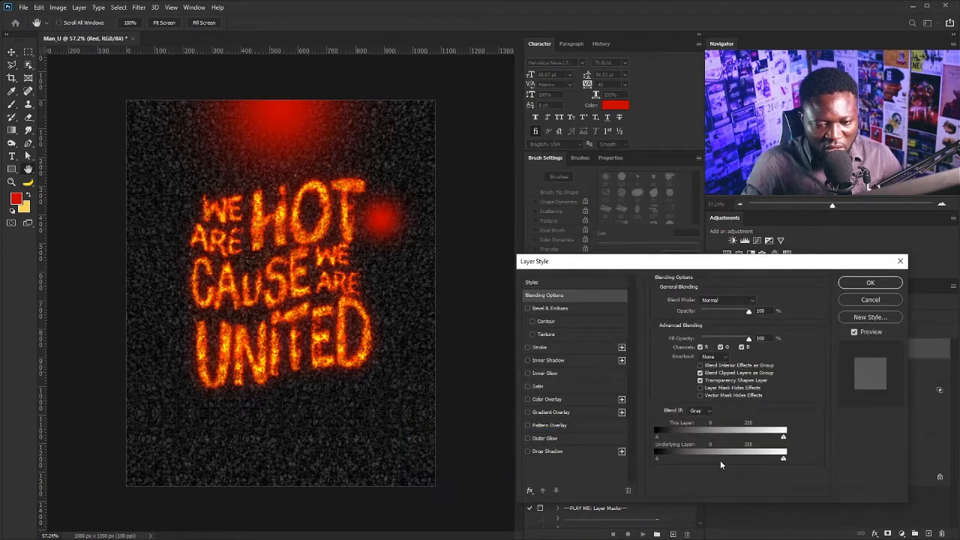
{"action": "left_click_drag", "start_coordinate": [657, 460], "coordinate": [700, 456]}
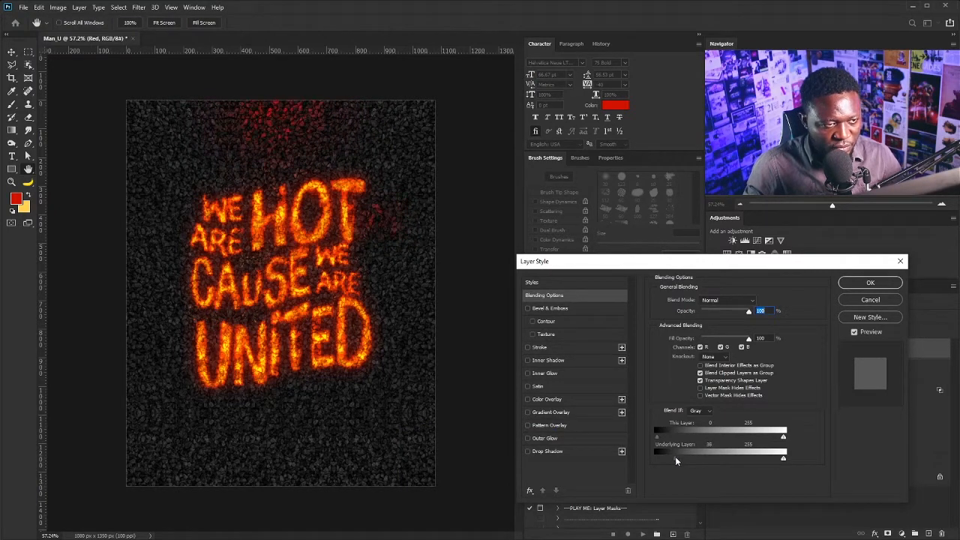
{"action": "left_click_drag", "start_coordinate": [680, 456], "coordinate": [681, 458]}
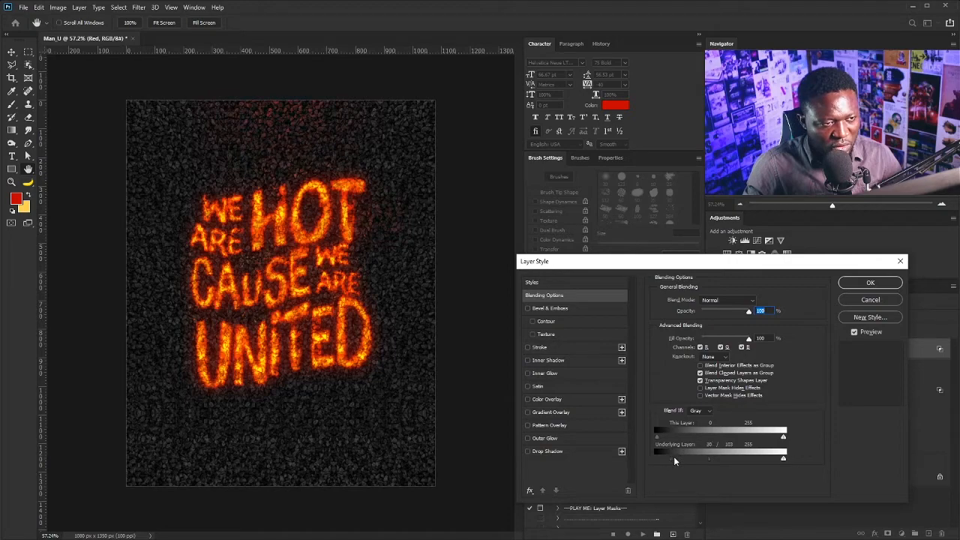
{"action": "left_click_drag", "start_coordinate": [715, 459], "coordinate": [714, 459]}
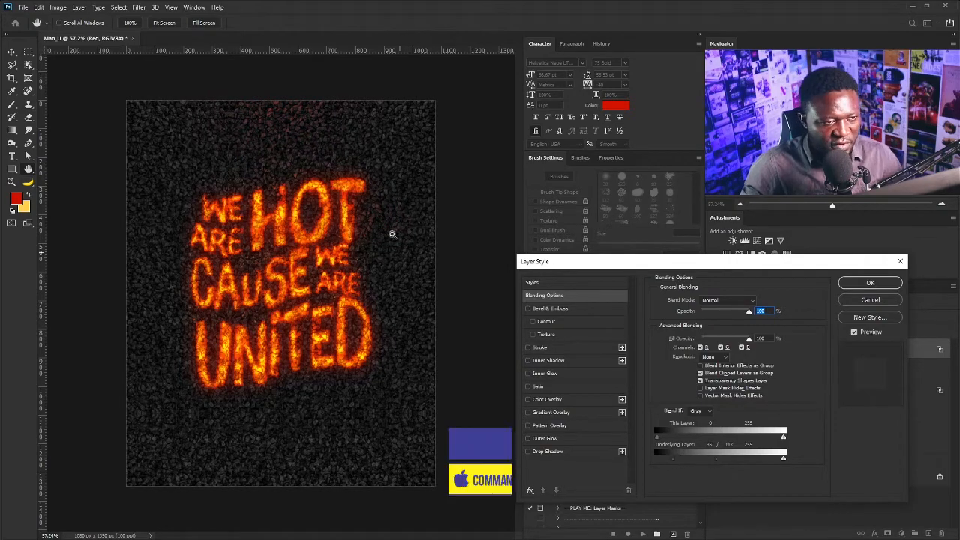
{"action": "scroll", "coordinate": [289, 135], "scroll_direction": "up", "scroll_amount": 3}
{"action": "left_click_drag", "start_coordinate": [288, 140], "coordinate": [293, 208]}
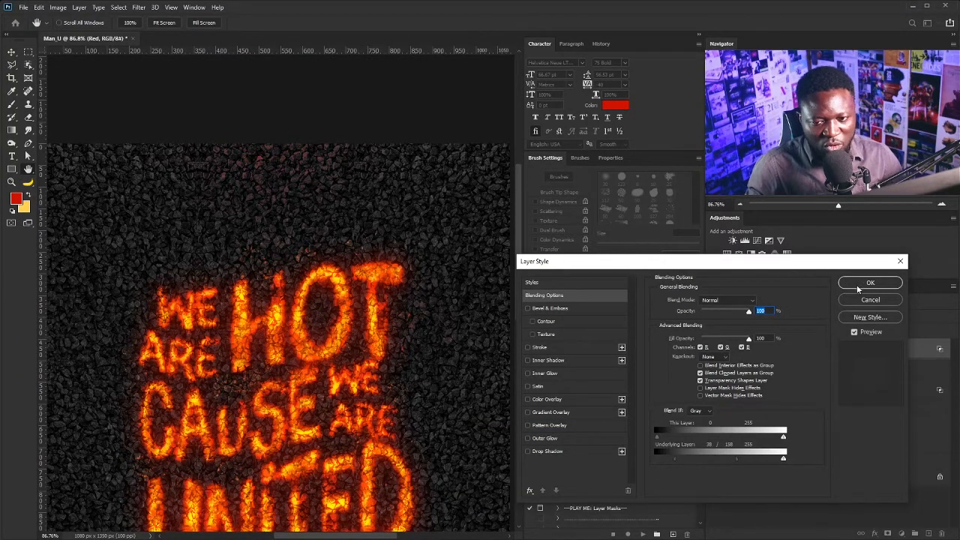
{"action": "left_click", "coordinate": [863, 287]}
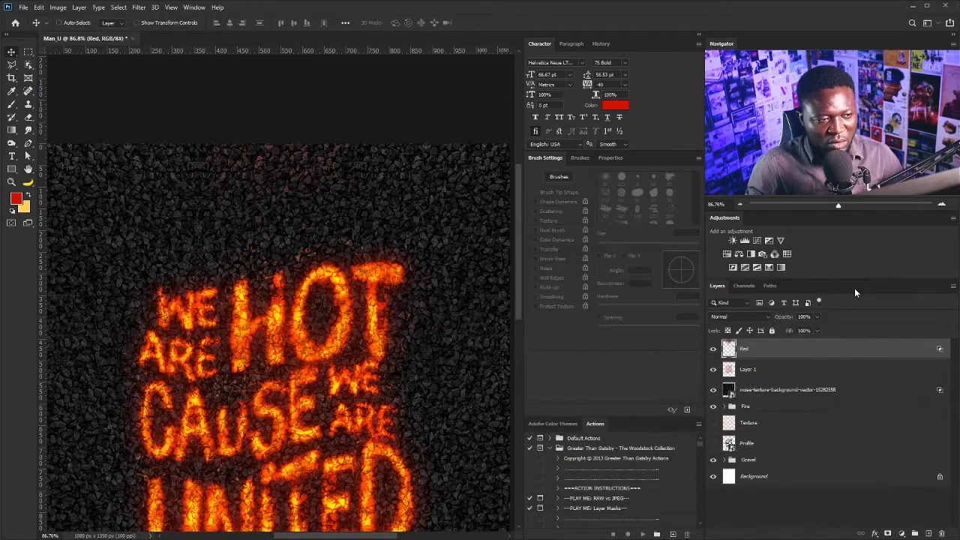
{"action": "left_click_drag", "start_coordinate": [354, 246], "coordinate": [309, 254]}
{"action": "left_click_drag", "start_coordinate": [316, 387], "coordinate": [294, 308]}
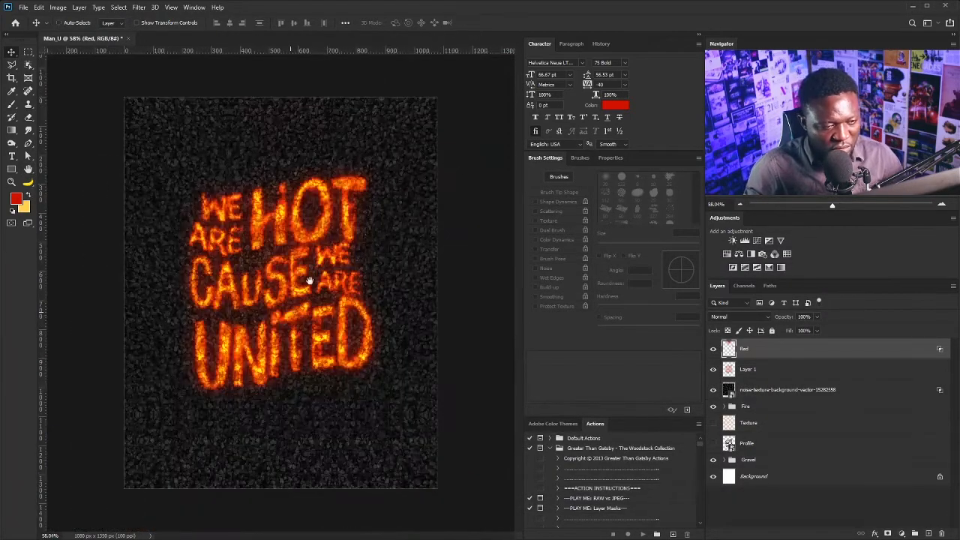
Step: Add a Curves adjustment above the Red layer, lowering the white point and bending the midtones down to input 155, output 107
{"action": "left_click", "coordinate": [297, 238], "text": "ctrl"}
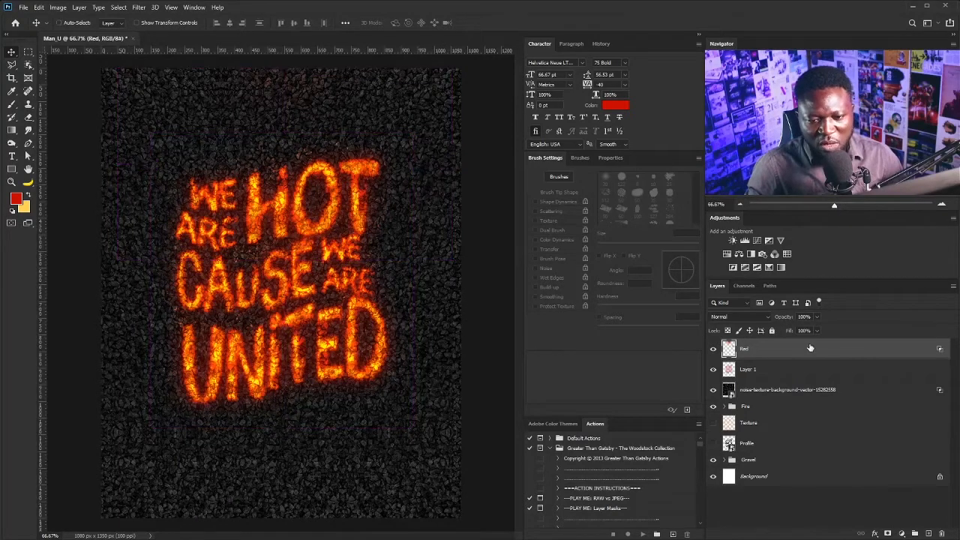
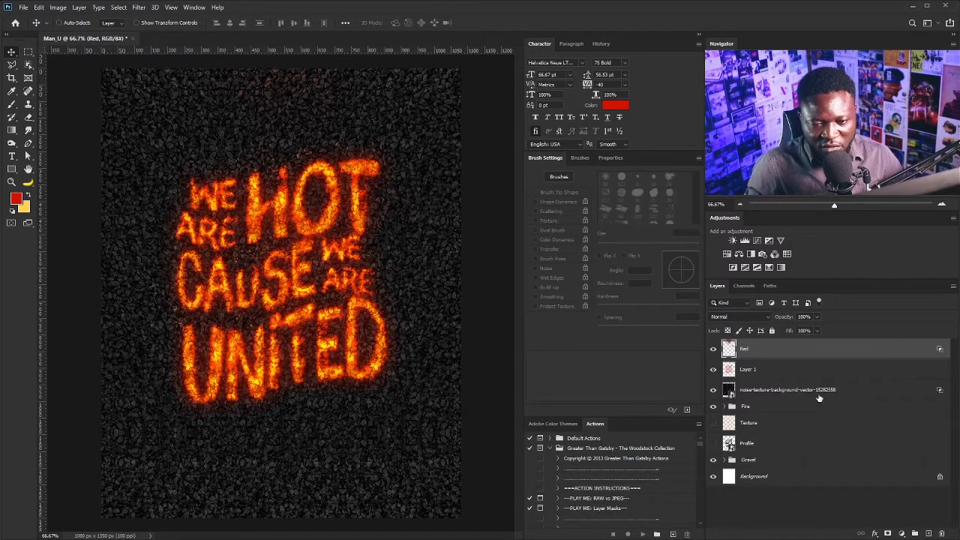
{"action": "left_click", "coordinate": [757, 240]}
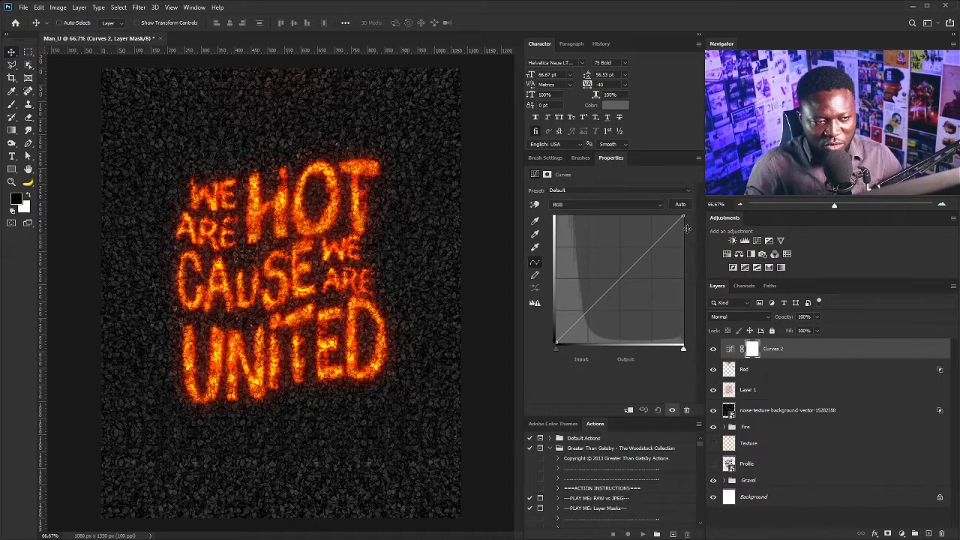
{"action": "left_click_drag", "start_coordinate": [635, 266], "coordinate": [634, 288]}
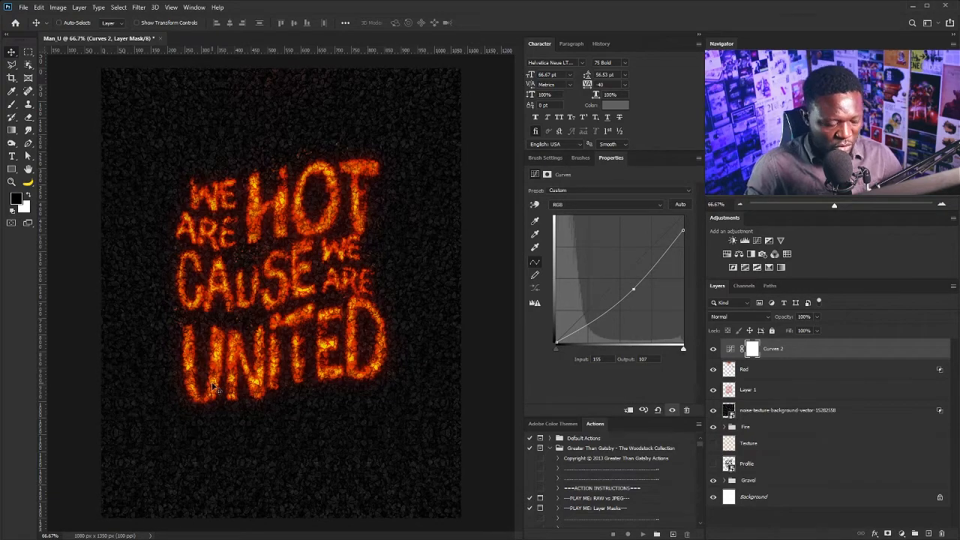
Step: Enlarge the soft black brush to 1000 px and paint the Curves mask over the middle of the lettering to remove the darkening there
{"action": "key", "text": "b"}
{"action": "key", "text": "bracketright"}
{"action": "key", "text": "bracketright"}
{"action": "key", "text": "bracketright"}
{"action": "key", "text": "bracketright"}
{"action": "key", "text": "bracketright"}
{"action": "key", "text": "bracketright"}
{"action": "key", "text": "bracketright"}
{"action": "key", "text": "bracketright"}
{"action": "key", "text": "bracketright"}
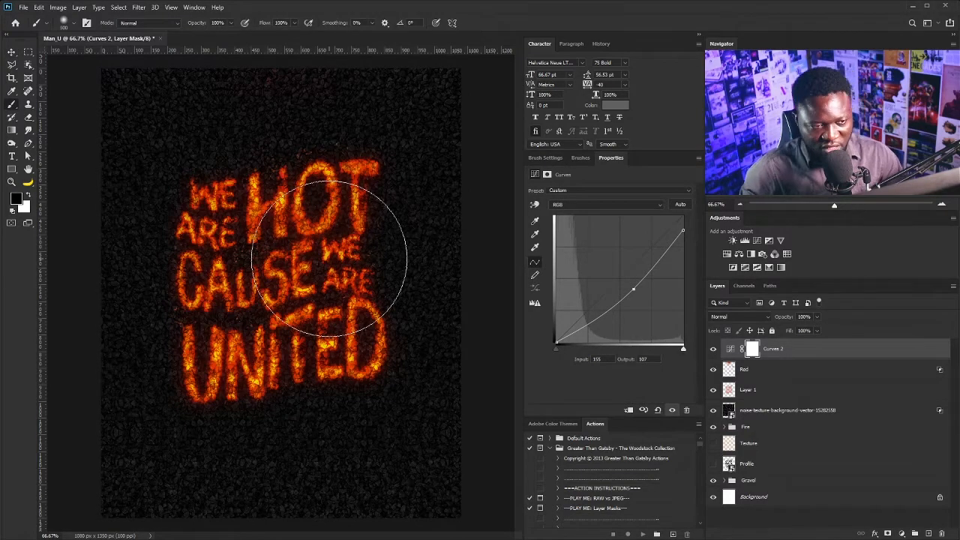
{"action": "key", "text": "bracketright"}
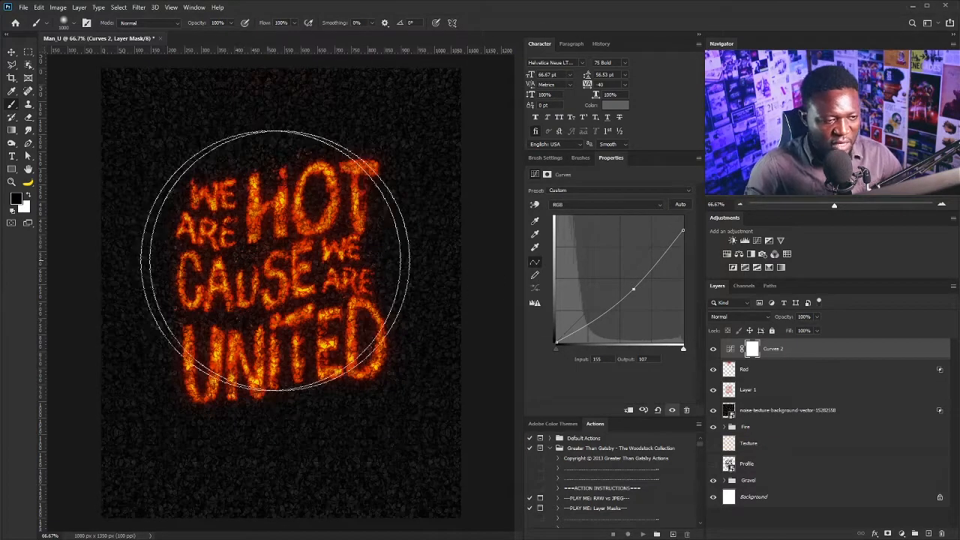
{"action": "left_click", "coordinate": [280, 266]}
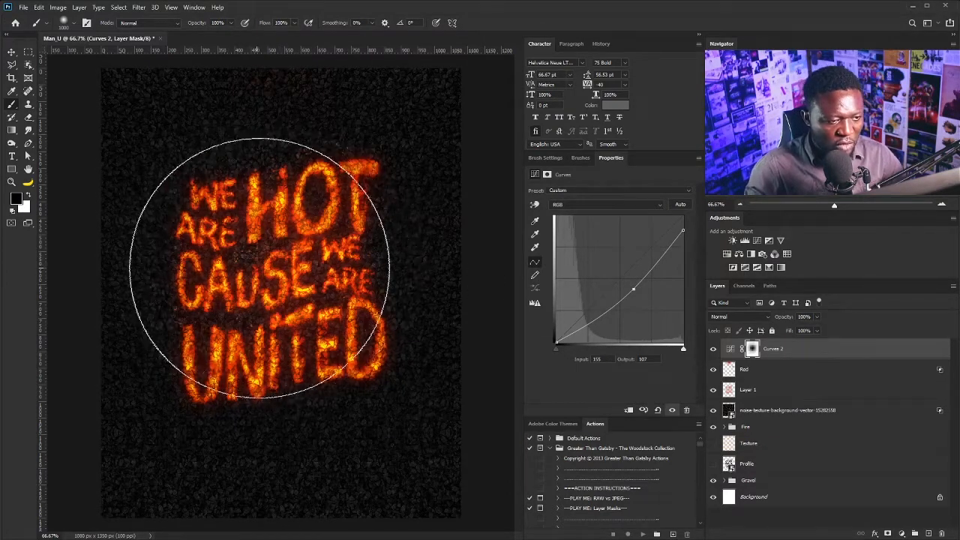
{"action": "left_click", "coordinate": [266, 278]}
Step: Paint more black on the Curves mask across the words with the brush at 400 px to restore their full brightness
{"action": "left_click", "coordinate": [243, 222], "text": "ctrl"}
{"action": "left_click_drag", "start_coordinate": [243, 223], "coordinate": [265, 228]}
{"action": "mouse_move", "coordinate": [228, 267]}
{"action": "left_mouse_down"}
{"action": "mouse_move", "coordinate": [266, 241]}
{"action": "mouse_move", "coordinate": [247, 257]}
{"action": "left_mouse_up"}
{"action": "mouse_move", "coordinate": [325, 227]}
{"action": "left_mouse_down"}
{"action": "mouse_move", "coordinate": [296, 237]}
{"action": "mouse_move", "coordinate": [317, 238]}
{"action": "left_mouse_up"}
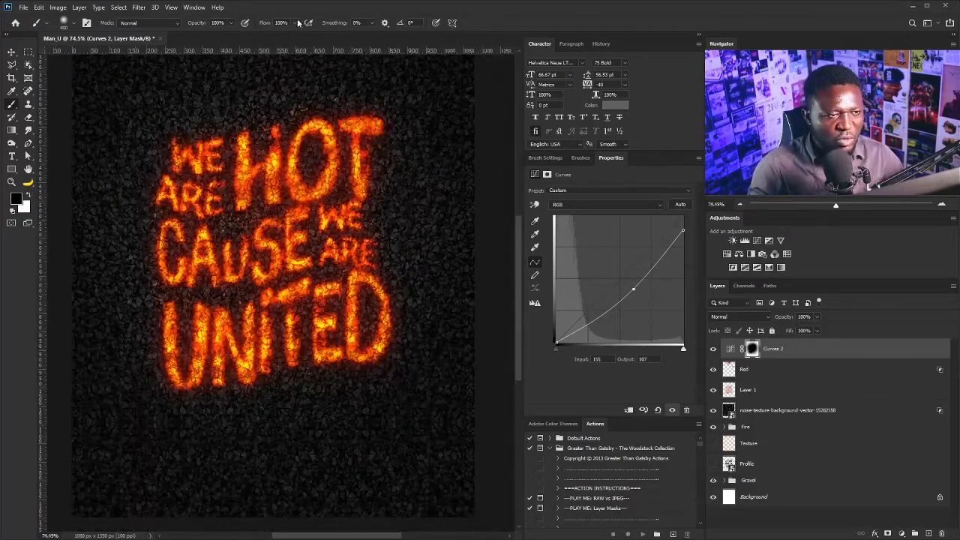
Step: Reduce the brush flow to 18% and softly paint the Curves mask around the lettering to smooth the transition into the dark gravel
{"action": "left_click", "coordinate": [294, 23]}
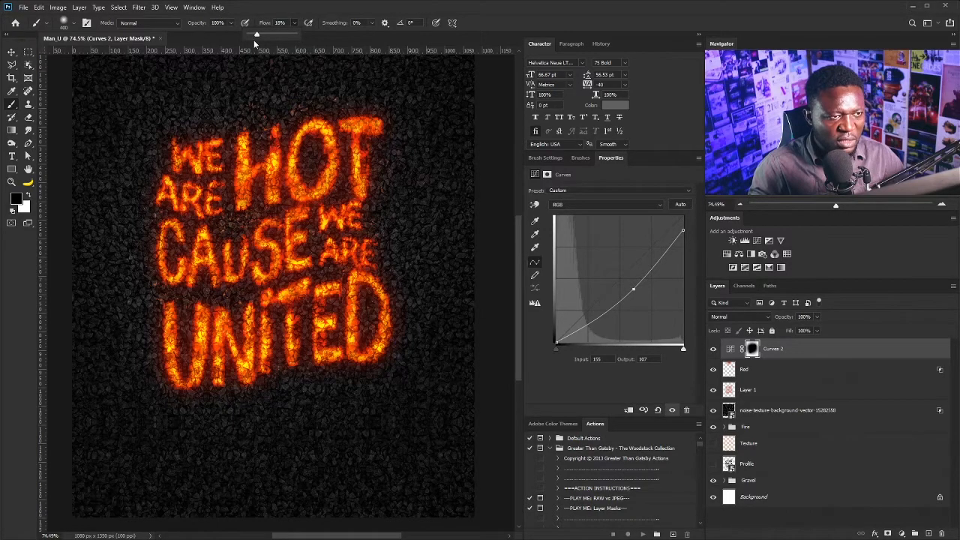
{"action": "left_click", "coordinate": [395, 459]}
{"action": "left_click_drag", "start_coordinate": [183, 369], "coordinate": [326, 233]}
{"action": "left_click_drag", "start_coordinate": [332, 437], "coordinate": [352, 262]}
{"action": "left_click_drag", "start_coordinate": [256, 233], "coordinate": [261, 263]}
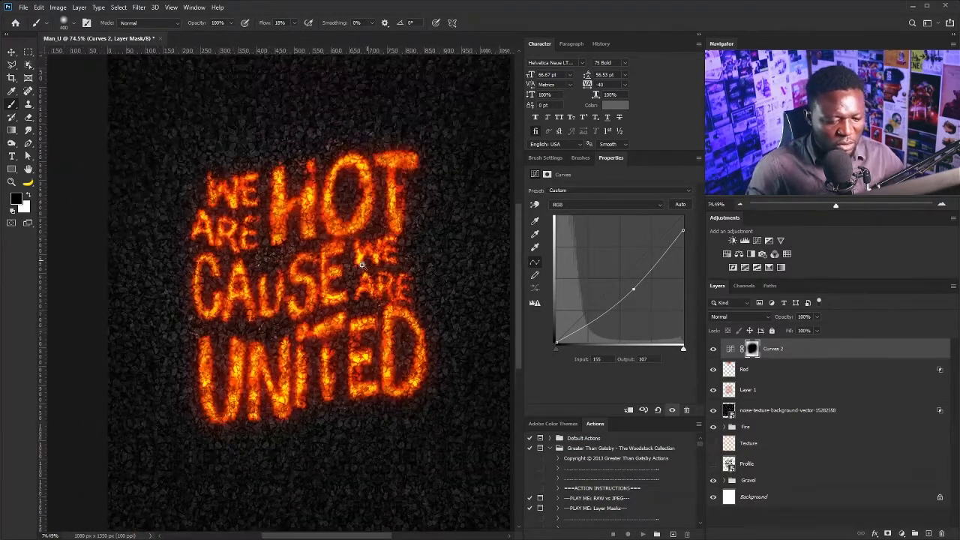
{"action": "mouse_move", "coordinate": [362, 264]}
{"action": "left_mouse_down"}
{"action": "mouse_move", "coordinate": [336, 265]}
{"action": "mouse_move", "coordinate": [353, 266]}
{"action": "left_mouse_up"}
{"action": "left_click_drag", "start_coordinate": [393, 266], "coordinate": [360, 262]}
{"action": "key", "text": "v"}
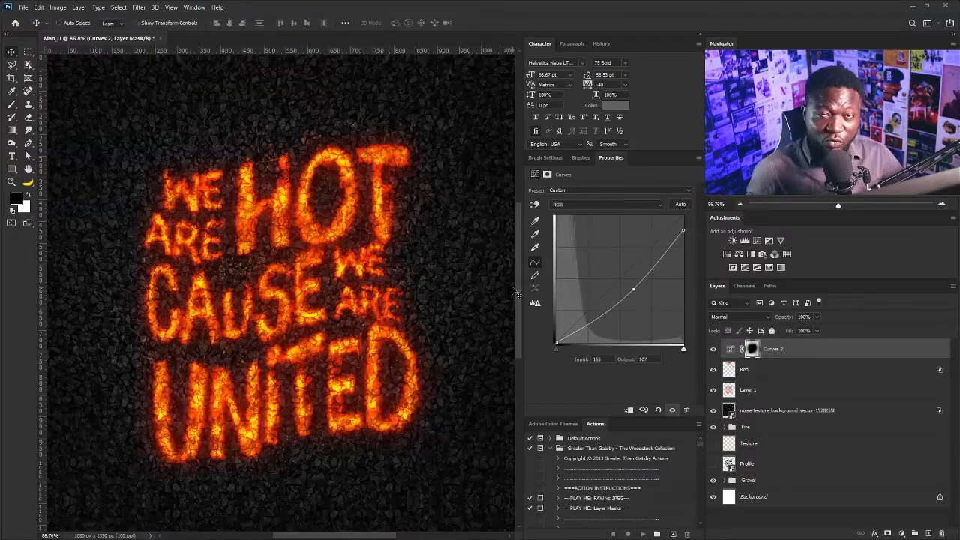
Step: Add a Hue/Saturation adjustment above the Curves layer and set the Reds saturation to -25
{"action": "left_click", "coordinate": [728, 255]}
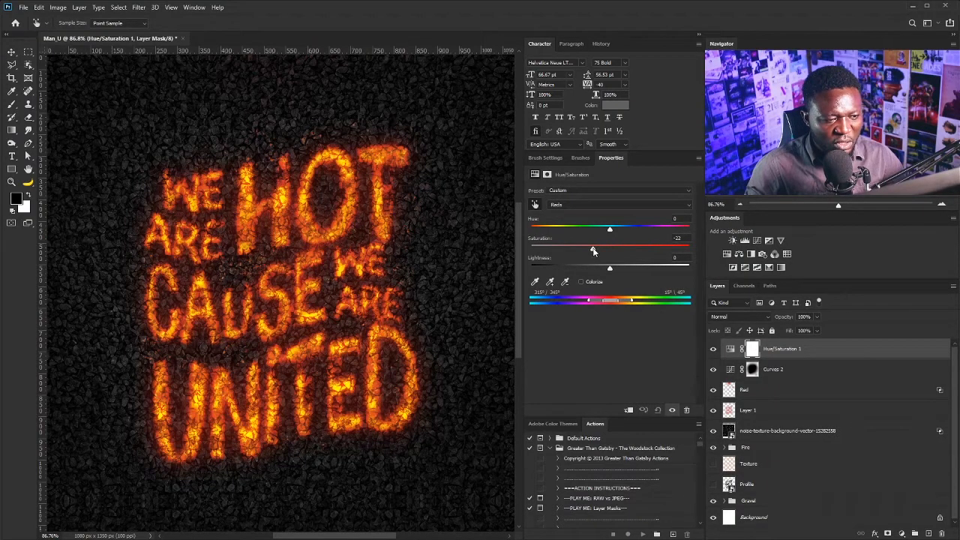
{"action": "left_click_drag", "start_coordinate": [594, 251], "coordinate": [590, 251]}
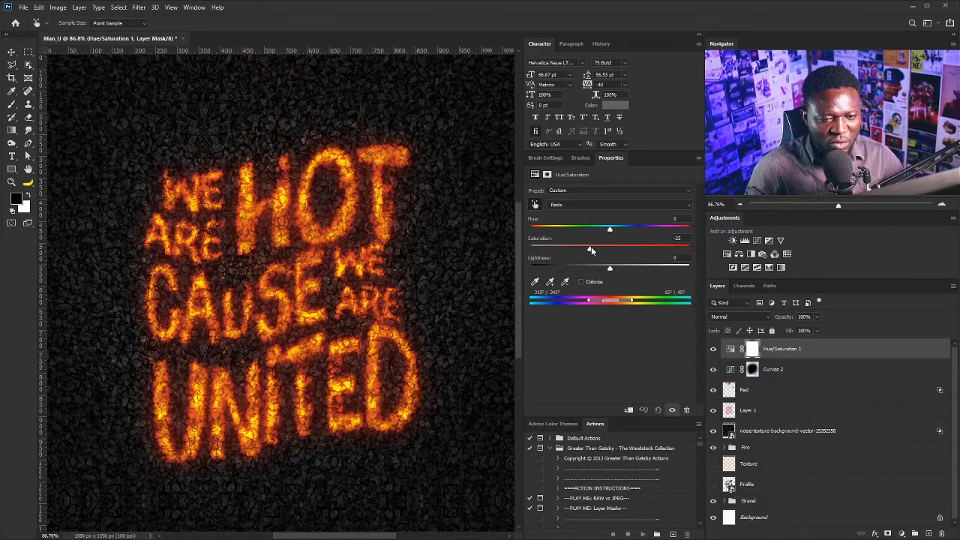
{"action": "key", "text": "ctrl+minus"}
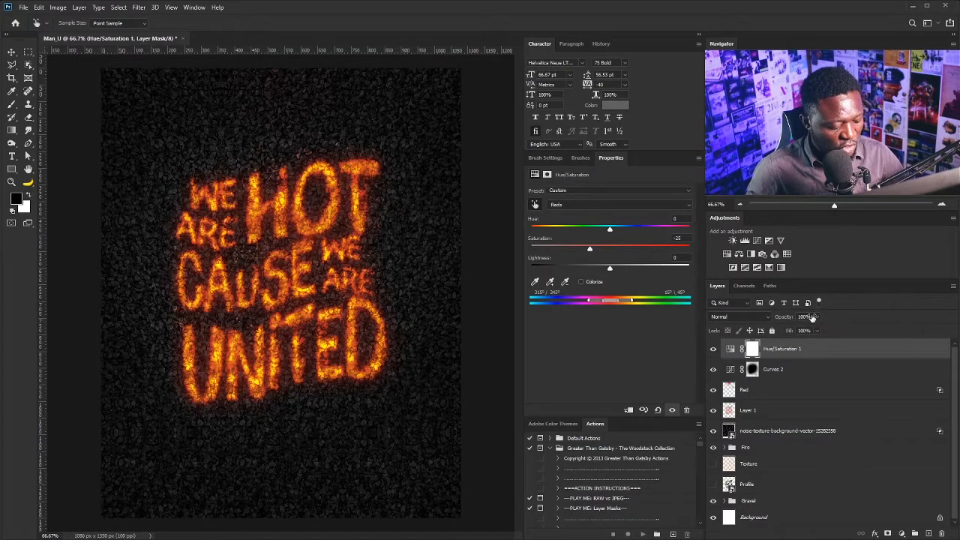
Step: Stamp all visible layers into a new layer at the top of the stack and open the Camera Raw filter on it
{"action": "key", "text": "ctrl+shift+alt+e"}
{"action": "key", "text": "v"}
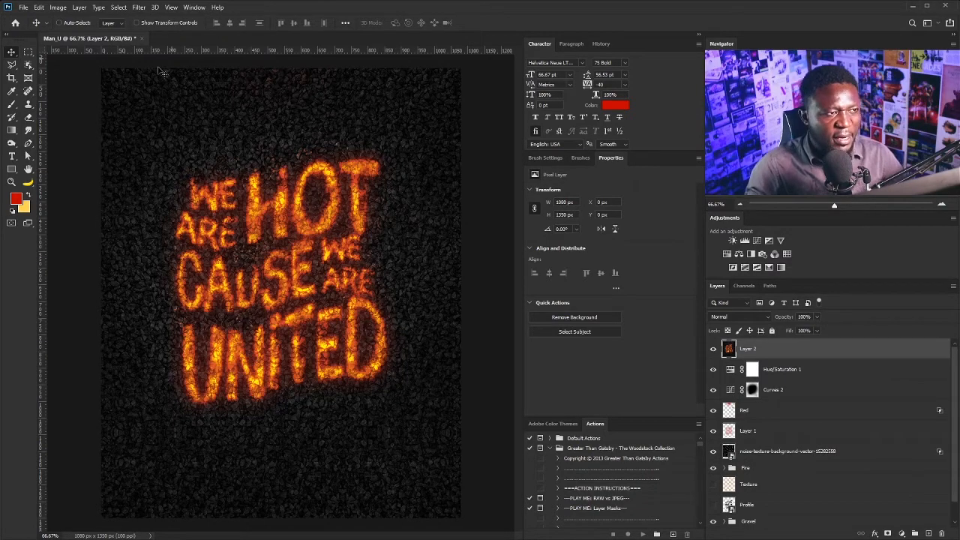
{"action": "left_click", "coordinate": [139, 7]}
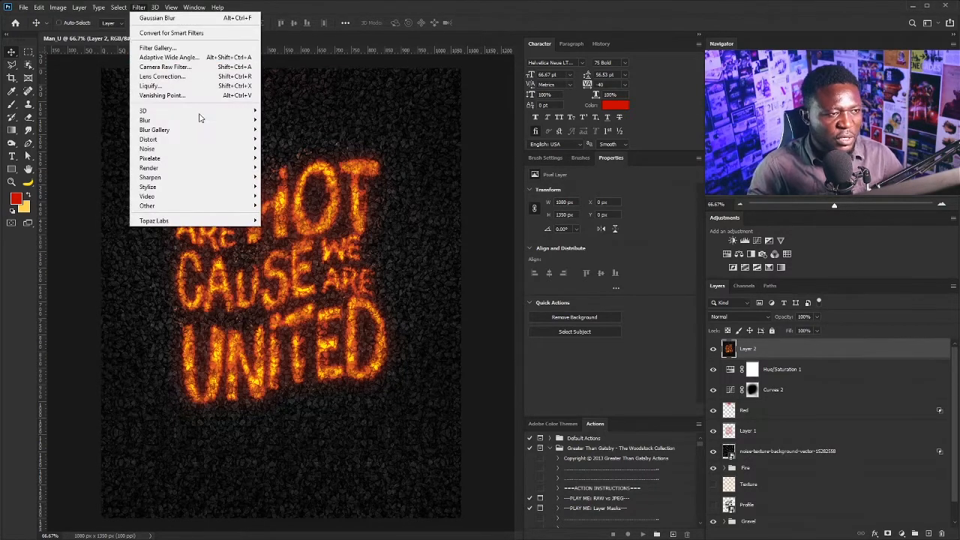
{"action": "left_click", "coordinate": [220, 66]}
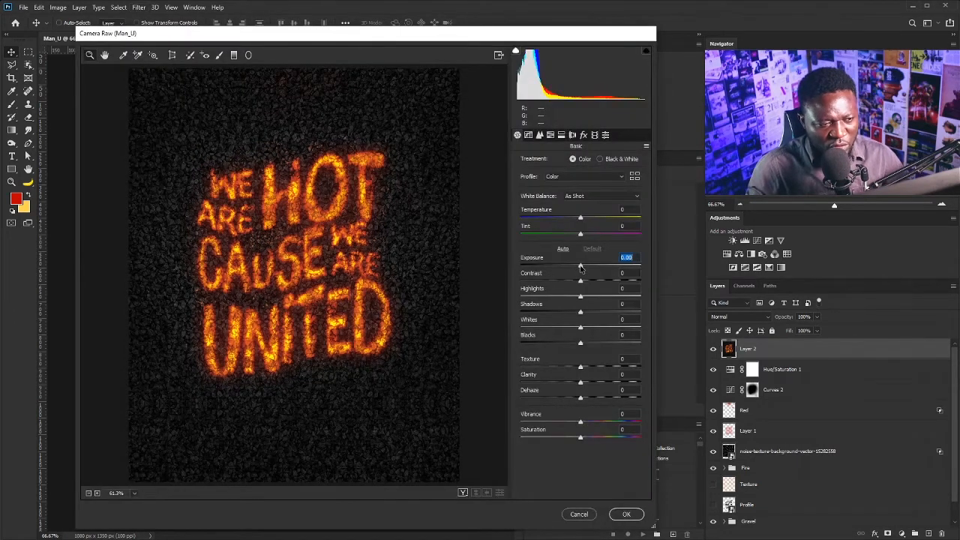
Step: Set the basic Camera Raw values to Exposure -0.25, Contrast -10, Highlights +28, Whites +31 and Texture +13
{"action": "left_click_drag", "start_coordinate": [580, 268], "coordinate": [577, 268]}
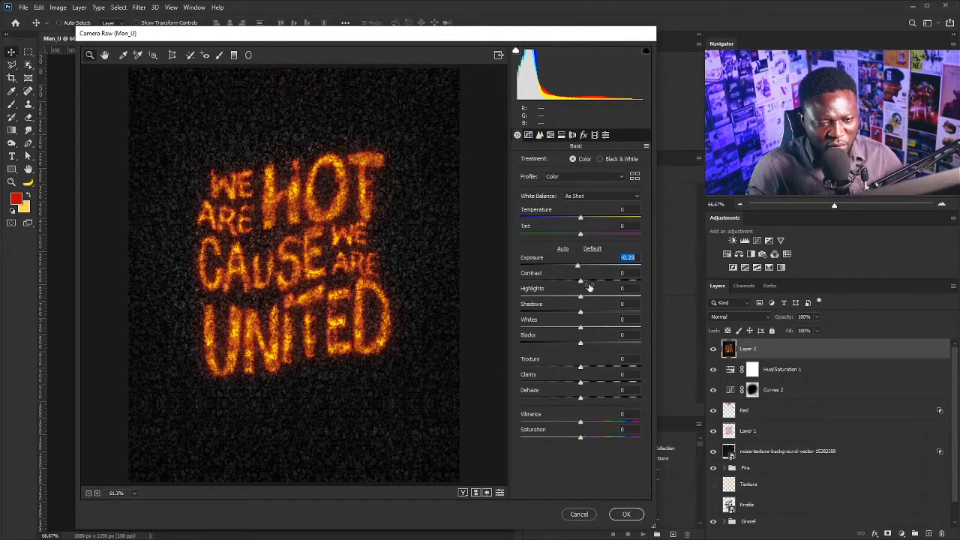
{"action": "left_click_drag", "start_coordinate": [581, 282], "coordinate": [602, 297]}
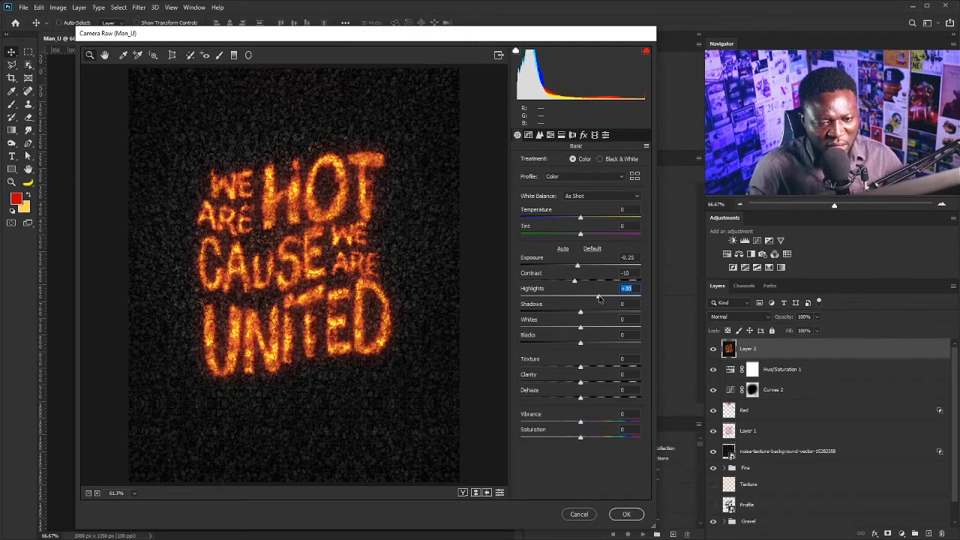
{"action": "left_click_drag", "start_coordinate": [599, 299], "coordinate": [596, 299]}
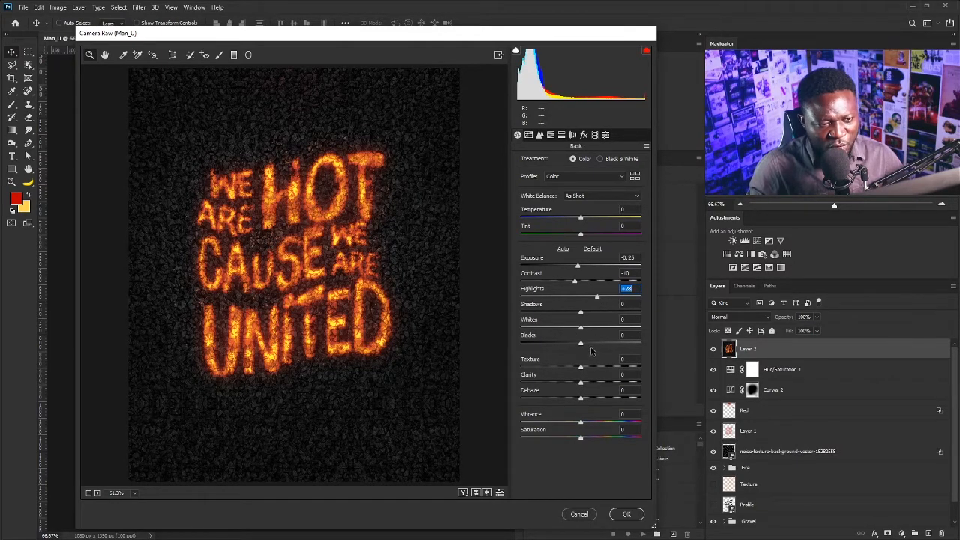
{"action": "left_click_drag", "start_coordinate": [580, 328], "coordinate": [608, 328]}
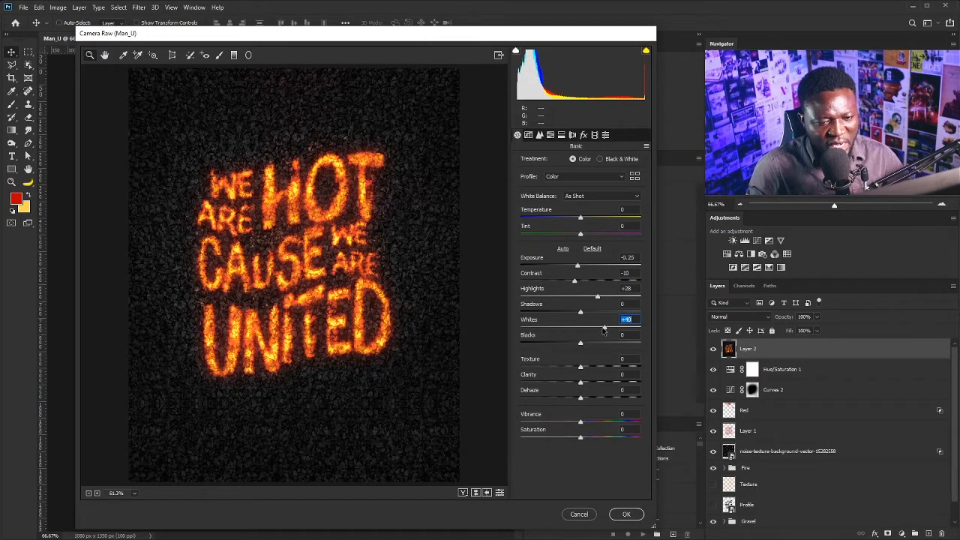
{"action": "left_click_drag", "start_coordinate": [598, 340], "coordinate": [590, 370]}
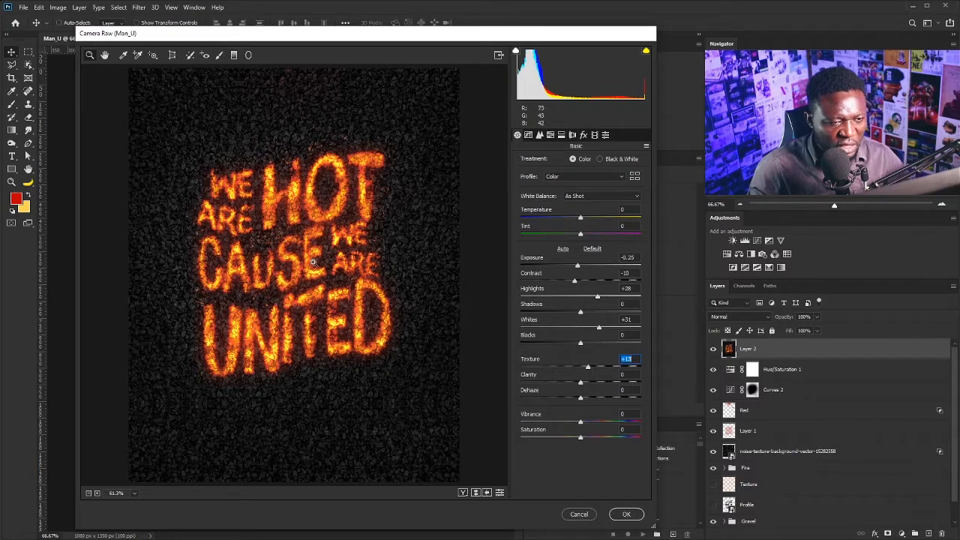
Step: Add very slight sharpening and raise the Oranges to about +23 saturation and +12 luminance
{"action": "left_click", "coordinate": [541, 135]}
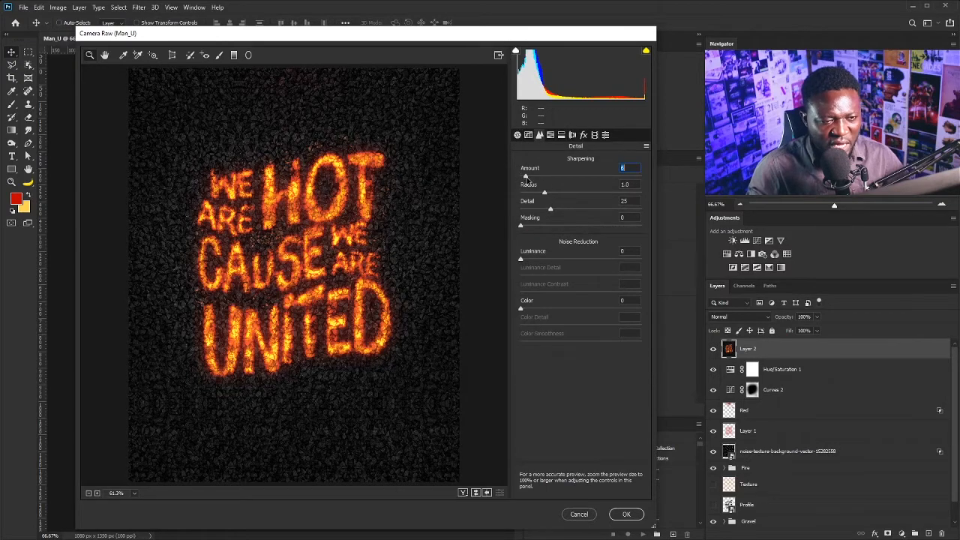
{"action": "left_click_drag", "start_coordinate": [535, 178], "coordinate": [529, 177]}
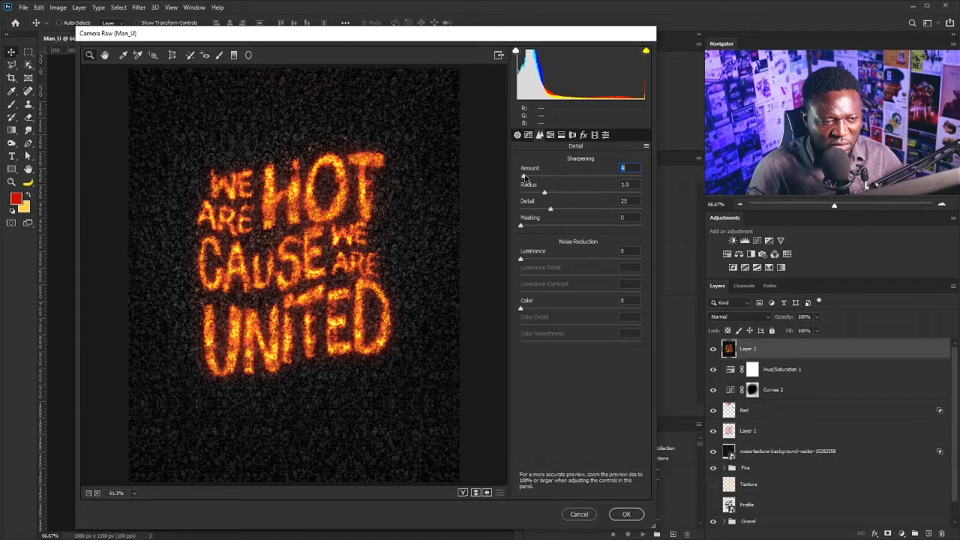
{"action": "left_click", "coordinate": [551, 138]}
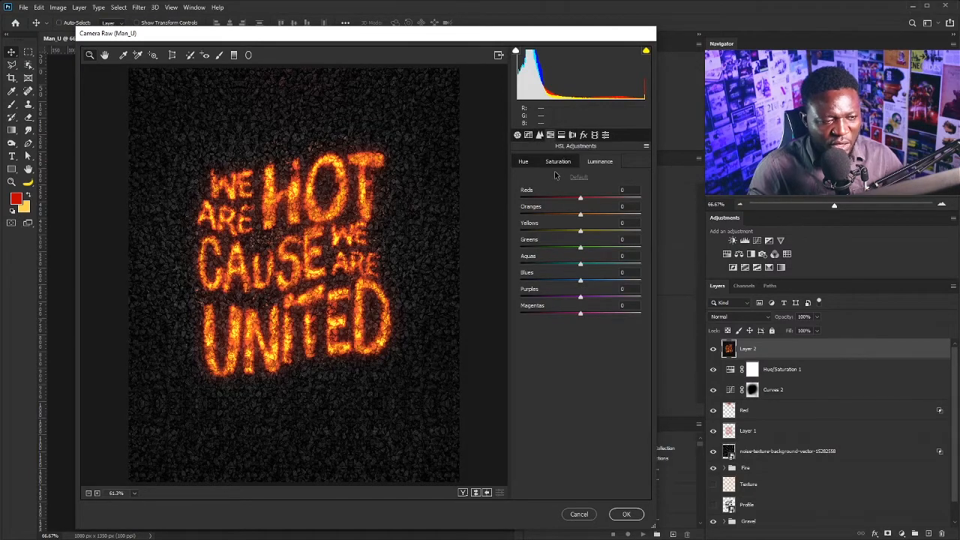
{"action": "left_click", "coordinate": [559, 163]}
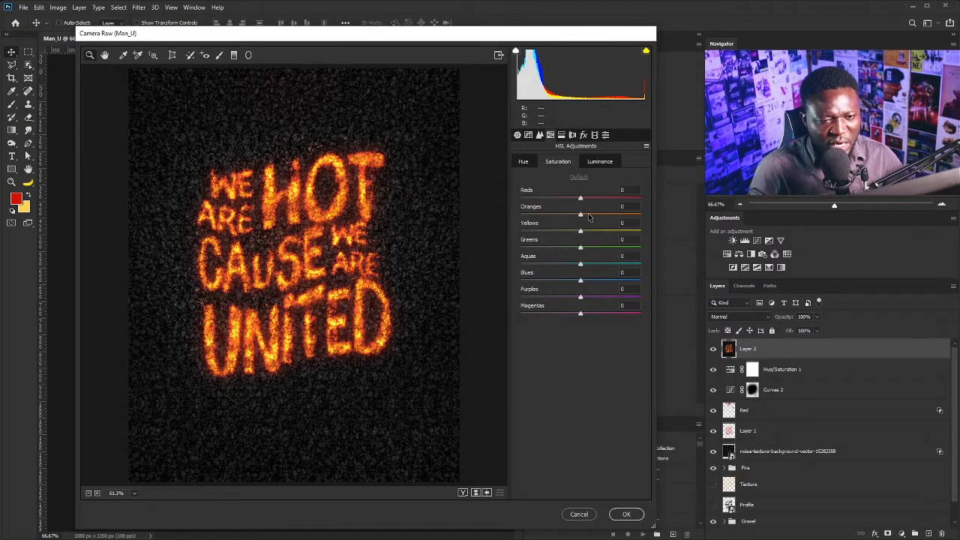
{"action": "left_click_drag", "start_coordinate": [580, 217], "coordinate": [590, 217]}
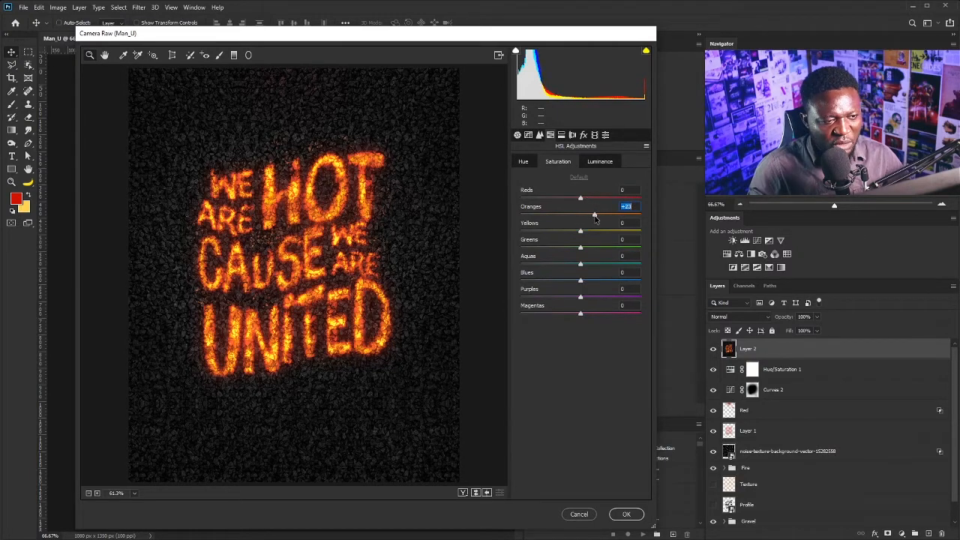
{"action": "left_click", "coordinate": [600, 161]}
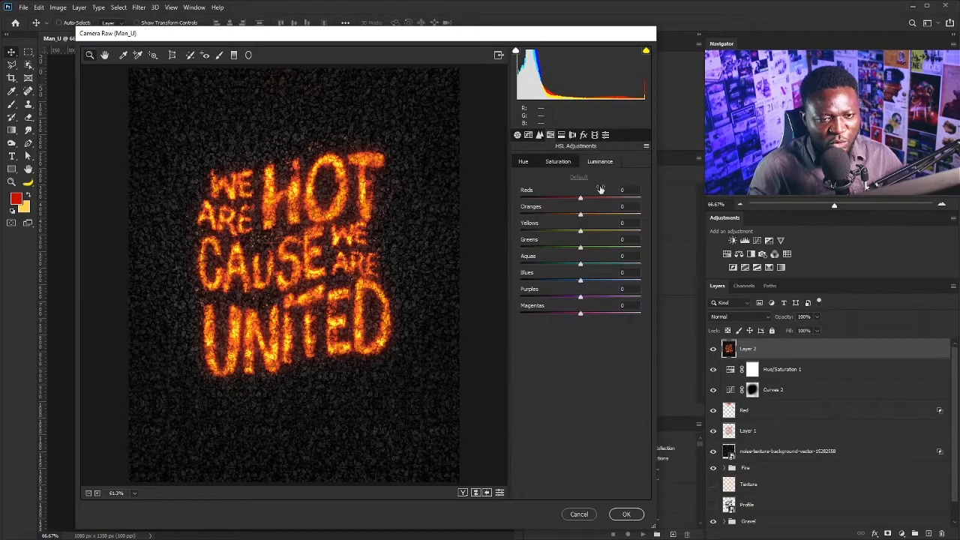
{"action": "left_click_drag", "start_coordinate": [581, 217], "coordinate": [589, 217]}
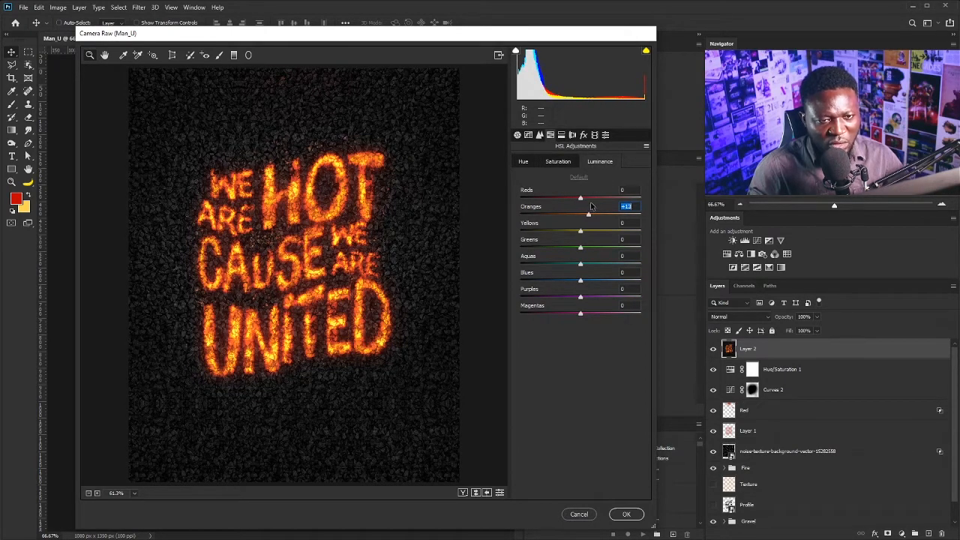
Step: Add grain with an amount of 16 while checking the lettering at 100%, and apply the Camera Raw filter
{"action": "left_click", "coordinate": [583, 137]}
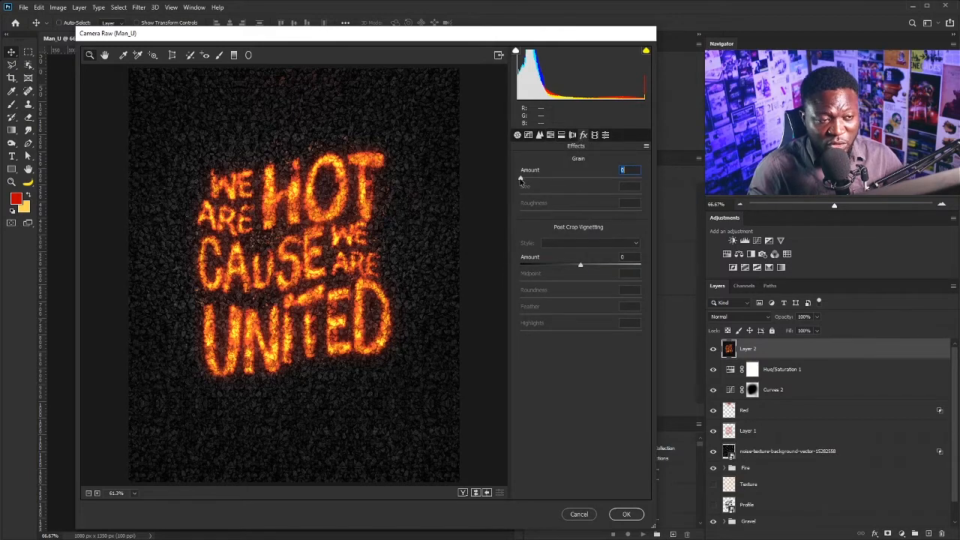
{"action": "left_click_drag", "start_coordinate": [520, 180], "coordinate": [550, 178]}
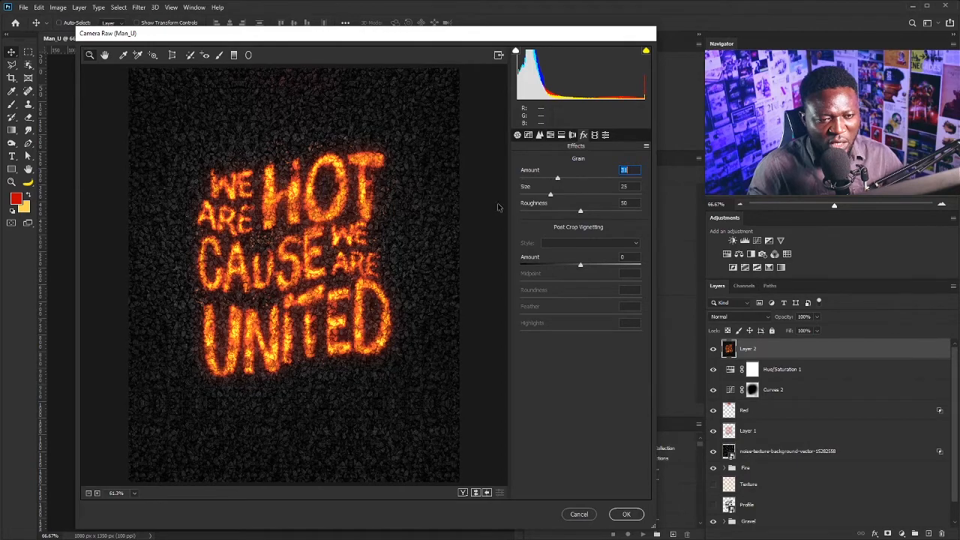
{"action": "left_click", "coordinate": [330, 220]}
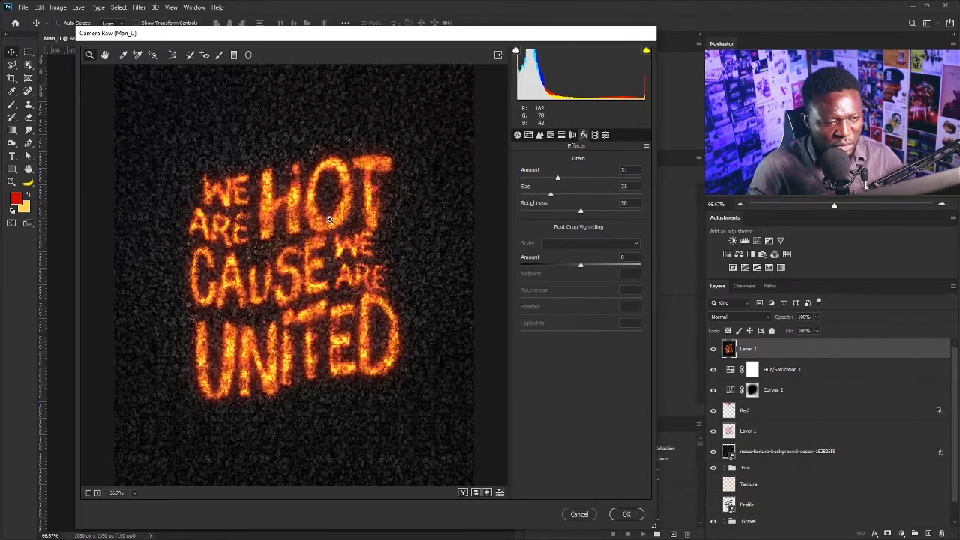
{"action": "left_click", "coordinate": [329, 220]}
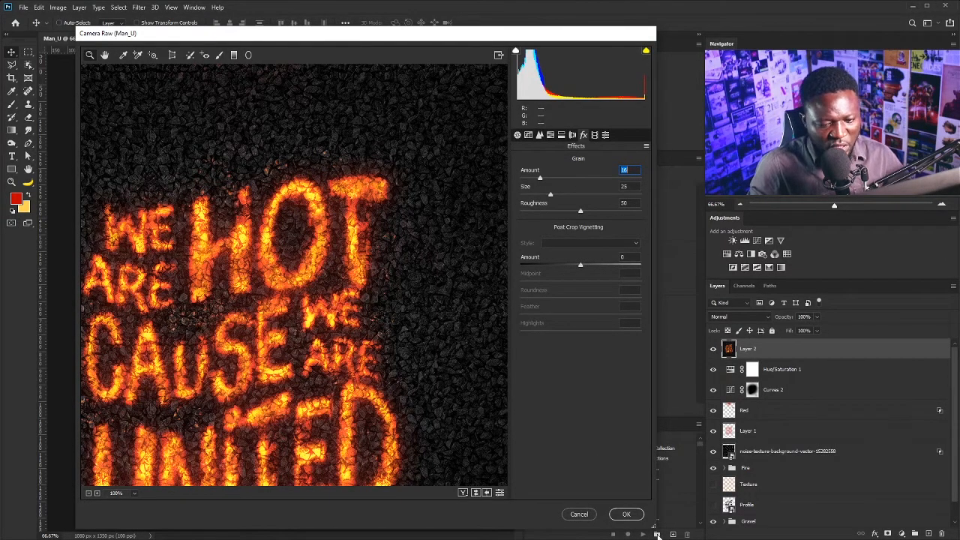
{"action": "left_click", "coordinate": [626, 514]}
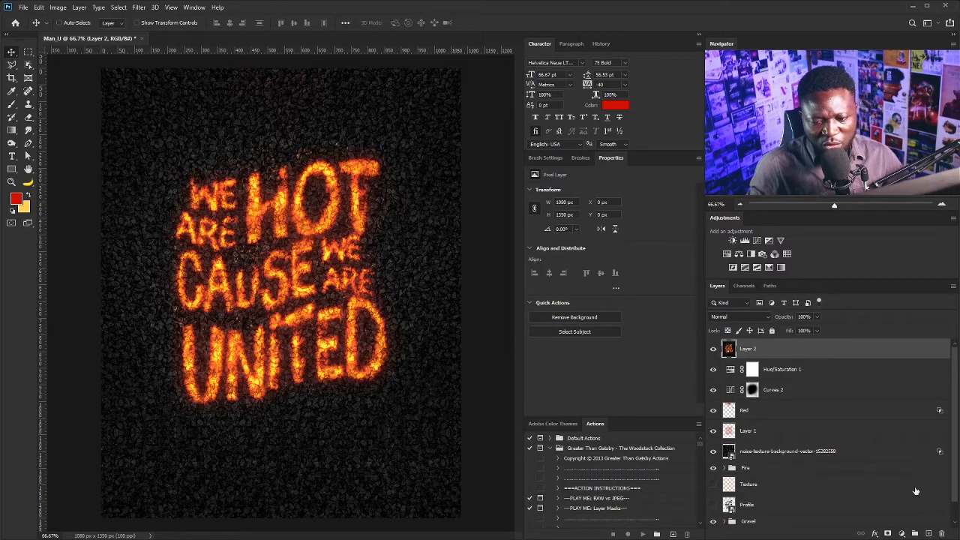
Step: Create a new layer named Smoke at the top of the stack and set the foreground colour to white
{"action": "left_click", "coordinate": [928, 534], "text": "alt"}
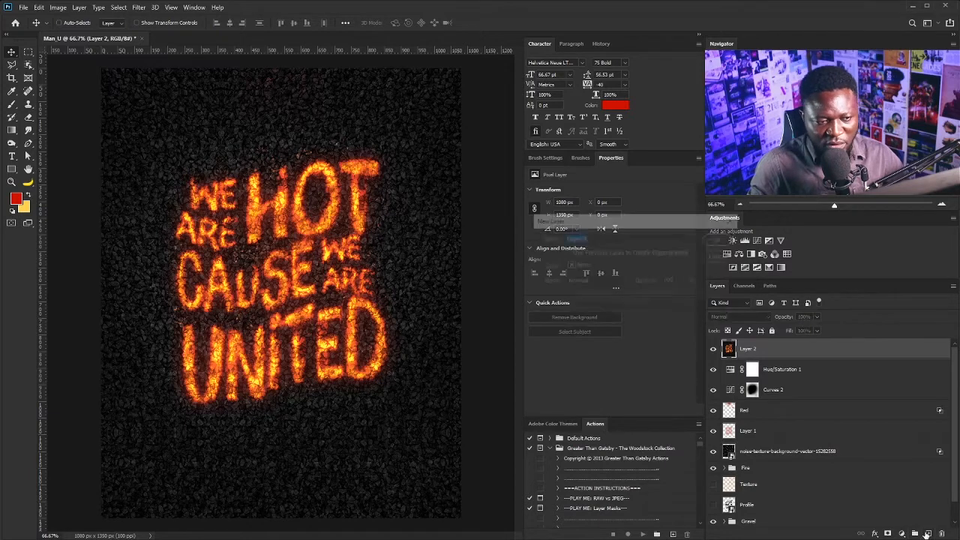
{"action": "type", "text": "Smoke"}
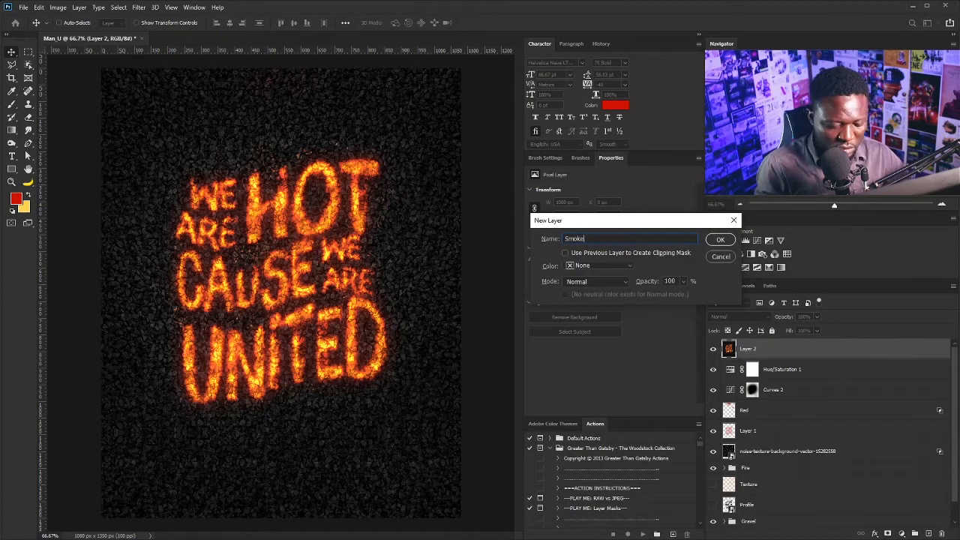
{"action": "key", "text": "Return"}
{"action": "left_click", "coordinate": [16, 198]}
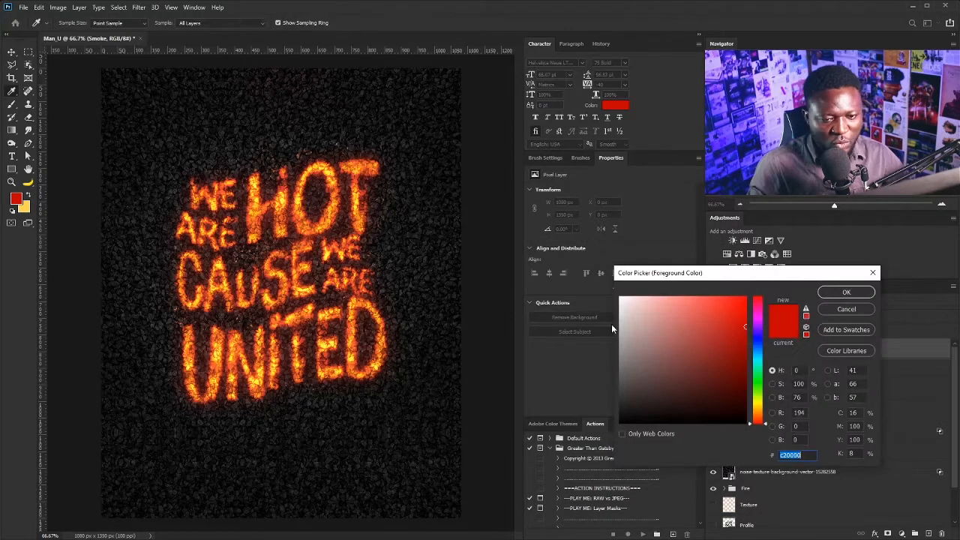
{"action": "left_click", "coordinate": [622, 291]}
{"action": "left_click", "coordinate": [842, 292]}
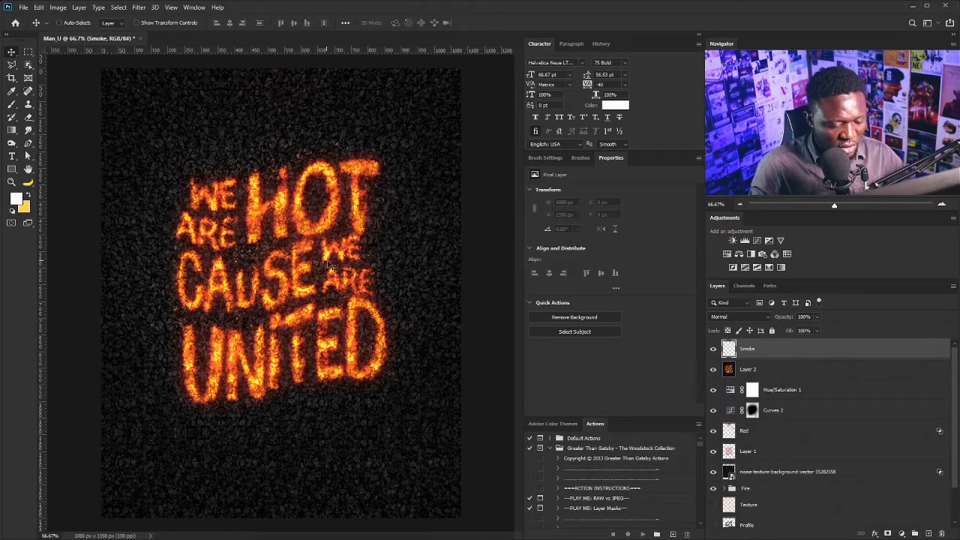
Step: Brush soft white haze around and between the words on the Smoke layer with a 250 px brush at 18% flow
{"action": "key", "text": "b"}
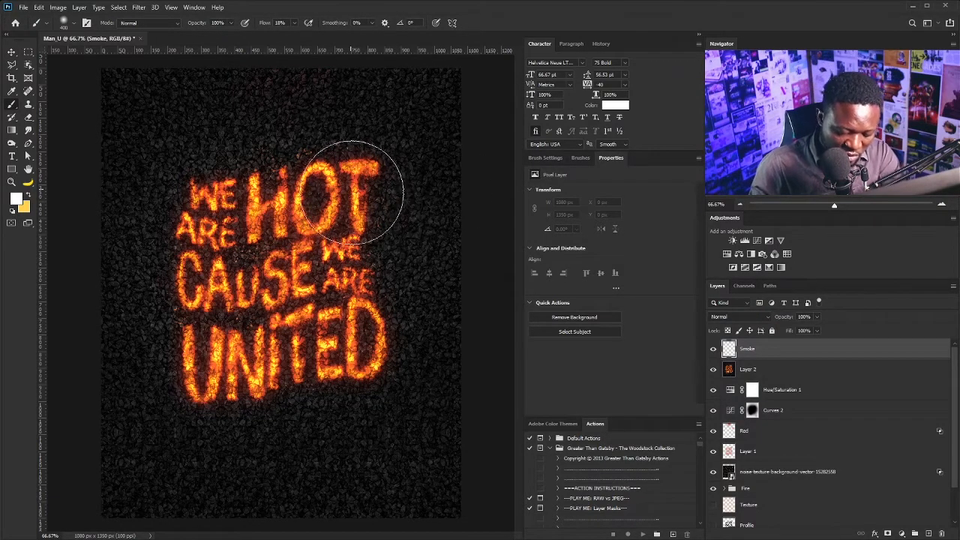
{"action": "key", "text": "bracketleft"}
{"action": "key", "text": "bracketleft"}
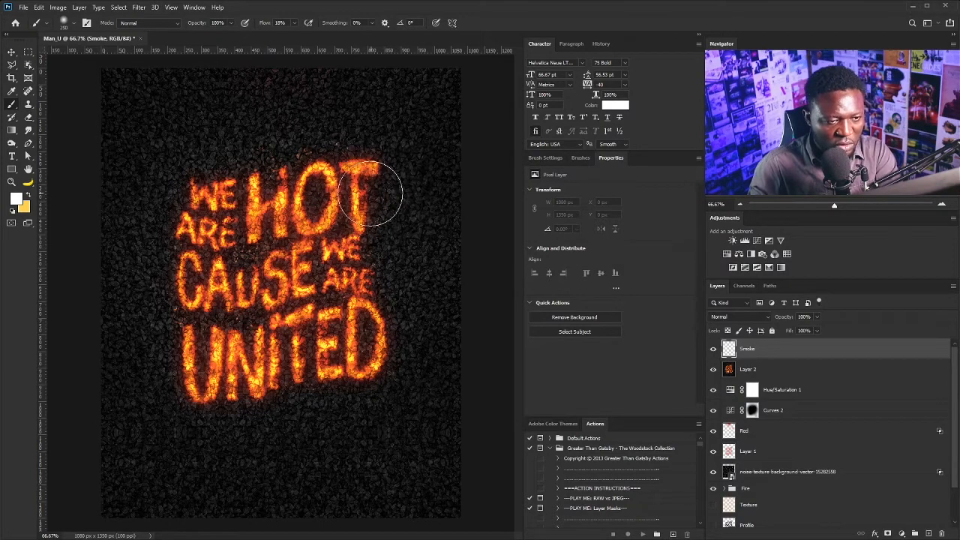
{"action": "left_click_drag", "start_coordinate": [382, 197], "coordinate": [354, 225]}
{"action": "left_click_drag", "start_coordinate": [290, 154], "coordinate": [281, 177]}
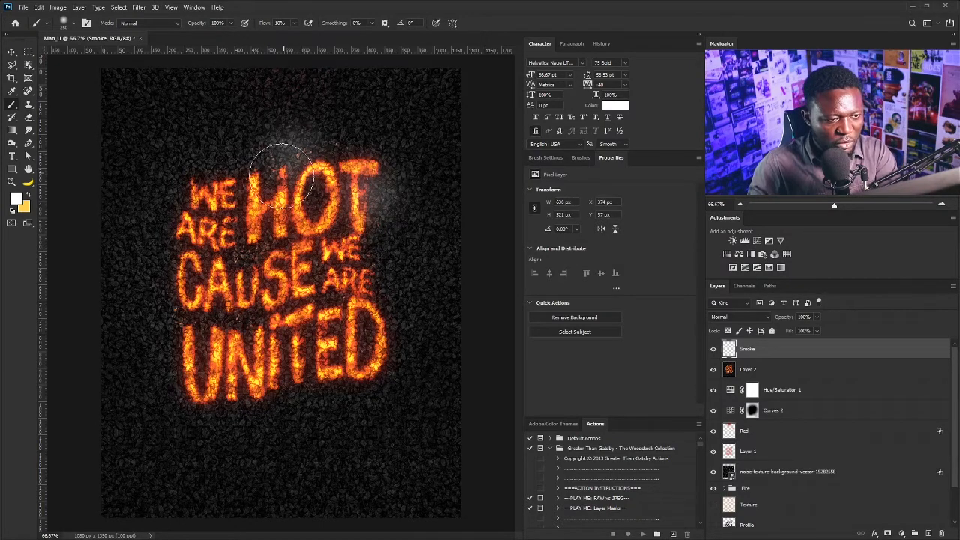
{"action": "left_click_drag", "start_coordinate": [160, 236], "coordinate": [174, 294]}
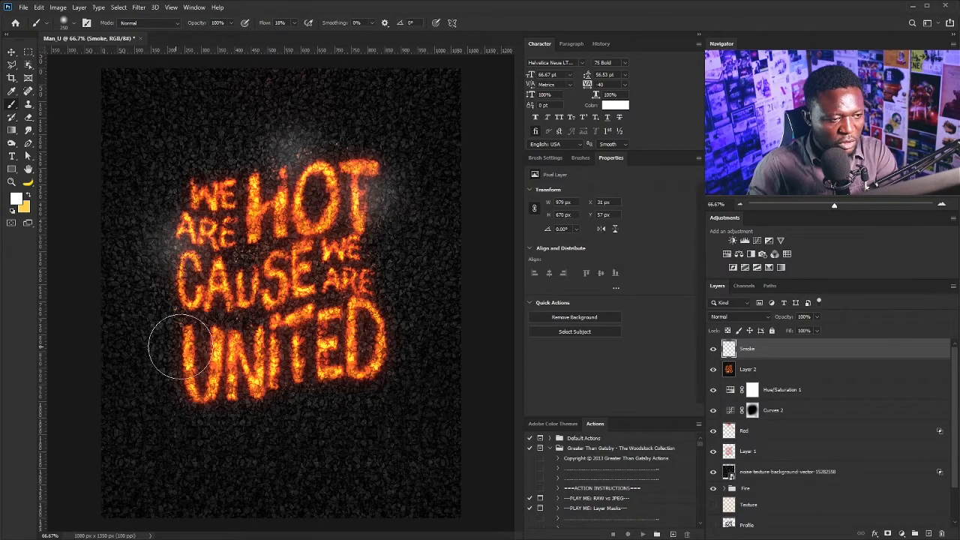
{"action": "mouse_move", "coordinate": [180, 347]}
{"action": "left_mouse_down"}
{"action": "mouse_move", "coordinate": [173, 383]}
{"action": "mouse_move", "coordinate": [245, 412]}
{"action": "mouse_move", "coordinate": [280, 394]}
{"action": "mouse_move", "coordinate": [241, 306]}
{"action": "left_mouse_up"}
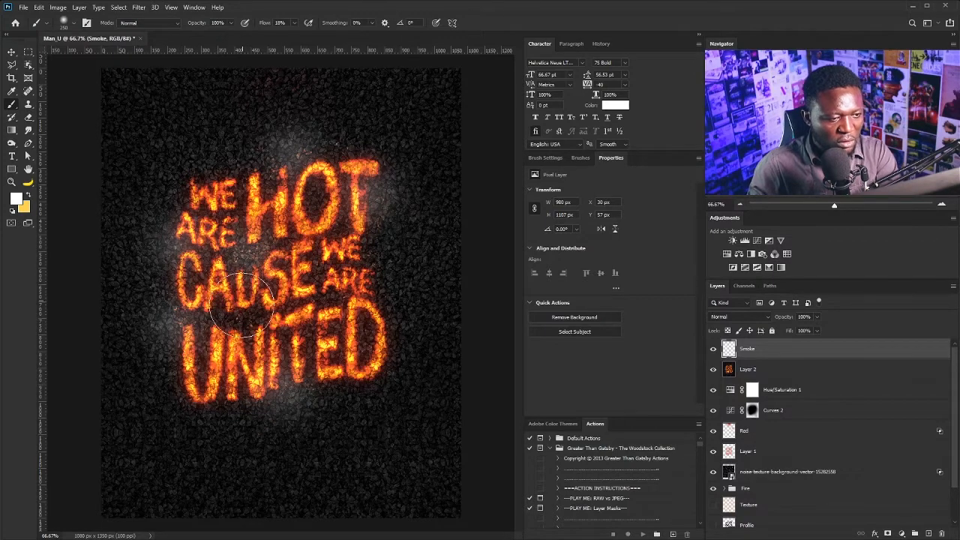
{"action": "left_click_drag", "start_coordinate": [345, 298], "coordinate": [314, 275]}
{"action": "left_click_drag", "start_coordinate": [208, 209], "coordinate": [175, 185]}
{"action": "left_click_drag", "start_coordinate": [399, 312], "coordinate": [382, 264]}
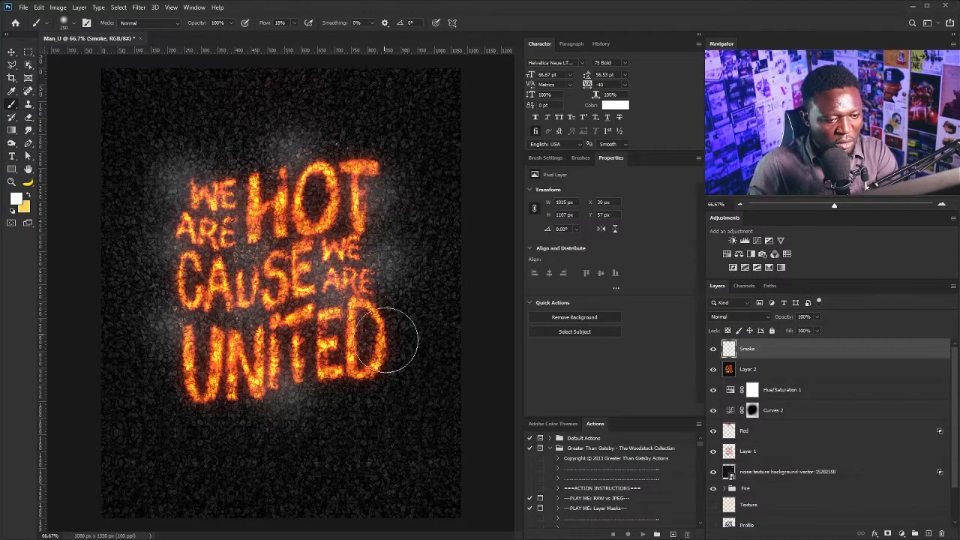
{"action": "mouse_move", "coordinate": [386, 341]}
{"action": "left_mouse_down"}
{"action": "mouse_move", "coordinate": [384, 401]}
{"action": "mouse_move", "coordinate": [270, 367]}
{"action": "mouse_move", "coordinate": [301, 387]}
{"action": "left_mouse_up"}
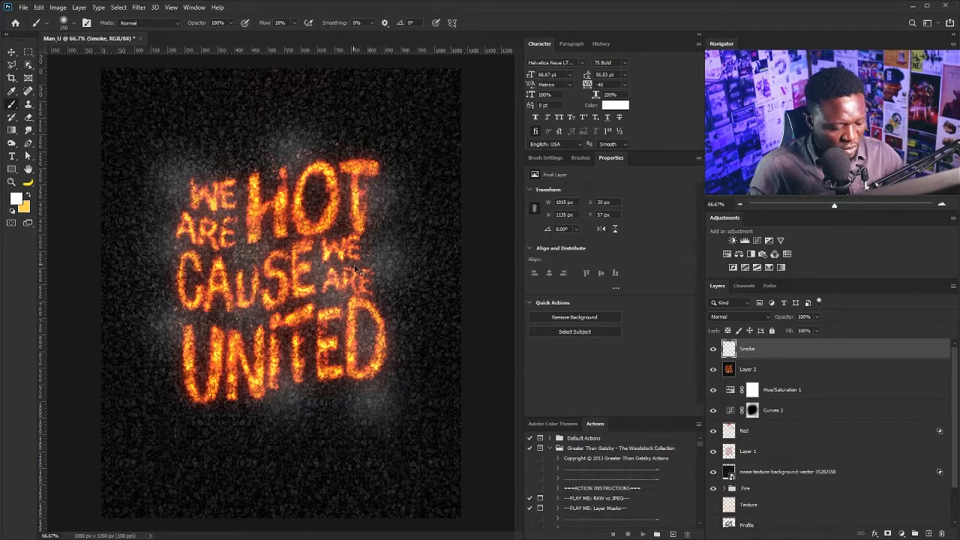
Step: Enlarge the painted haze slightly with Free Transform and lower the Smoke layer's opacity to 63%
{"action": "key", "text": "ctrl+t"}
{"action": "left_click_drag", "start_coordinate": [449, 87], "coordinate": [463, 72]}
{"action": "key", "text": "Return"}
{"action": "left_click", "coordinate": [817, 318]}
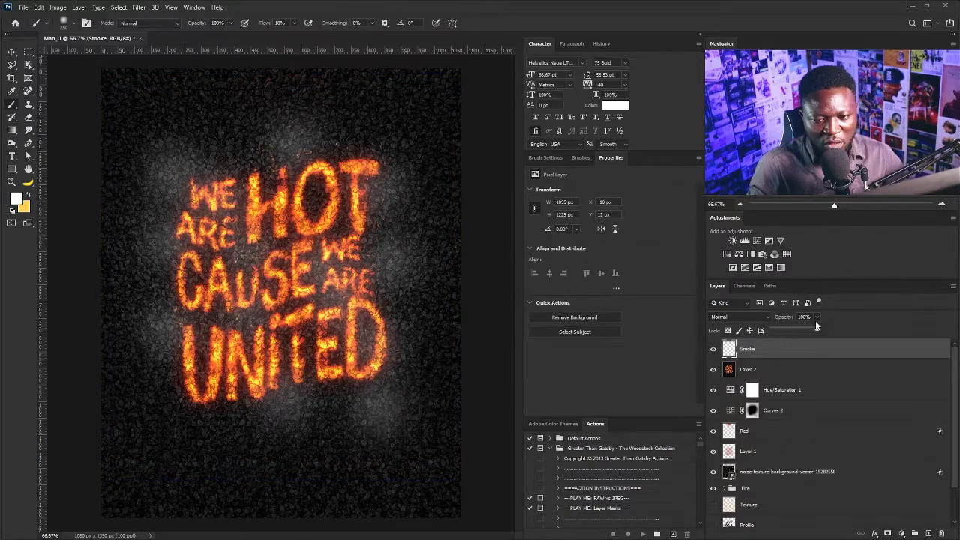
{"action": "left_click", "coordinate": [801, 330]}
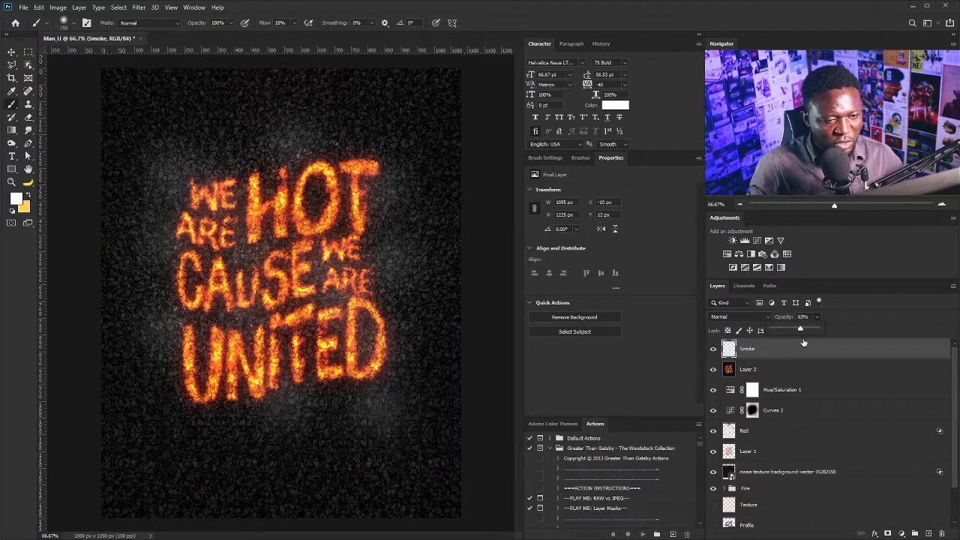
Step: Add a second layer named Smoke and dab a soft white spot over the lower part of the HOT lettering
{"action": "left_click", "coordinate": [929, 533], "text": "alt"}
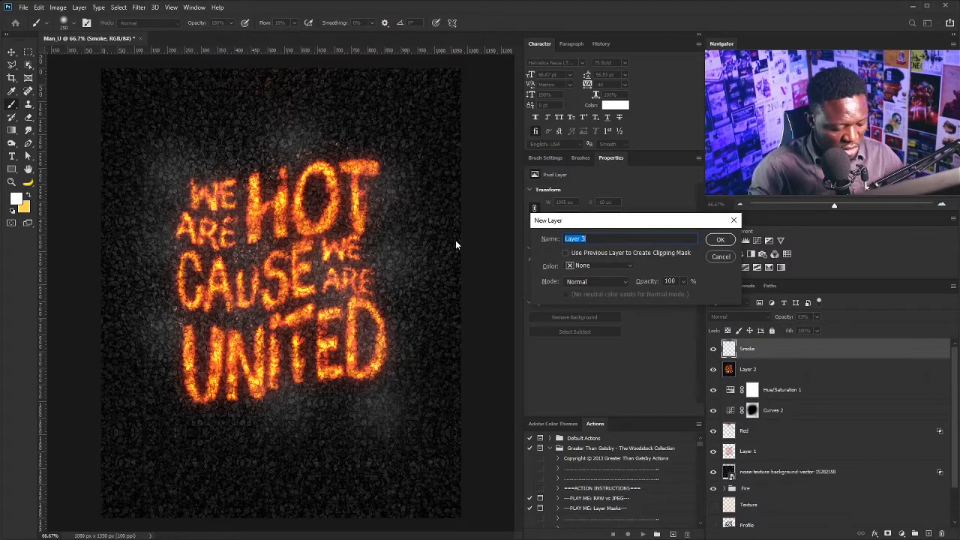
{"action": "type", "text": "Smoke"}
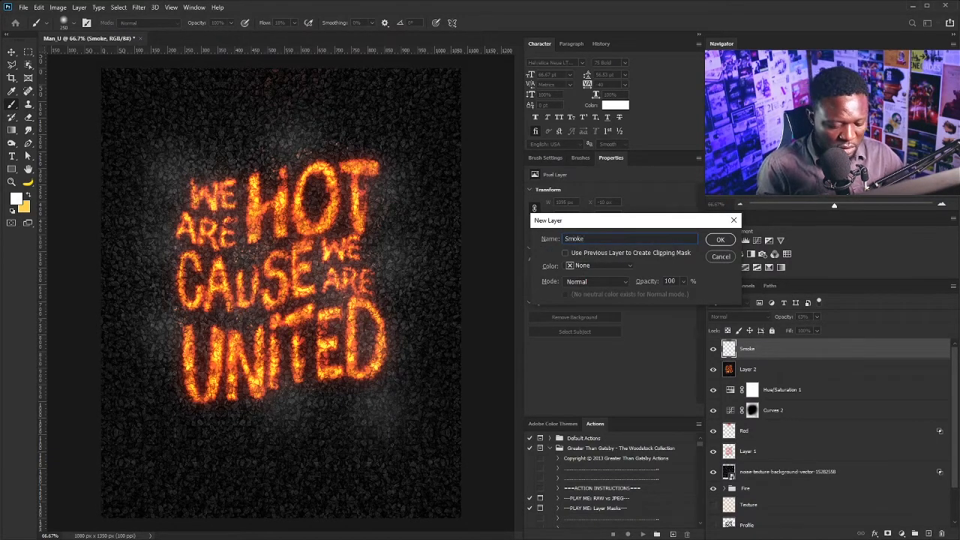
{"action": "key", "text": "Return"}
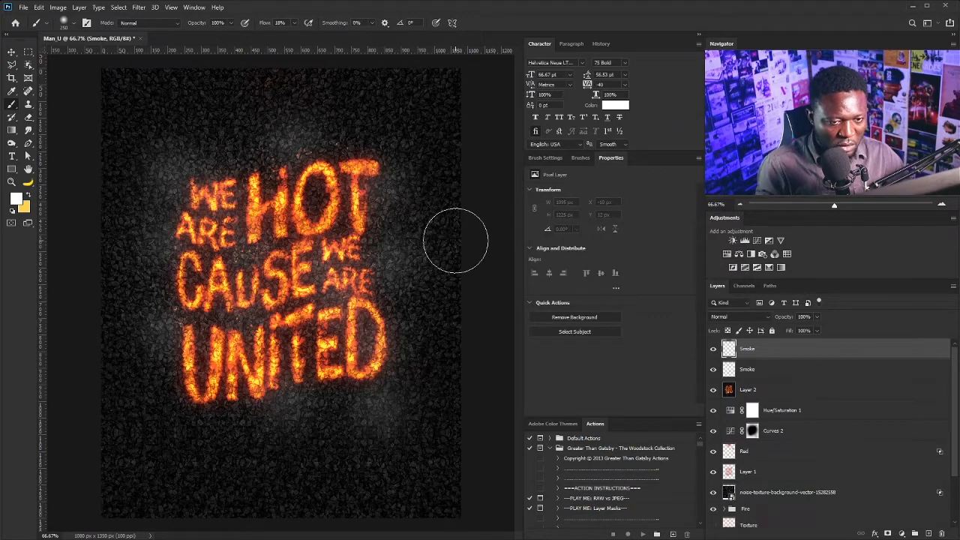
{"action": "left_click", "coordinate": [279, 228]}
{"action": "left_click", "coordinate": [282, 227]}
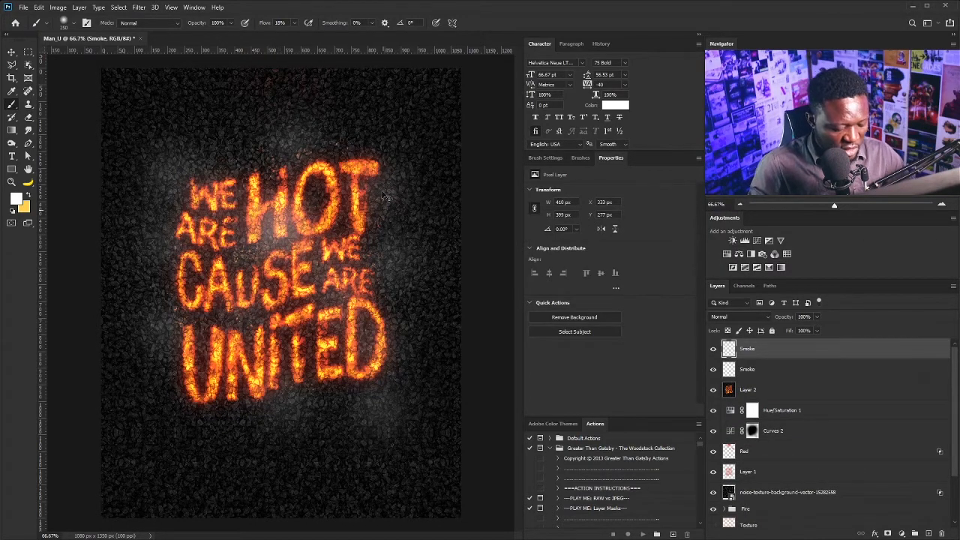
Step: Warp the white spot into a curved smoke wisp over the O of HOT
{"action": "key", "text": "ctrl+t"}
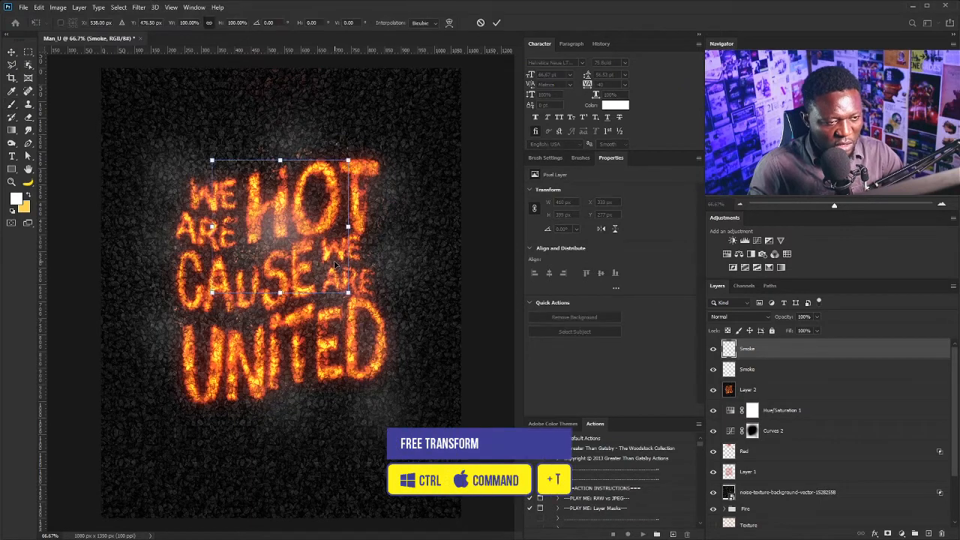
{"action": "right_click", "coordinate": [270, 202]}
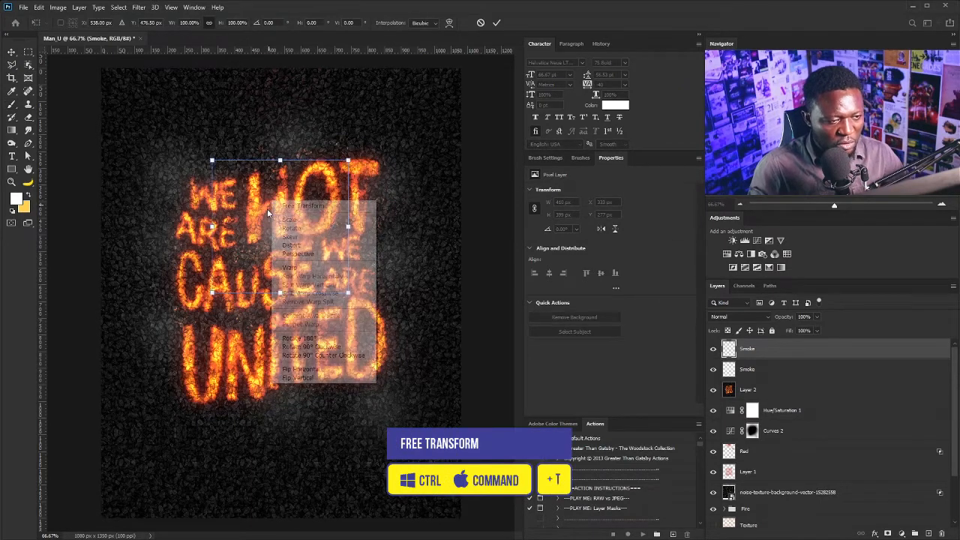
{"action": "left_click", "coordinate": [309, 268]}
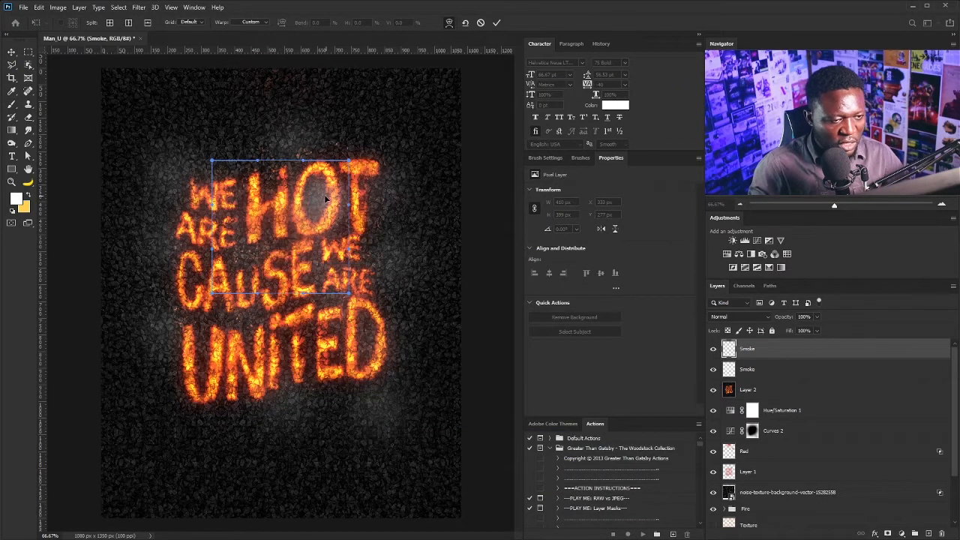
{"action": "left_click_drag", "start_coordinate": [339, 201], "coordinate": [248, 255]}
{"action": "left_click_drag", "start_coordinate": [275, 188], "coordinate": [331, 198]}
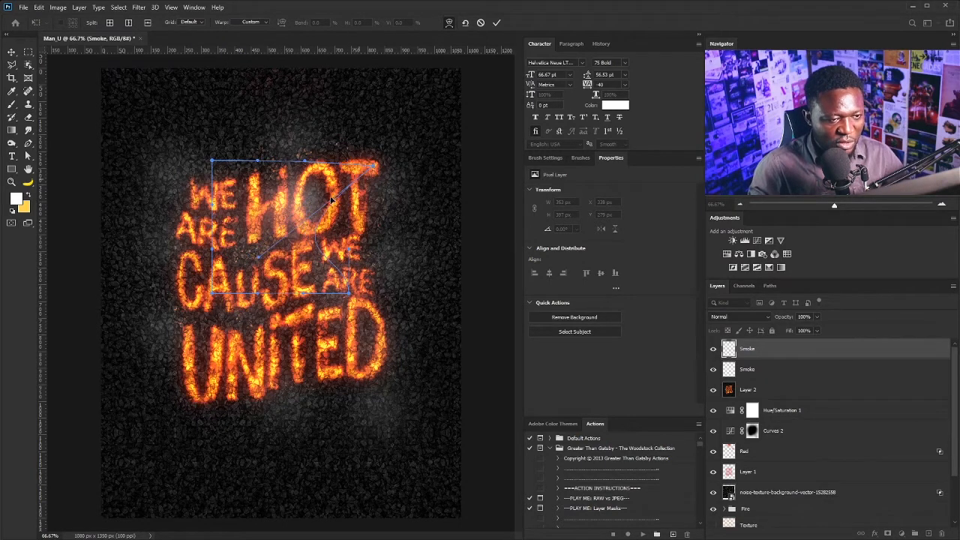
{"action": "left_click_drag", "start_coordinate": [260, 227], "coordinate": [324, 192]}
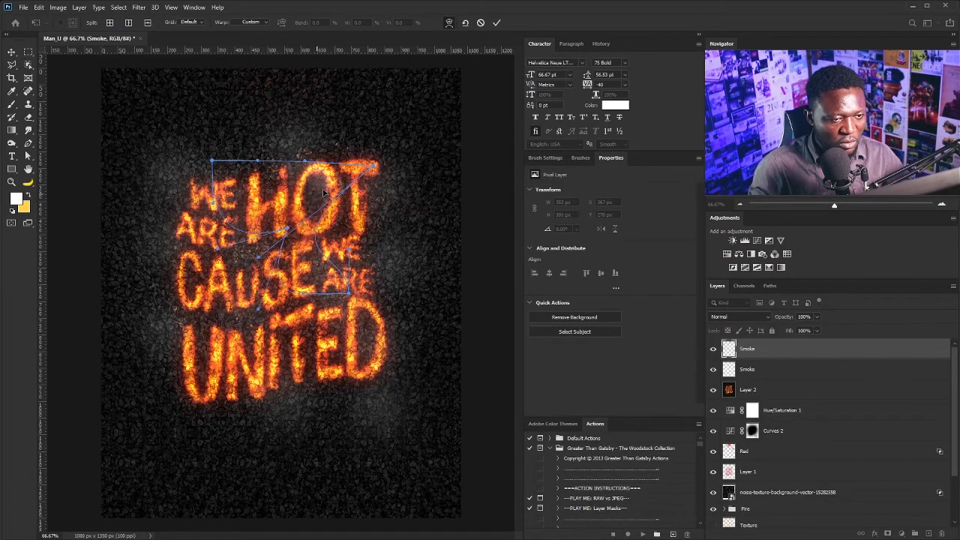
{"action": "key", "text": "Return"}
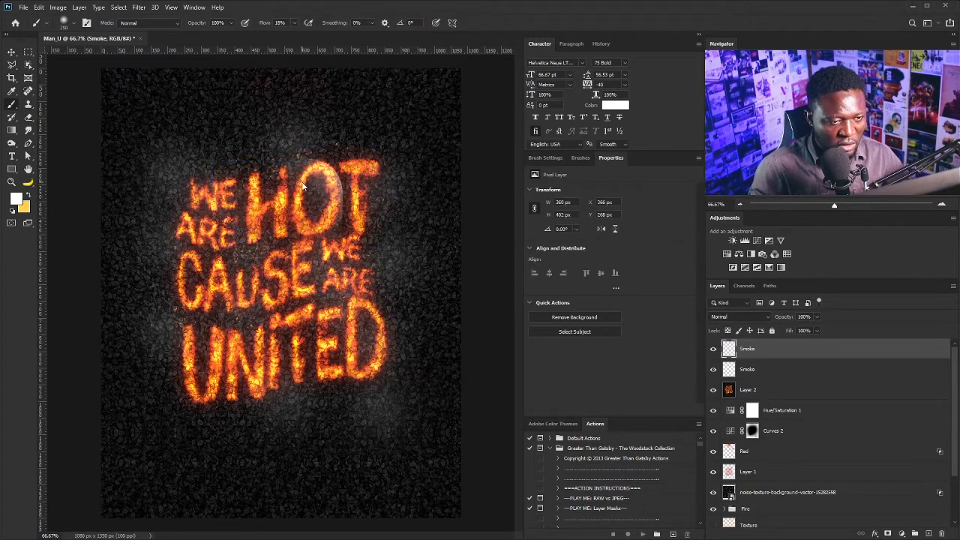
Step: Move the smoke wisp beside the upper WE ARE lettering and rotate it to curve around the words
{"action": "key", "text": "v"}
{"action": "left_click_drag", "start_coordinate": [366, 214], "coordinate": [169, 237]}
{"action": "key", "text": "ctrl+t"}
{"action": "left_click_drag", "start_coordinate": [243, 258], "coordinate": [133, 141]}
{"action": "left_click_drag", "start_coordinate": [146, 214], "coordinate": [232, 194]}
{"action": "key", "text": "Return"}
Step: Soften the smoke wisp with a Gaussian Blur of 2.9 pixels radius
{"action": "left_click", "coordinate": [139, 8]}
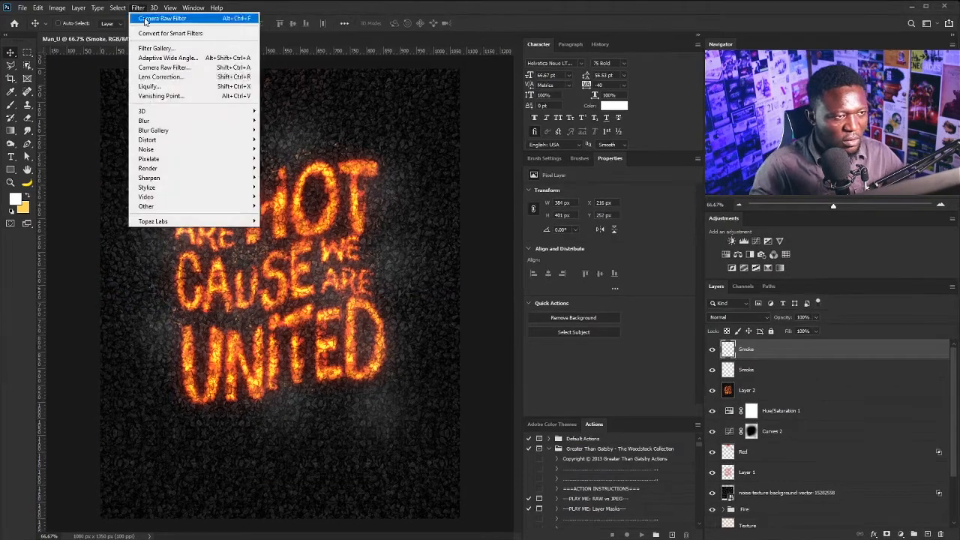
{"action": "mouse_move", "coordinate": [225, 121]}
{"action": "left_click", "coordinate": [288, 159]}
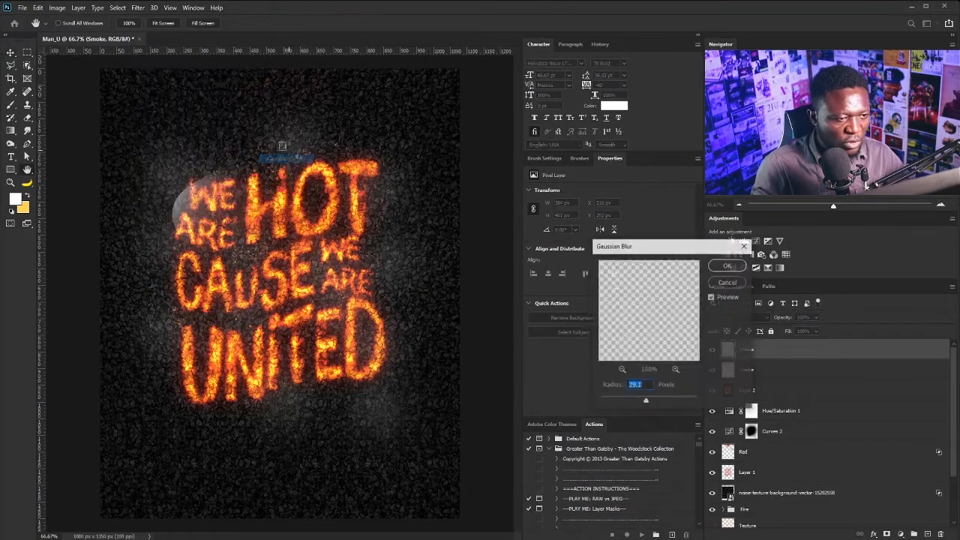
{"action": "left_click_drag", "start_coordinate": [602, 399], "coordinate": [608, 399]}
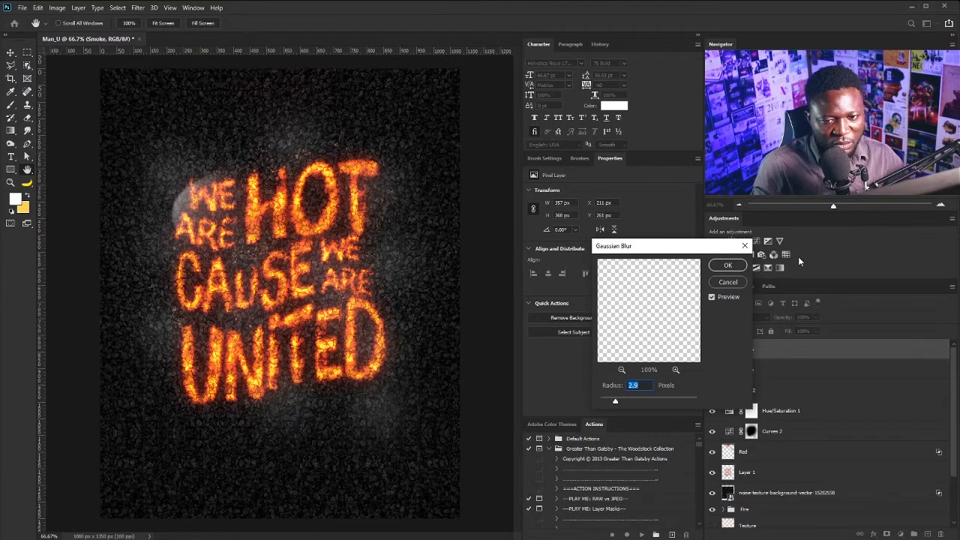
{"action": "left_click", "coordinate": [728, 267]}
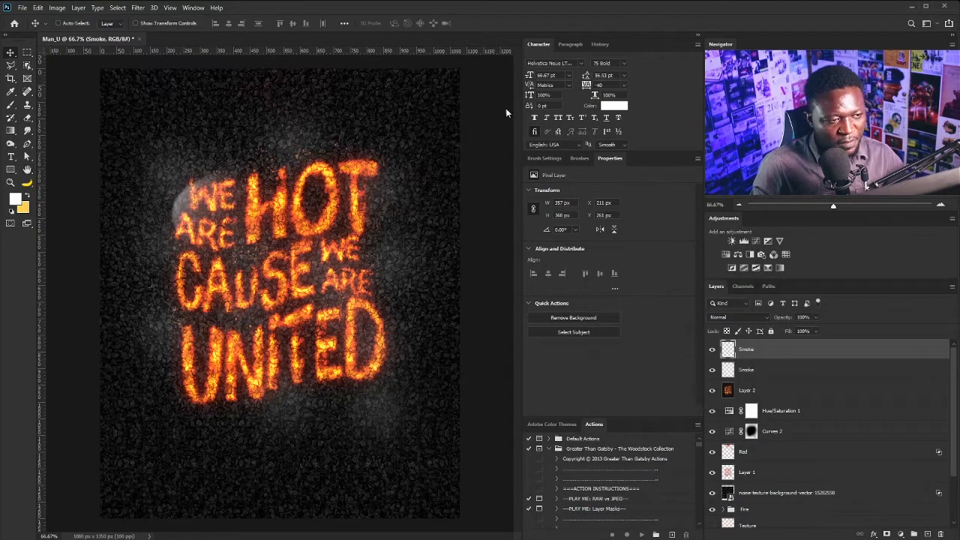
Step: Duplicate the smoke wisp and place a rotated copy near the UNITED lettering
{"action": "left_click_drag", "start_coordinate": [398, 315], "coordinate": [278, 322]}
{"action": "key", "text": "ctrl+j"}
{"action": "left_click_drag", "start_coordinate": [268, 270], "coordinate": [229, 359]}
{"action": "key", "text": "ctrl+t"}
{"action": "left_click_drag", "start_coordinate": [296, 417], "coordinate": [150, 300]}
{"action": "left_click_drag", "start_coordinate": [225, 353], "coordinate": [173, 397]}
{"action": "key", "text": "Return"}
Step: Make four more copies of the smoke wisp, transforming and spreading them around the outside of the lettering
{"action": "key", "text": "ctrl+j"}
{"action": "key", "text": "ctrl+t"}
{"action": "left_click_drag", "start_coordinate": [205, 371], "coordinate": [330, 162]}
{"action": "key", "text": "Return"}
{"action": "key", "text": "ctrl+j"}
{"action": "key", "text": "ctrl+t"}
{"action": "key", "text": "Return"}
{"action": "key", "text": "ctrl+j"}
{"action": "key", "text": "ctrl+t"}
{"action": "key", "text": "Return"}
{"action": "key", "text": "ctrl+j"}
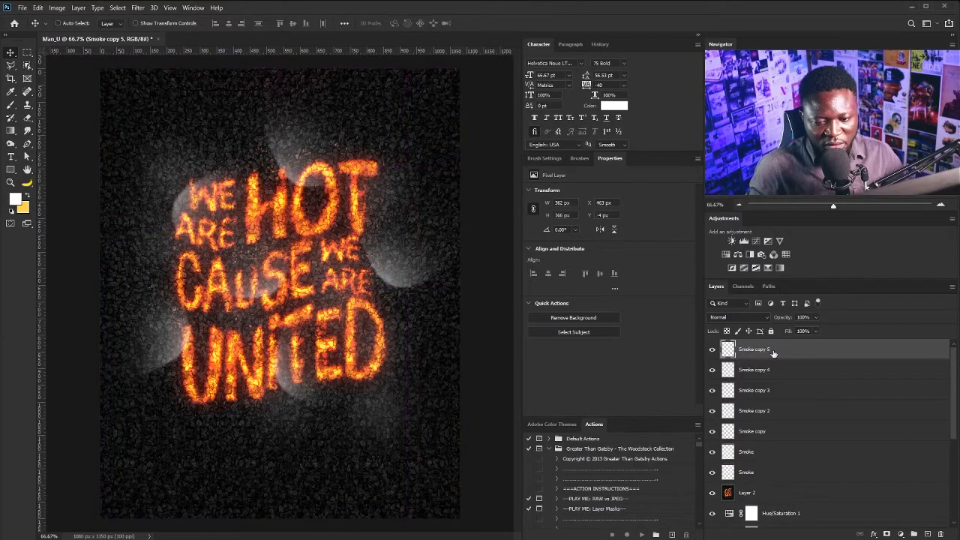
Step: Merge all the smoke wisp layers into one layer, leaving the first brushed Smoke layer separate
{"action": "left_click", "coordinate": [758, 480], "text": "shift"}
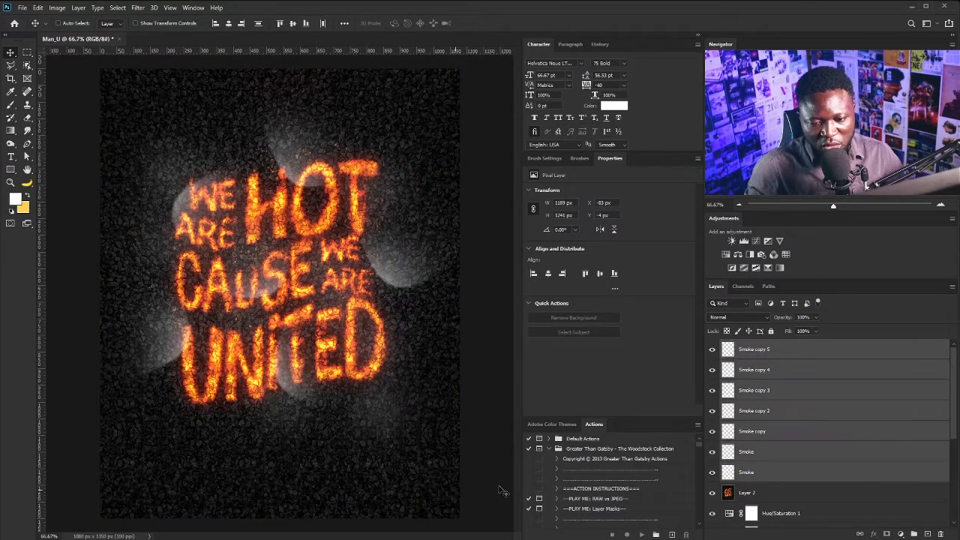
{"action": "left_click", "coordinate": [770, 477], "text": "ctrl"}
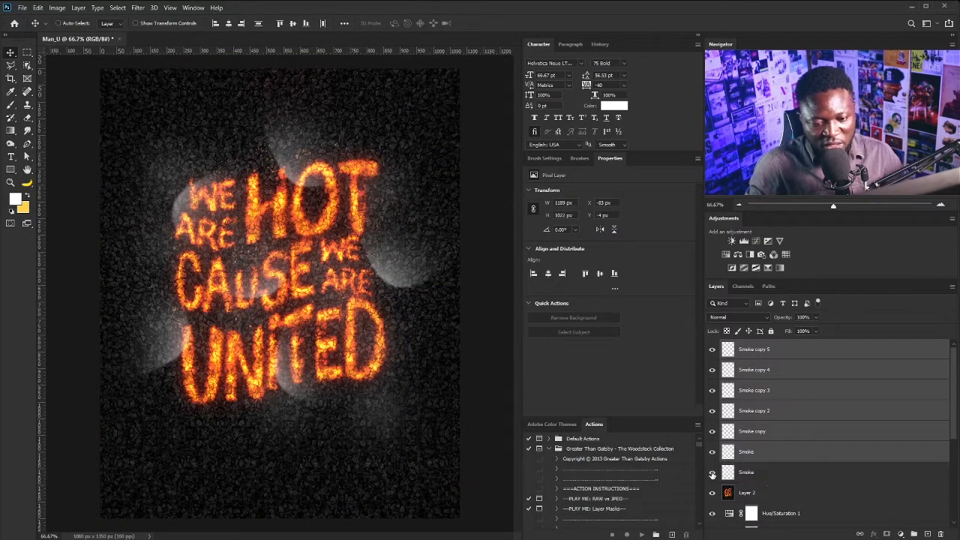
{"action": "left_click", "coordinate": [712, 473]}
{"action": "left_click", "coordinate": [713, 473]}
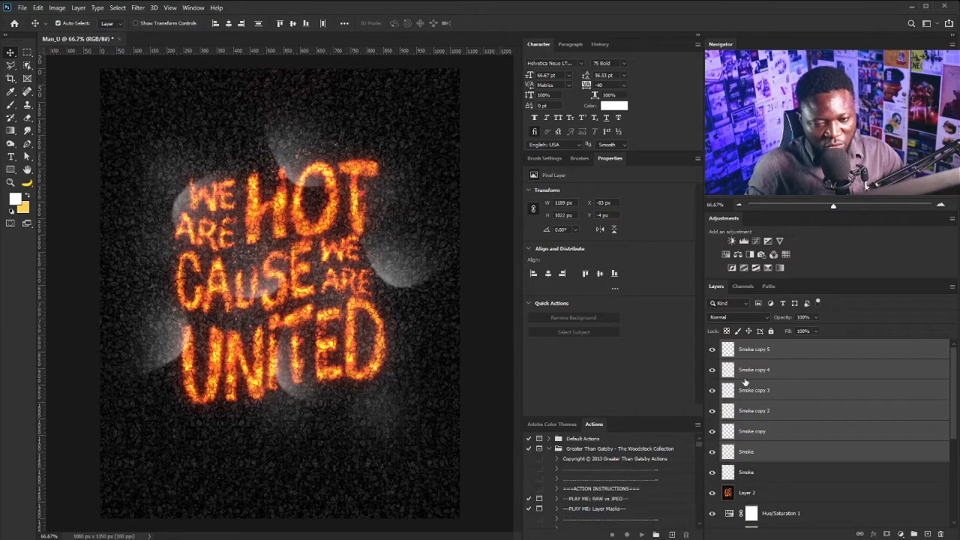
{"action": "key", "text": "ctrl+e"}
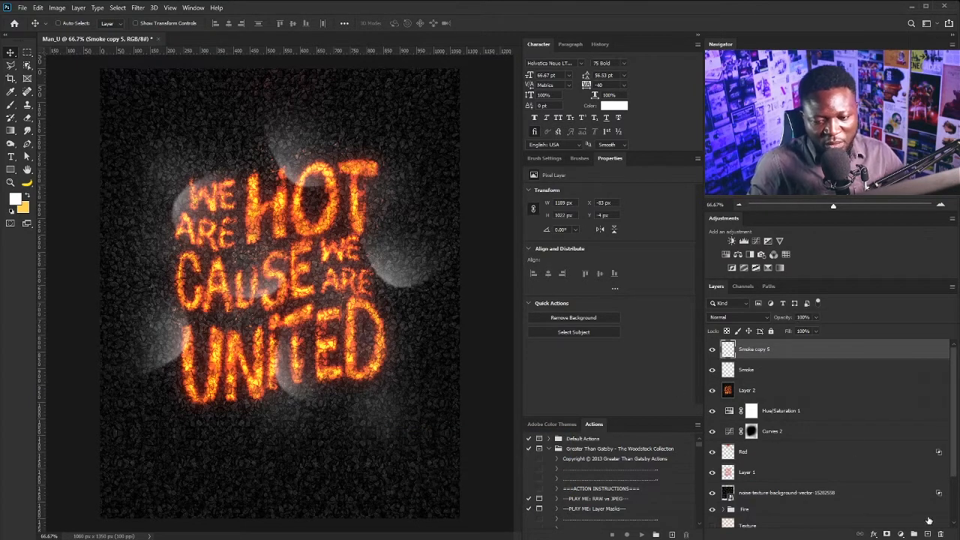
Step: Add a layer mask to the merged wisp layer, lower its opacity to 57% and target the mask
{"action": "left_click", "coordinate": [887, 535]}
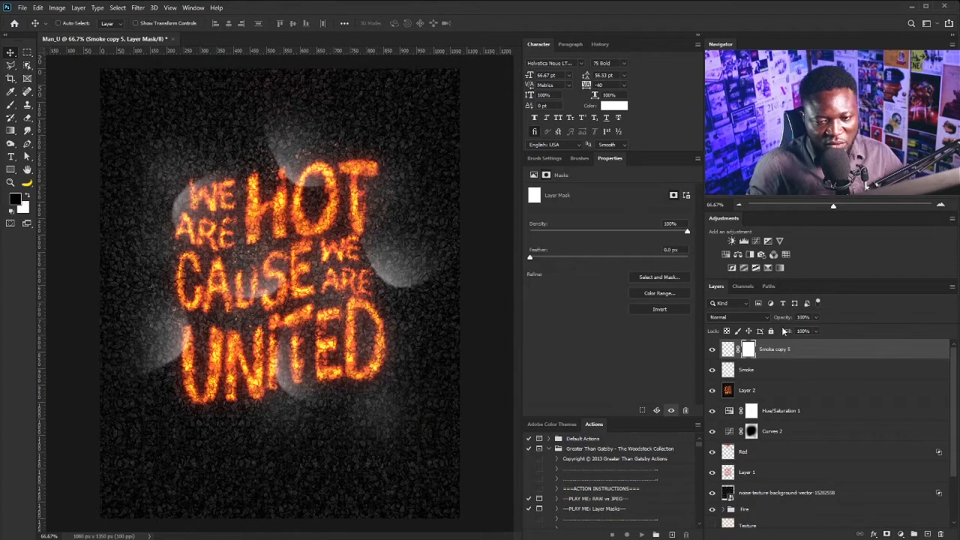
{"action": "left_click", "coordinate": [817, 317]}
{"action": "left_click_drag", "start_coordinate": [819, 331], "coordinate": [795, 330]}
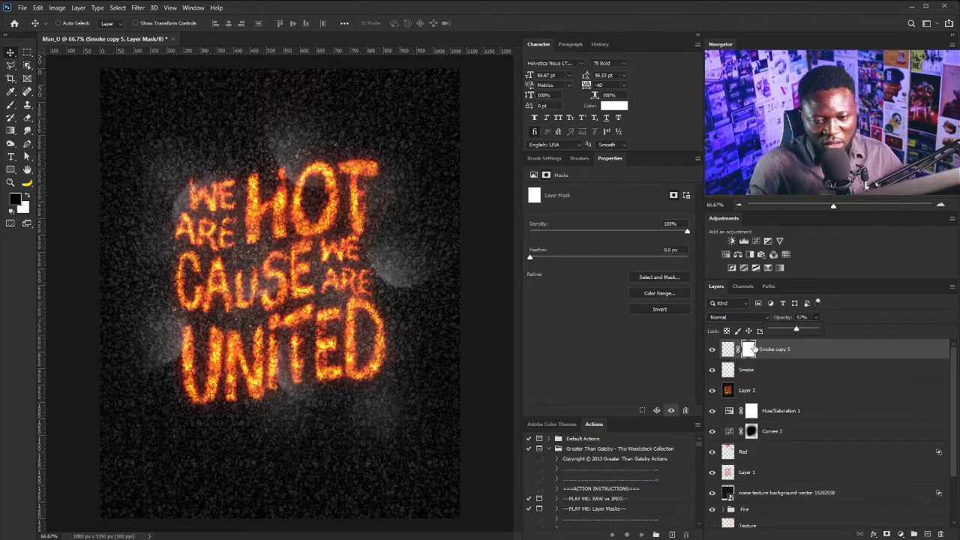
{"action": "left_click", "coordinate": [754, 349]}
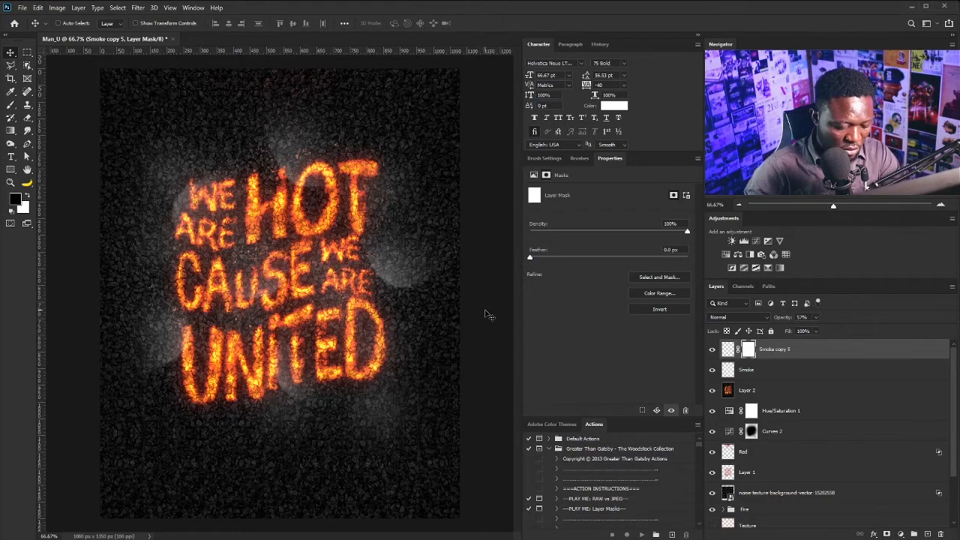
Step: Mask out the merged wisp's smoke over and just beyond the small word ARE beside UNITED, using a smaller black brush
{"action": "key", "text": "b"}
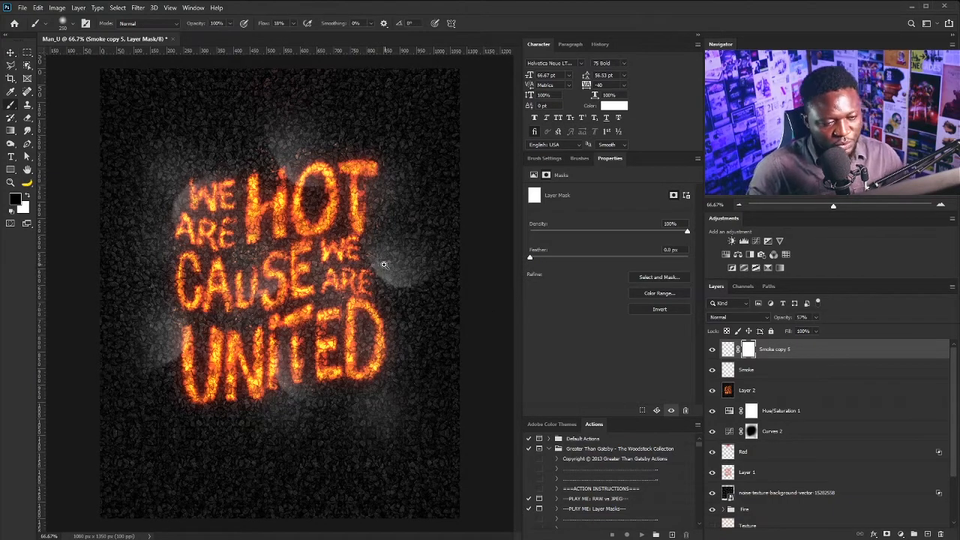
{"action": "scroll", "coordinate": [384, 265], "scroll_direction": "up", "scroll_amount": 5}
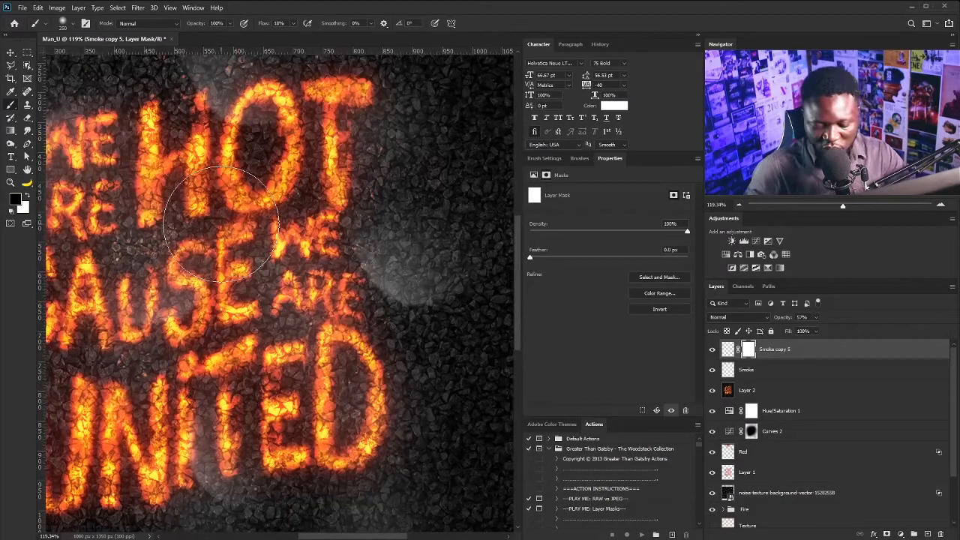
{"action": "key", "text": "bracketleft"}
{"action": "key", "text": "bracketleft"}
{"action": "key", "text": "bracketleft"}
{"action": "key", "text": "bracketleft"}
{"action": "key", "text": "bracketleft"}
{"action": "key", "text": "bracketleft"}
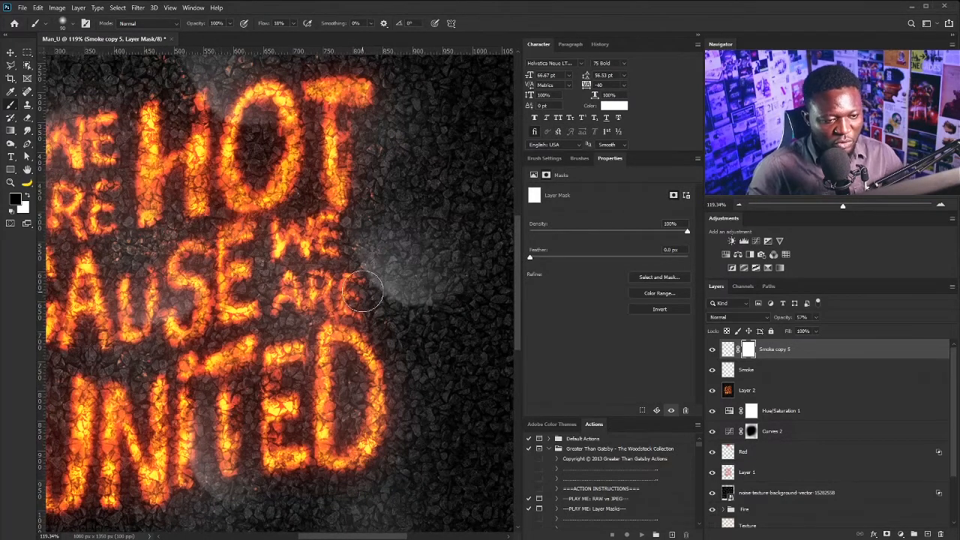
{"action": "mouse_move", "coordinate": [363, 294]}
{"action": "left_mouse_down"}
{"action": "mouse_move", "coordinate": [410, 305]}
{"action": "mouse_move", "coordinate": [410, 320]}
{"action": "left_mouse_up"}
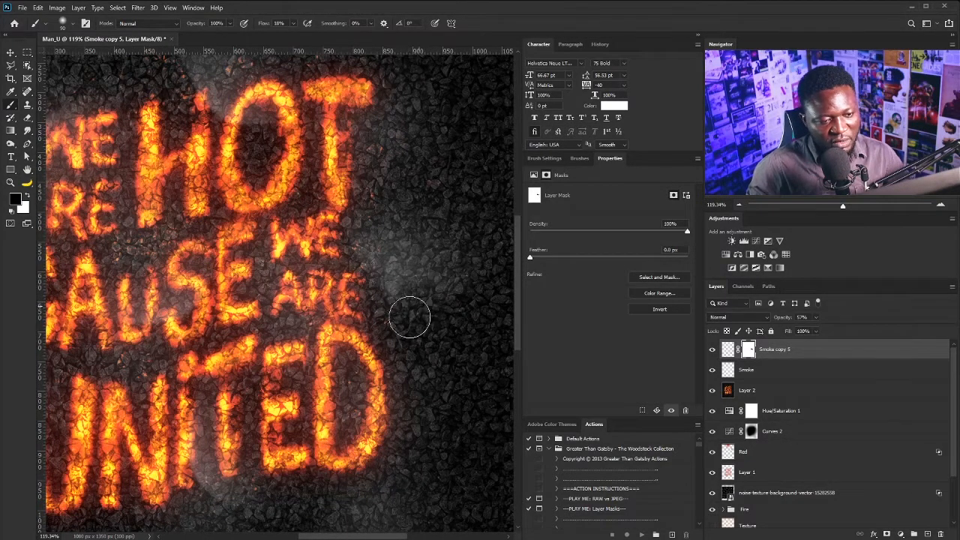
Step: Continue painting black on the merged wisp mask to clear smoke from the WE ARE, CAUSE and UNITED letters
{"action": "left_click_drag", "start_coordinate": [210, 341], "coordinate": [330, 325]}
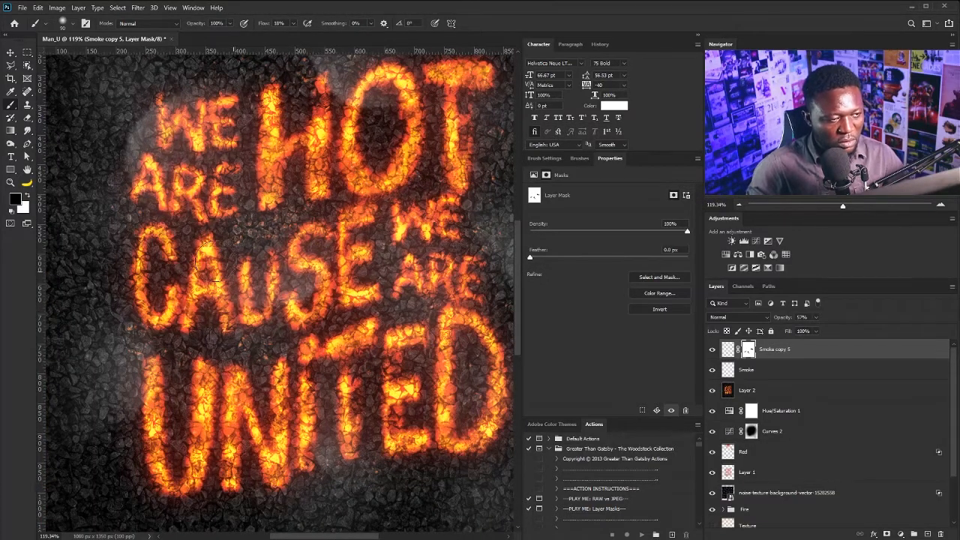
{"action": "left_click_drag", "start_coordinate": [125, 113], "coordinate": [137, 134]}
{"action": "left_click_drag", "start_coordinate": [293, 134], "coordinate": [234, 239]}
{"action": "left_click_drag", "start_coordinate": [258, 201], "coordinate": [286, 188]}
{"action": "left_click_drag", "start_coordinate": [309, 332], "coordinate": [307, 239]}
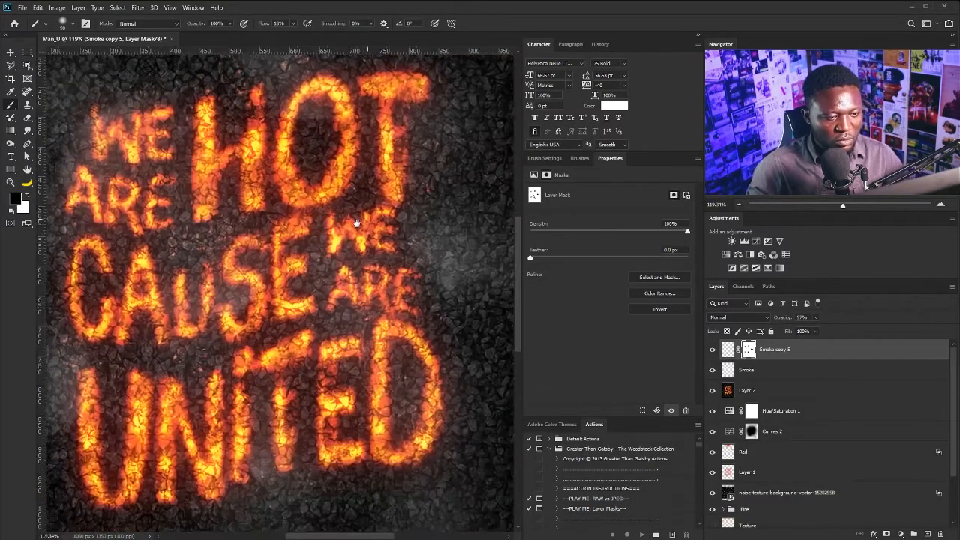
{"action": "mouse_move", "coordinate": [361, 223]}
{"action": "left_mouse_down"}
{"action": "mouse_move", "coordinate": [330, 231]}
{"action": "mouse_move", "coordinate": [357, 239]}
{"action": "left_mouse_up"}
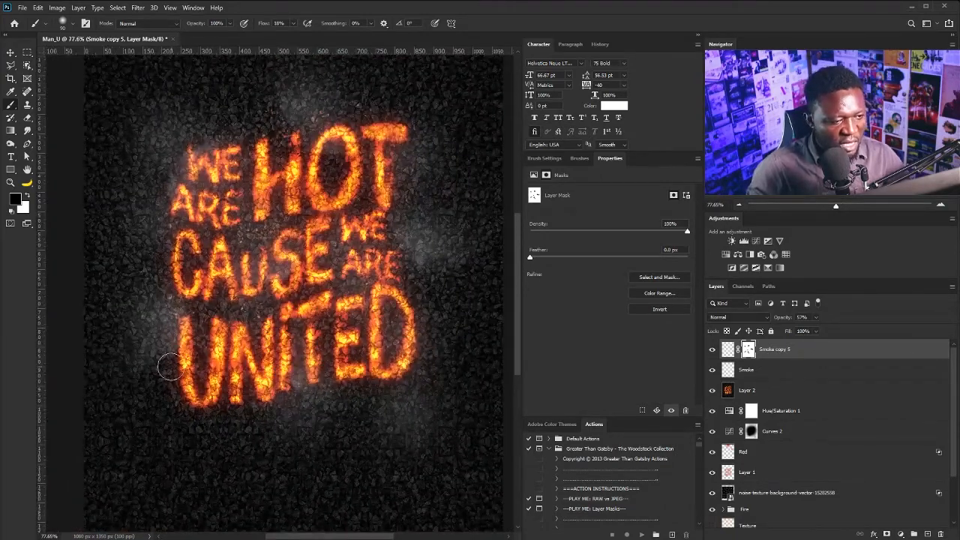
Step: Add a layer mask to the first Smoke layer and scale both smoke layers down slightly together
{"action": "left_click", "coordinate": [753, 370]}
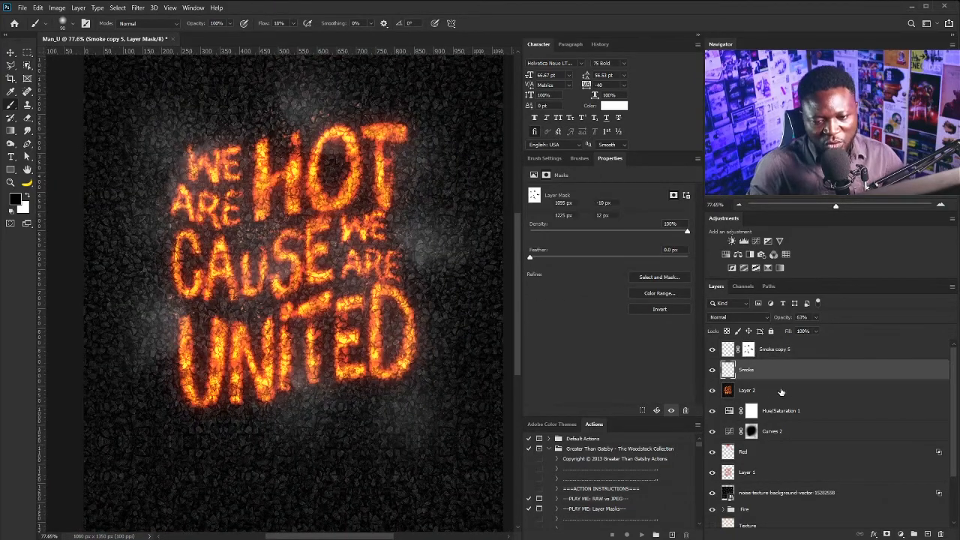
{"action": "left_click", "coordinate": [888, 534]}
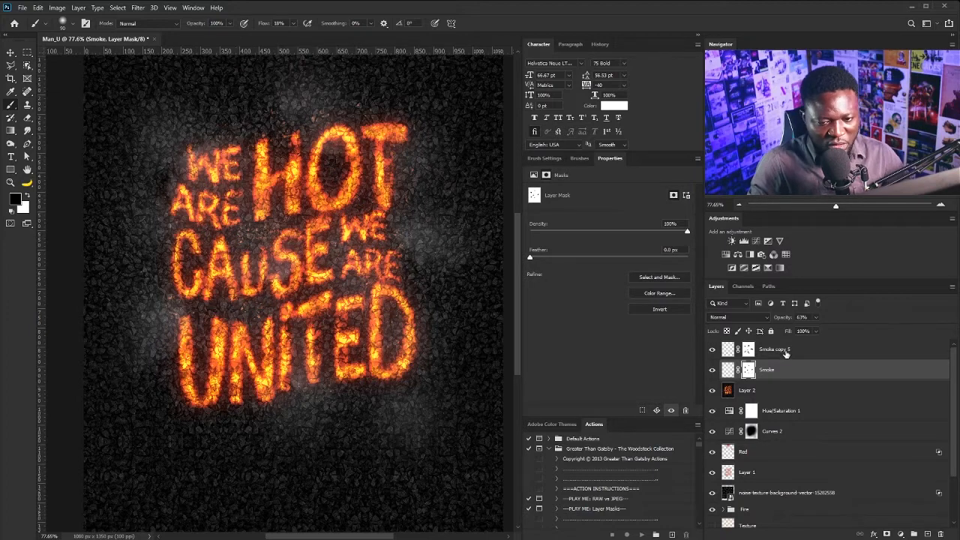
{"action": "left_click", "coordinate": [785, 360], "text": "shift"}
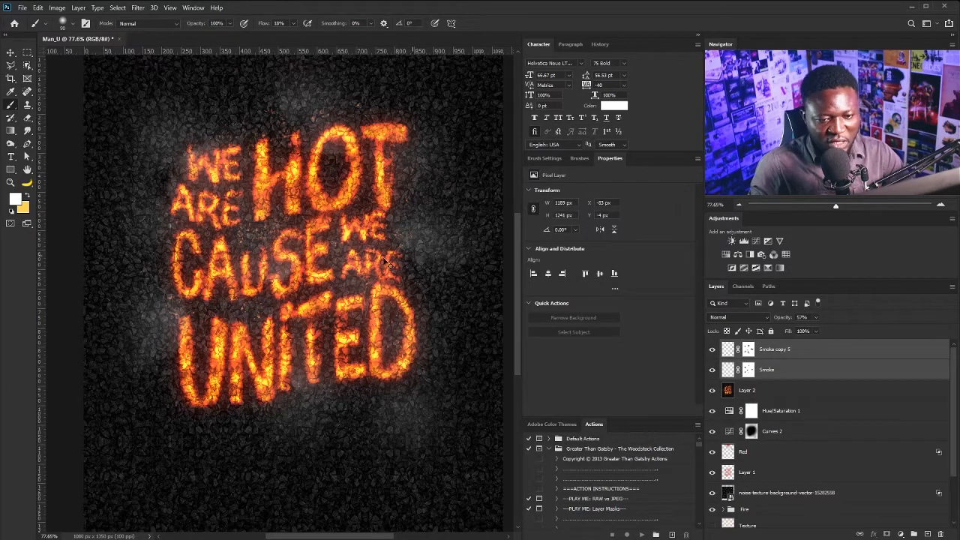
{"action": "key", "text": "ctrl+0"}
{"action": "key", "text": "ctrl+t"}
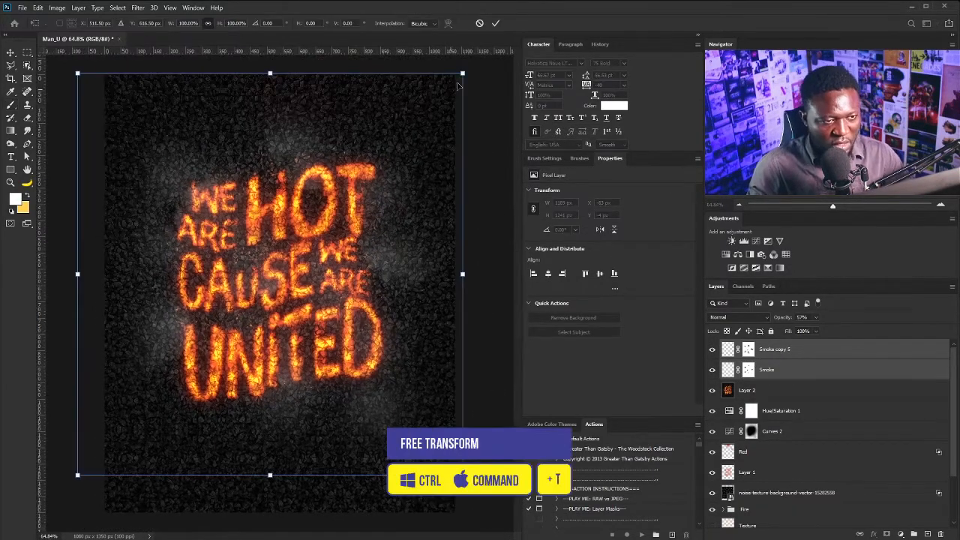
{"action": "left_click_drag", "start_coordinate": [463, 74], "coordinate": [452, 84]}
{"action": "key", "text": "Return"}
{"action": "left_click", "coordinate": [403, 217]}
{"action": "left_click", "coordinate": [469, 206]}
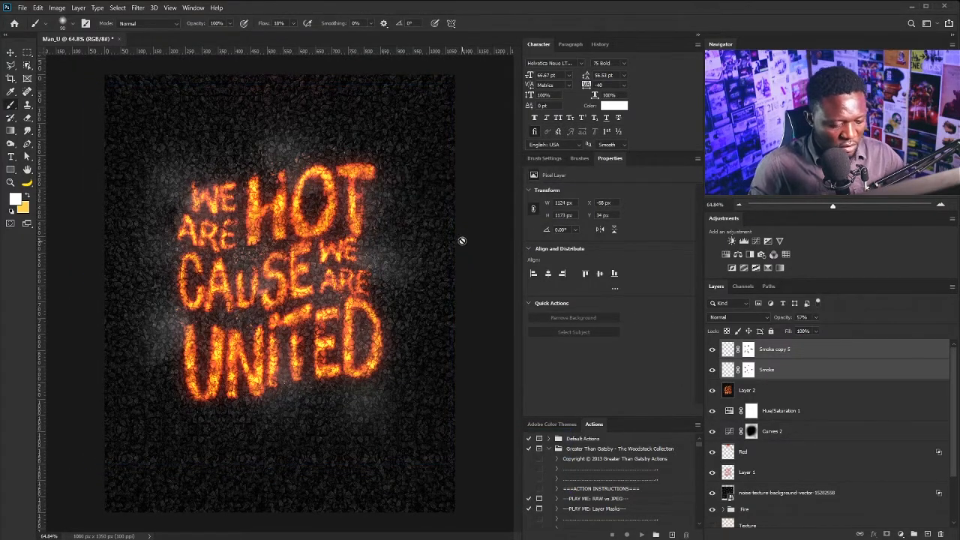
Step: Duplicate both smoke layers, rotate the copies about 58 degrees, scale them to 77.36% and shift them toward the poster's lower right
{"action": "key", "text": "v"}
{"action": "left_click_drag", "start_coordinate": [836, 369], "coordinate": [929, 534]}
{"action": "key", "text": "ctrl+t"}
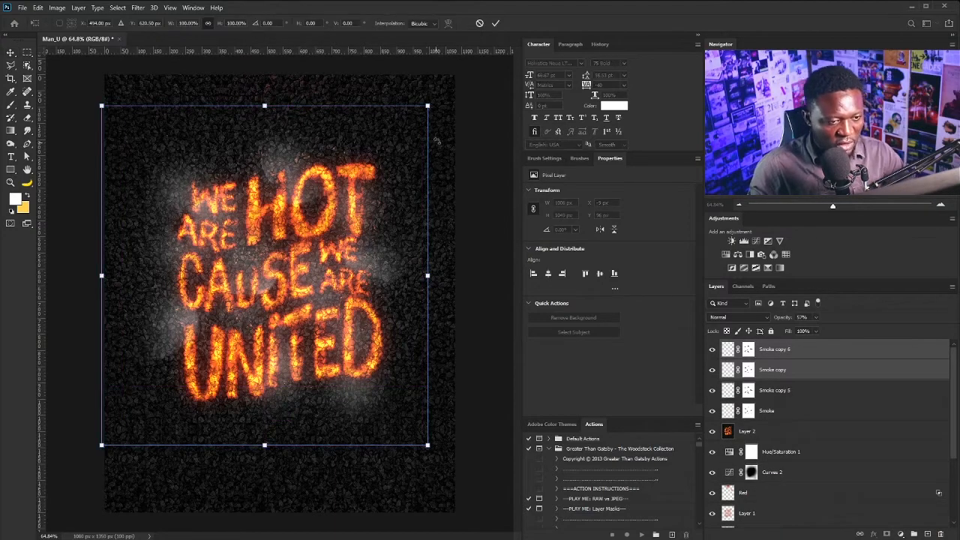
{"action": "left_click_drag", "start_coordinate": [450, 139], "coordinate": [343, 69]}
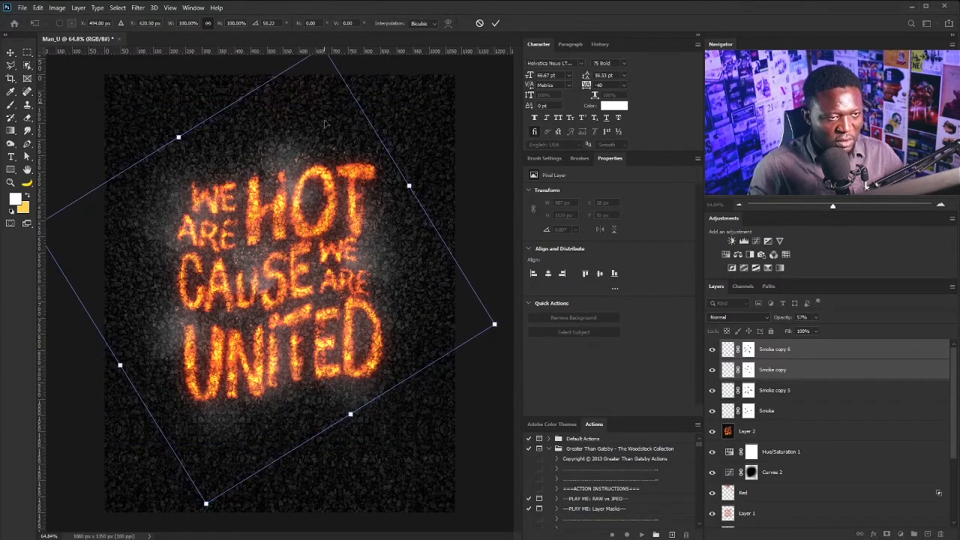
{"action": "left_click_drag", "start_coordinate": [207, 505], "coordinate": [221, 453]}
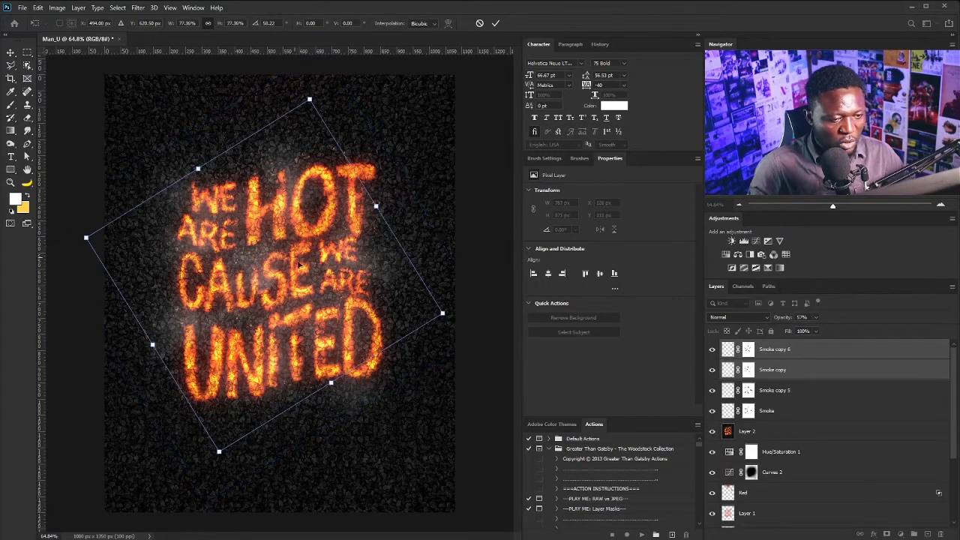
{"action": "left_click_drag", "start_coordinate": [292, 260], "coordinate": [336, 292]}
{"action": "key", "text": "Return"}
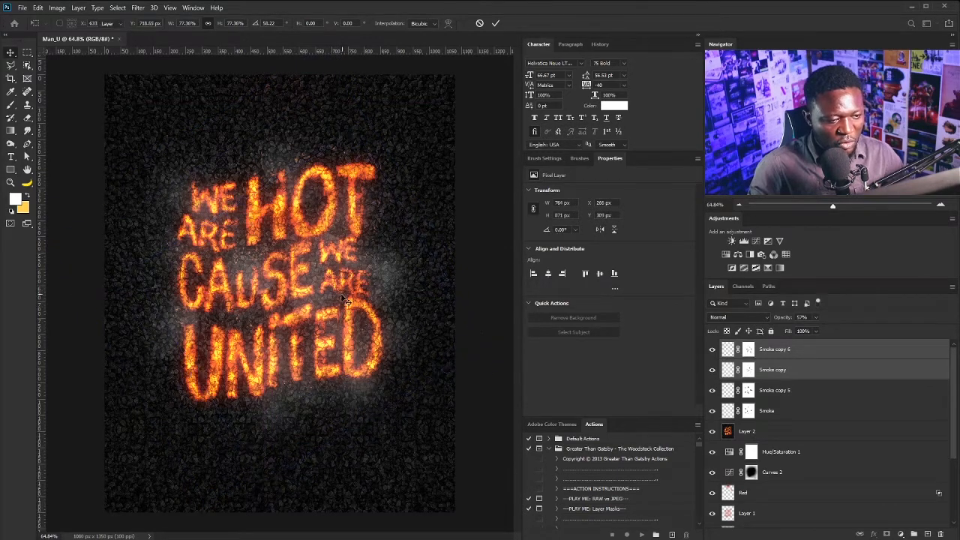
Step: Lower the opacity of the copied smoke pair to 32% and move it slightly up over the lettering
{"action": "left_click", "coordinate": [815, 318]}
{"action": "left_click_drag", "start_coordinate": [802, 331], "coordinate": [798, 331]}
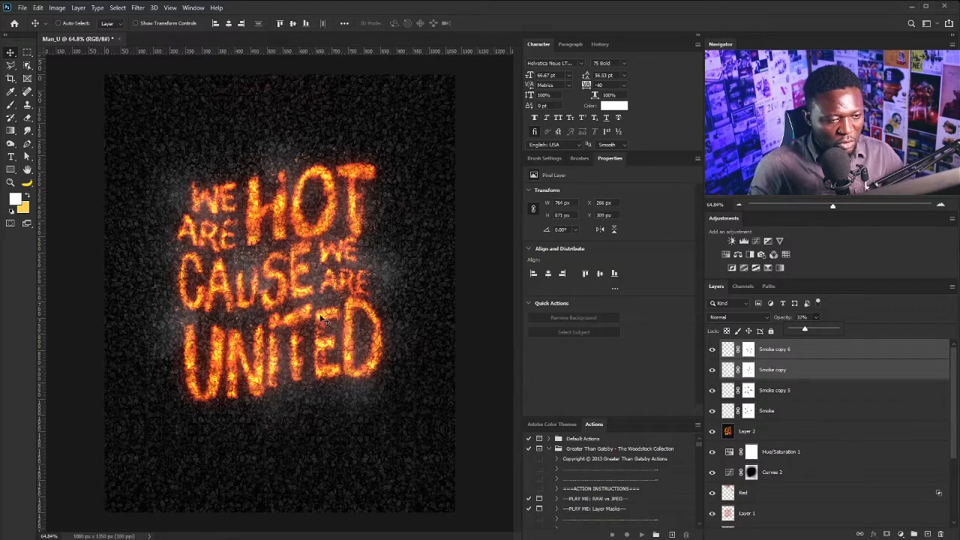
{"action": "left_click_drag", "start_coordinate": [321, 319], "coordinate": [314, 262]}
Step: Duplicate the smoke pair again, place it around the upper left of the lettering and reduce its opacity to 15%
{"action": "left_click_drag", "start_coordinate": [848, 369], "coordinate": [929, 534]}
{"action": "left_click_drag", "start_coordinate": [389, 295], "coordinate": [330, 214]}
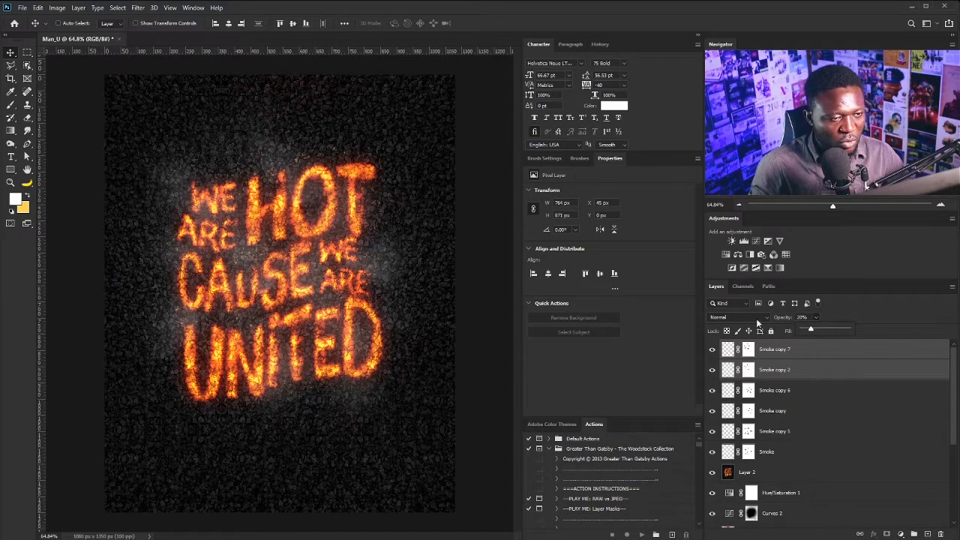
{"action": "left_click_drag", "start_coordinate": [290, 240], "coordinate": [300, 250]}
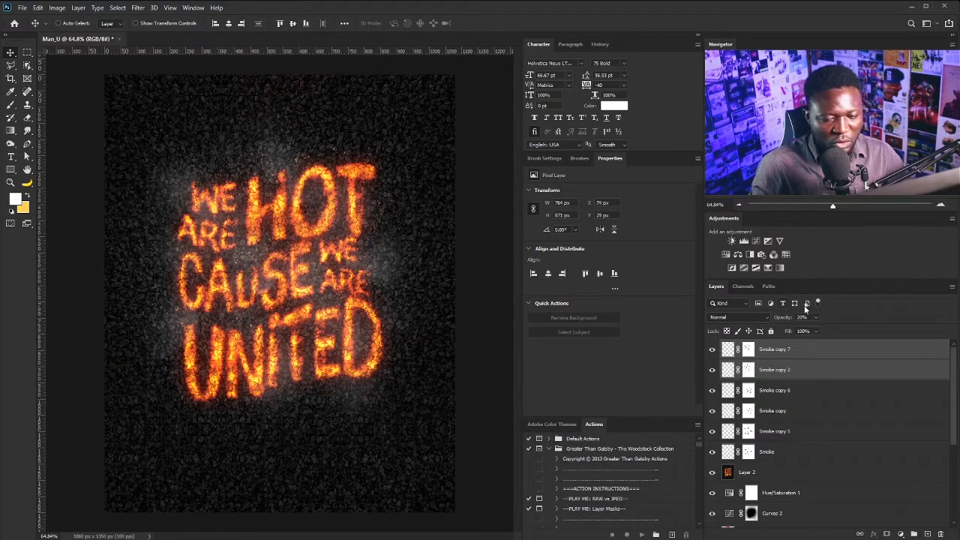
{"action": "left_click_drag", "start_coordinate": [816, 334], "coordinate": [813, 334]}
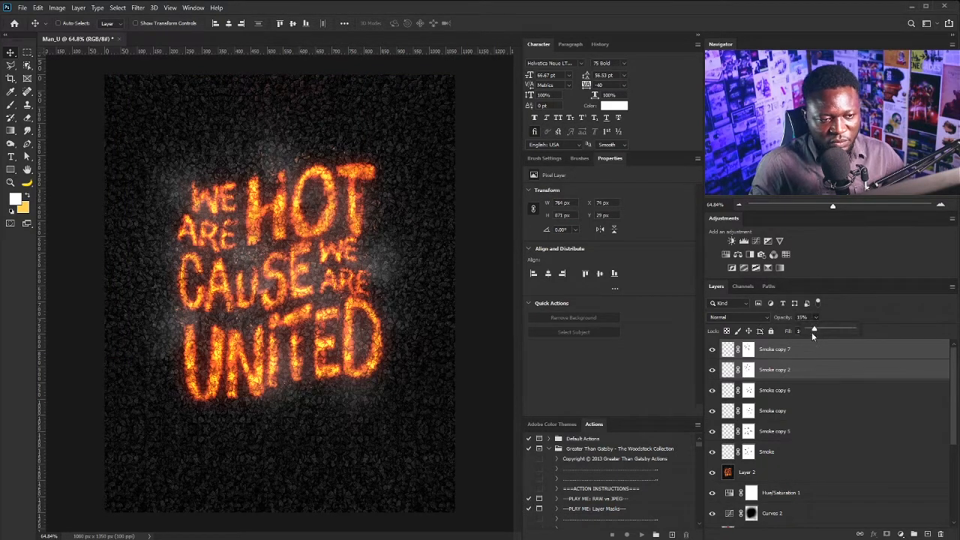
Step: Duplicate the smoke pair onto the poster's right edge and set the copies' opacity to 37%
{"action": "left_click", "coordinate": [821, 351]}
{"action": "left_click", "coordinate": [825, 369], "text": "shift"}
{"action": "left_click_drag", "start_coordinate": [825, 369], "coordinate": [928, 533]}
{"action": "left_click_drag", "start_coordinate": [277, 227], "coordinate": [480, 263]}
{"action": "left_click", "coordinate": [817, 318]}
{"action": "left_click_drag", "start_coordinate": [813, 329], "coordinate": [827, 329]}
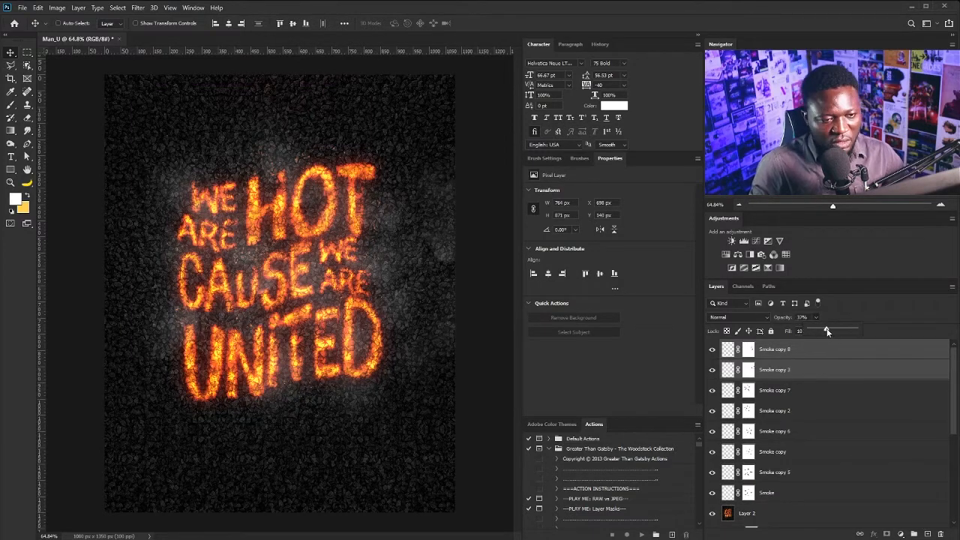
{"action": "left_click_drag", "start_coordinate": [471, 270], "coordinate": [457, 270]}
Step: Duplicate the right-edge smoke pair, move the copies to the poster's left edge and transform them to vary their shape
{"action": "left_click_drag", "start_coordinate": [815, 363], "coordinate": [927, 534]}
{"action": "left_click_drag", "start_coordinate": [396, 213], "coordinate": [46, 249]}
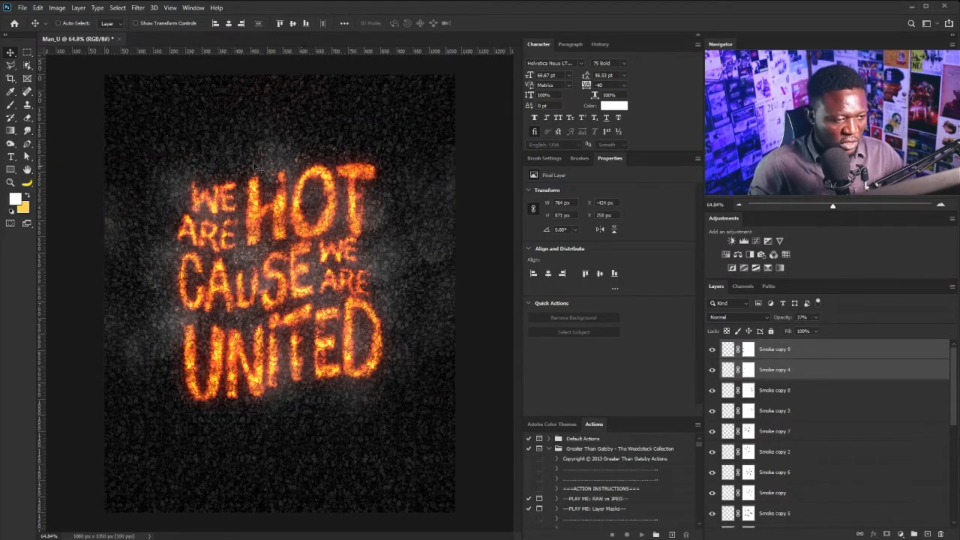
{"action": "key", "text": "ctrl+t"}
{"action": "left_click_drag", "start_coordinate": [221, 448], "coordinate": [276, 251]}
{"action": "left_click_drag", "start_coordinate": [158, 329], "coordinate": [142, 312]}
{"action": "left_click_drag", "start_coordinate": [203, 278], "coordinate": [188, 278]}
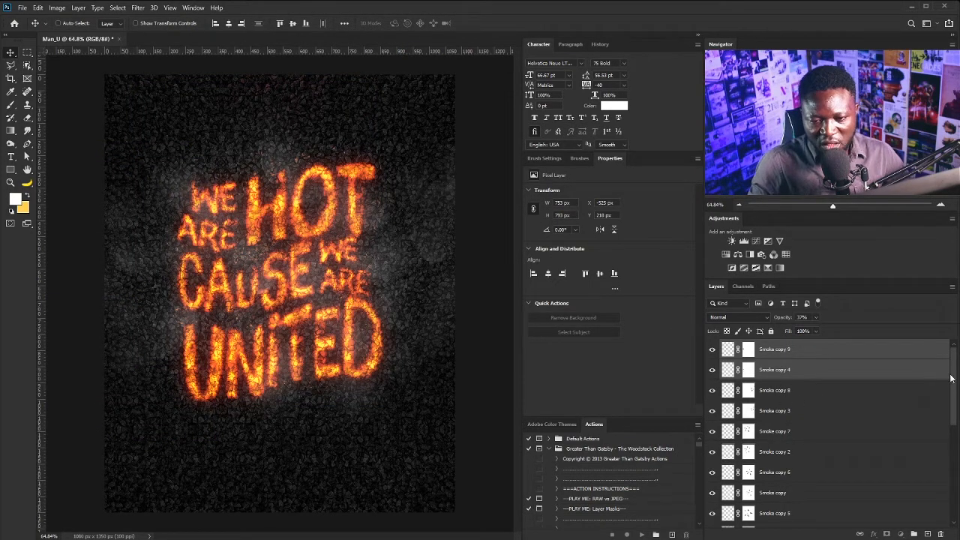
Step: Group all the smoke layers and name the group Smoke
{"action": "left_click", "coordinate": [915, 354]}
{"action": "scroll", "coordinate": [955, 382], "scroll_direction": "down", "scroll_amount": 3}
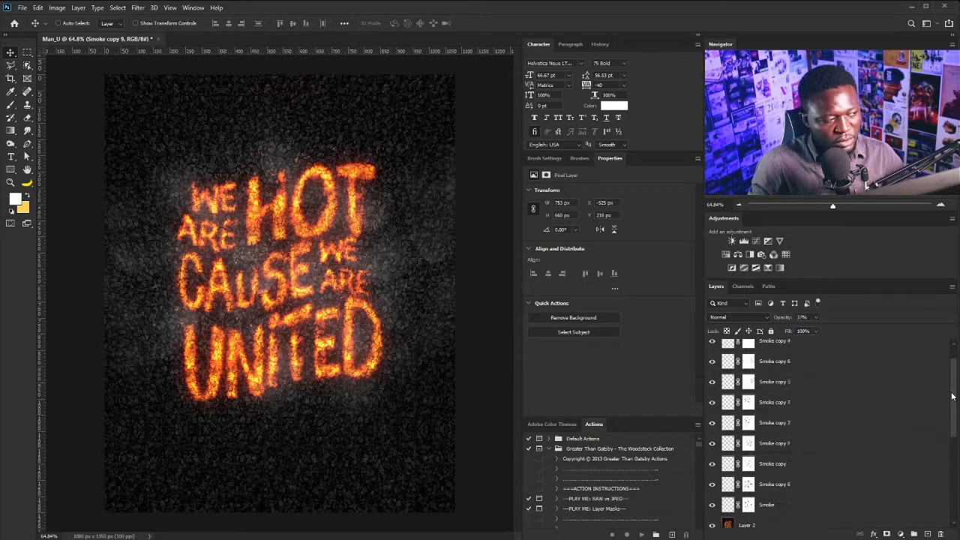
{"action": "left_click", "coordinate": [796, 426], "text": "shift"}
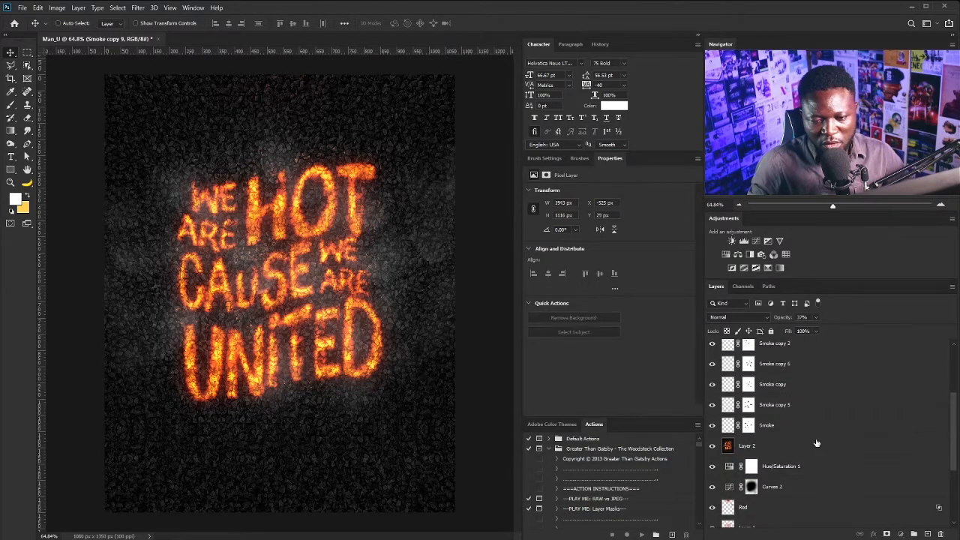
{"action": "key", "text": "ctrl+g"}
{"action": "double_click", "coordinate": [751, 345]}
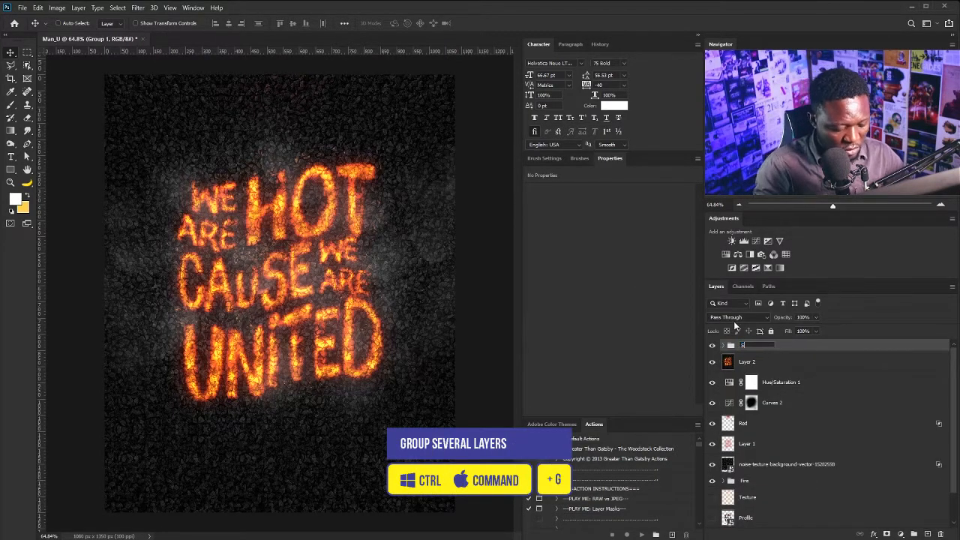
{"action": "type", "text": "Smoke"}
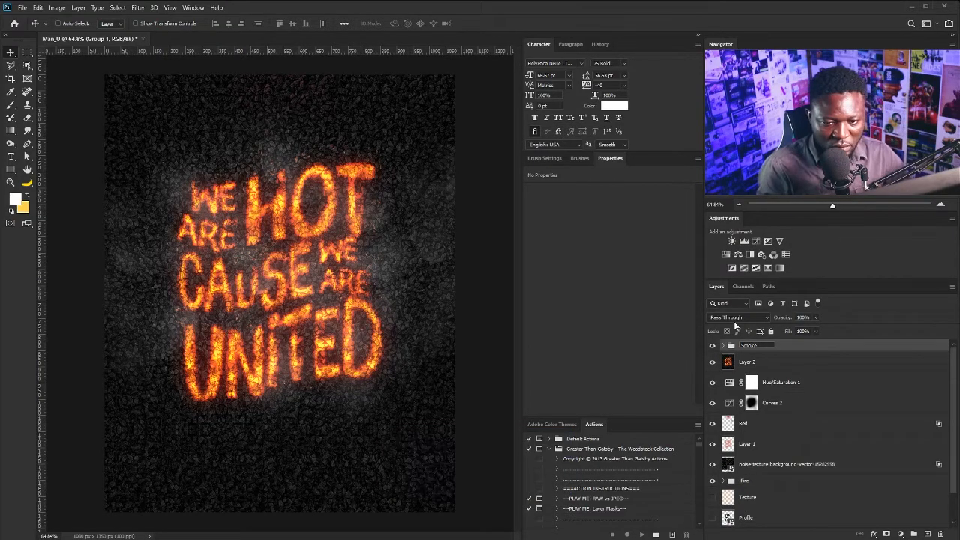
{"action": "key", "text": "Return"}
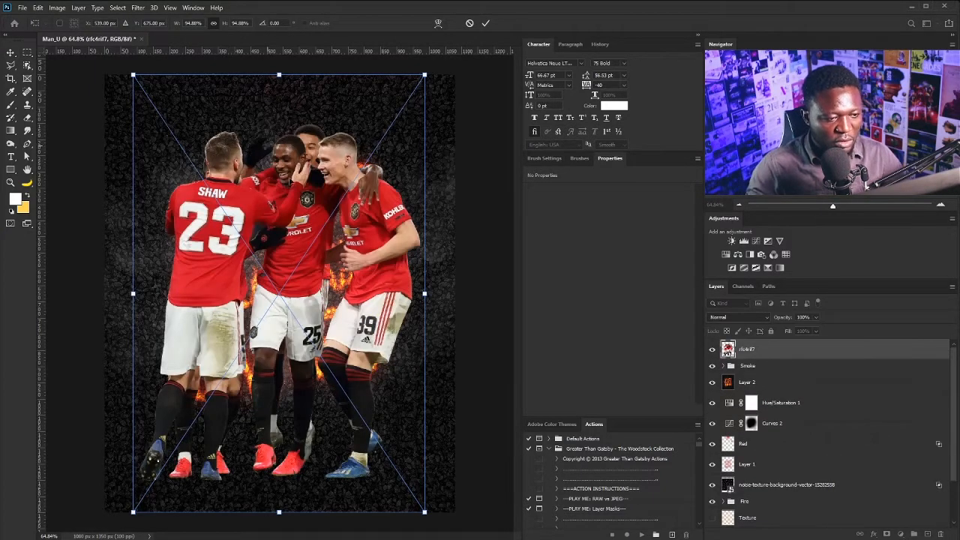
Step: Scale the placed footballers image to 66.72% and position it at the bottom of the poster, just below UNITED
{"action": "left_click_drag", "start_coordinate": [335, 192], "coordinate": [342, 303]}
{"action": "left_click_drag", "start_coordinate": [432, 185], "coordinate": [375, 329]}
{"action": "mouse_move", "coordinate": [350, 393]}
{"action": "left_mouse_down"}
{"action": "mouse_move", "coordinate": [354, 411]}
{"action": "mouse_move", "coordinate": [359, 396]}
{"action": "left_mouse_up"}
{"action": "left_click_drag", "start_coordinate": [376, 333], "coordinate": [379, 331]}
{"action": "left_click_drag", "start_coordinate": [360, 404], "coordinate": [359, 408]}
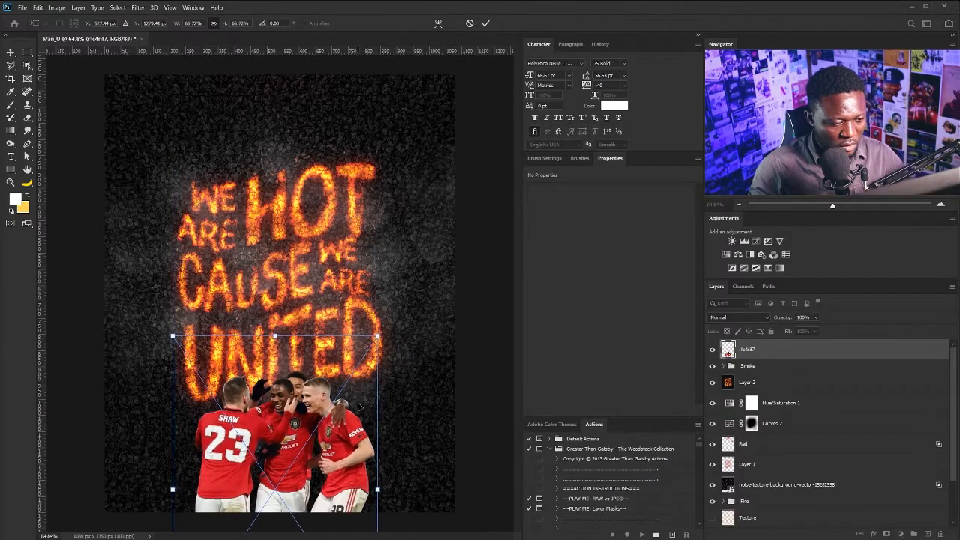
{"action": "key", "text": "Return"}
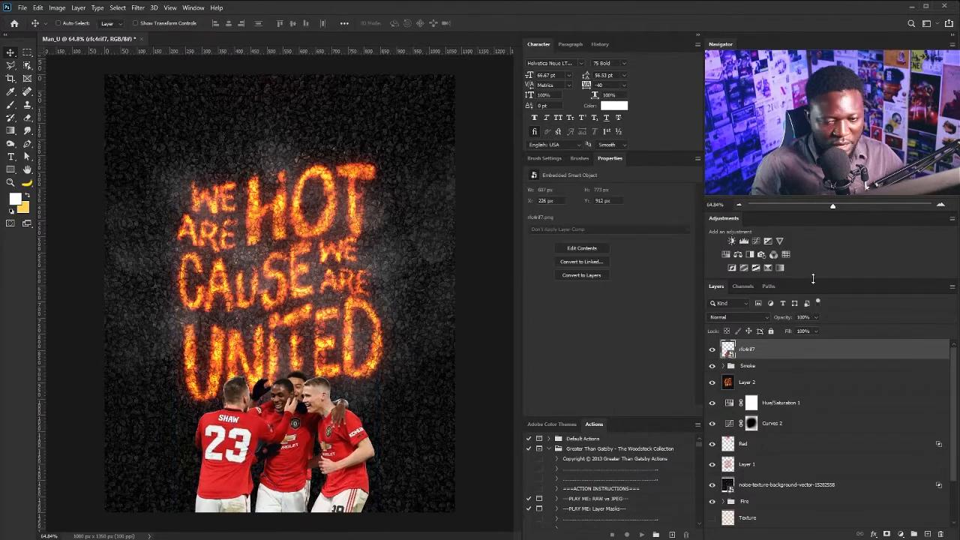
Step: Add a Curves adjustment clipped to the footballers with S-curve points at 87/76 and 171/193, and set its blend mode to Color
{"action": "left_click", "coordinate": [756, 241]}
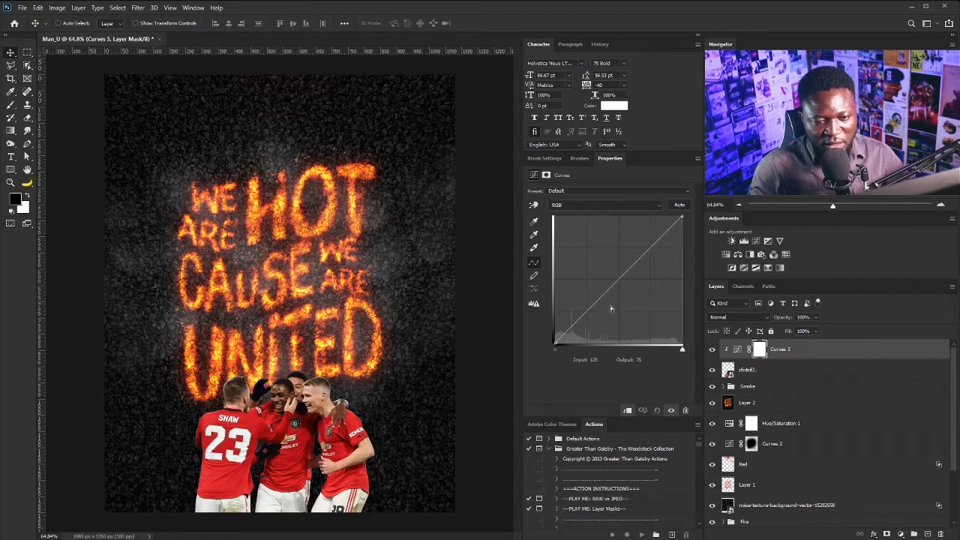
{"action": "left_click_drag", "start_coordinate": [595, 302], "coordinate": [597, 306]}
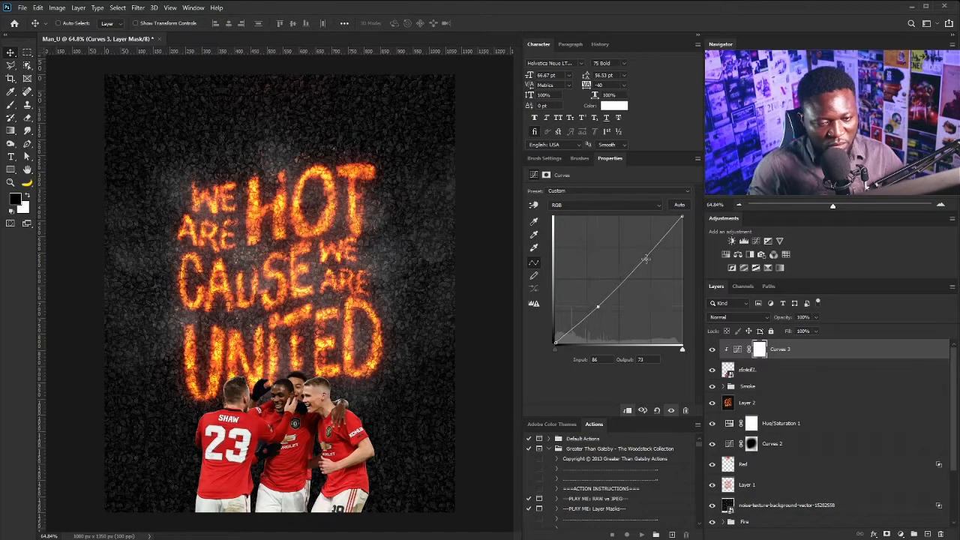
{"action": "left_click_drag", "start_coordinate": [641, 258], "coordinate": [640, 248]}
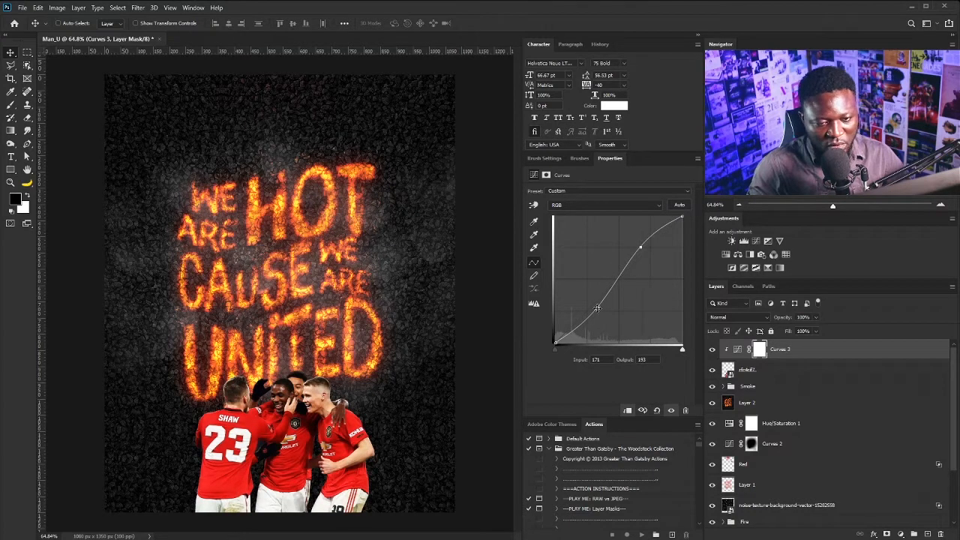
{"action": "left_click_drag", "start_coordinate": [597, 307], "coordinate": [598, 306]}
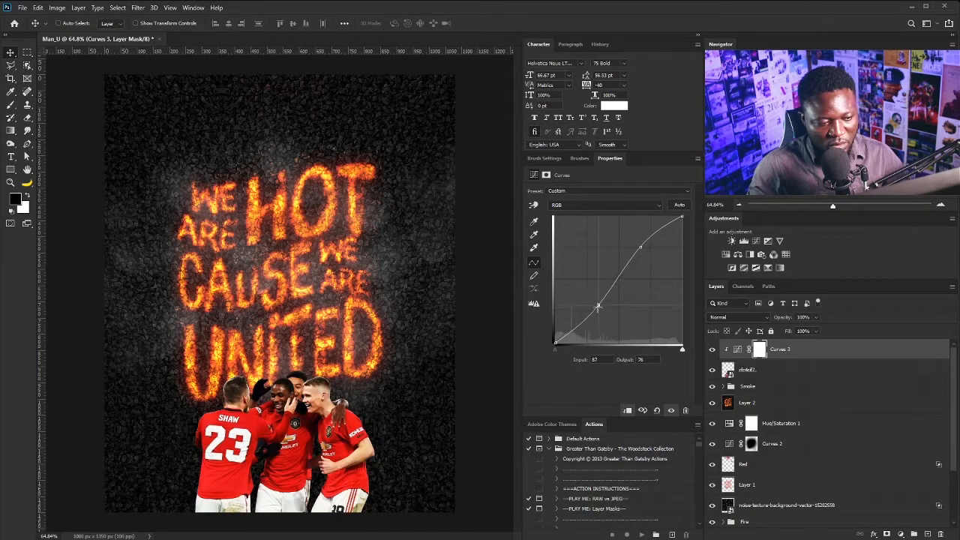
{"action": "left_click", "coordinate": [739, 316]}
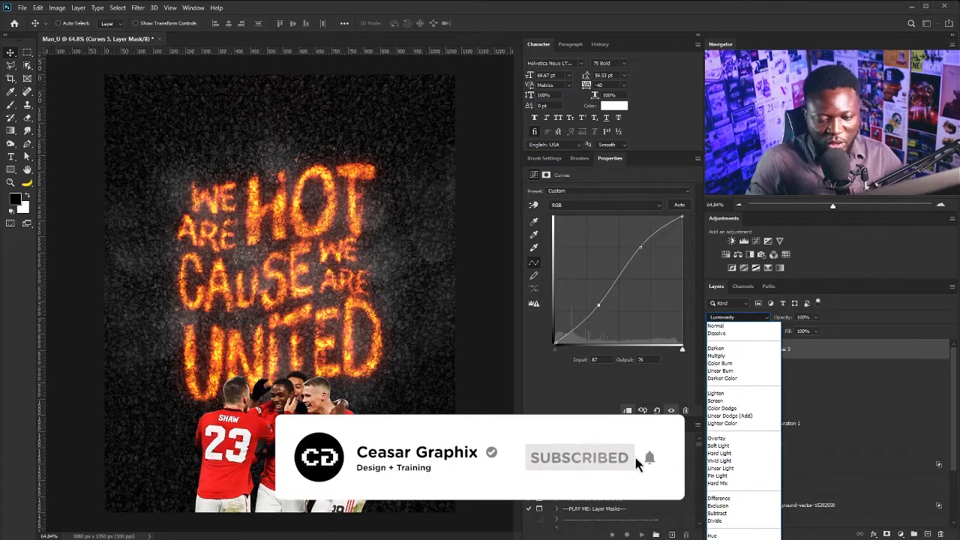
{"action": "left_click", "coordinate": [716, 539]}
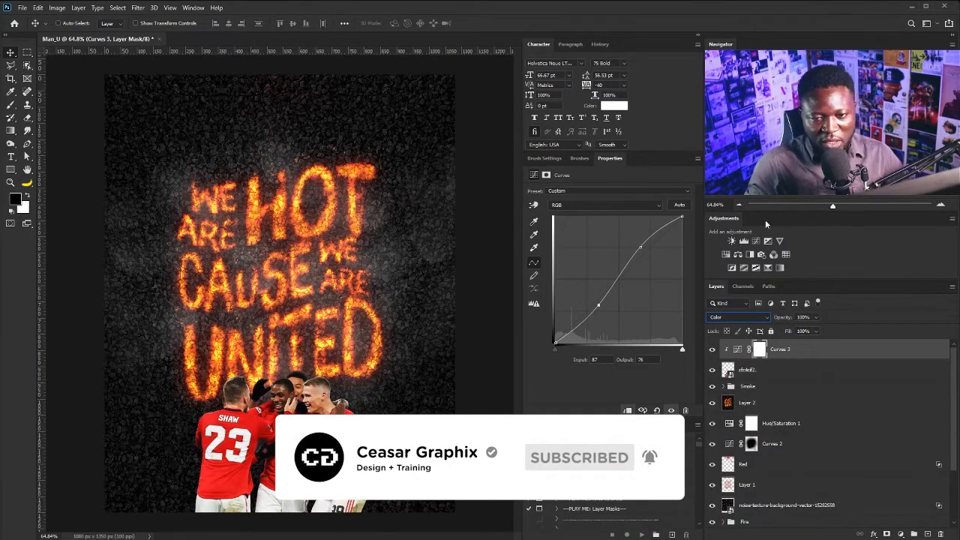
Step: Add a Black & White adjustment clipped to the footballers, with Reds at 26 and Yellows at 113
{"action": "left_click", "coordinate": [749, 255]}
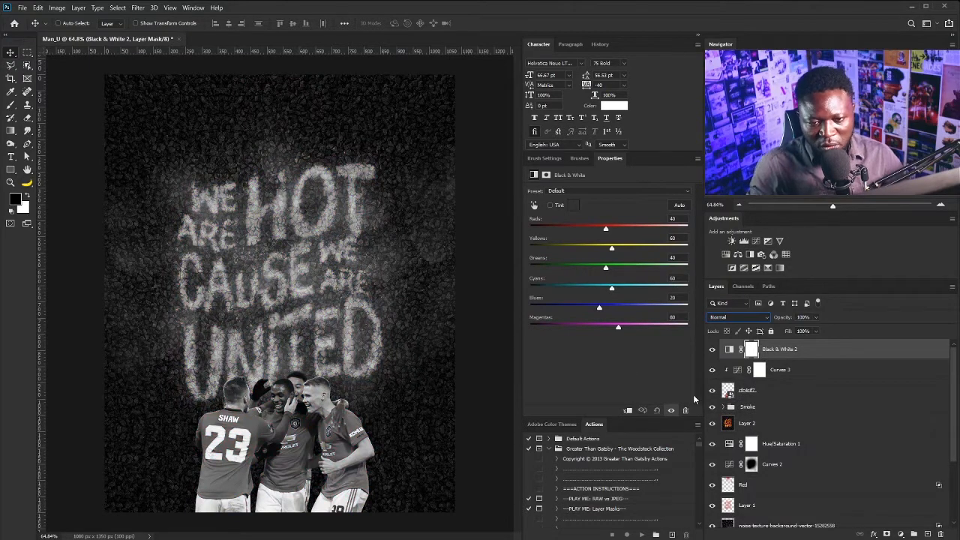
{"action": "left_click", "coordinate": [627, 411]}
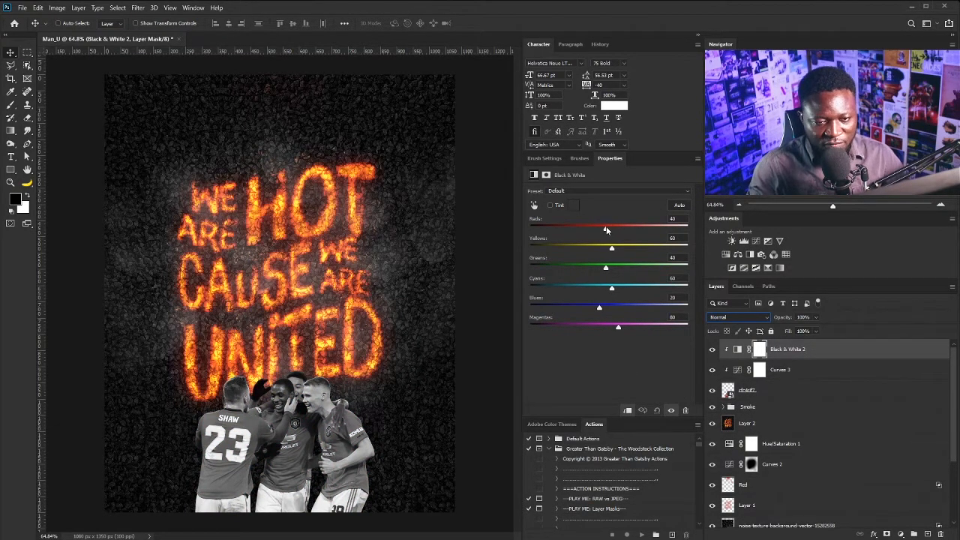
{"action": "left_click_drag", "start_coordinate": [606, 228], "coordinate": [630, 247]}
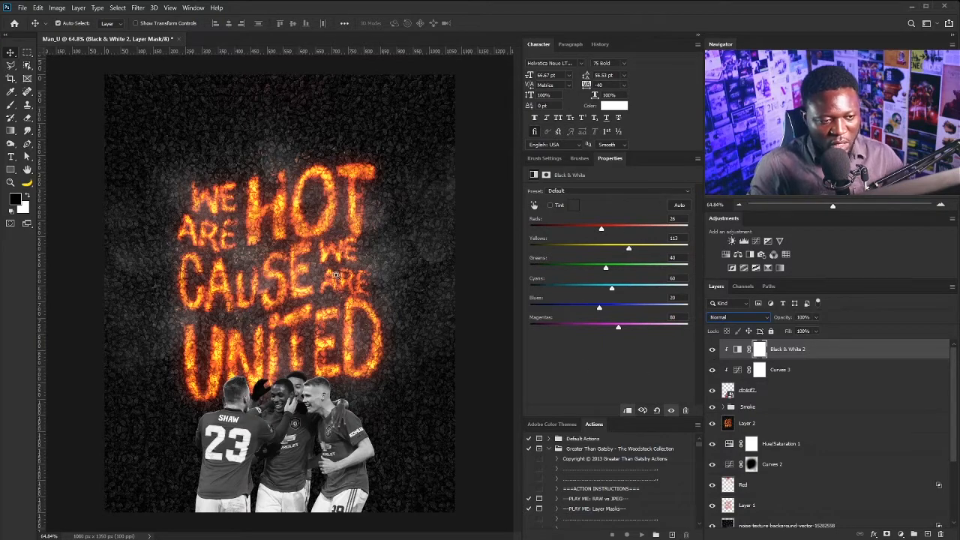
Step: Create a new layer named Black_B above the adjustments and set the foreground colour to black (000000)
{"action": "scroll", "coordinate": [335, 275], "scroll_direction": "down", "scroll_amount": 1}
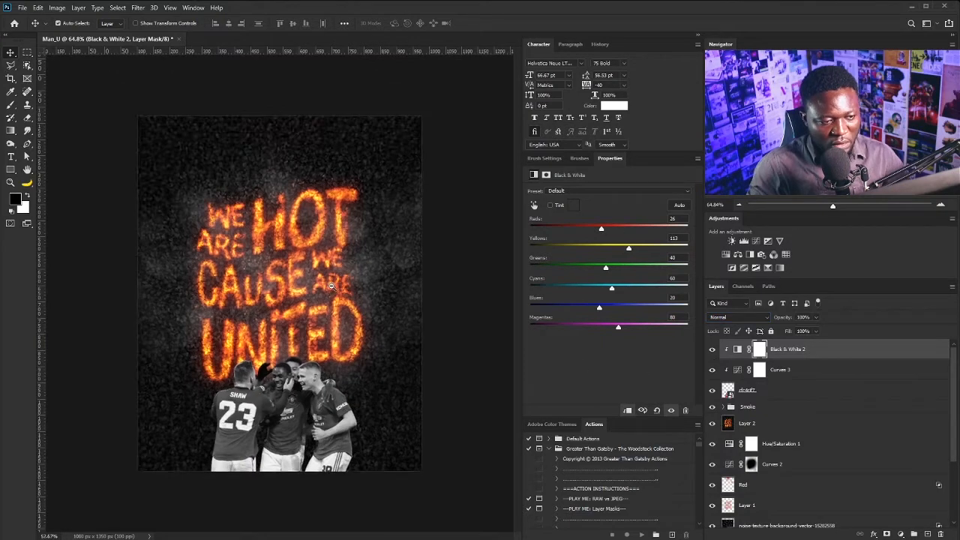
{"action": "left_click", "coordinate": [928, 534], "text": "alt"}
{"action": "type", "text": "Black_B"}
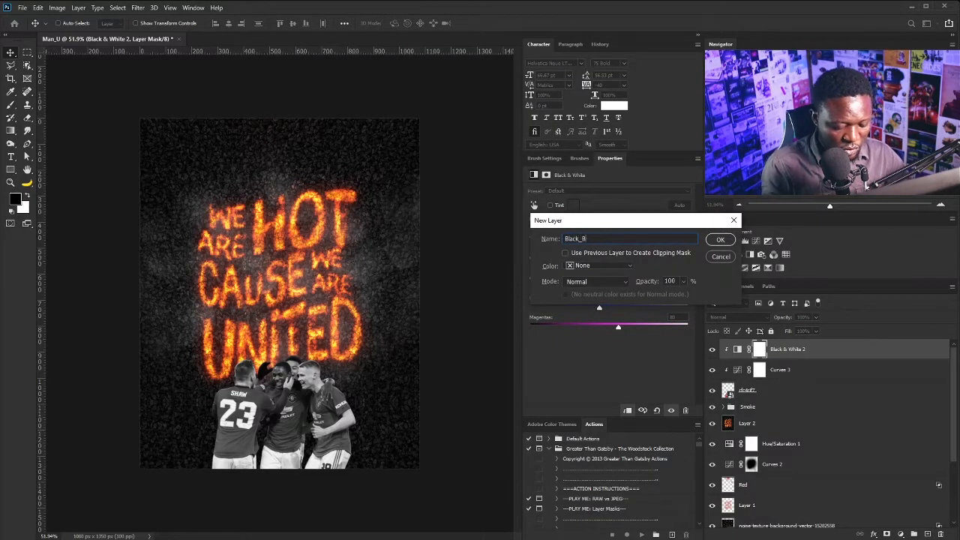
{"action": "key", "text": "Return"}
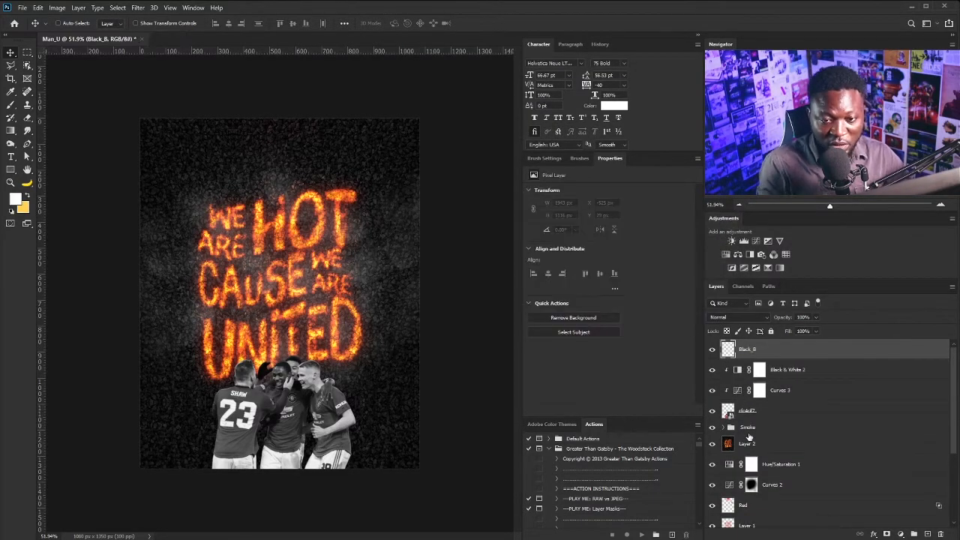
{"action": "left_click", "coordinate": [15, 199]}
{"action": "type", "text": "000000"}
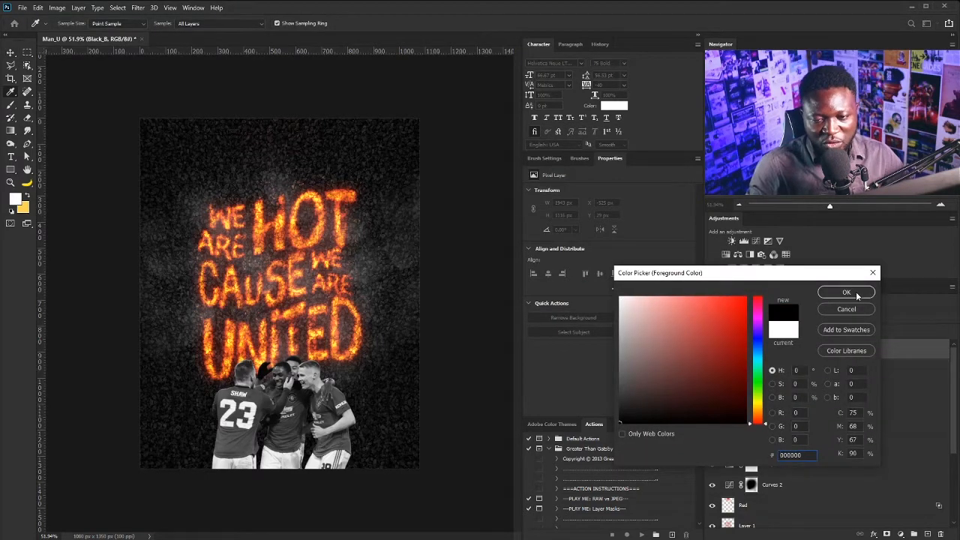
{"action": "left_click", "coordinate": [856, 297]}
Step: Paint black along the poster's bottom edge with an enlarged soft brush at low flow, and lower the Black_B layer's opacity
{"action": "key", "text": "b"}
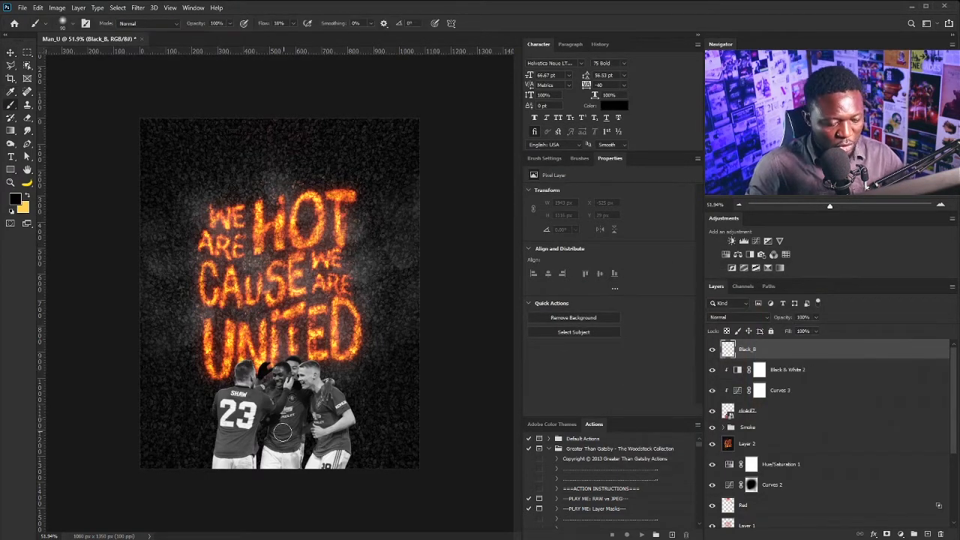
{"action": "key", "text": "bracketright"}
{"action": "key", "text": "bracketright"}
{"action": "key", "text": "bracketright"}
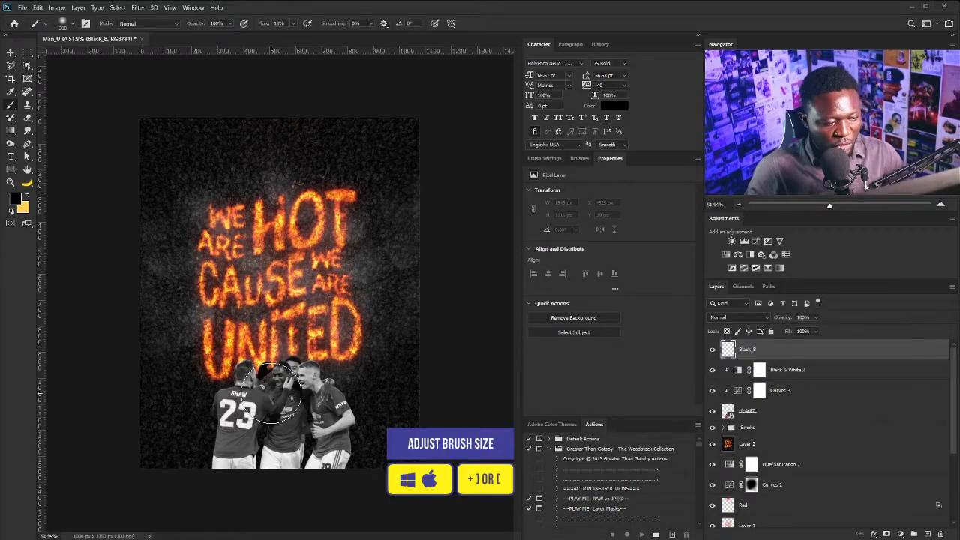
{"action": "mouse_move", "coordinate": [186, 475]}
{"action": "left_mouse_down"}
{"action": "mouse_move", "coordinate": [279, 482]}
{"action": "mouse_move", "coordinate": [375, 472]}
{"action": "mouse_move", "coordinate": [192, 489]}
{"action": "left_mouse_up"}
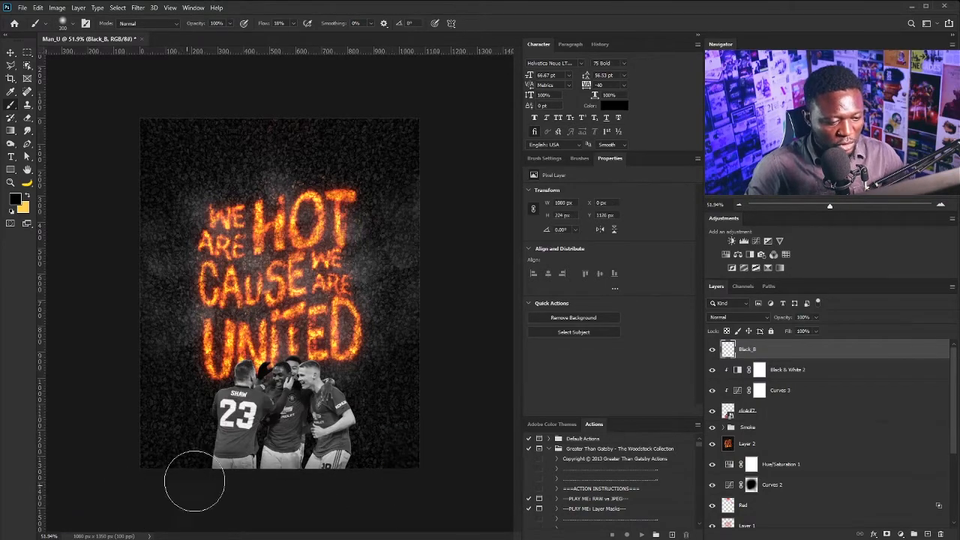
{"action": "key", "text": "bracketright"}
{"action": "scroll", "coordinate": [250, 481], "scroll_direction": "up", "scroll_amount": 5}
{"action": "mouse_move", "coordinate": [370, 447]}
{"action": "left_mouse_down"}
{"action": "mouse_move", "coordinate": [429, 418]}
{"action": "mouse_move", "coordinate": [387, 398]}
{"action": "mouse_move", "coordinate": [303, 439]}
{"action": "left_mouse_up"}
{"action": "left_click", "coordinate": [816, 318]}
{"action": "mouse_move", "coordinate": [817, 329]}
{"action": "left_mouse_down"}
{"action": "mouse_move", "coordinate": [797, 330]}
{"action": "mouse_move", "coordinate": [811, 329]}
{"action": "left_mouse_up"}
Step: Create a new top layer named Noise in Soft Light mode, filled with the neutral 50% gray
{"action": "scroll", "coordinate": [340, 284], "scroll_direction": "down", "scroll_amount": 3}
{"action": "scroll", "coordinate": [340, 284], "scroll_direction": "down", "scroll_amount": 1}
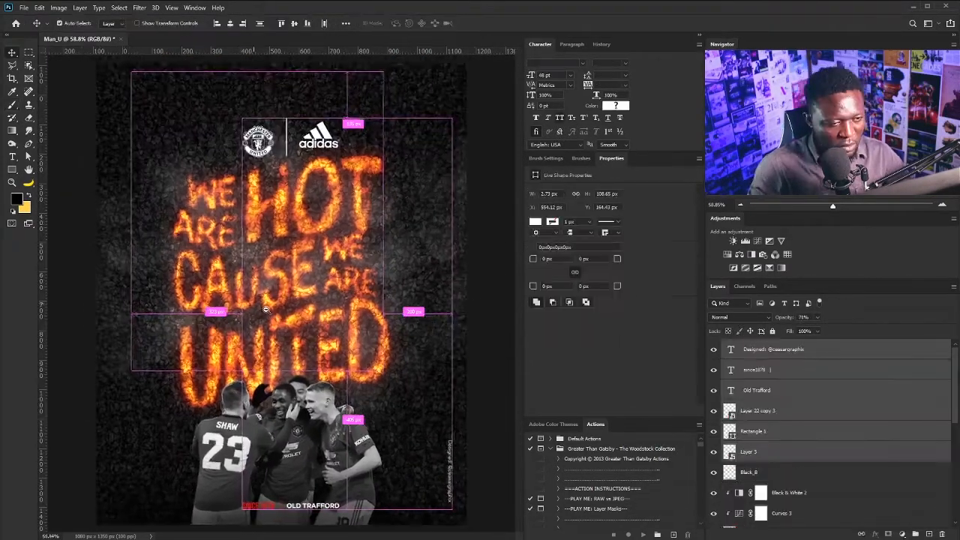
{"action": "left_click", "coordinate": [839, 353]}
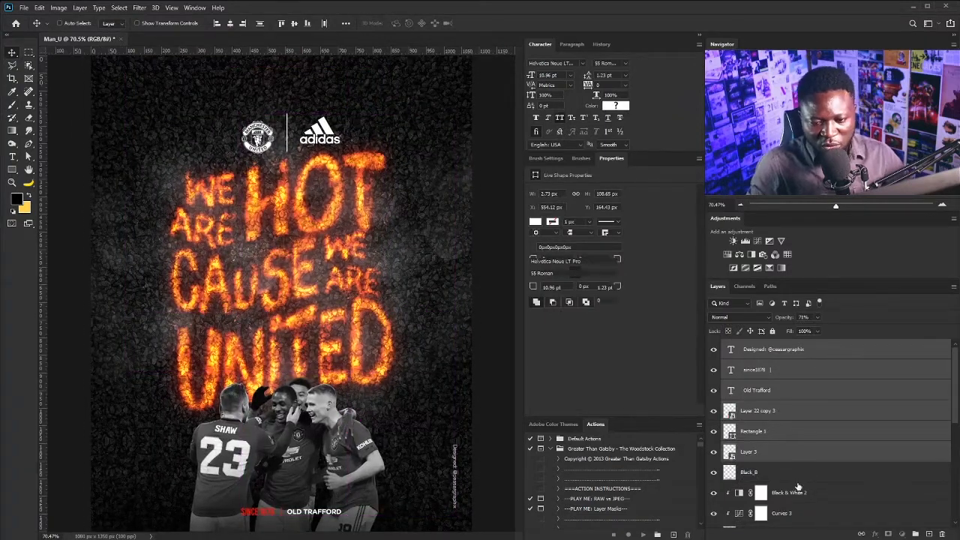
{"action": "left_click", "coordinate": [928, 534], "text": "alt"}
{"action": "type", "text": "Noise"}
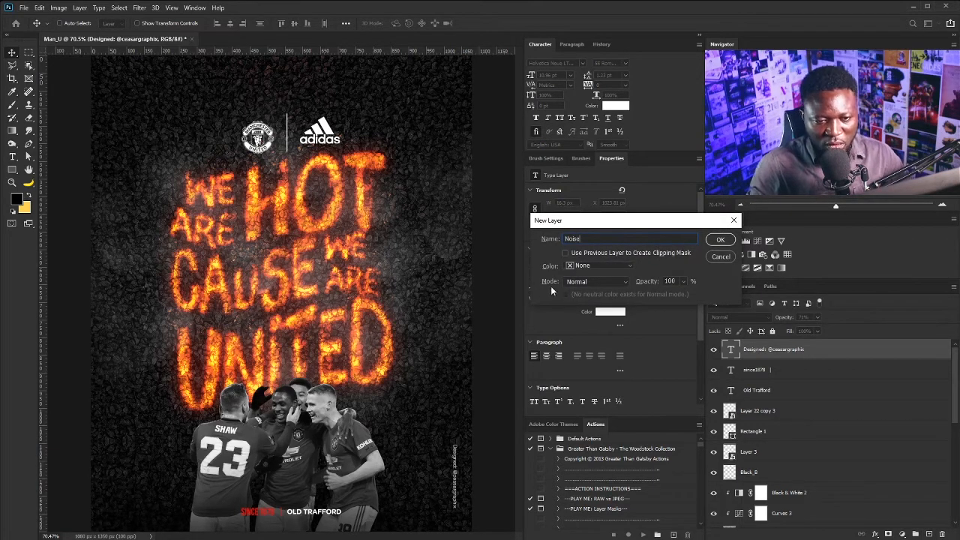
{"action": "left_click", "coordinate": [594, 282]}
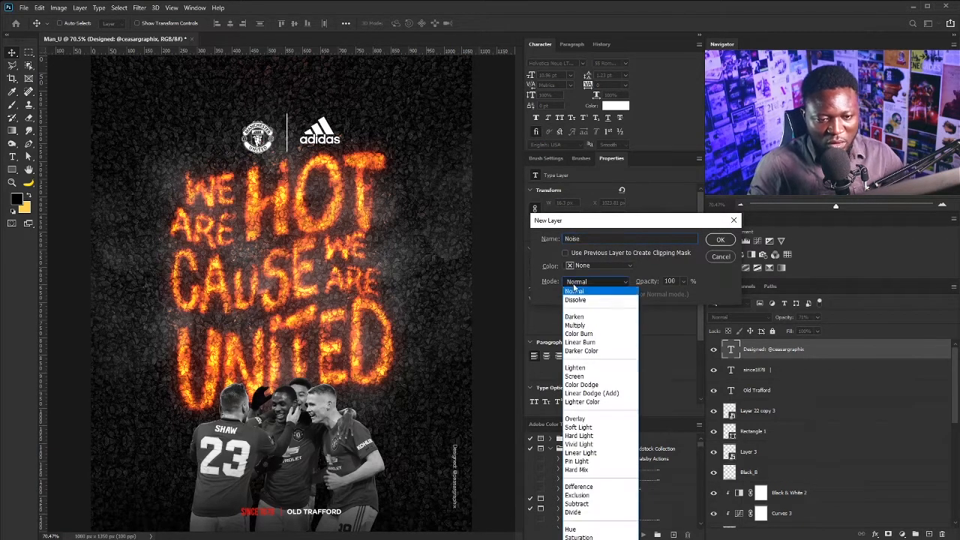
{"action": "left_click", "coordinate": [594, 428]}
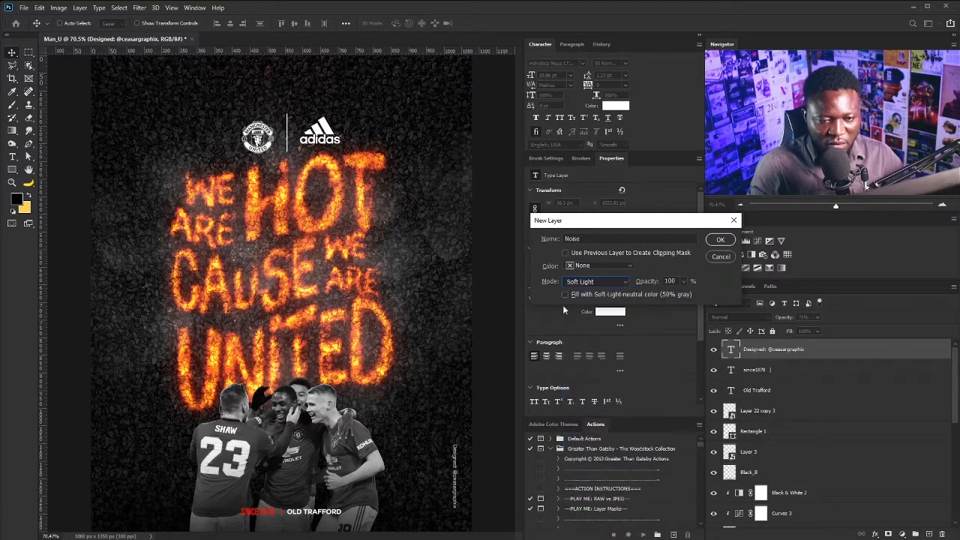
{"action": "left_click", "coordinate": [721, 240]}
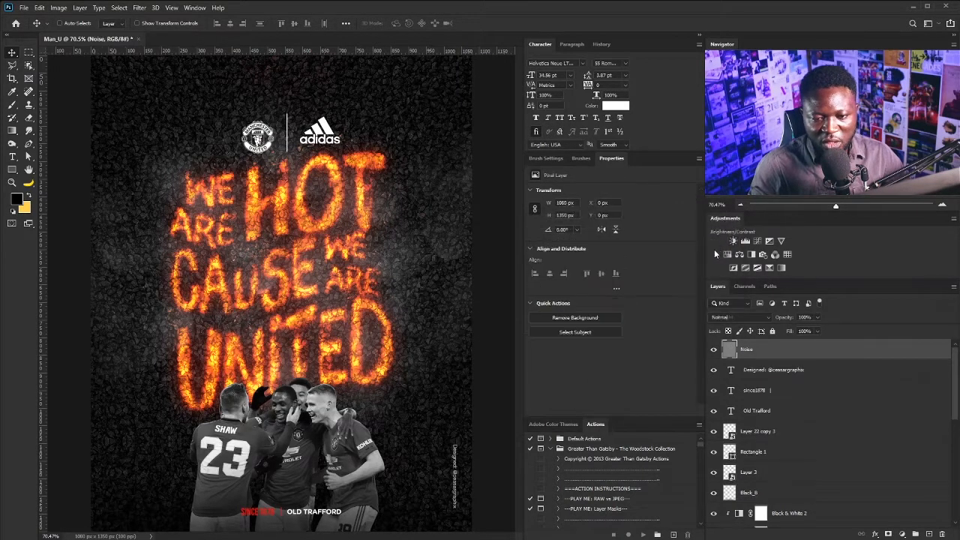
Step: Apply the Add Noise filter to the Noise layer at 12.5%, with uniform distribution and monochromatic grain
{"action": "left_click", "coordinate": [139, 7]}
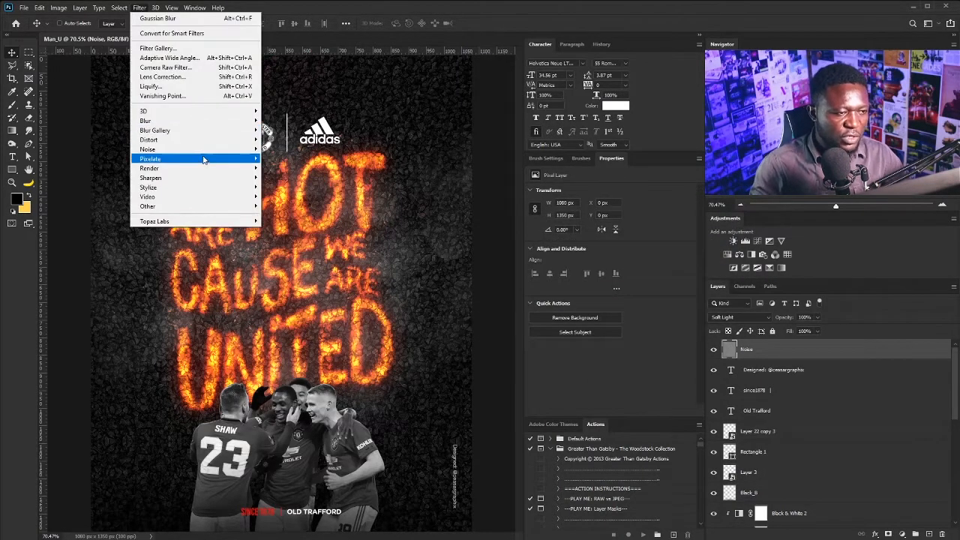
{"action": "mouse_move", "coordinate": [207, 150]}
{"action": "left_click", "coordinate": [283, 149]}
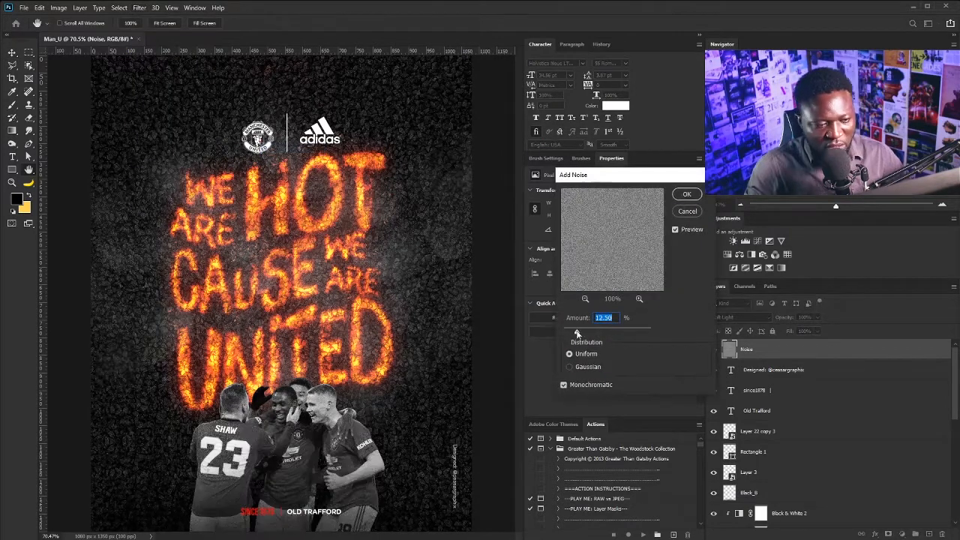
{"action": "left_click", "coordinate": [697, 195]}
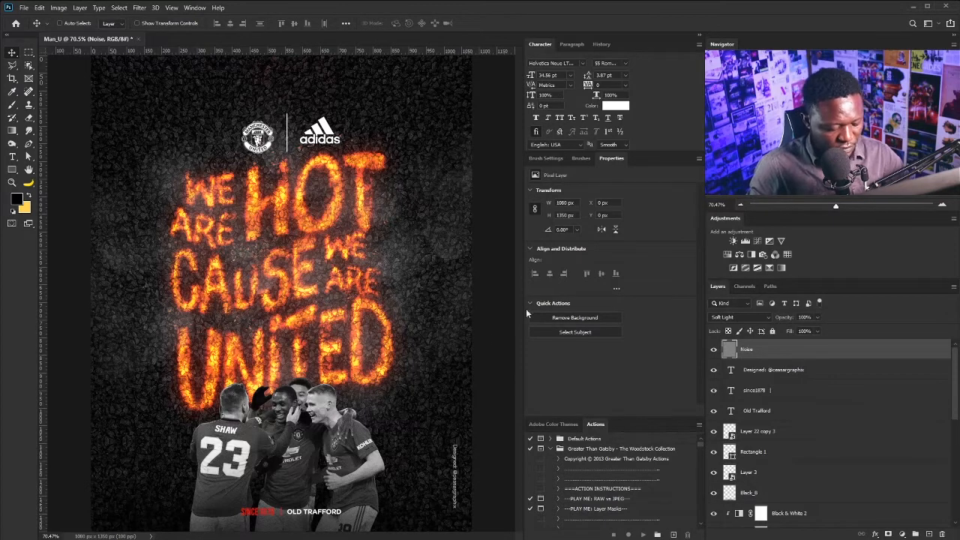
Step: Add a layer mask to the Noise layer and paint black over the poster's upper area with a 700 px soft brush
{"action": "key", "text": "b"}
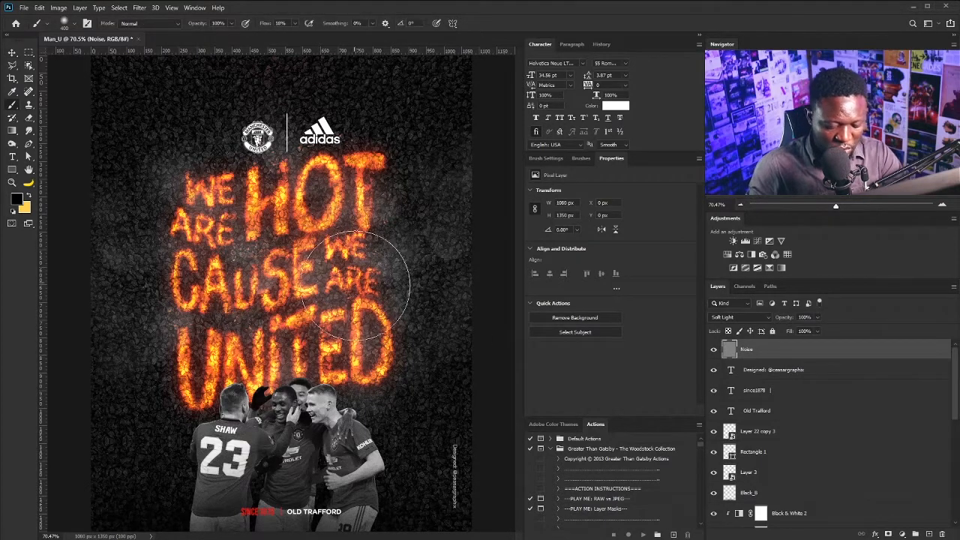
{"action": "left_click", "coordinate": [889, 533]}
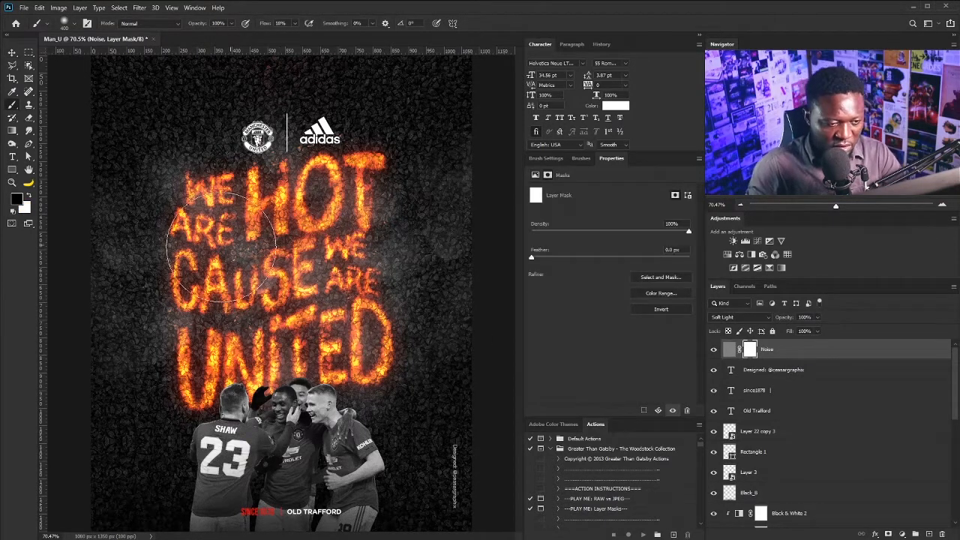
{"action": "key", "text": "bracketright"}
{"action": "key", "text": "bracketright"}
{"action": "key", "text": "bracketright"}
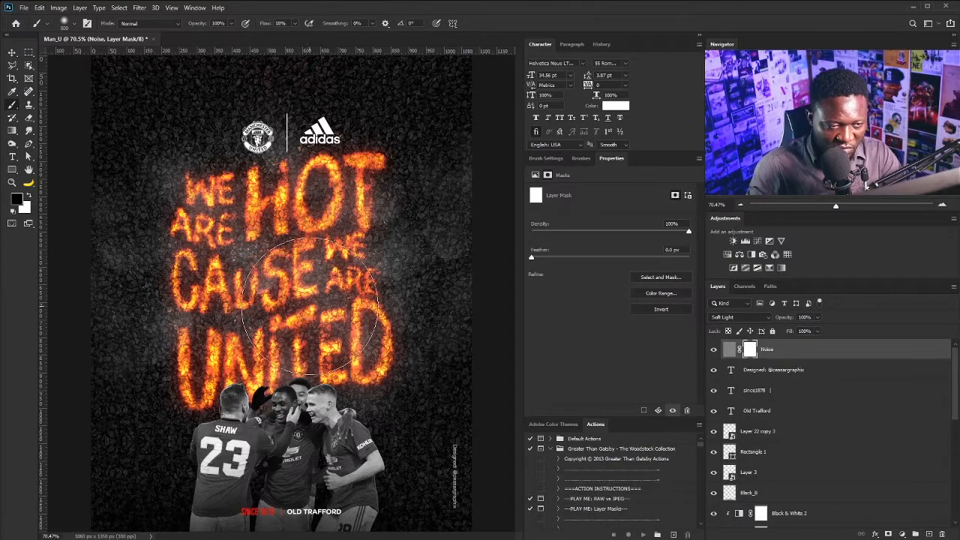
{"action": "scroll", "coordinate": [377, 188], "scroll_direction": "down", "scroll_amount": 1}
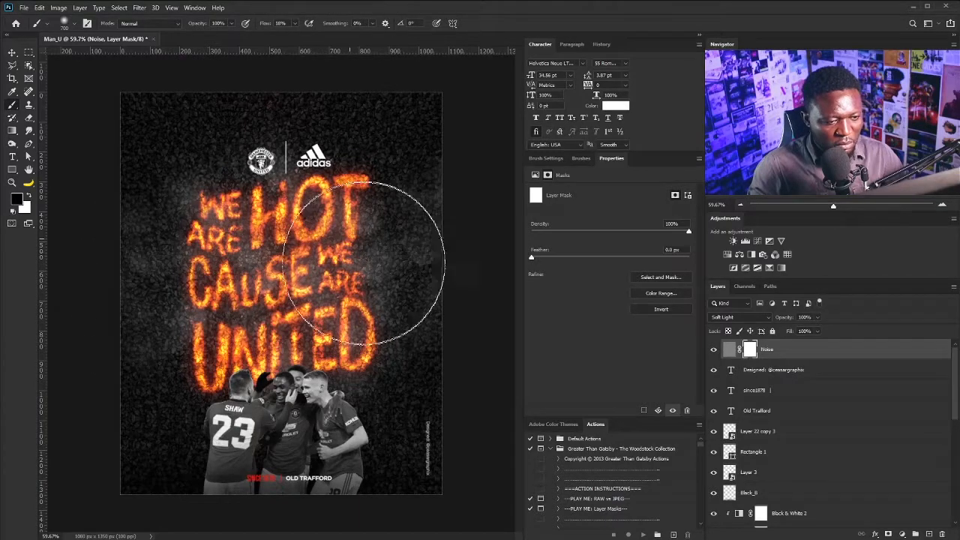
{"action": "key", "text": "x"}
{"action": "mouse_move", "coordinate": [286, 252]}
{"action": "left_mouse_down"}
{"action": "mouse_move", "coordinate": [382, 255]}
{"action": "mouse_move", "coordinate": [352, 231]}
{"action": "mouse_move", "coordinate": [190, 154]}
{"action": "mouse_move", "coordinate": [330, 210]}
{"action": "mouse_move", "coordinate": [375, 206]}
{"action": "left_mouse_up"}
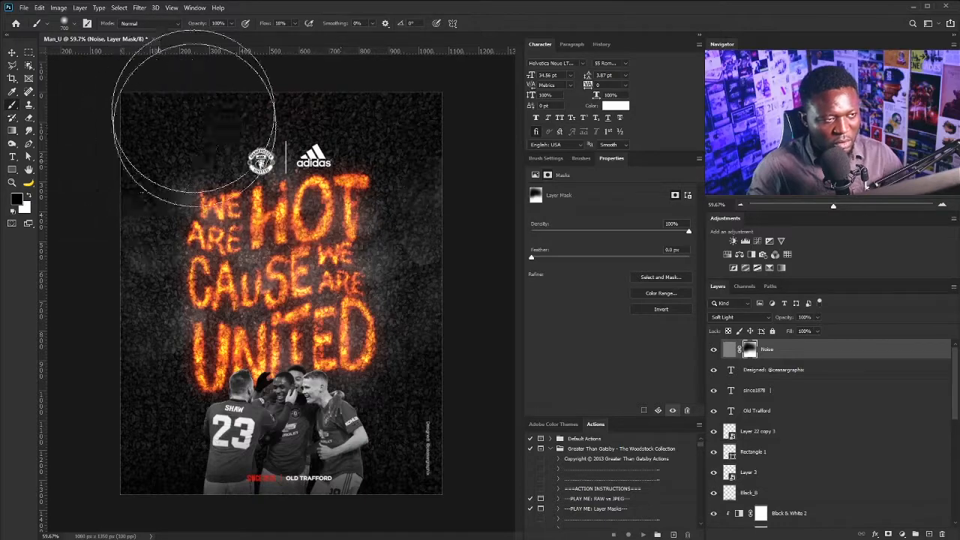
{"action": "key", "text": "ctrl+plus"}
{"action": "key", "text": "v"}
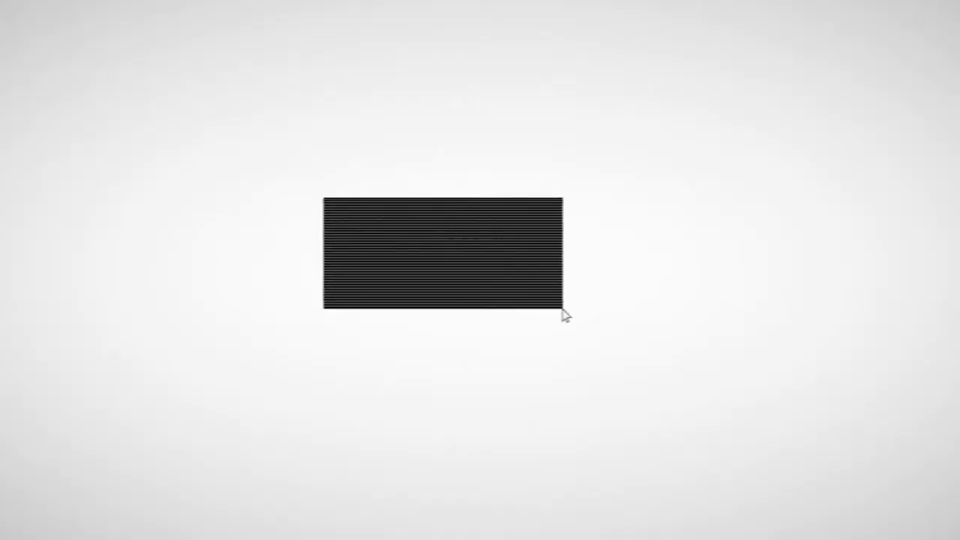
{"action": "left_click_drag", "start_coordinate": [562, 309], "coordinate": [637, 347]}
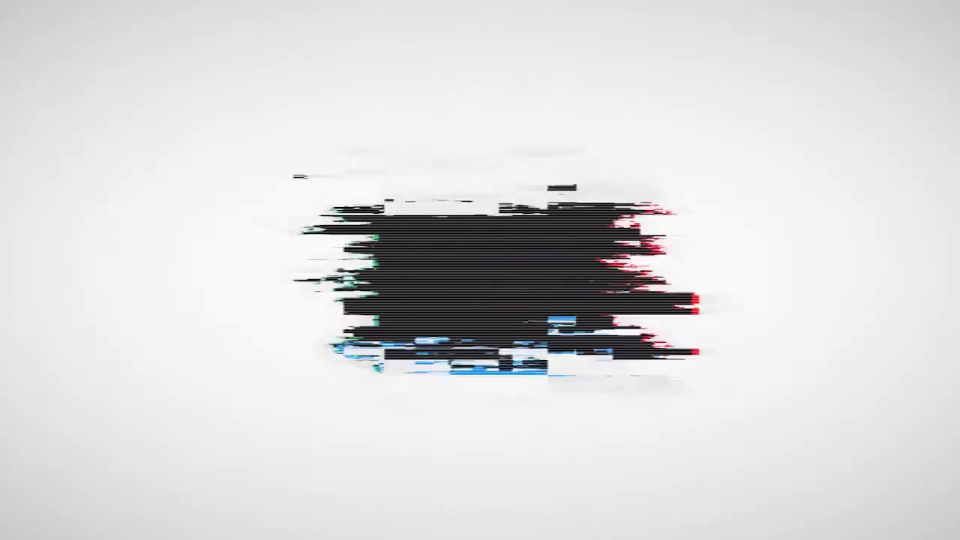